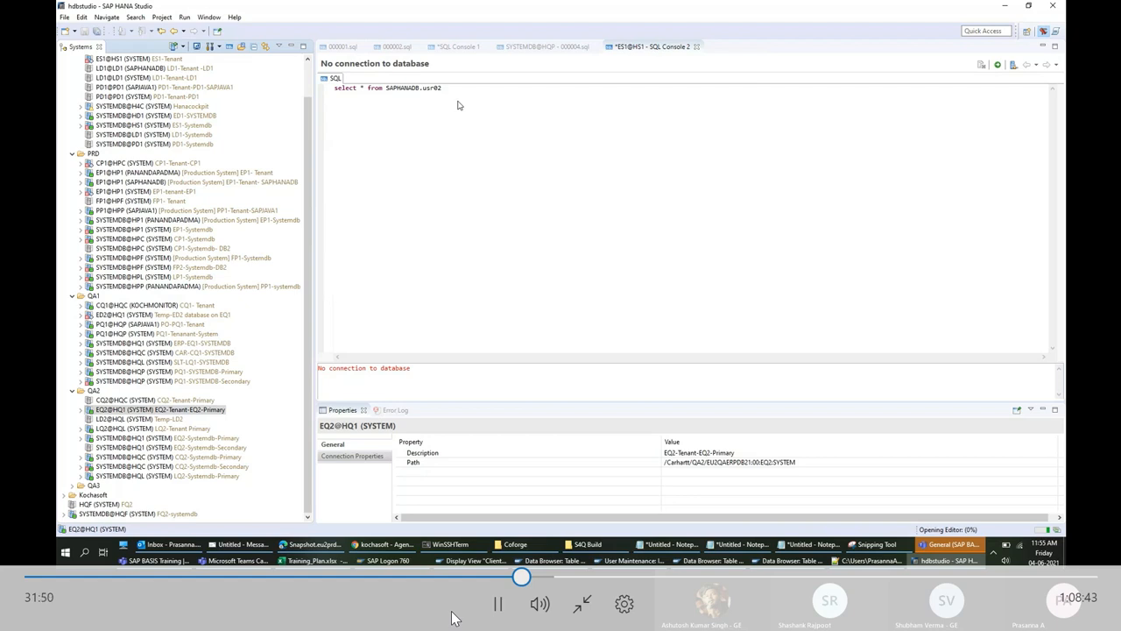
pyautogui.click(504, 578)
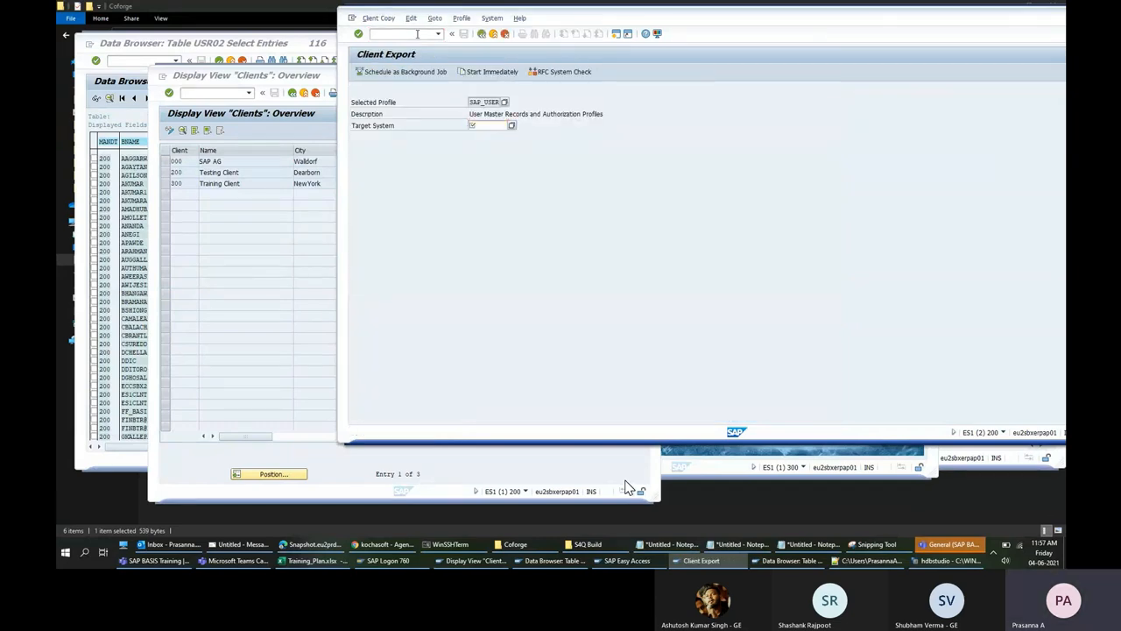
# View the remote Client Copy screen and the SCC7 post-client import screen, continuing past the potential data loss warning.
pyautogui.write('/nsccl')
pyautogui.press('Return')
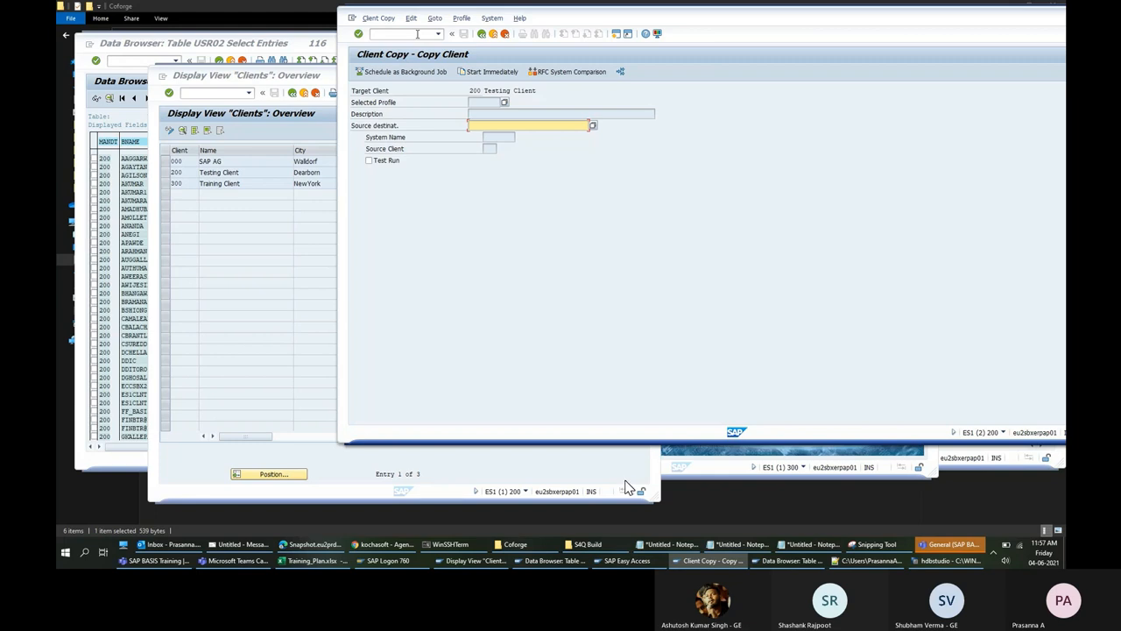
pyautogui.click(418, 34)
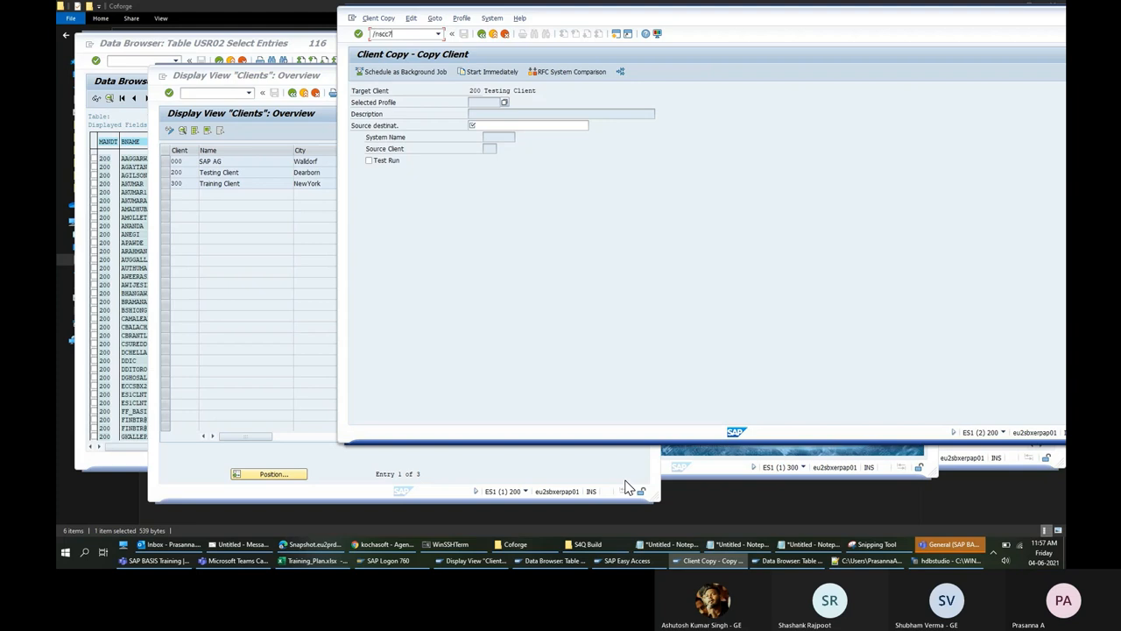
pyautogui.press('Return')
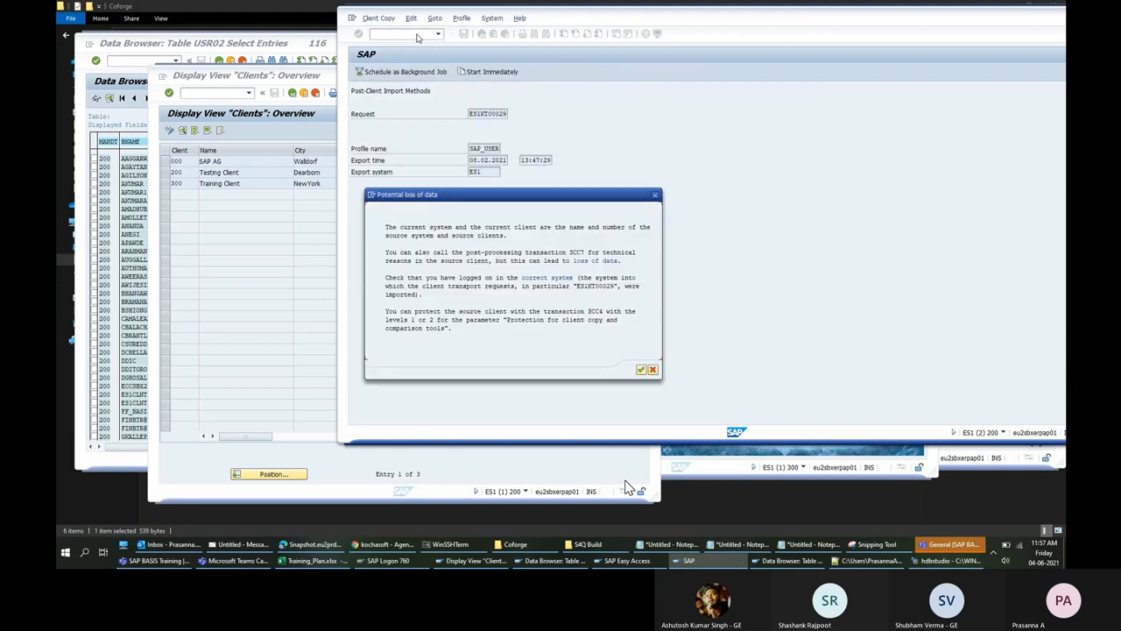
pyautogui.click(641, 370)
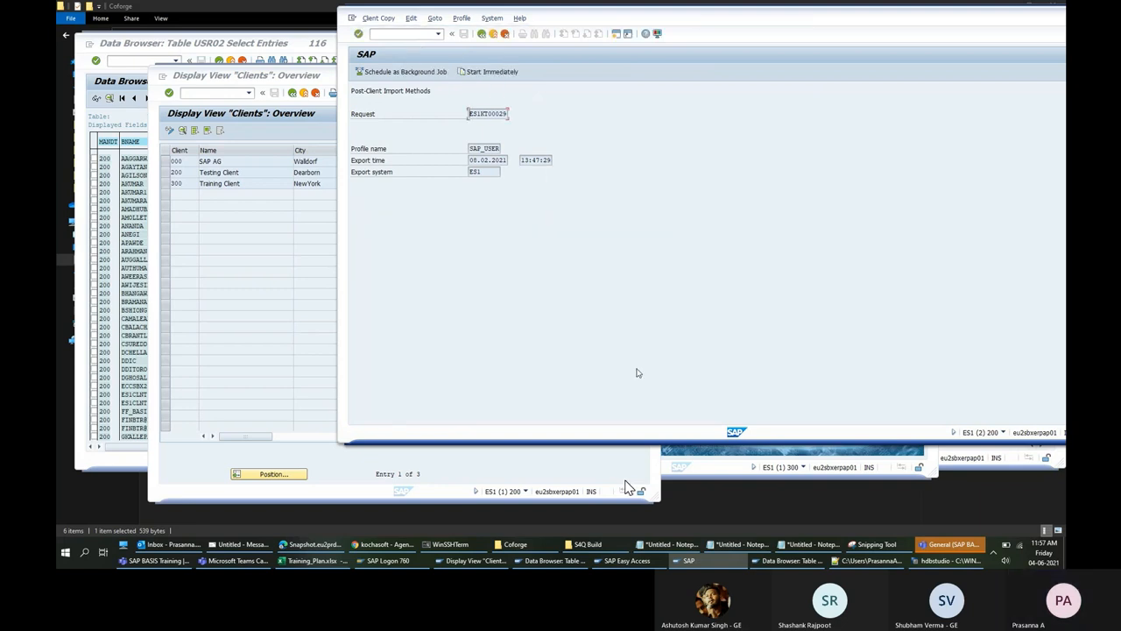
# Leave the post-import screen and try to open transactions SM01 and SCC6.
pyautogui.click(409, 32)
pyautogui.press('Return')
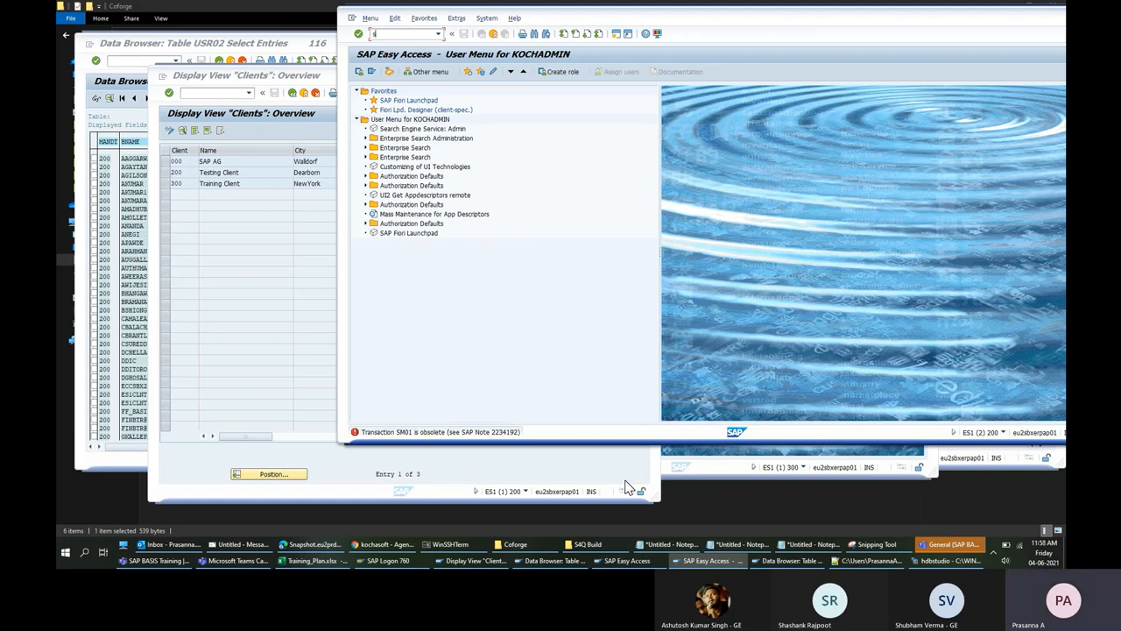
pyautogui.write('scc4')
pyautogui.press('Return')
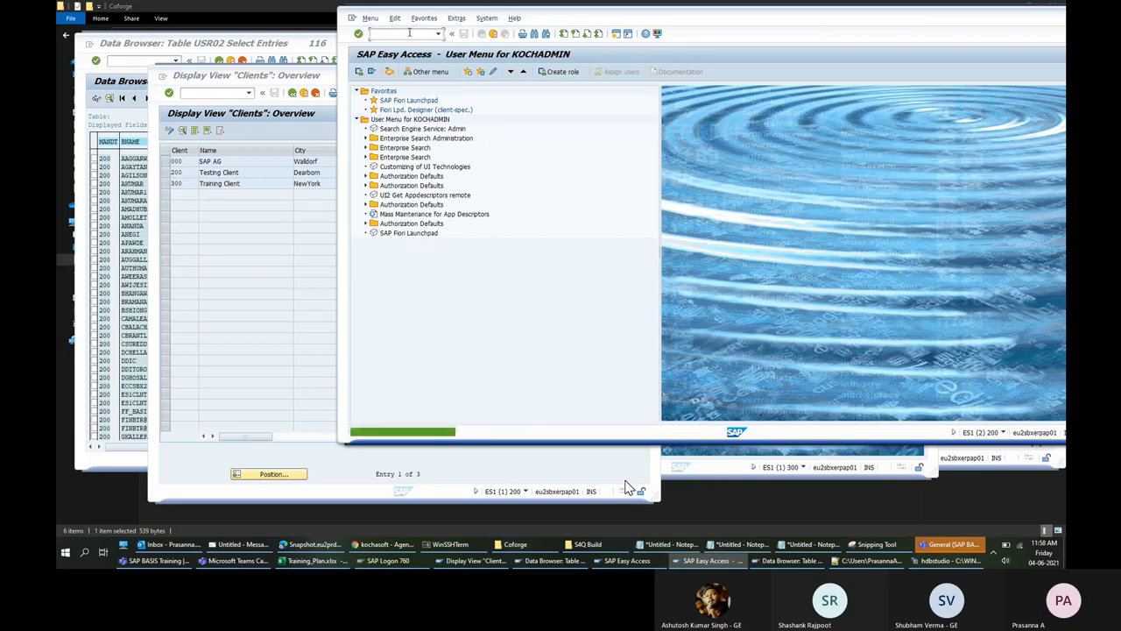
pyautogui.rightClick(383, 544)
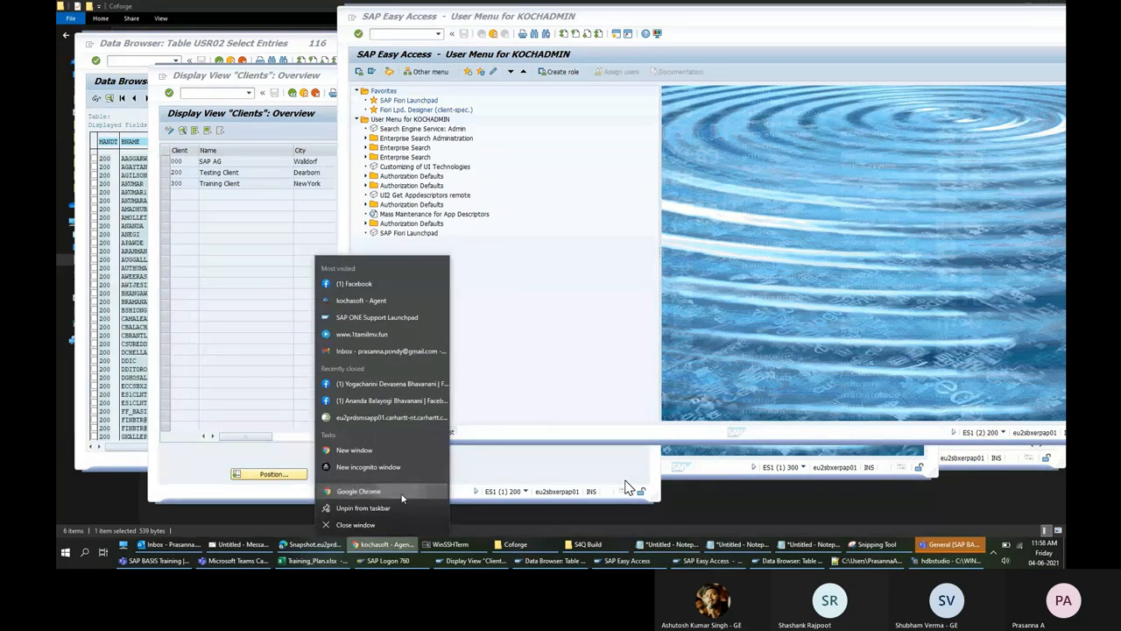
pyautogui.click(403, 498)
pyautogui.write('sap')
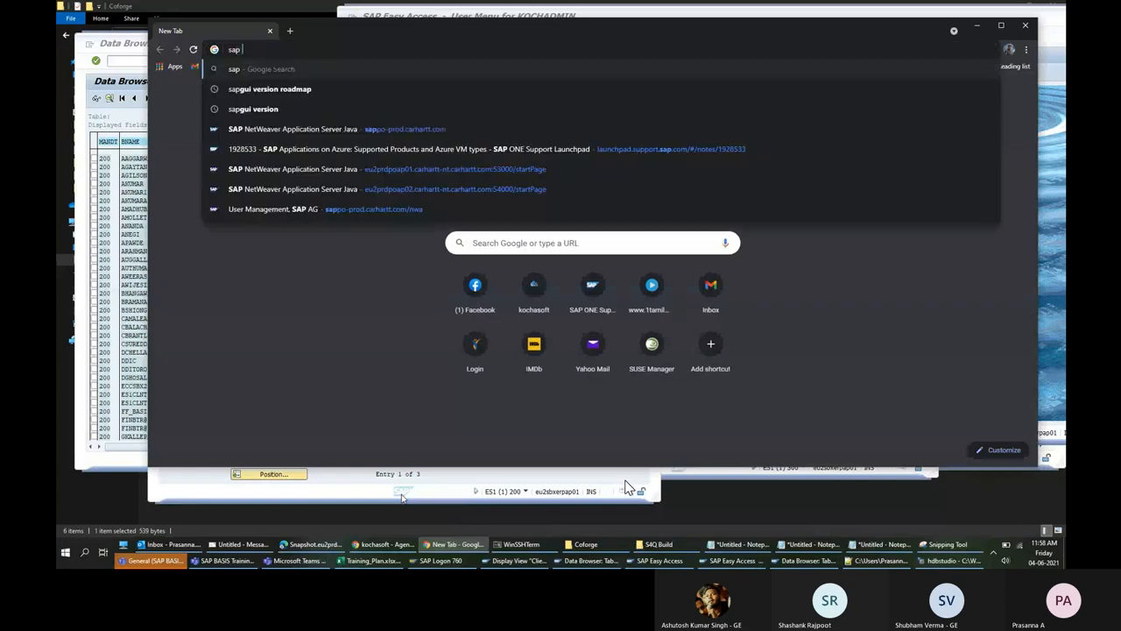
pyautogui.write(' client deel')
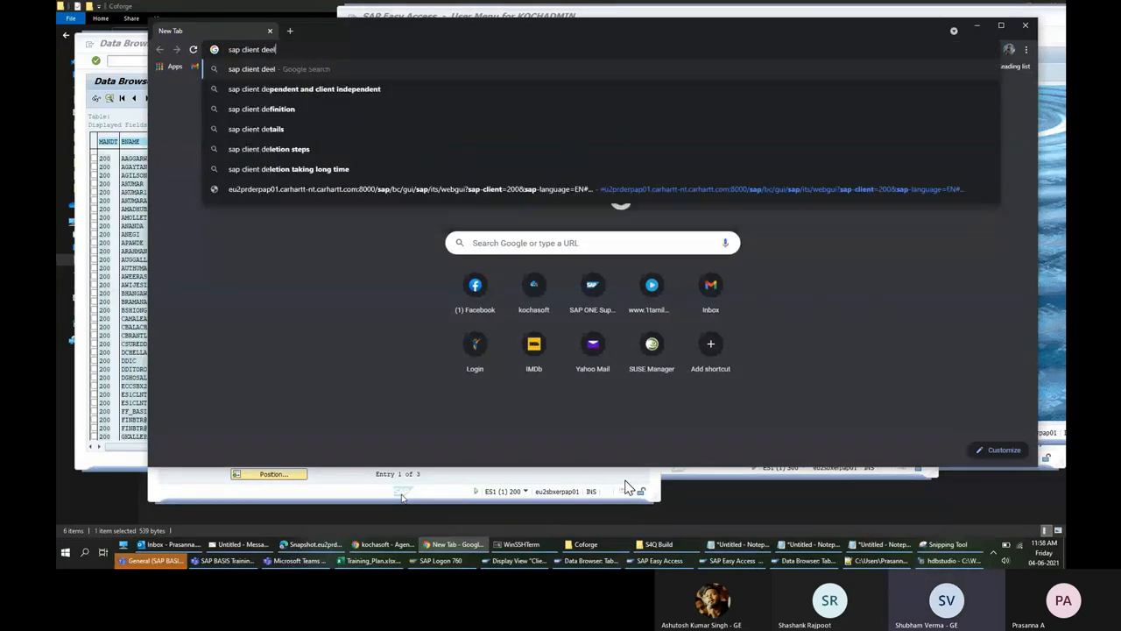
pyautogui.press('BackSpace')
pyautogui.press('BackSpace')
pyautogui.write('lete')
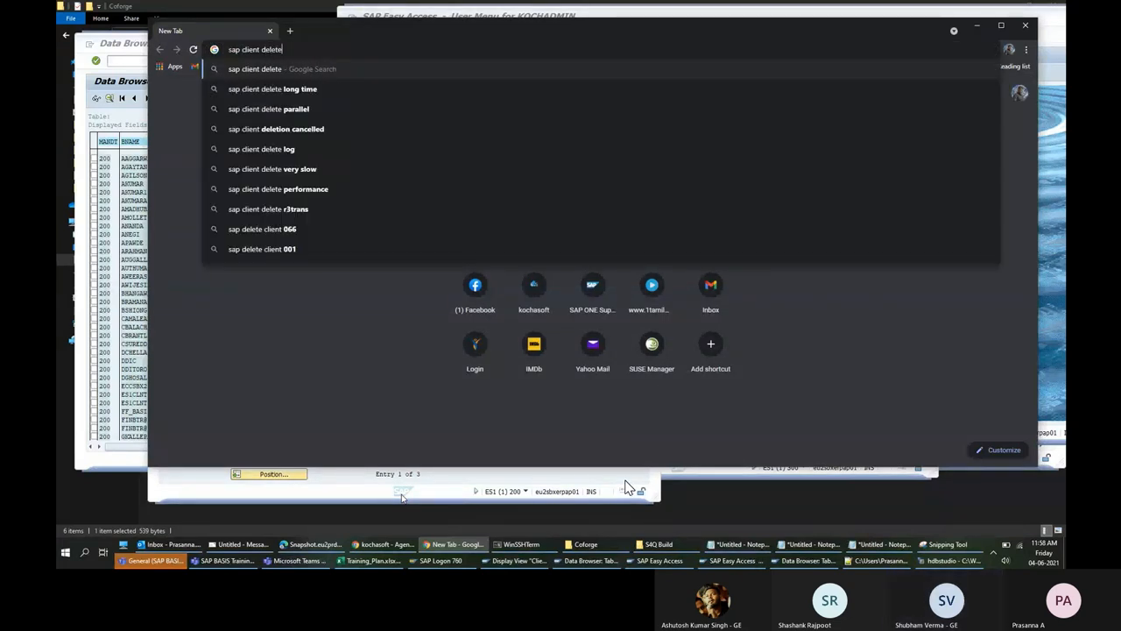
pyautogui.click(1027, 26)
# Open the Delete Client transaction SCC5 in the client 200 session.
pyautogui.write('scc')
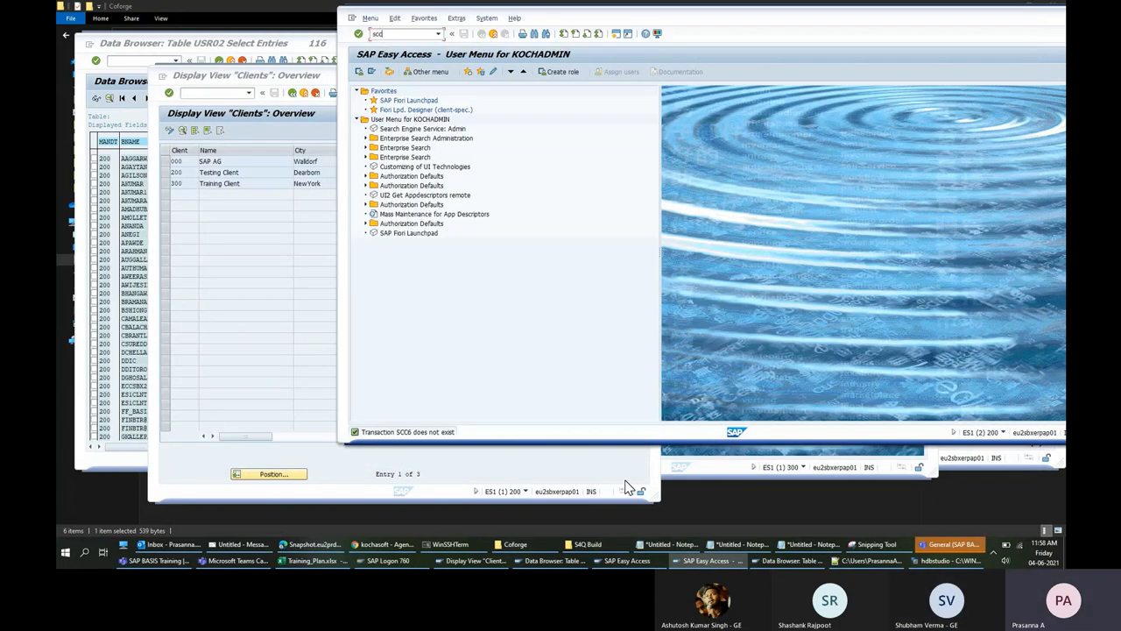
pyautogui.write('5')
pyautogui.press('Return')
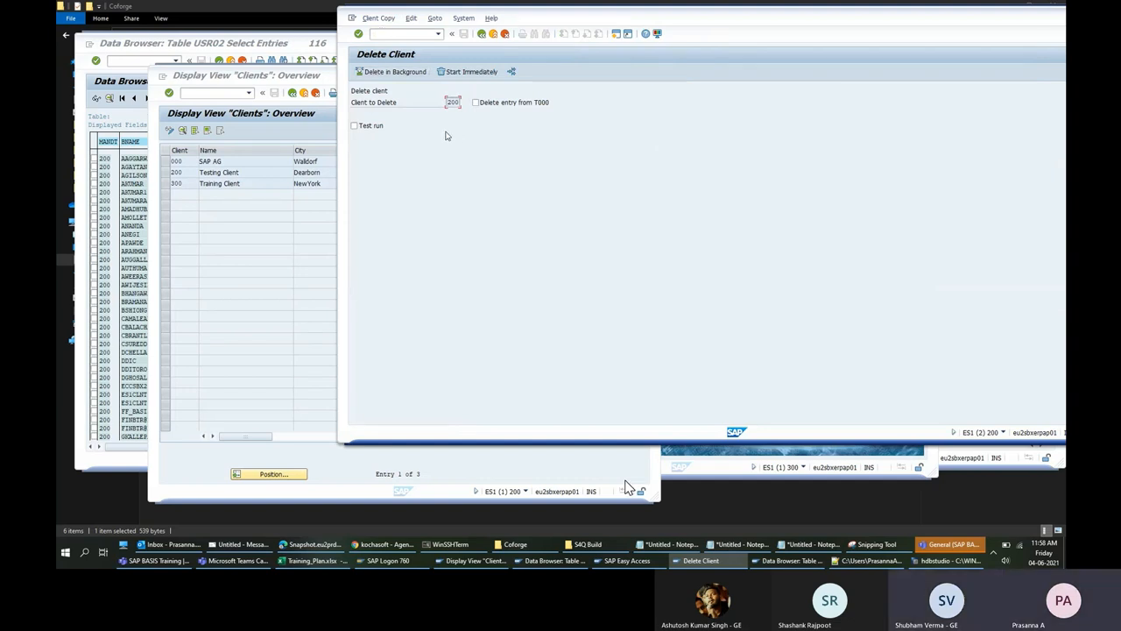
# Open the Delete Client transaction SCC5 in the session logged on to client 300.
pyautogui.click(278, 300)
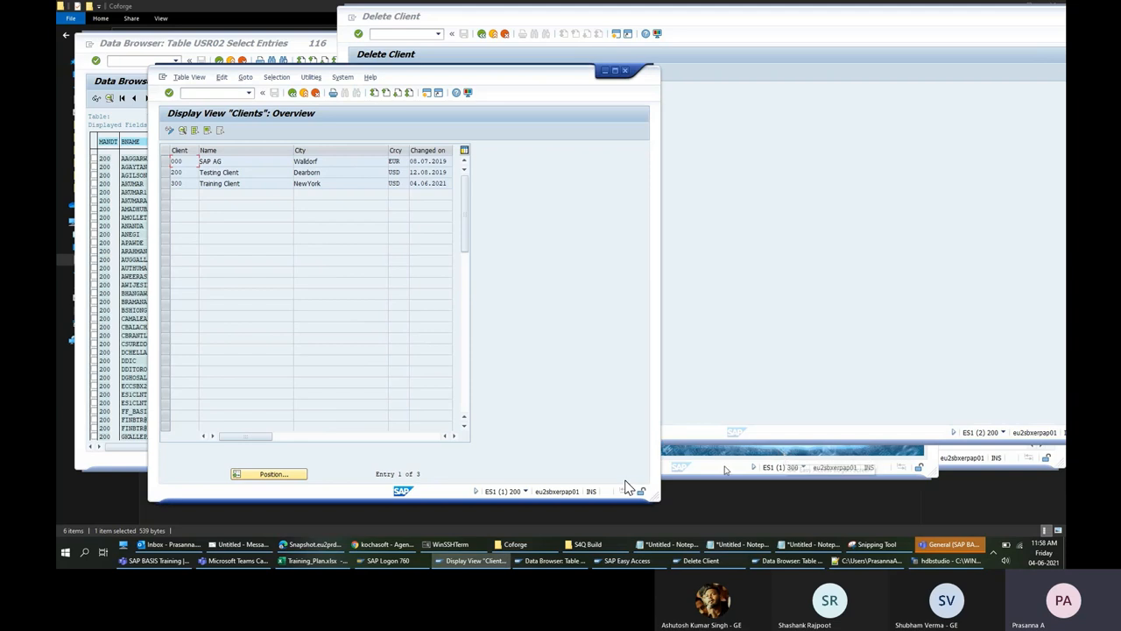
pyautogui.click(725, 471)
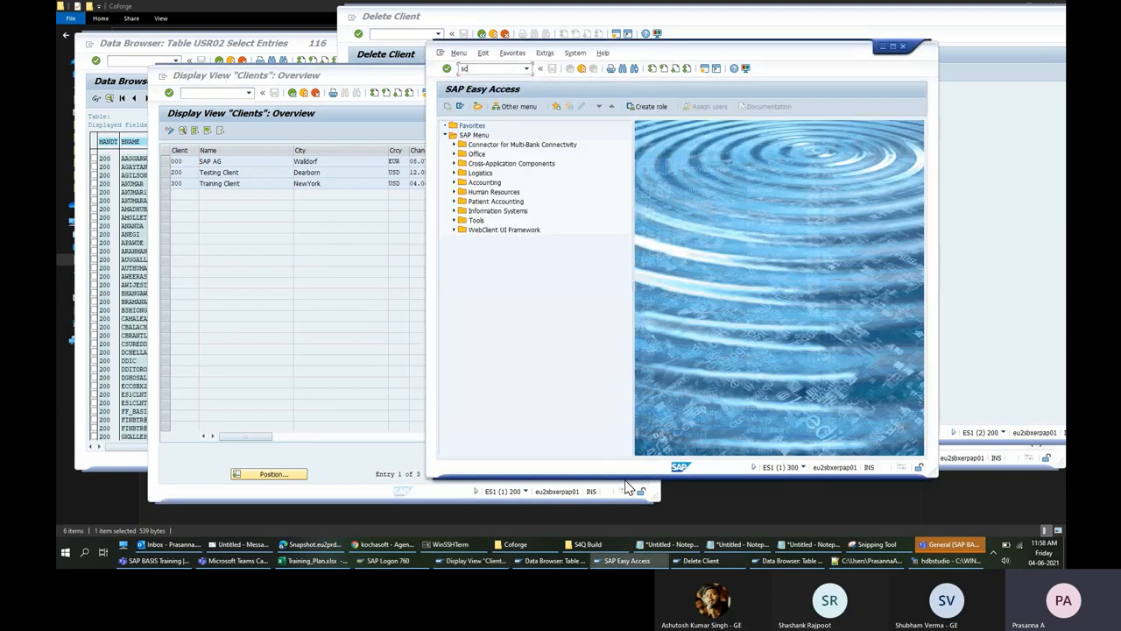
pyautogui.write('scc5')
pyautogui.press('Return')
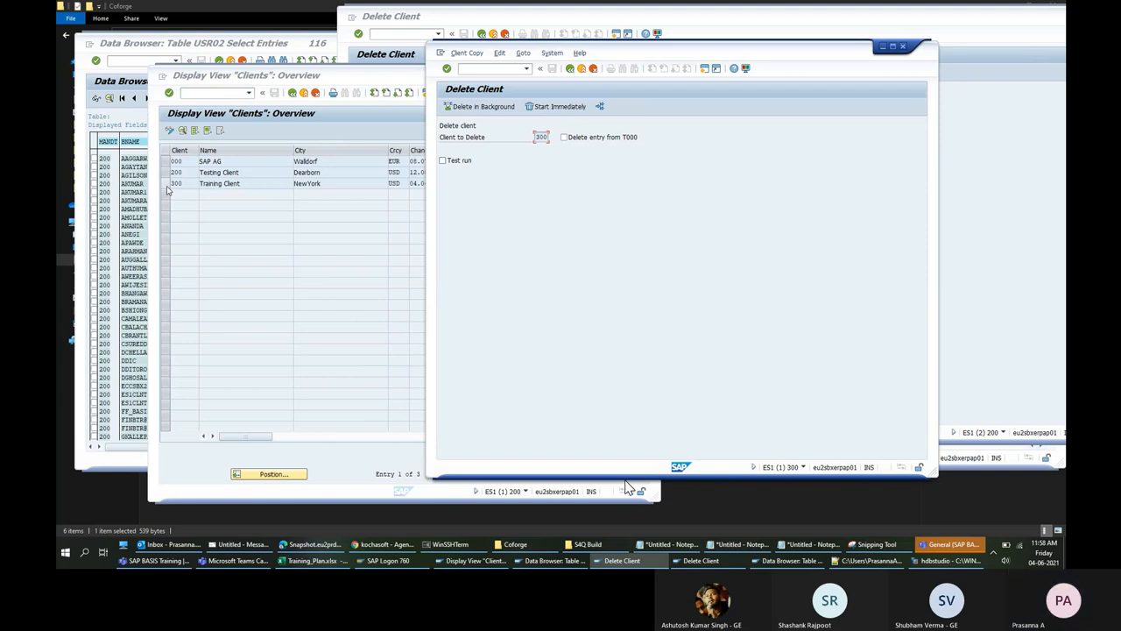
pyautogui.click(805, 544)
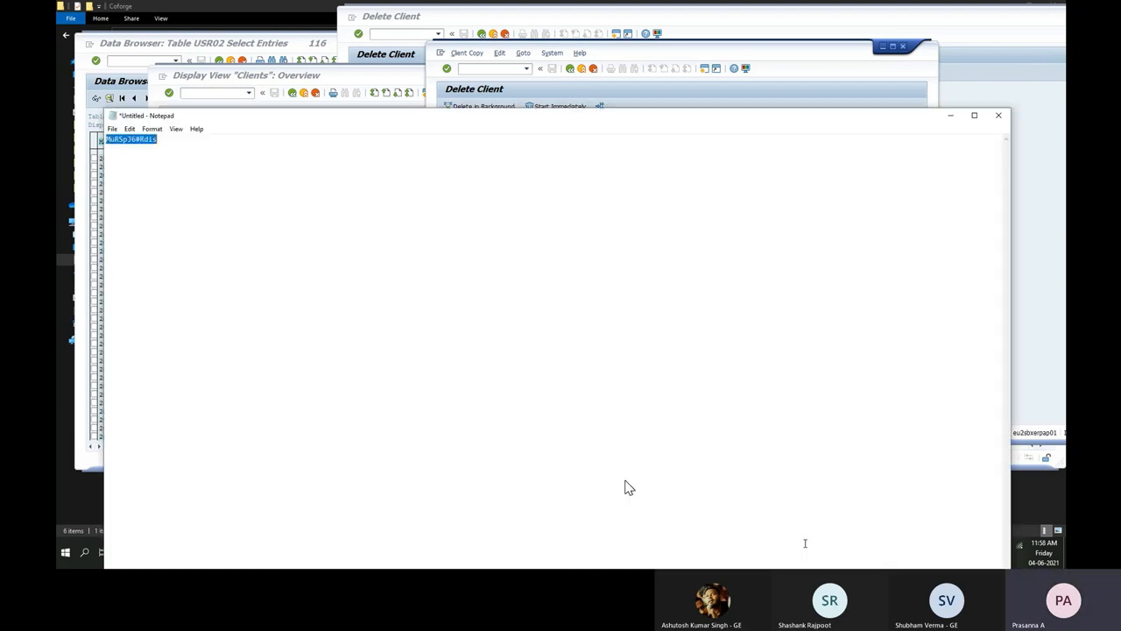
pyautogui.click(951, 114)
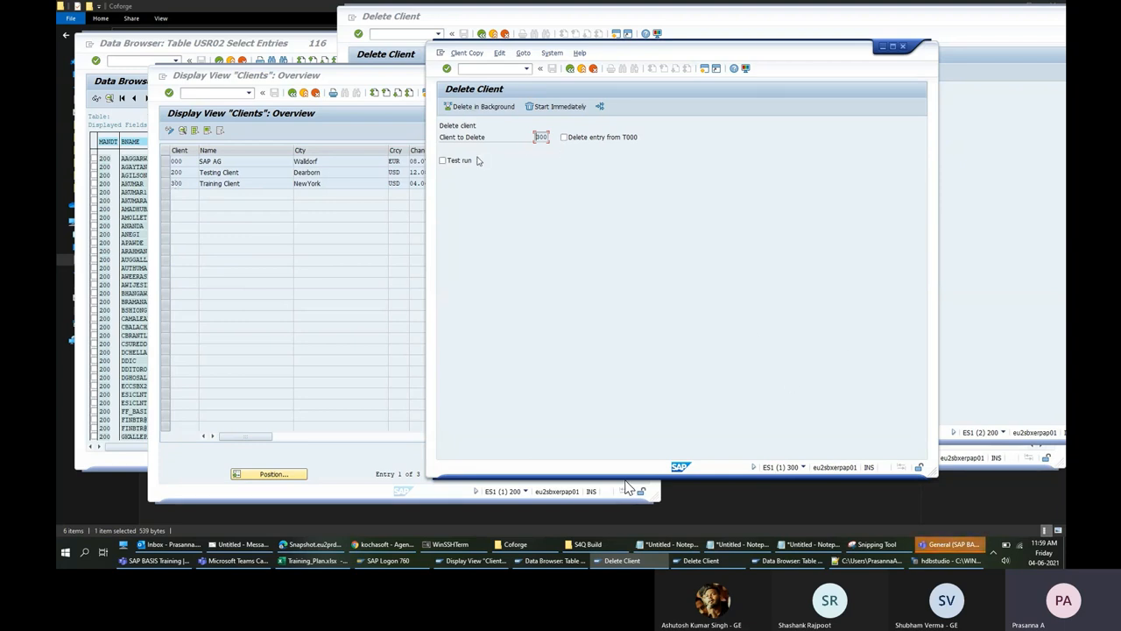
# Include deletion of the T000 entry for client 300 and start the client deletion immediately, confirming the verification.
pyautogui.click(563, 138)
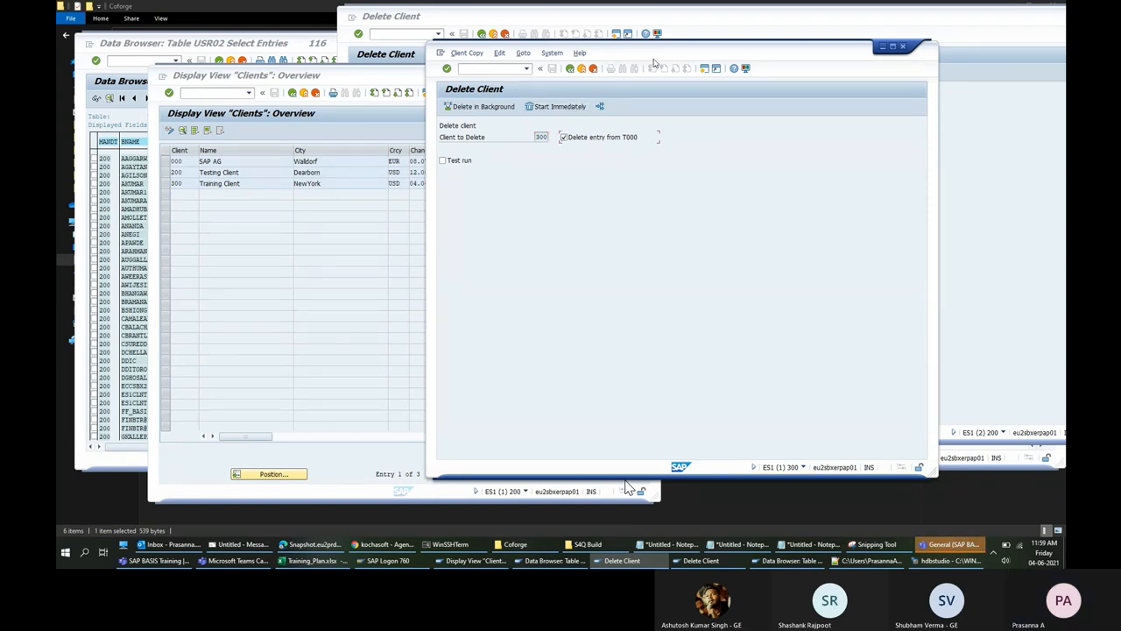
pyautogui.moveTo(657, 53); pyautogui.dragTo(770, 49)
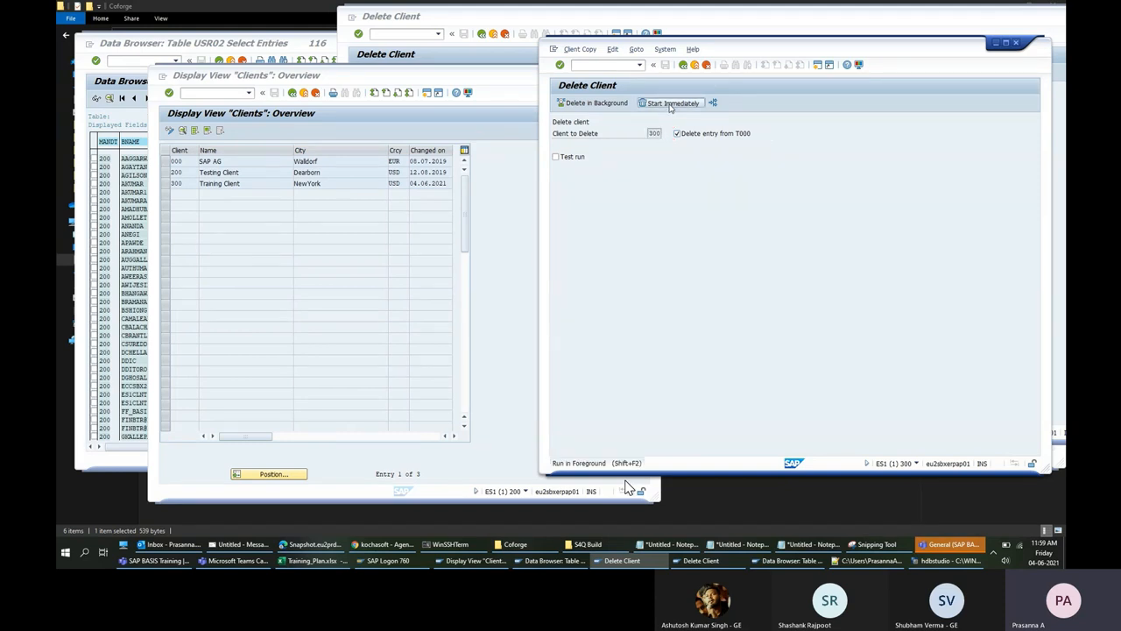
pyautogui.click(671, 105)
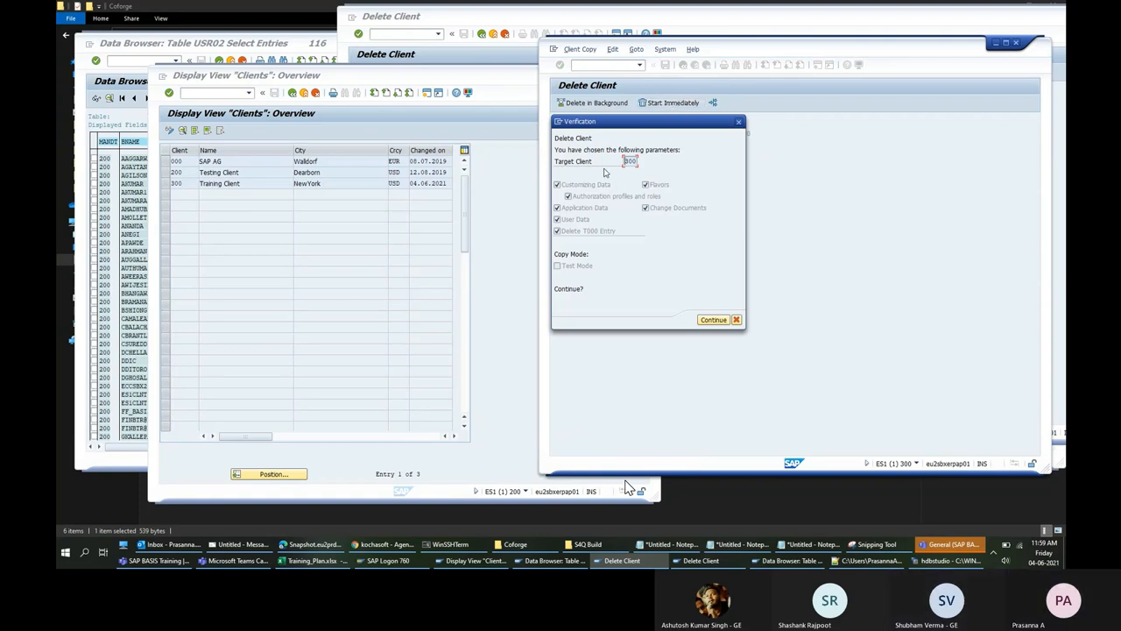
pyautogui.click(706, 322)
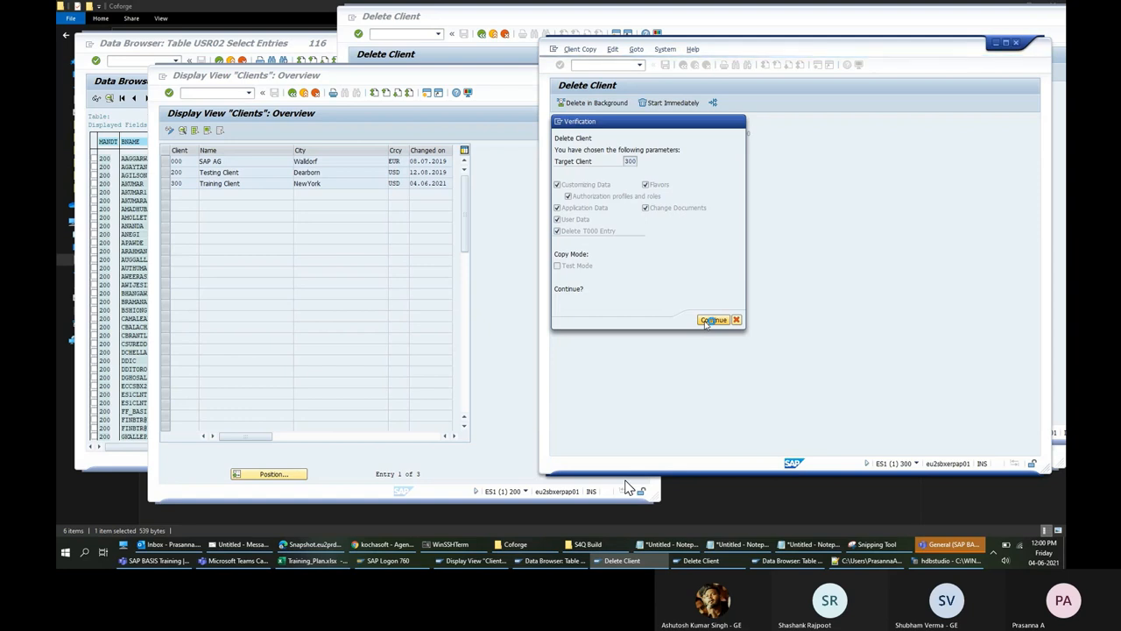
# Check the client copy logs for all clients with transaction SCC3 in the client 200 session.
pyautogui.click(268, 133)
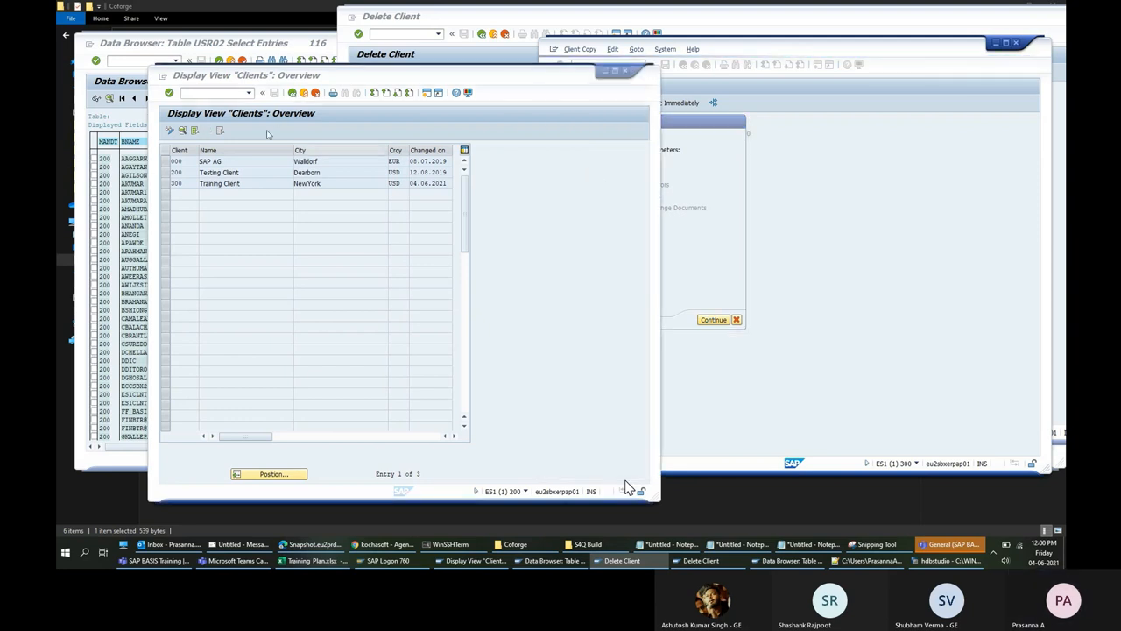
pyautogui.click(292, 93)
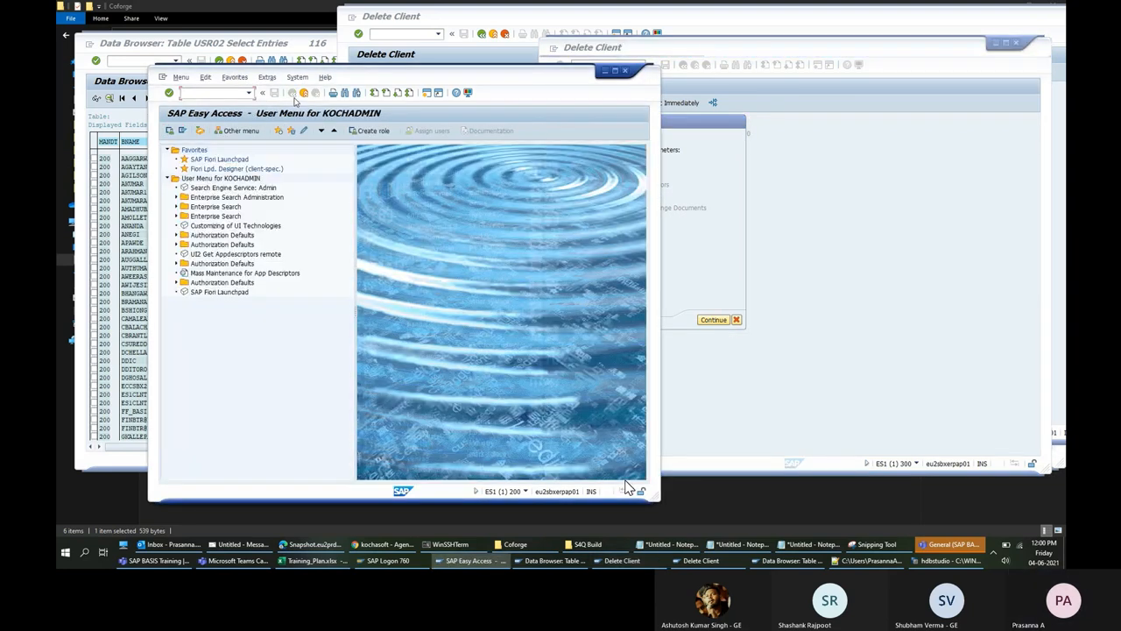
pyautogui.write('scc3')
pyautogui.press('Return')
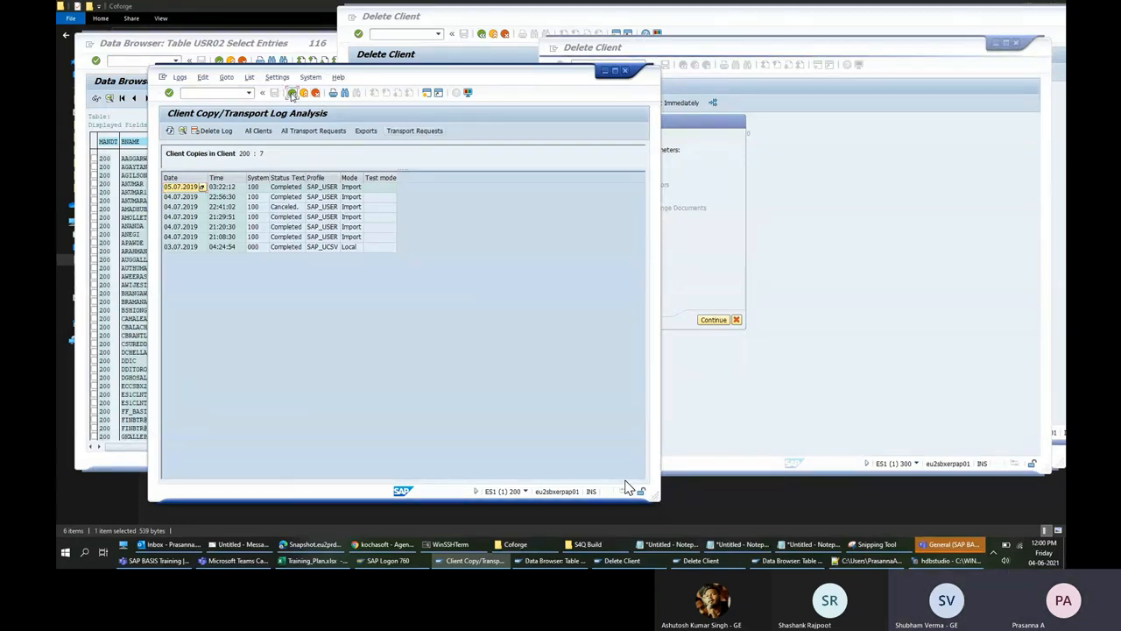
pyautogui.click(292, 94)
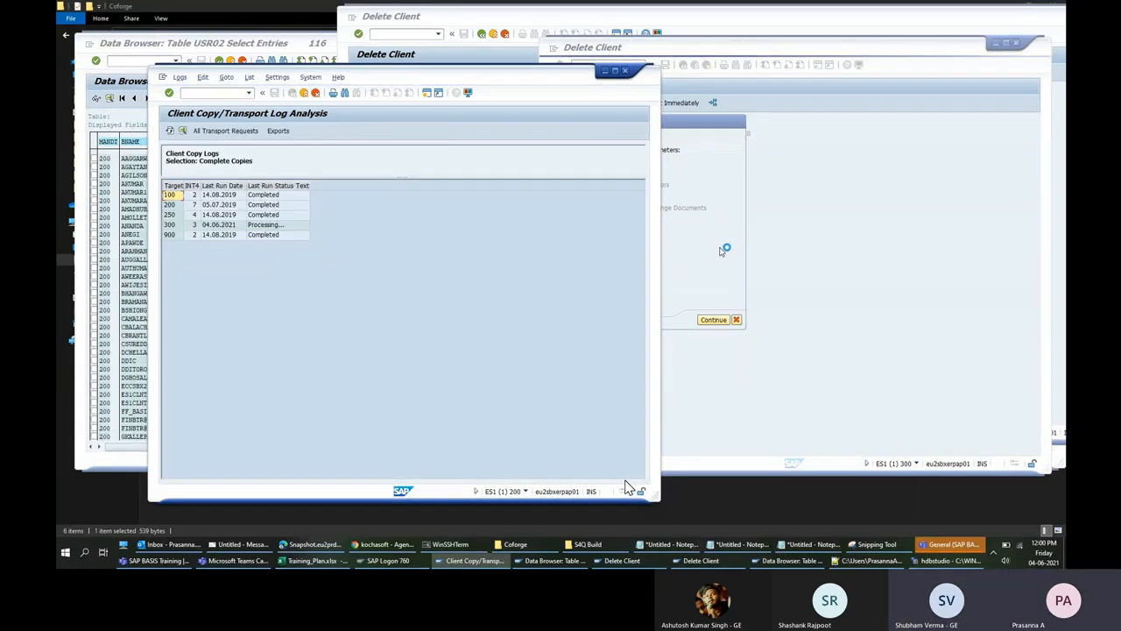
pyautogui.click(721, 251)
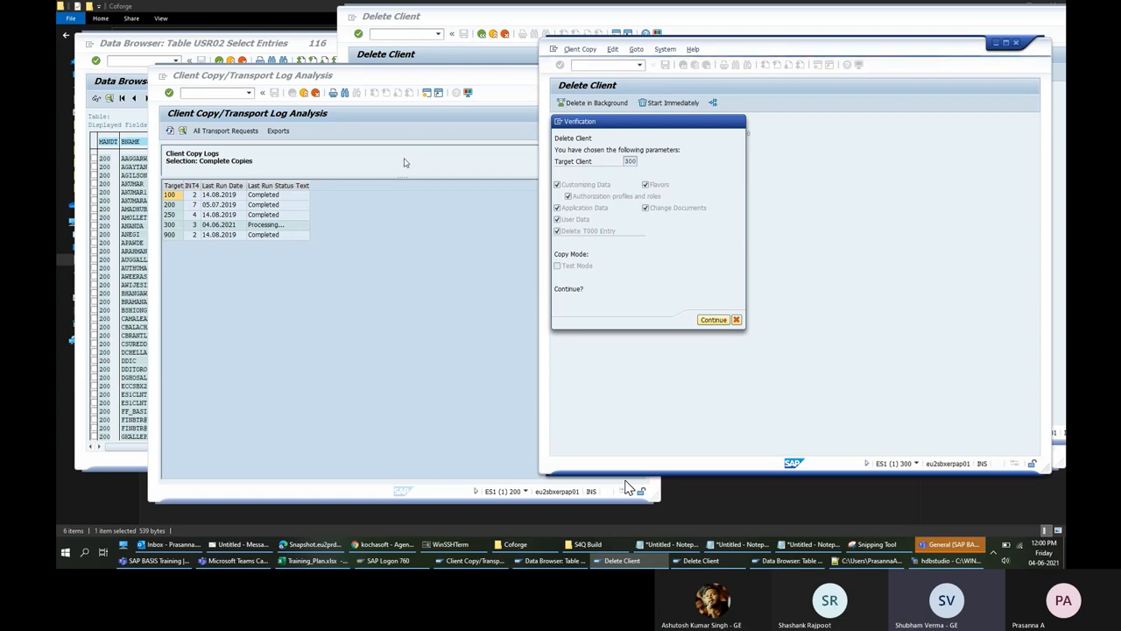
# Leave the log analysis and review the client overview with transaction SCC4 in the client 200 session, returning to the client 300 deletion window.
pyautogui.click(308, 98)
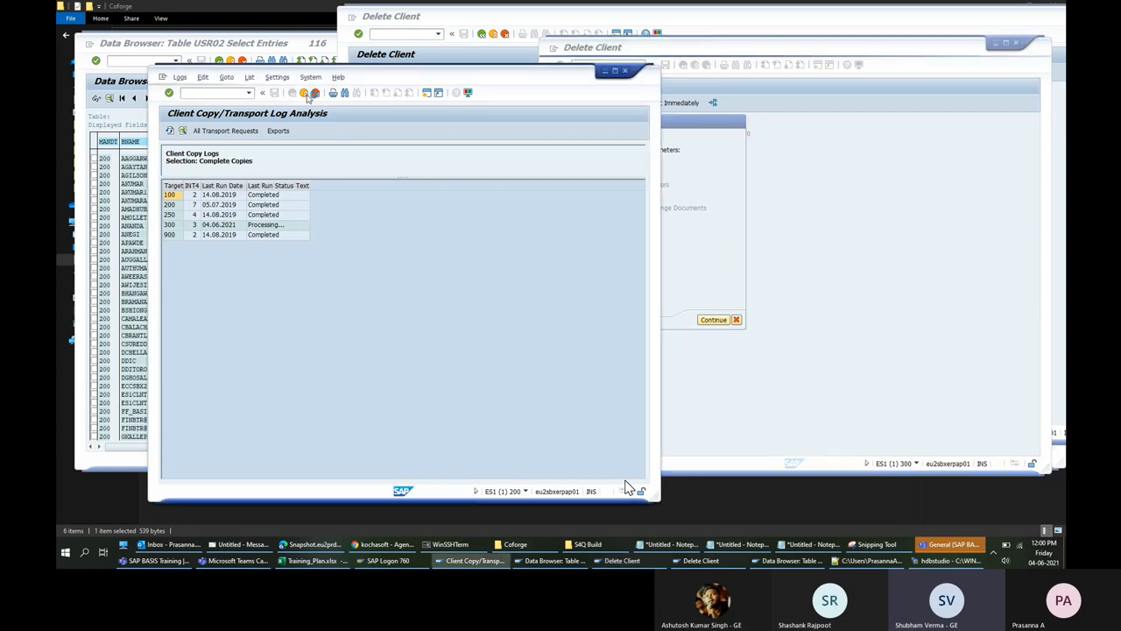
pyautogui.click(306, 97)
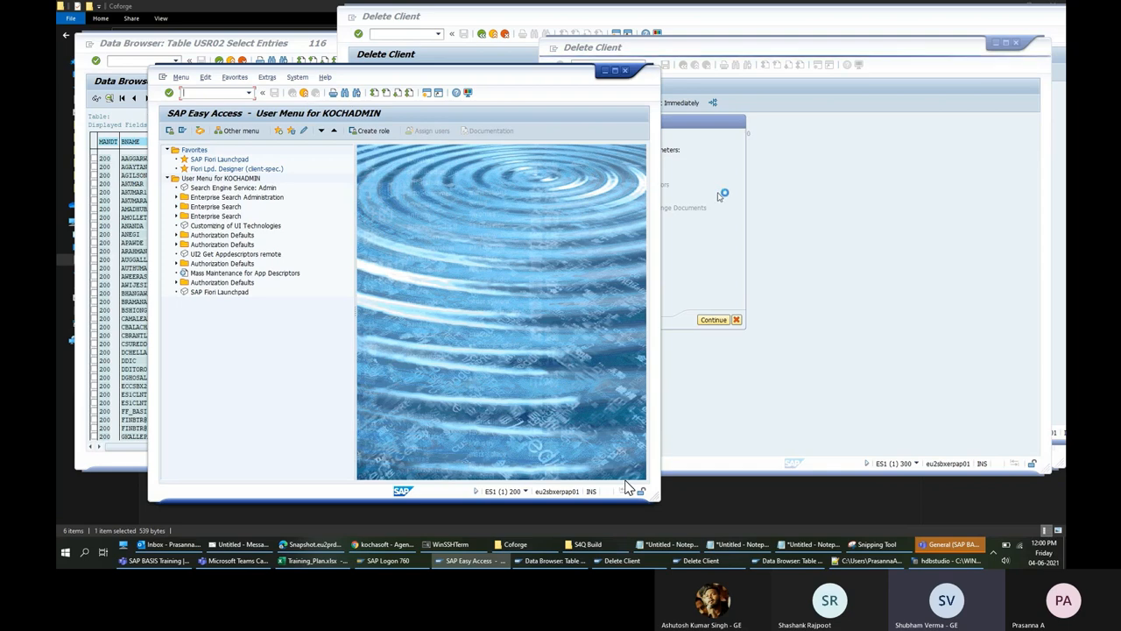
pyautogui.click(720, 194)
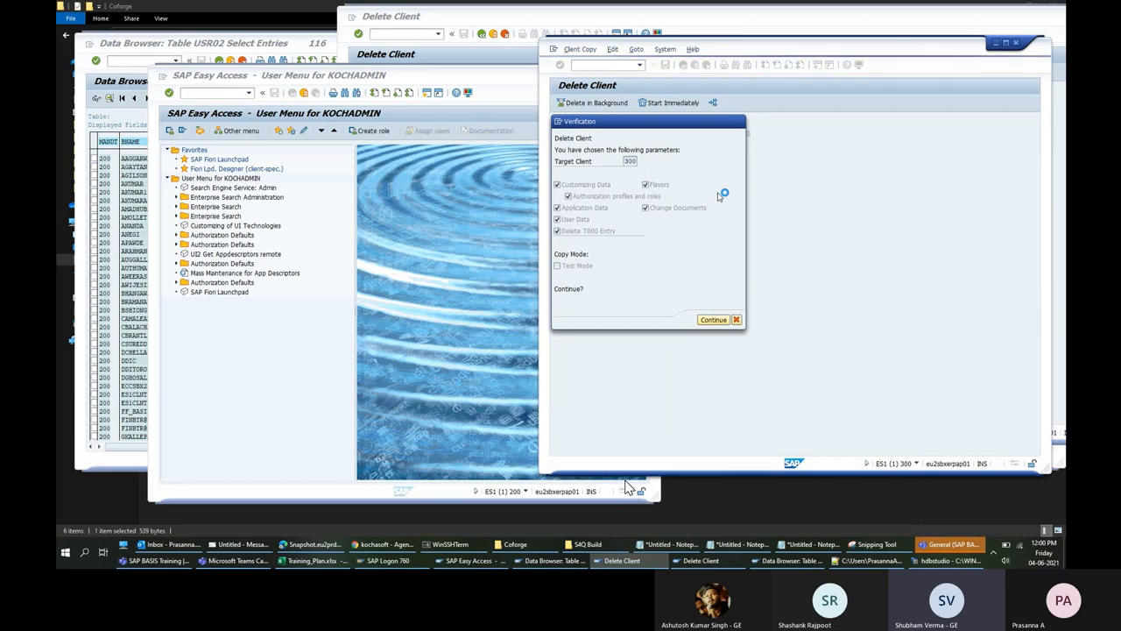
pyautogui.click(627, 488)
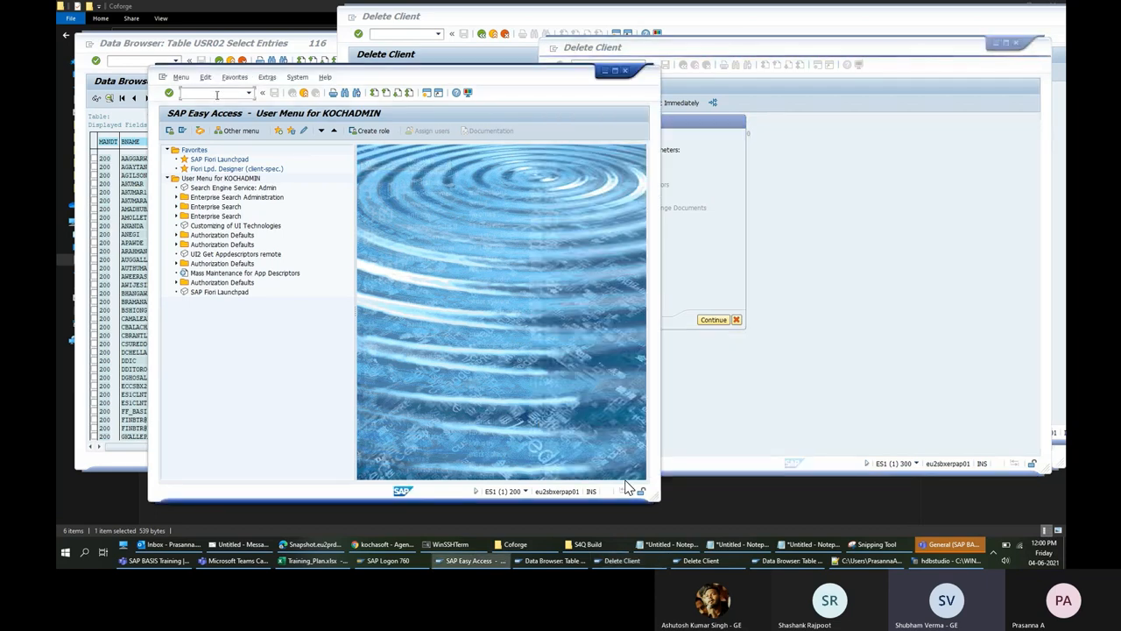
pyautogui.write('scc')
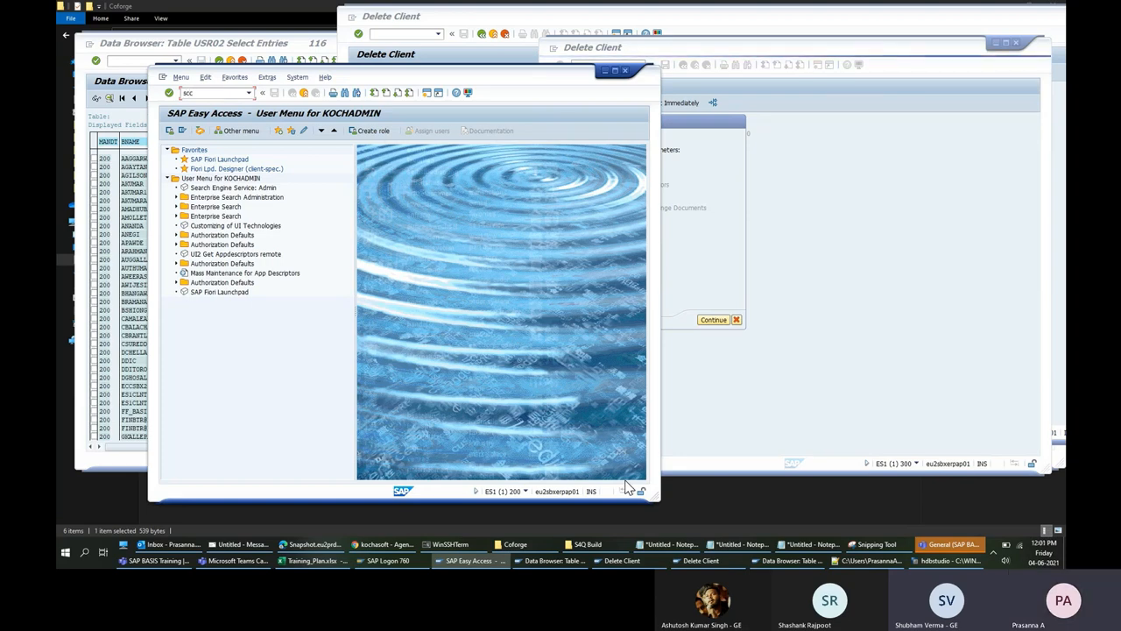
pyautogui.write('4')
pyautogui.press('Return')
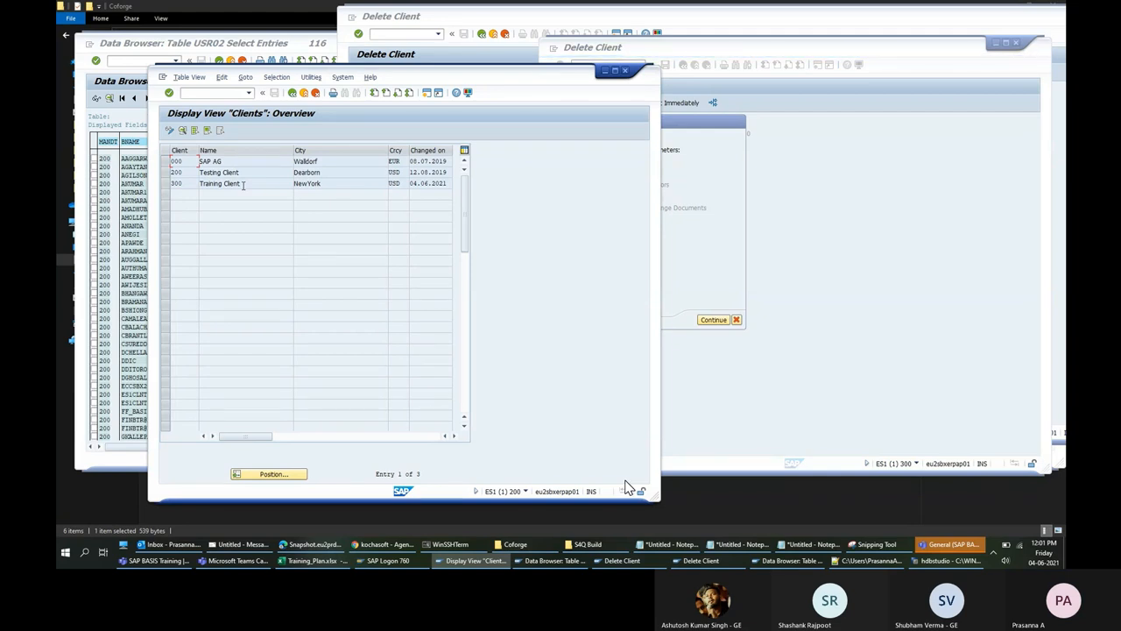
pyautogui.click(684, 186)
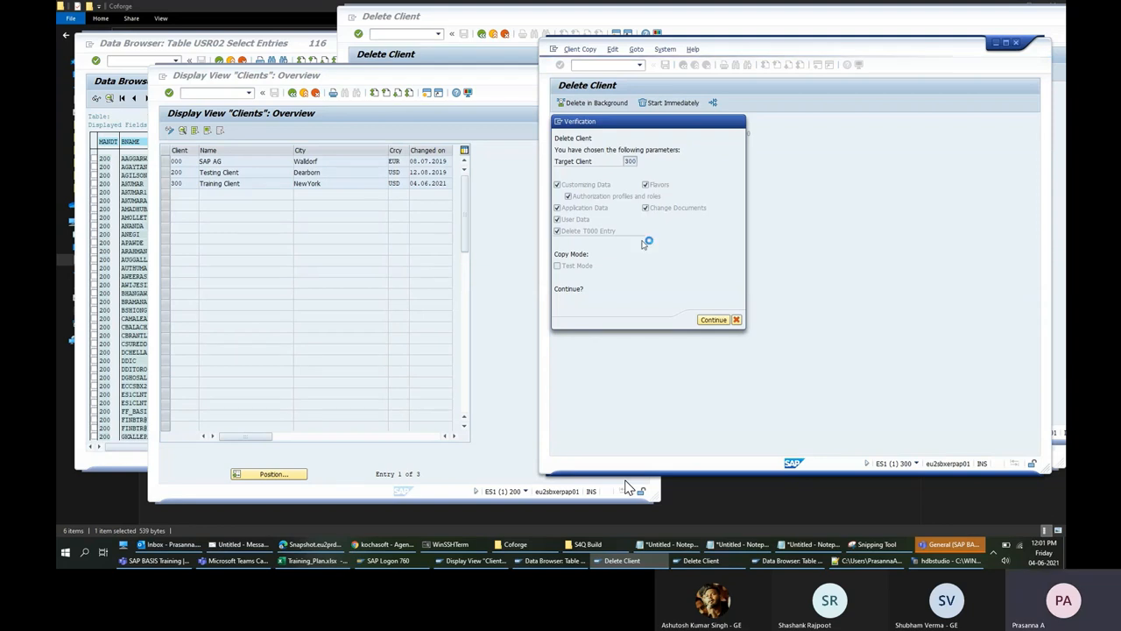
pyautogui.click(328, 561)
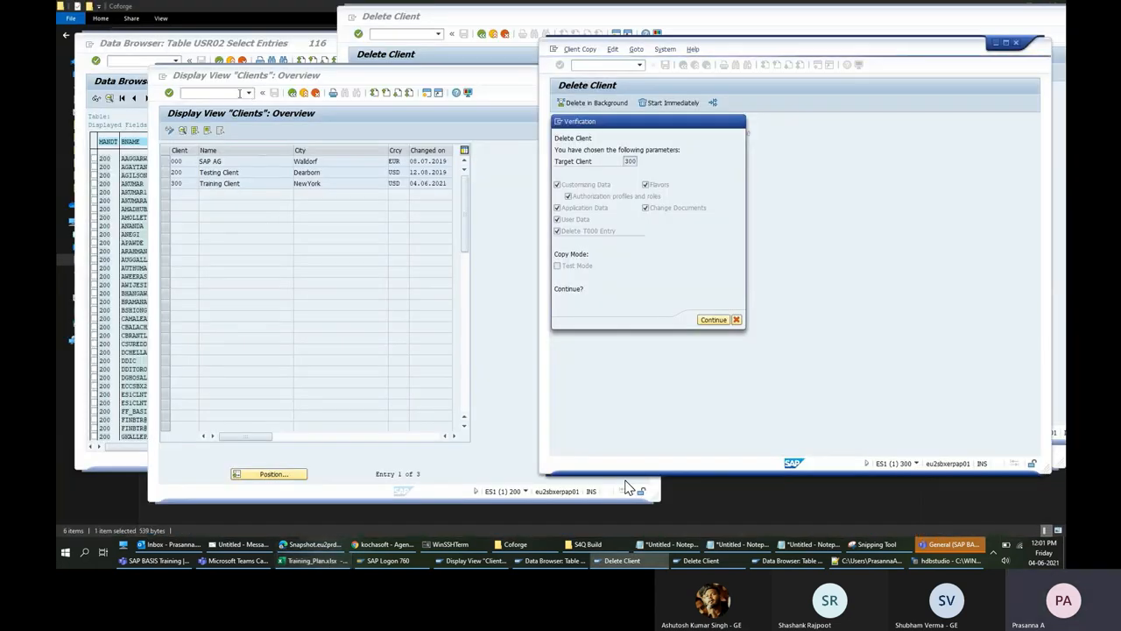
# Try to open transaction SCC6 in the client 200 session.
pyautogui.click(237, 93)
pyautogui.write('/nscc6')
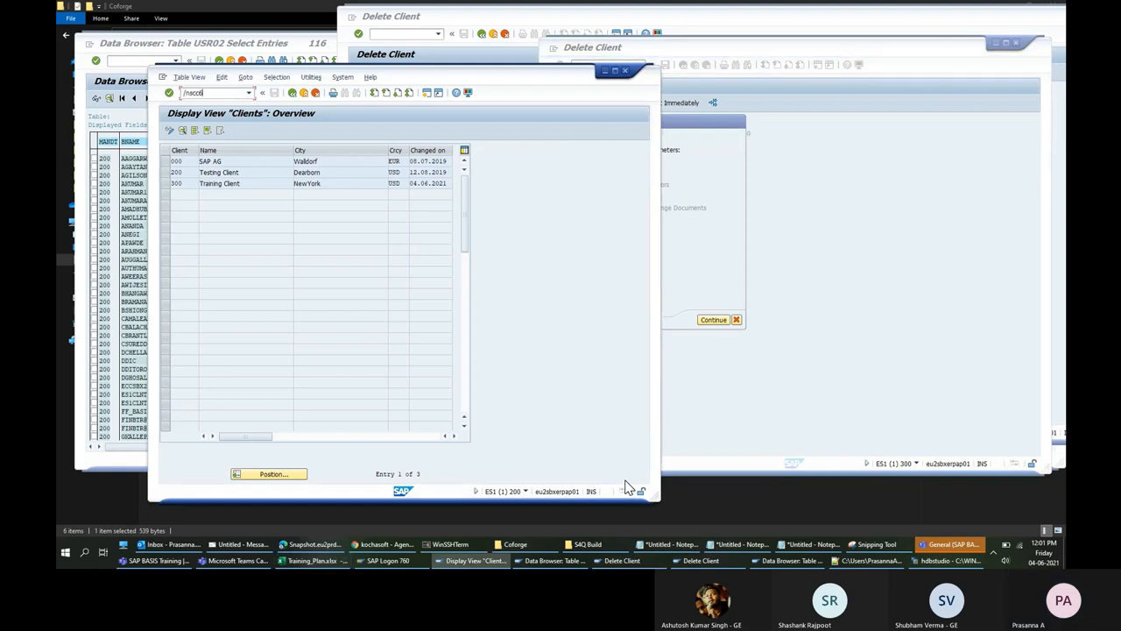
pyautogui.press('Return')
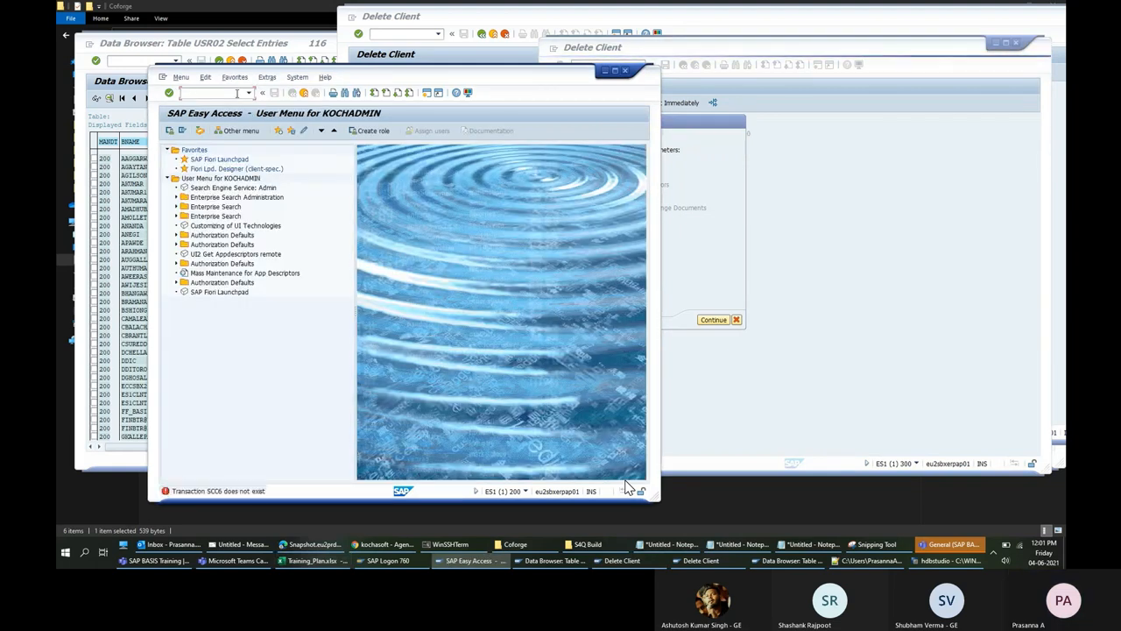
# Open the client copy log analysis with transaction SCC3 and list the logs for all clients.
pyautogui.write('/nscc3')
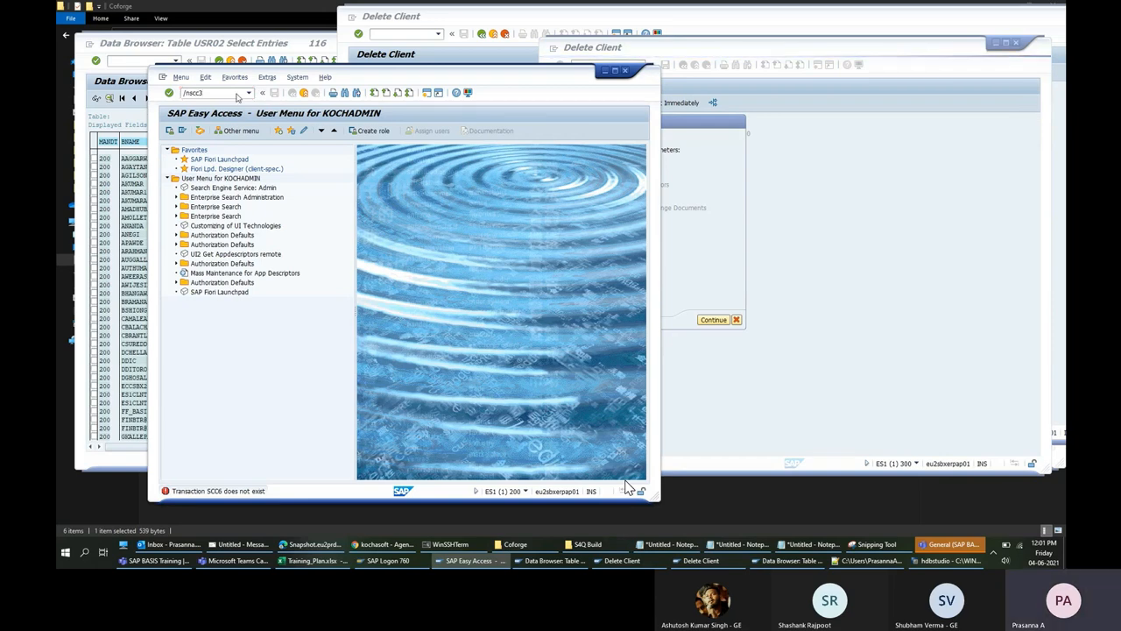
pyautogui.press('Return')
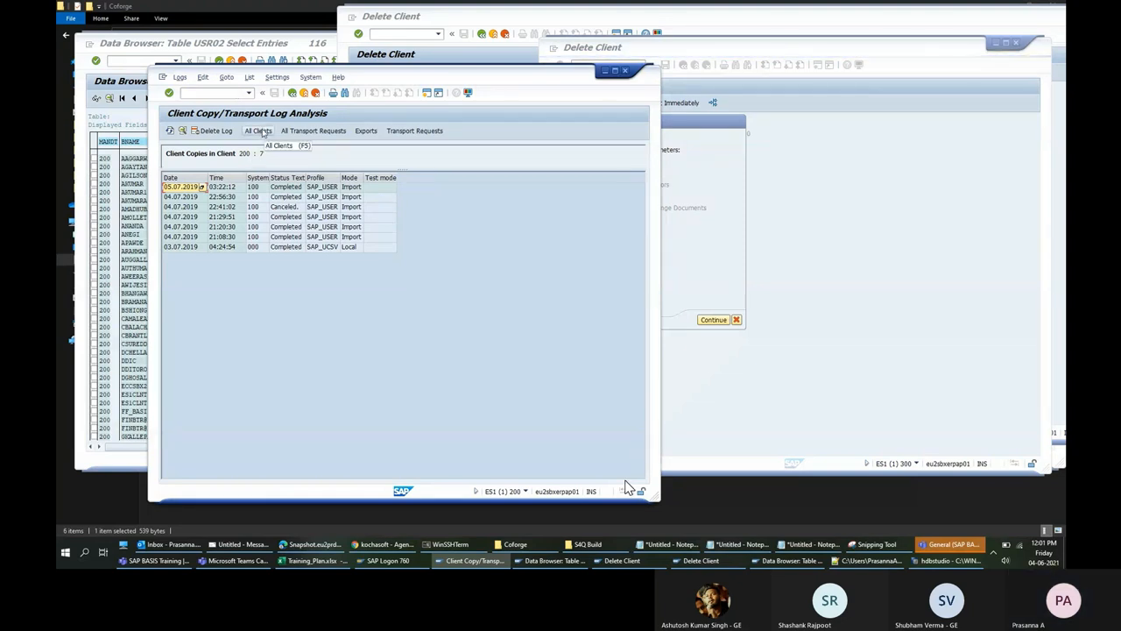
pyautogui.click(258, 130)
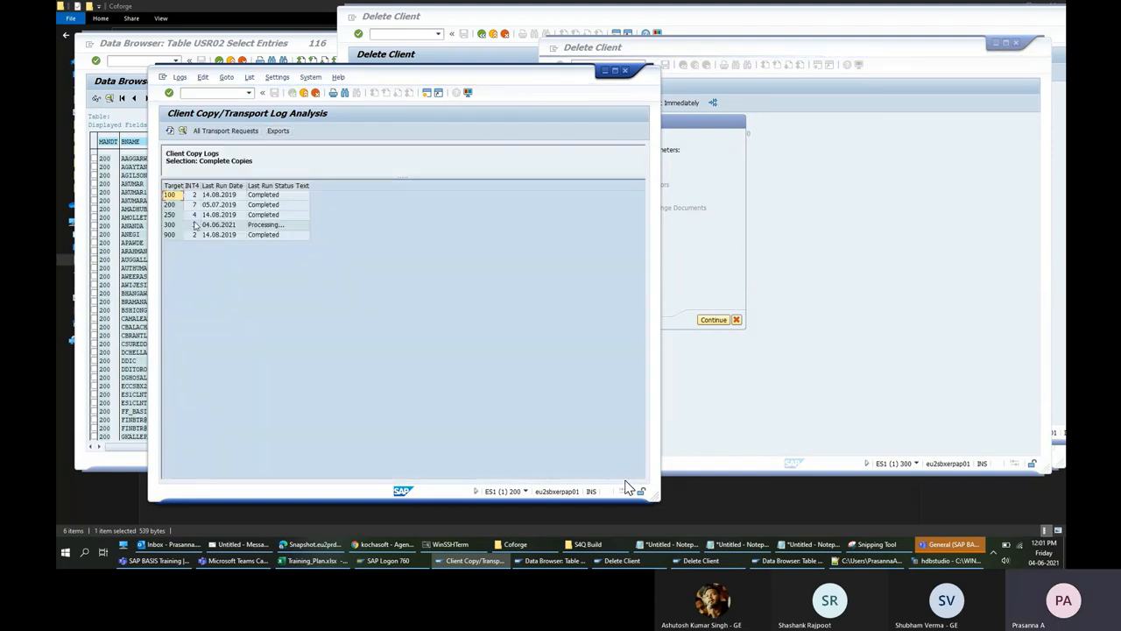
# Leave the log analysis, reopen SCC3 for all clients and display the individual log entries of client 300.
pyautogui.click(305, 94)
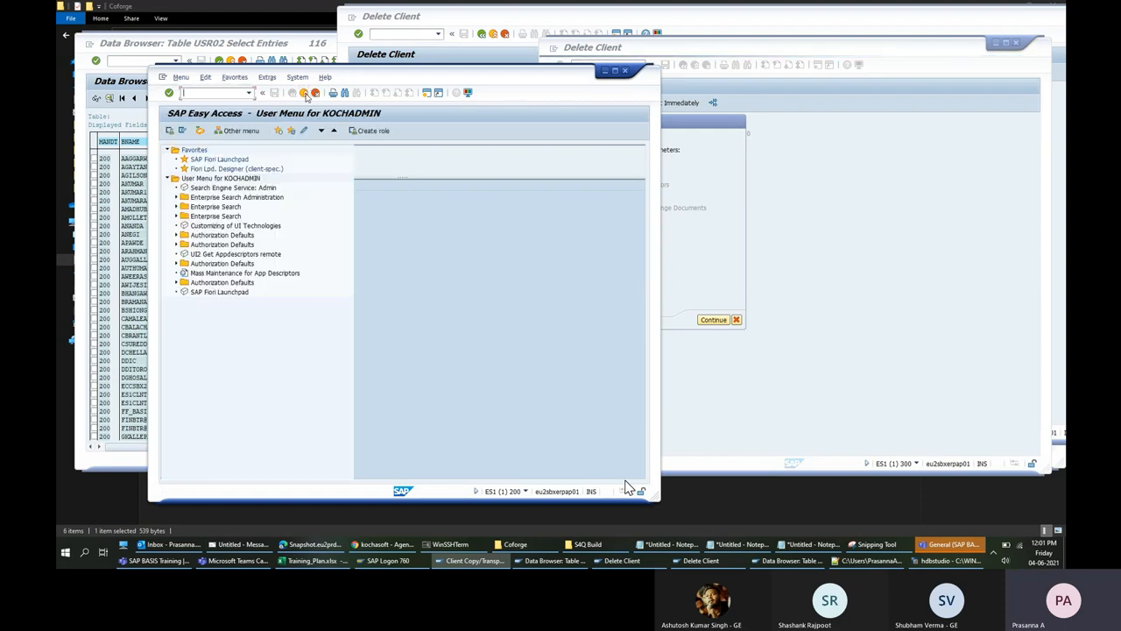
pyautogui.write('scc4')
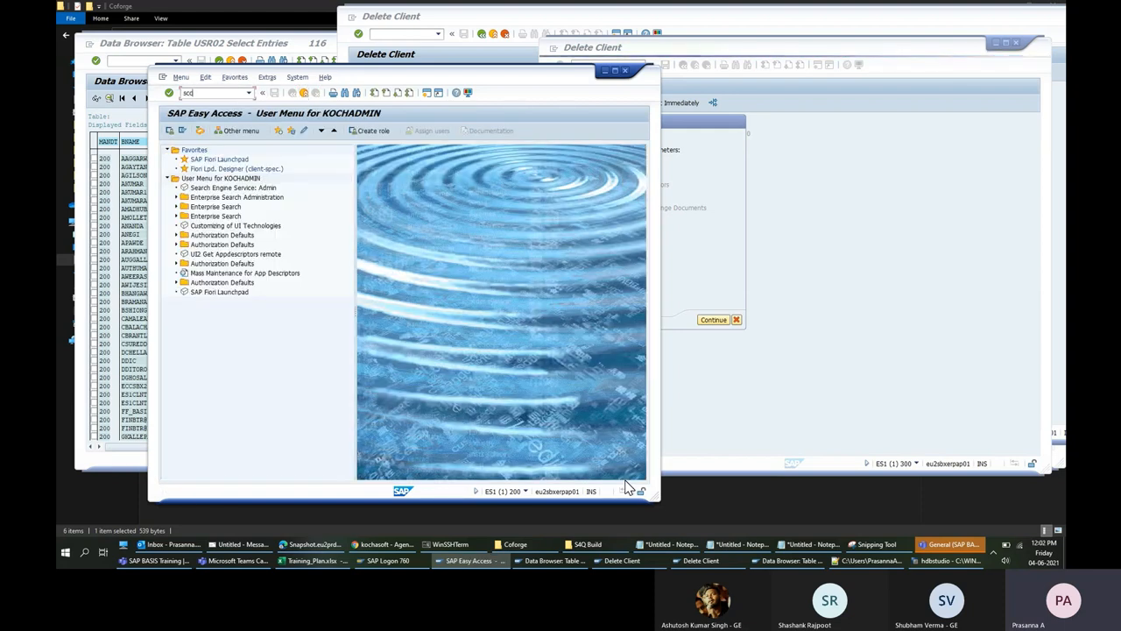
pyautogui.press('Return')
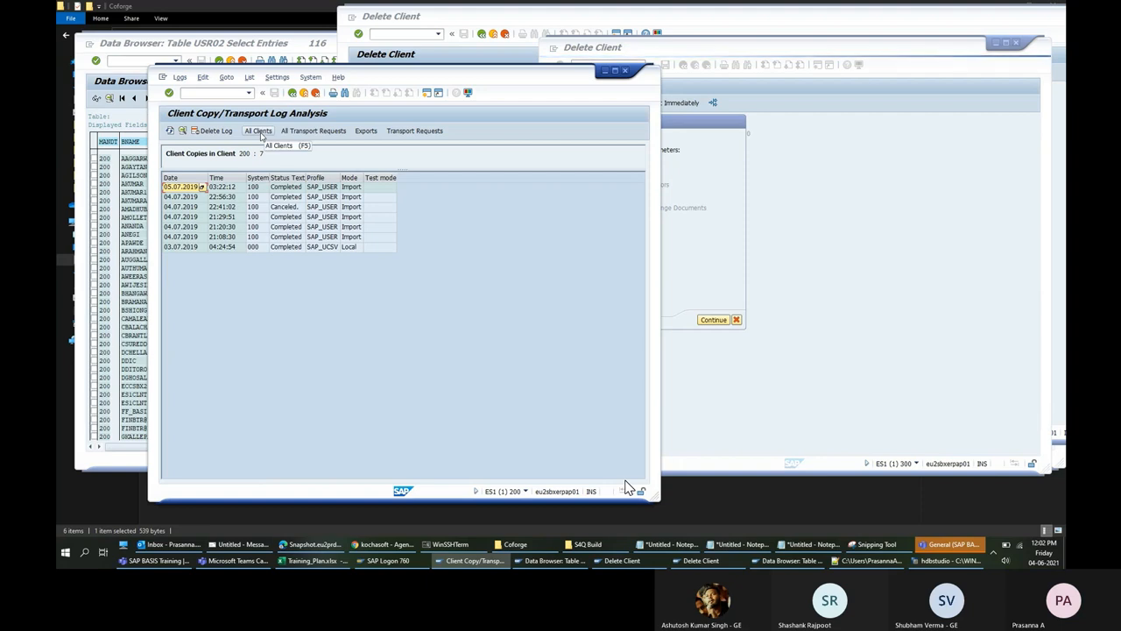
pyautogui.click(261, 133)
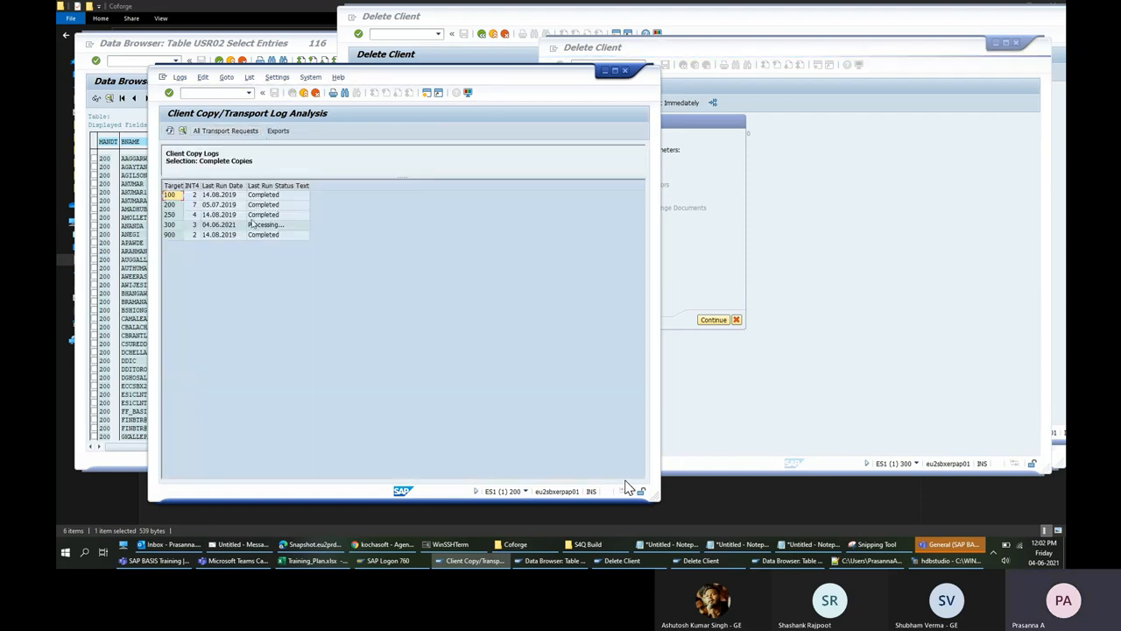
pyautogui.click(266, 227)
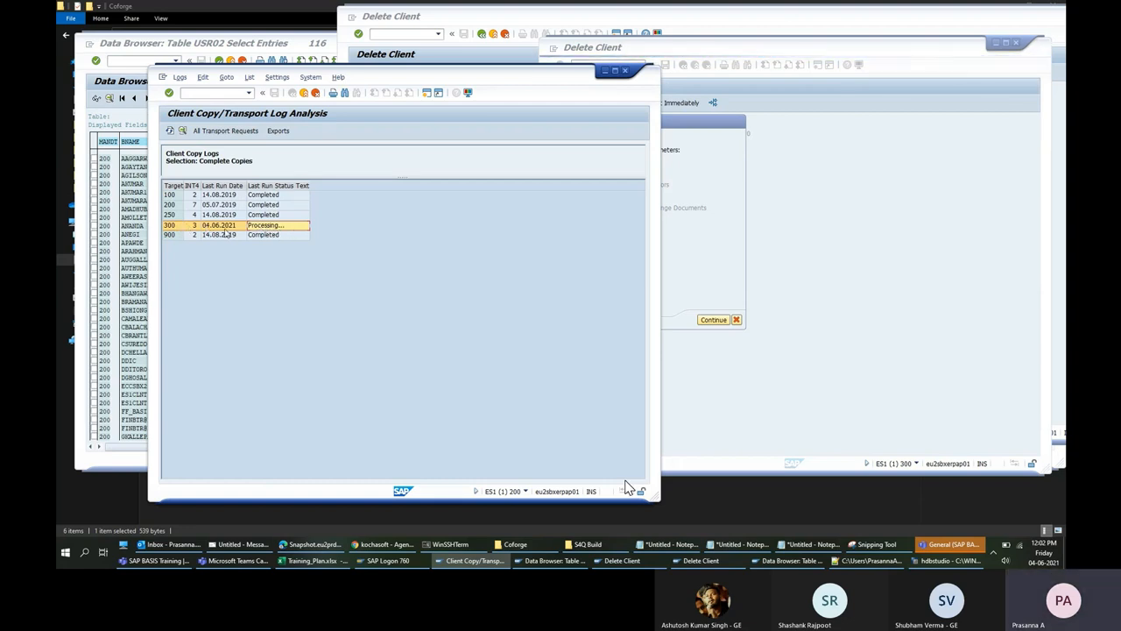
pyautogui.doubleClick(169, 226)
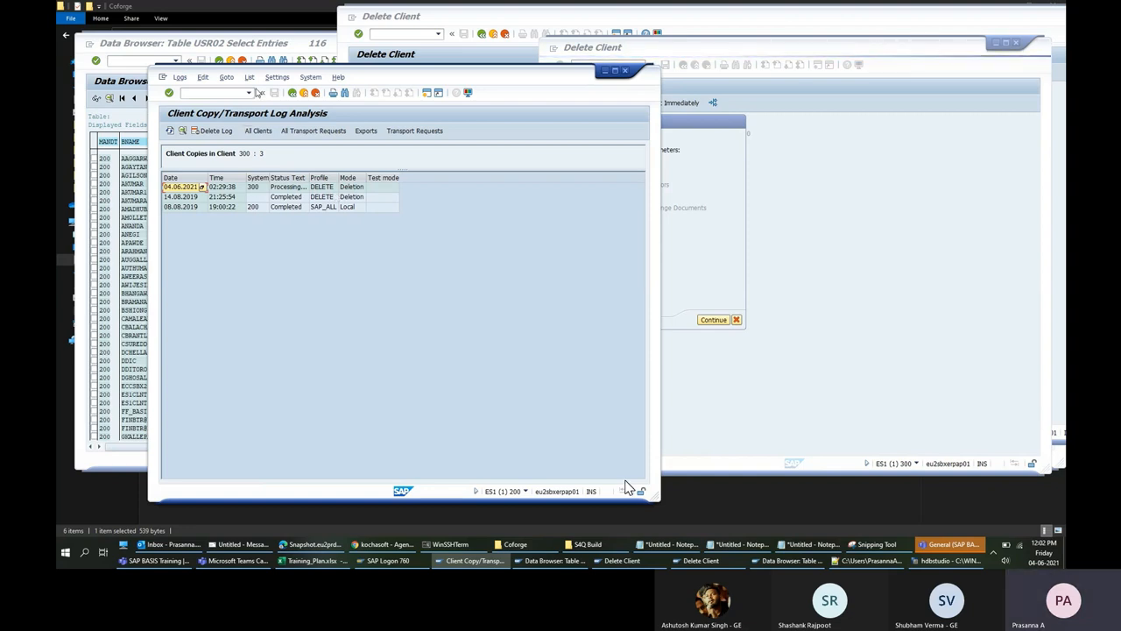
# Open the Copy Client screen with transaction SCC9 in the client 200 session and check its source destination choices.
pyautogui.click(229, 97)
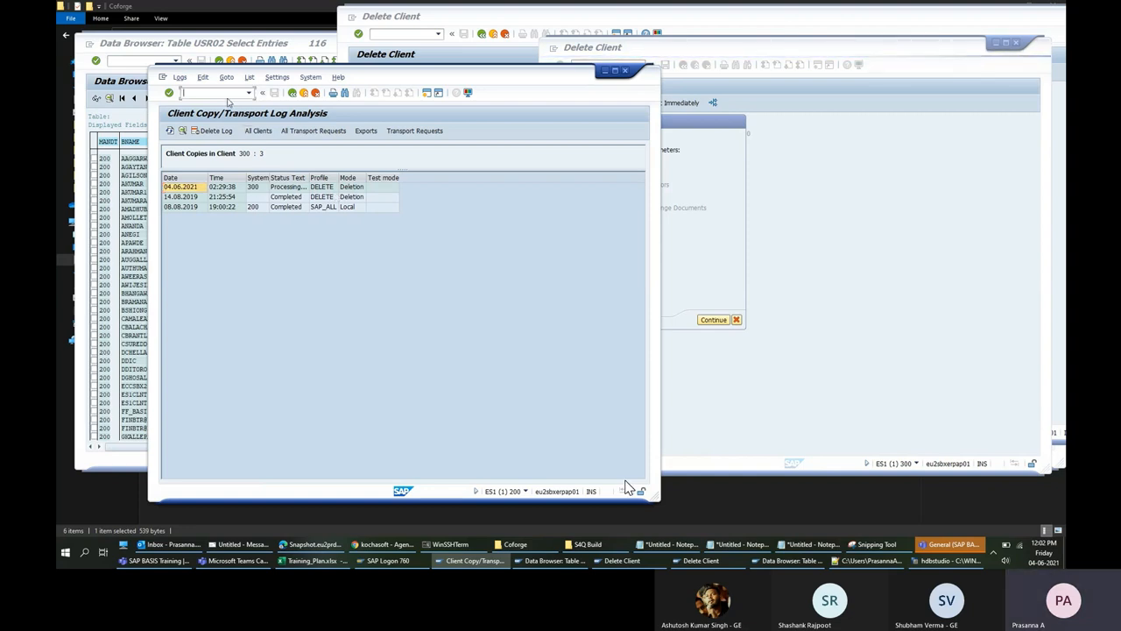
pyautogui.write('/nscc5')
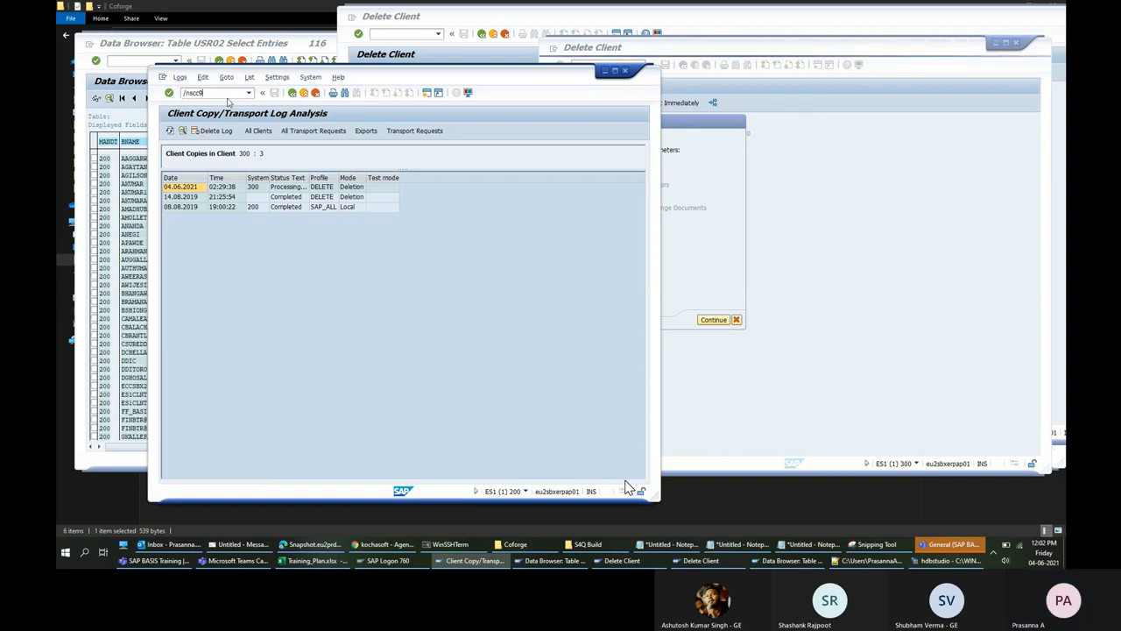
pyautogui.press('Return')
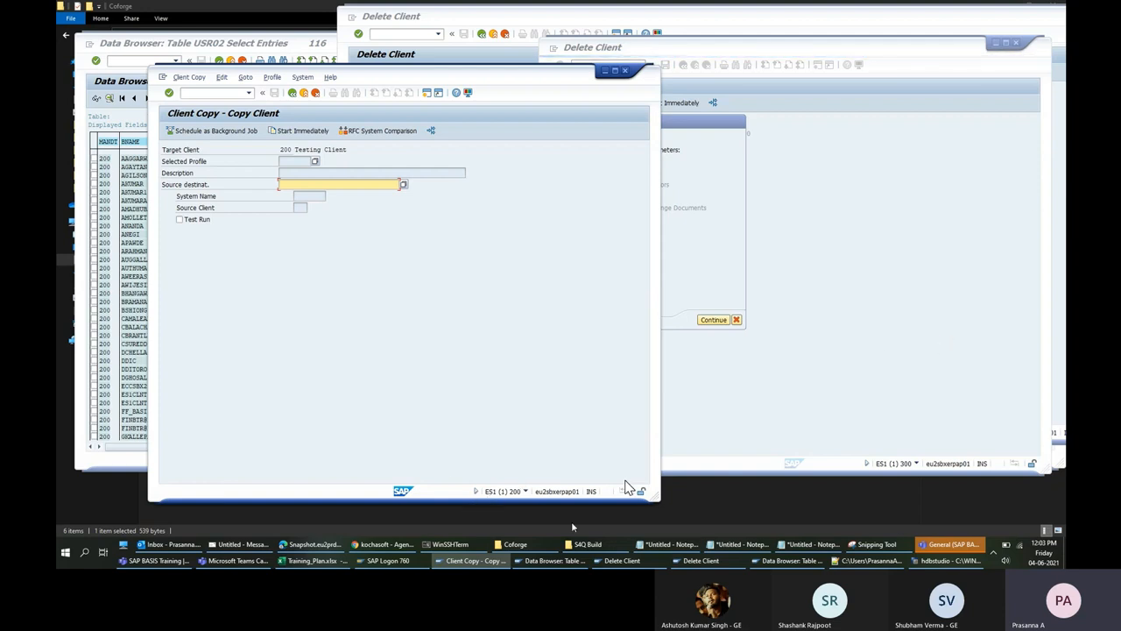
pyautogui.moveTo(698, 565)
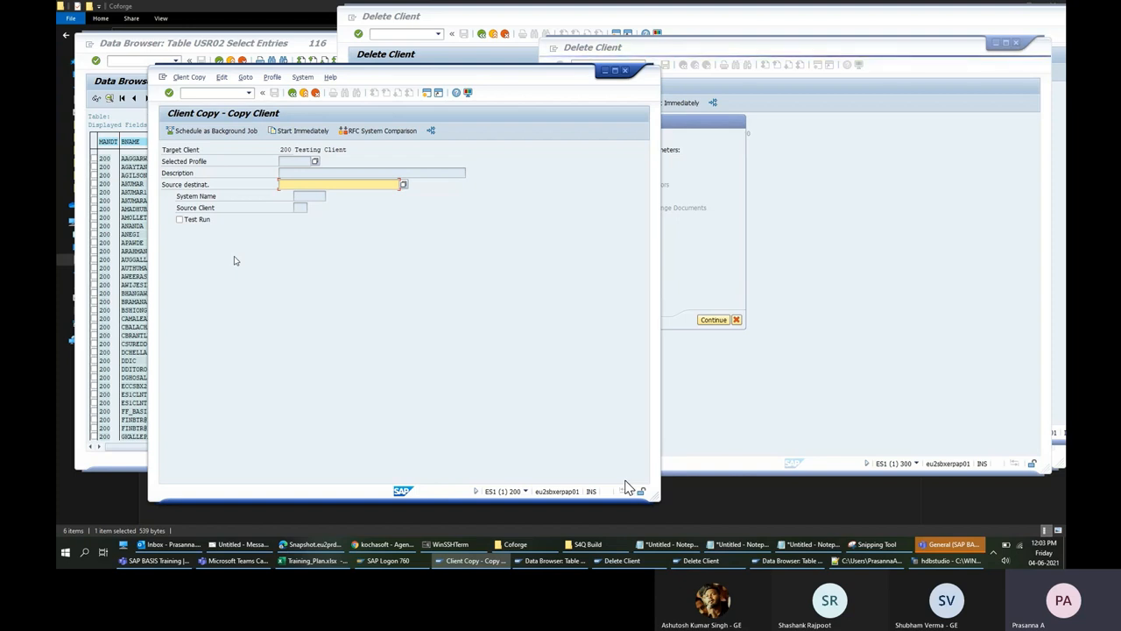
pyautogui.click(403, 185)
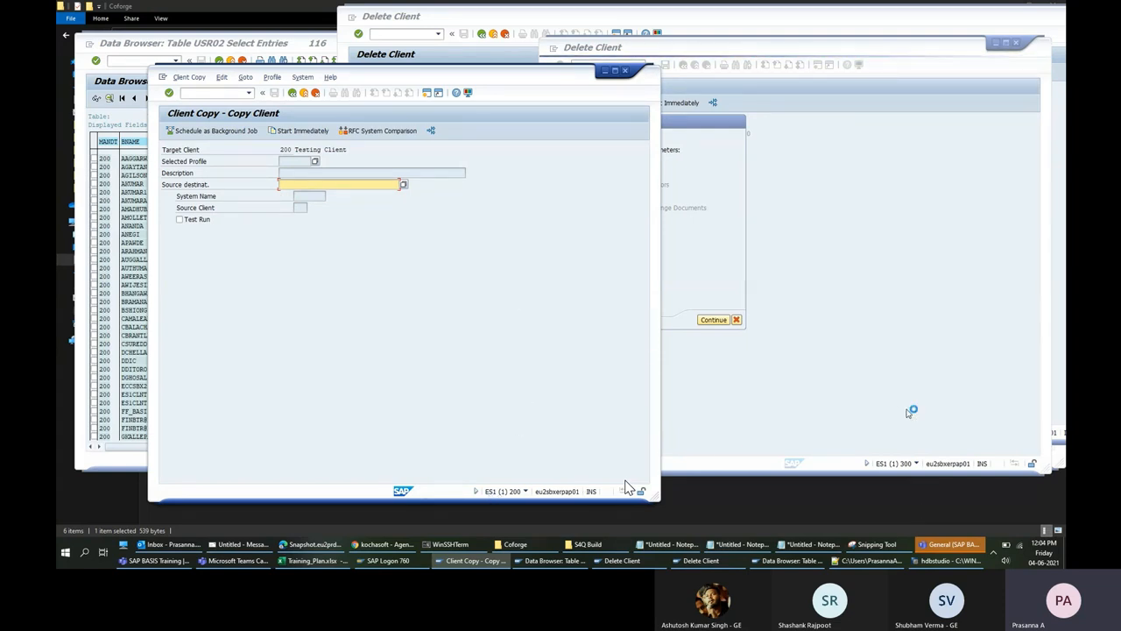
# View the system status and the installed software component versions, closing both dialogs when done.
pyautogui.click(303, 77)
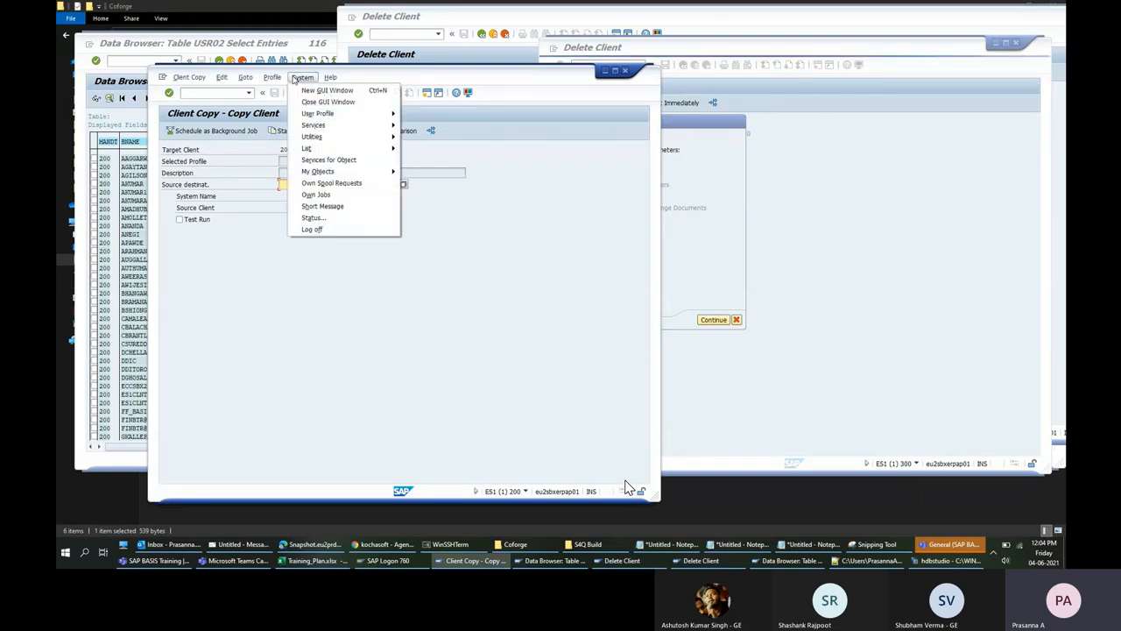
pyautogui.click(317, 220)
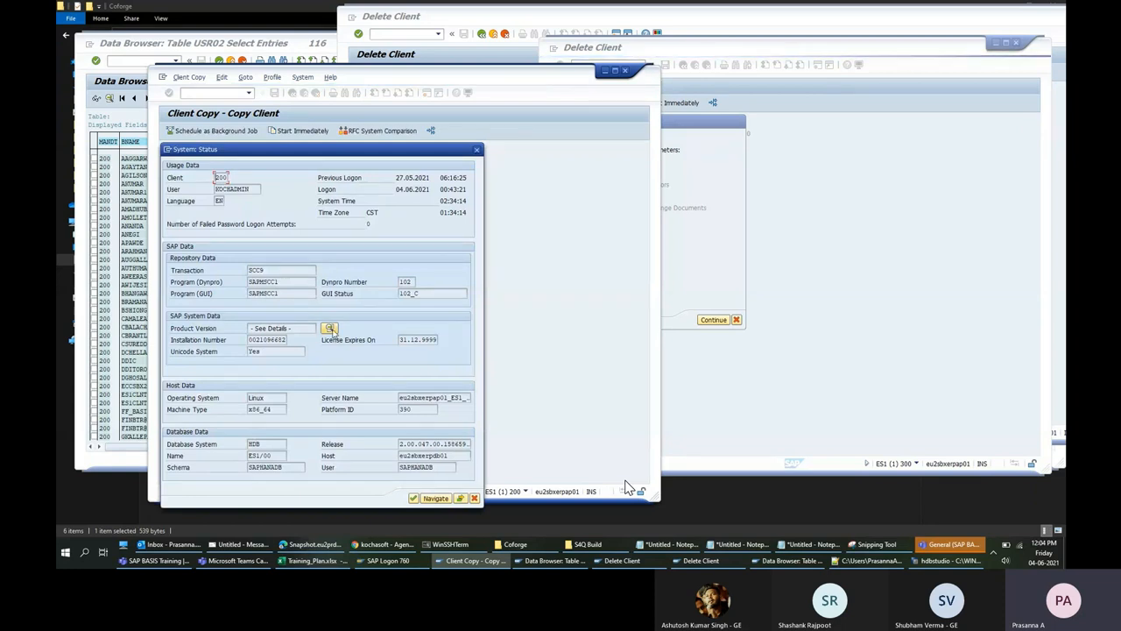
pyautogui.click(331, 328)
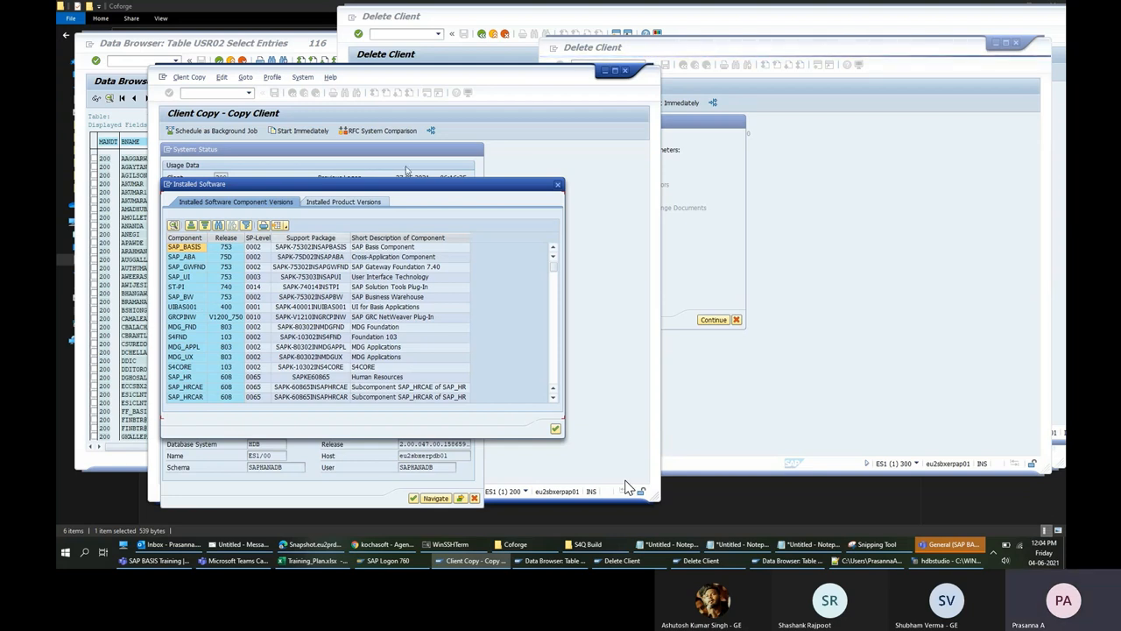
pyautogui.click(559, 186)
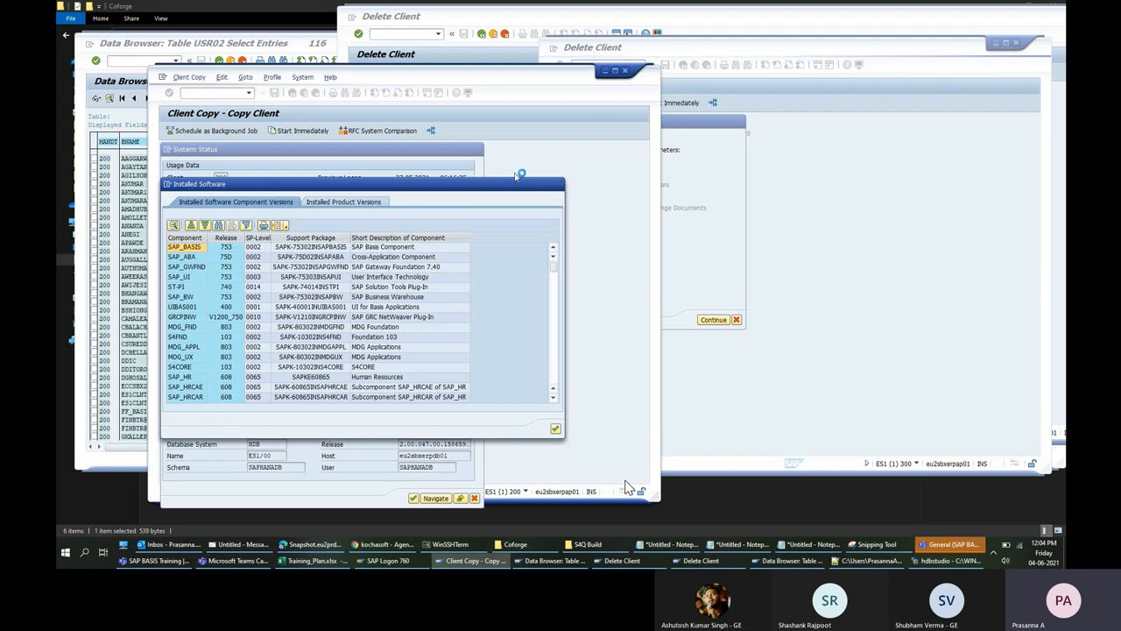
pyautogui.click(480, 154)
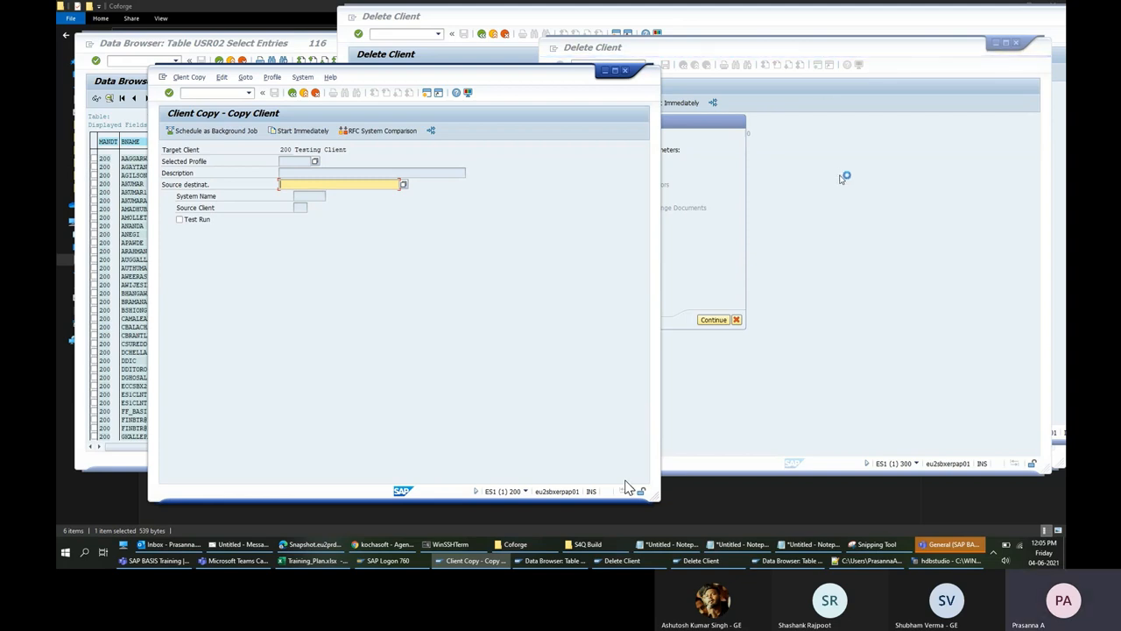
# Check the client 300 deletion window, switch to the Training_Plan.xlsx workbook in Excel and select the Background and Processing topic row.
pyautogui.click(704, 204)
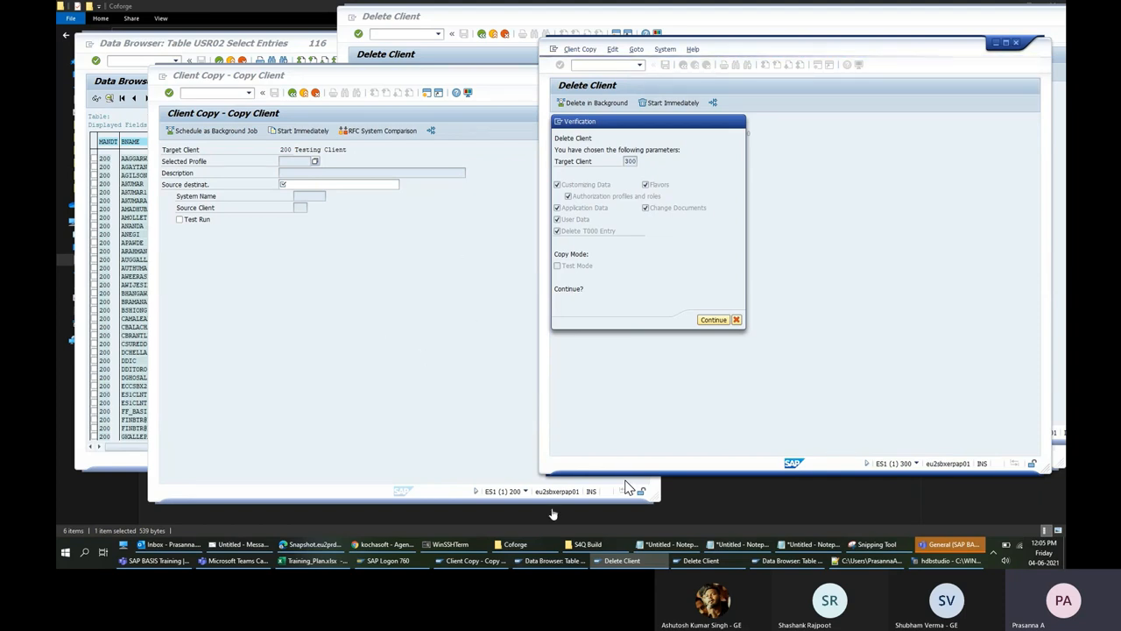
pyautogui.click(312, 560)
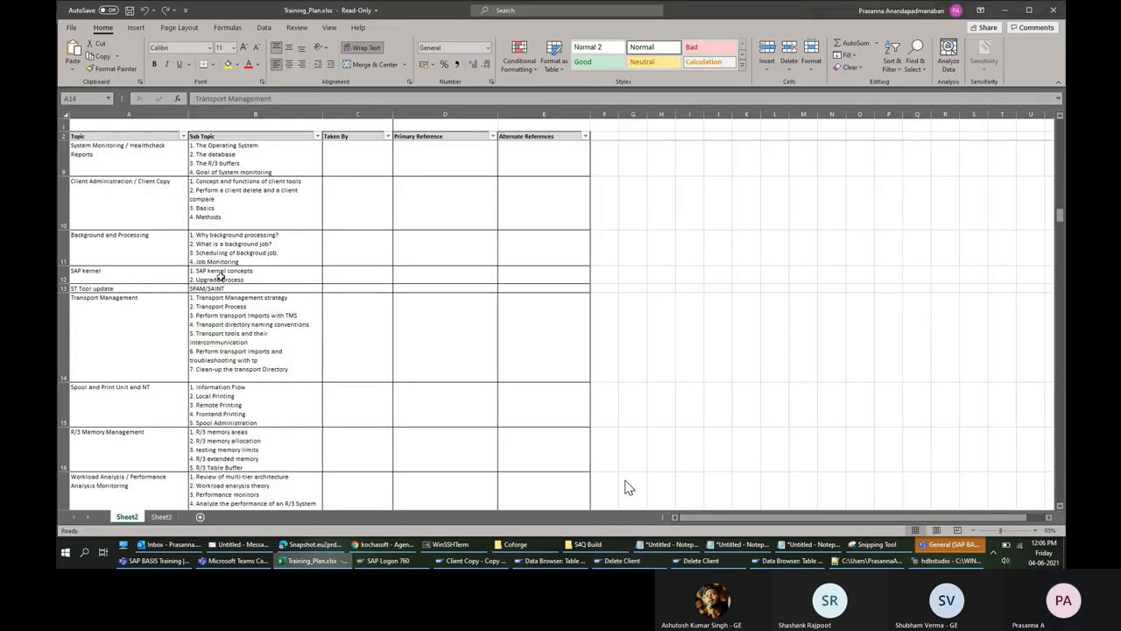
pyautogui.click(59, 246)
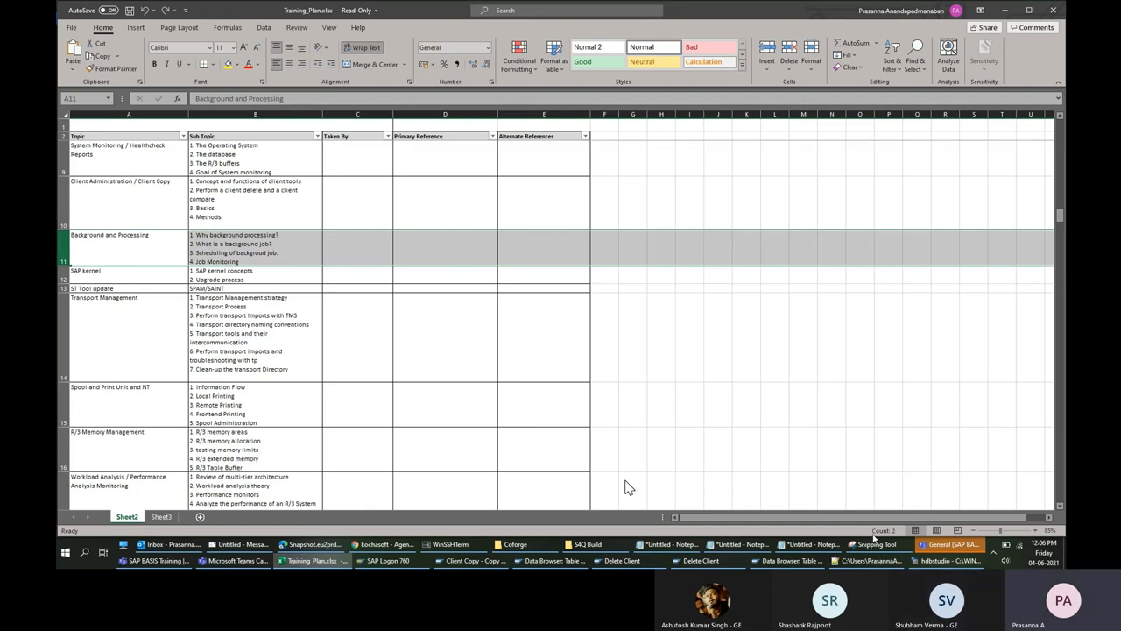
# Return to SAP's client 300 deletion window and move the Verification dialog off the deletion parameters behind it.
pyautogui.click(775, 560)
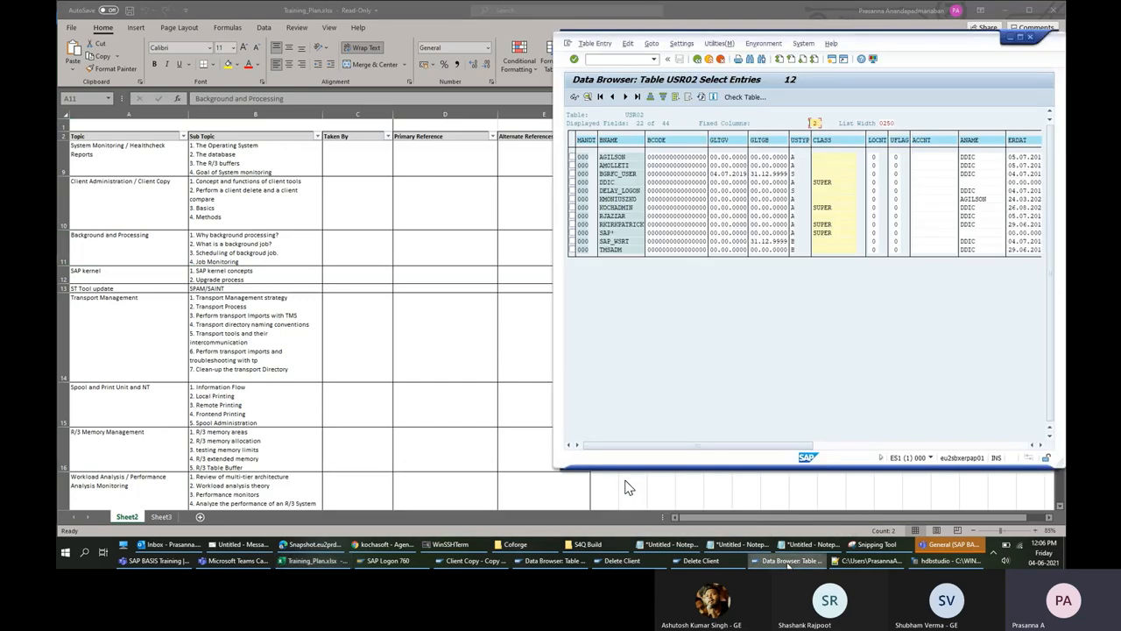
pyautogui.click(688, 561)
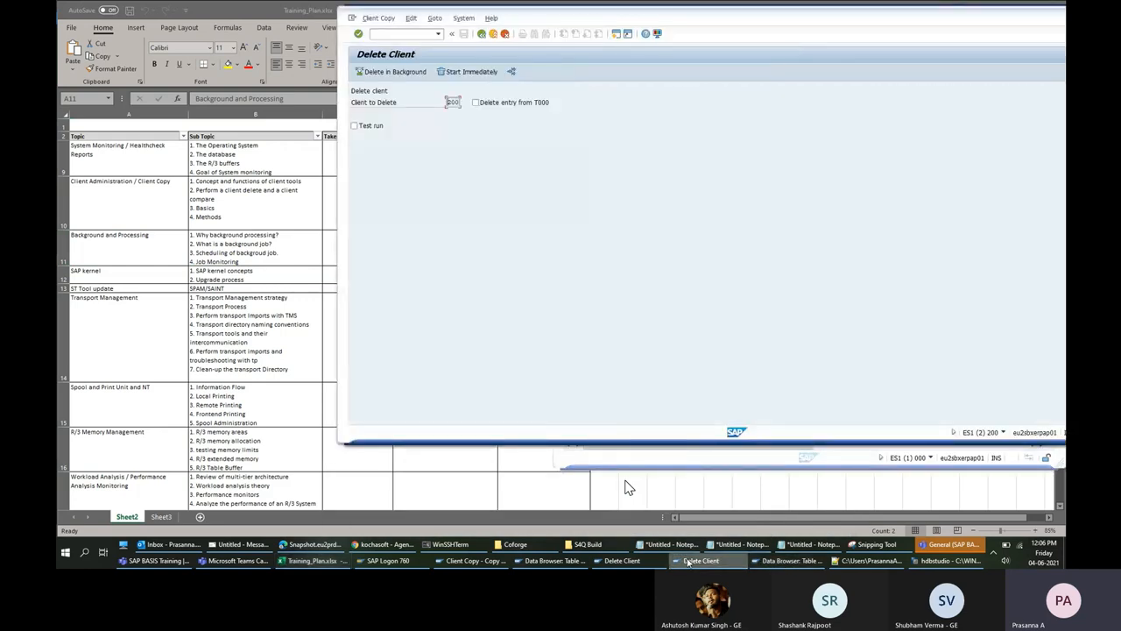
pyautogui.click(622, 560)
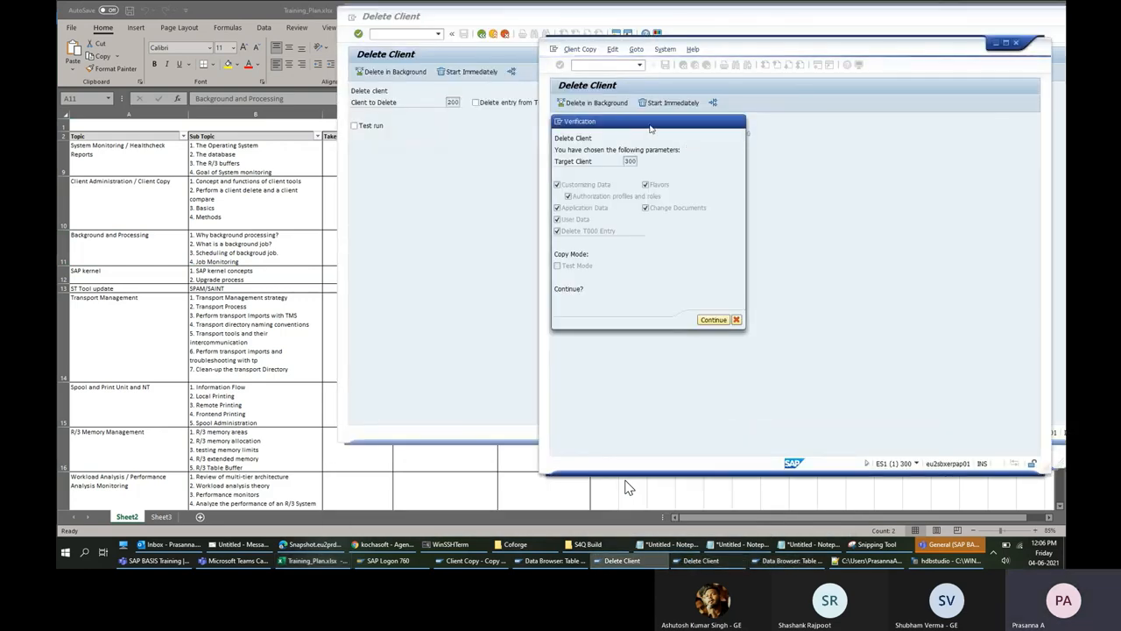
pyautogui.moveTo(651, 129); pyautogui.dragTo(675, 207)
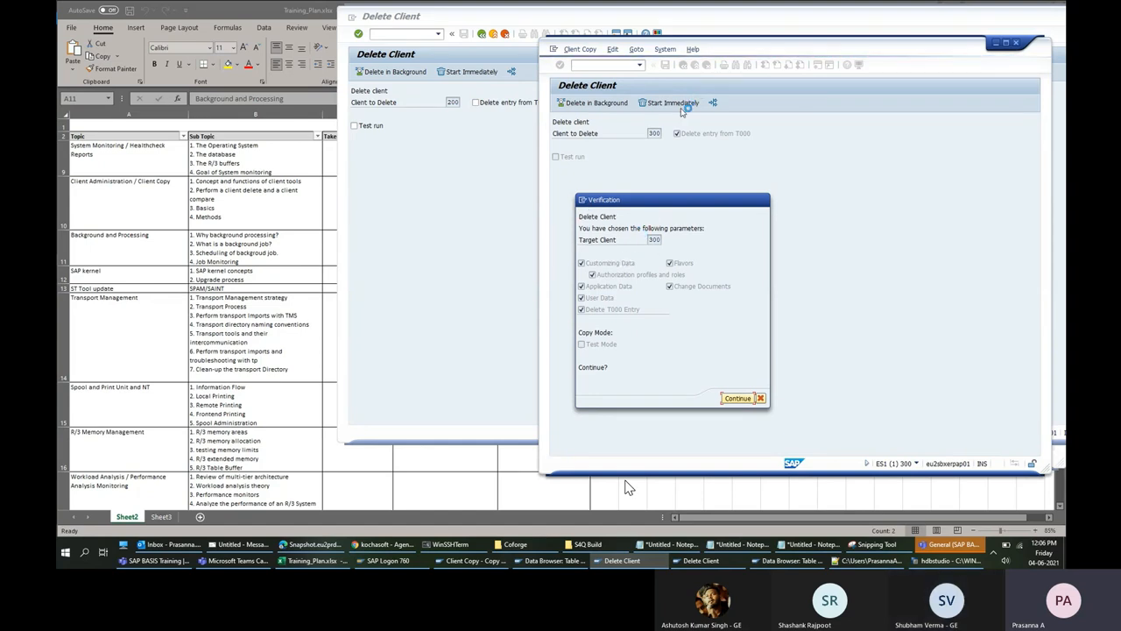
# Open the system-wide work process overview with transaction SM66 in the client 200 Data Browser session.
pyautogui.click(526, 560)
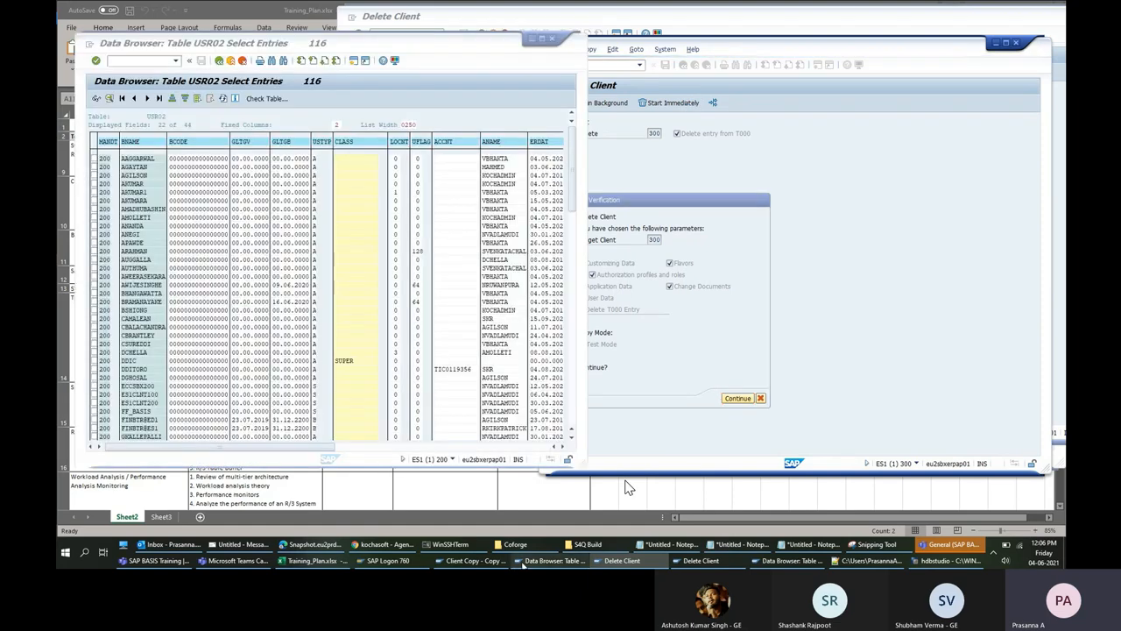
pyautogui.click(162, 64)
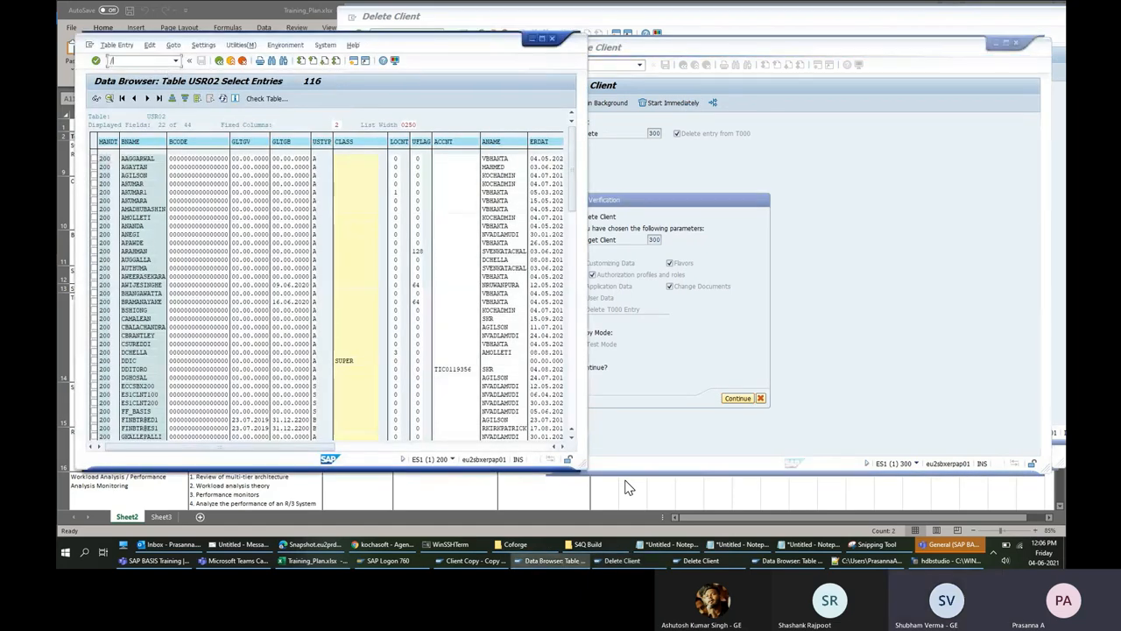
pyautogui.write('/nsm66')
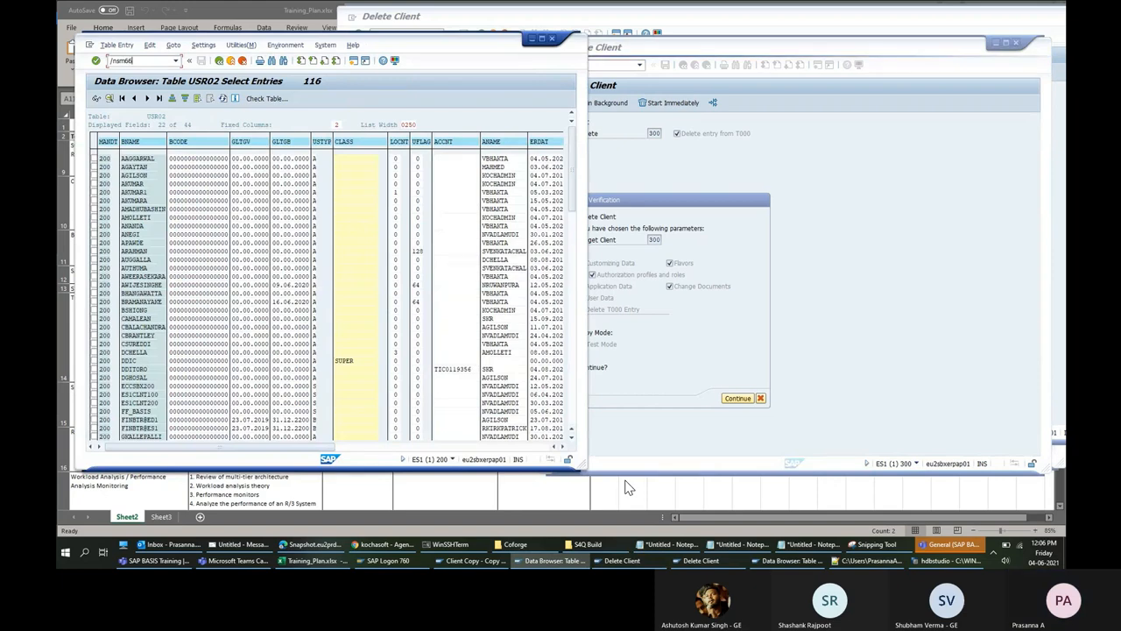
pyautogui.press('Return')
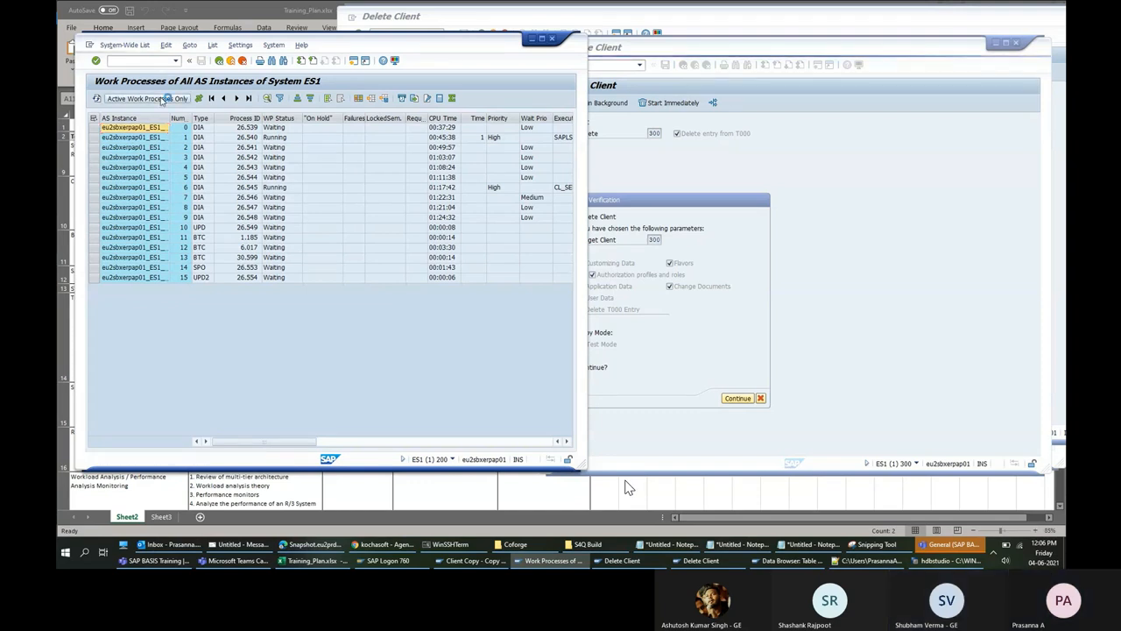
# Show only active work processes, widen the window to reveal all columns and examine the SAP* process for client 300.
pyautogui.click(147, 98)
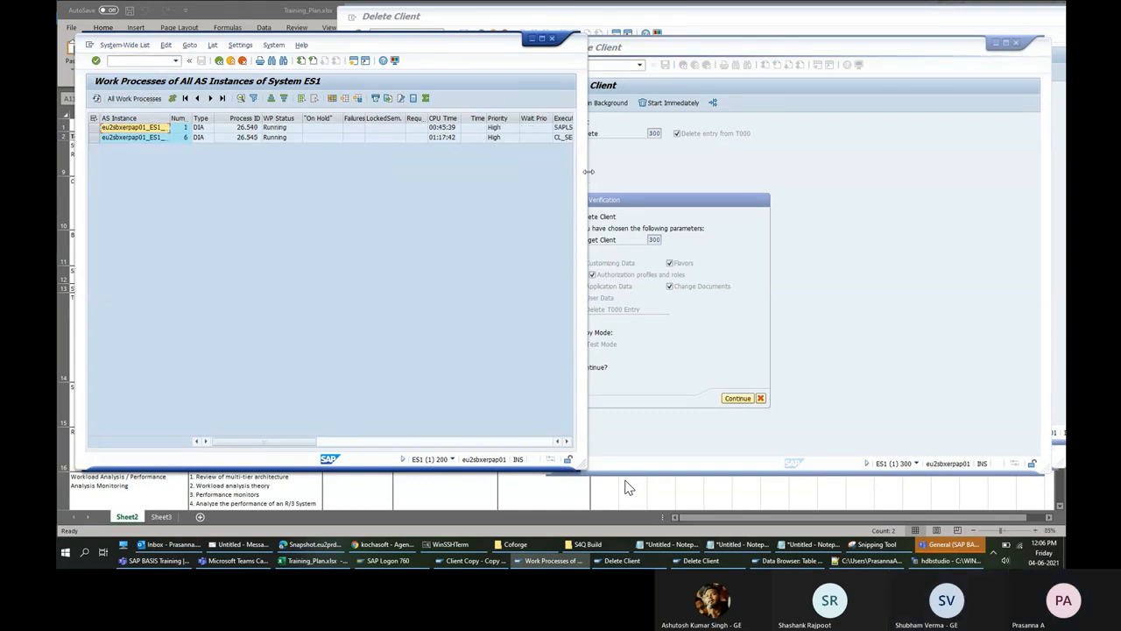
pyautogui.moveTo(587, 180); pyautogui.dragTo(966, 189)
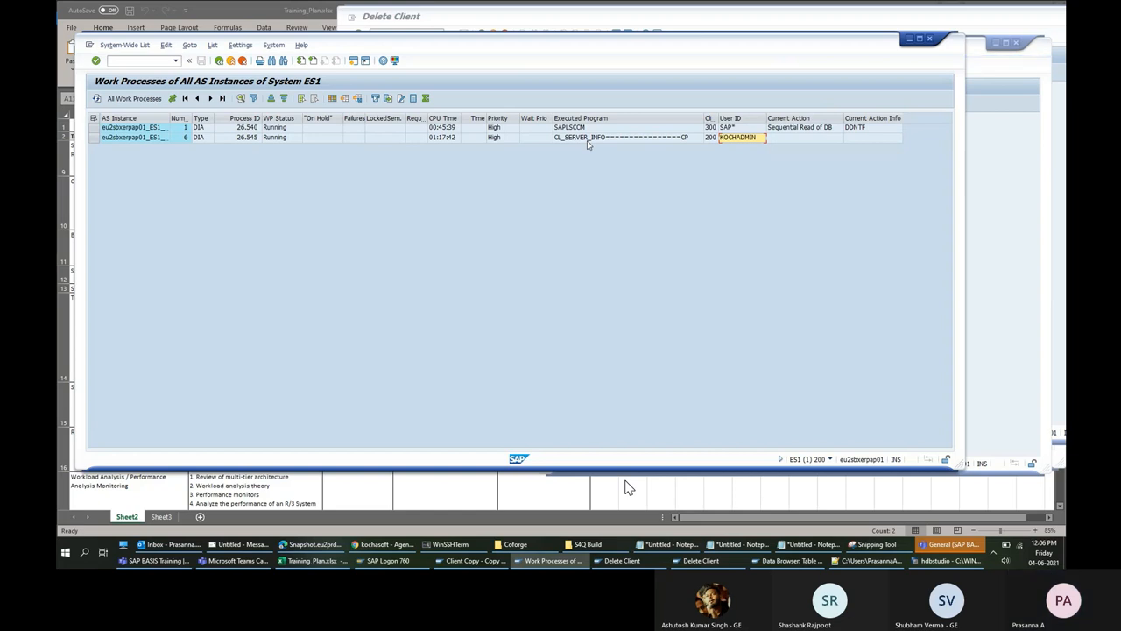
pyautogui.click(728, 128)
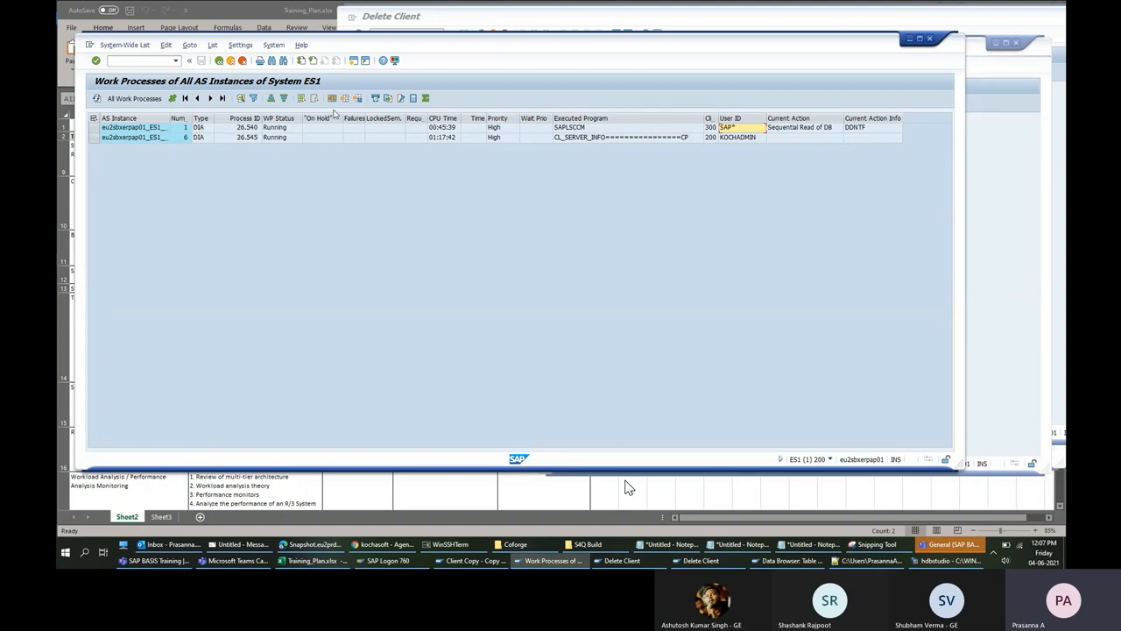
# Select the DIA type of client 300's SAP* process, and dismiss the Verification dialog in the client 300 deletion window.
pyautogui.click(208, 128)
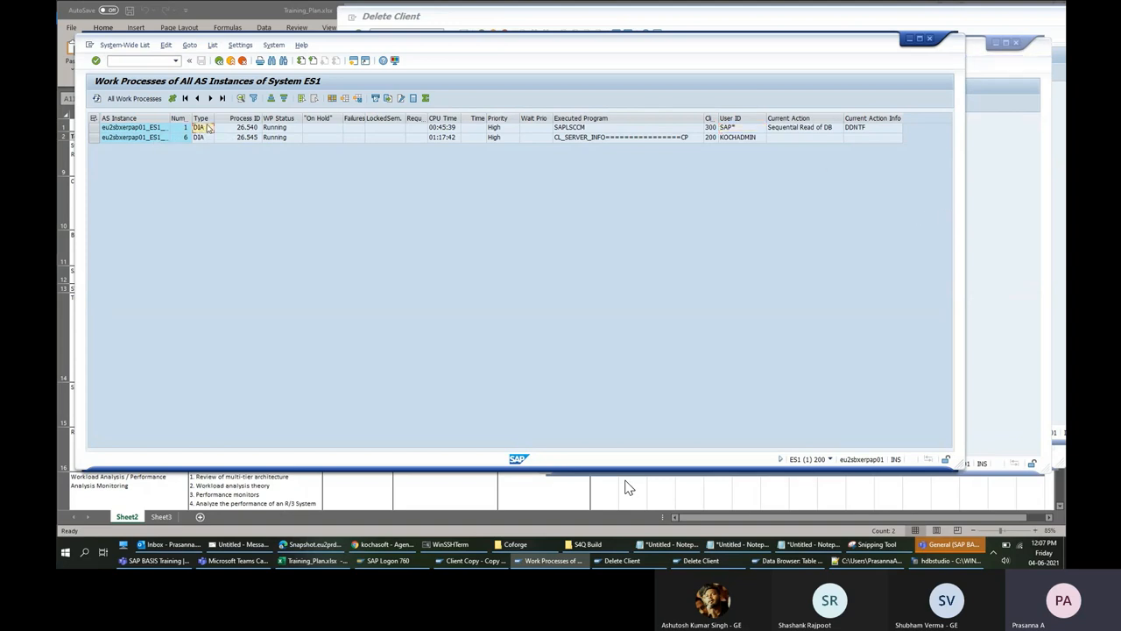
pyautogui.click(1012, 206)
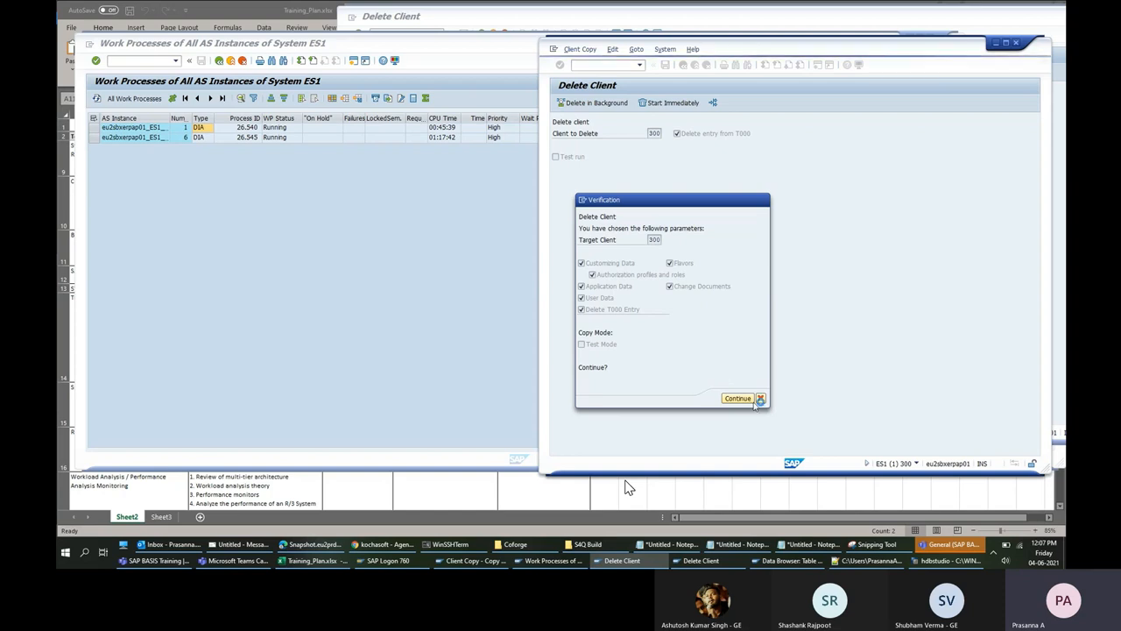
pyautogui.click(583, 199)
pyautogui.click(604, 251)
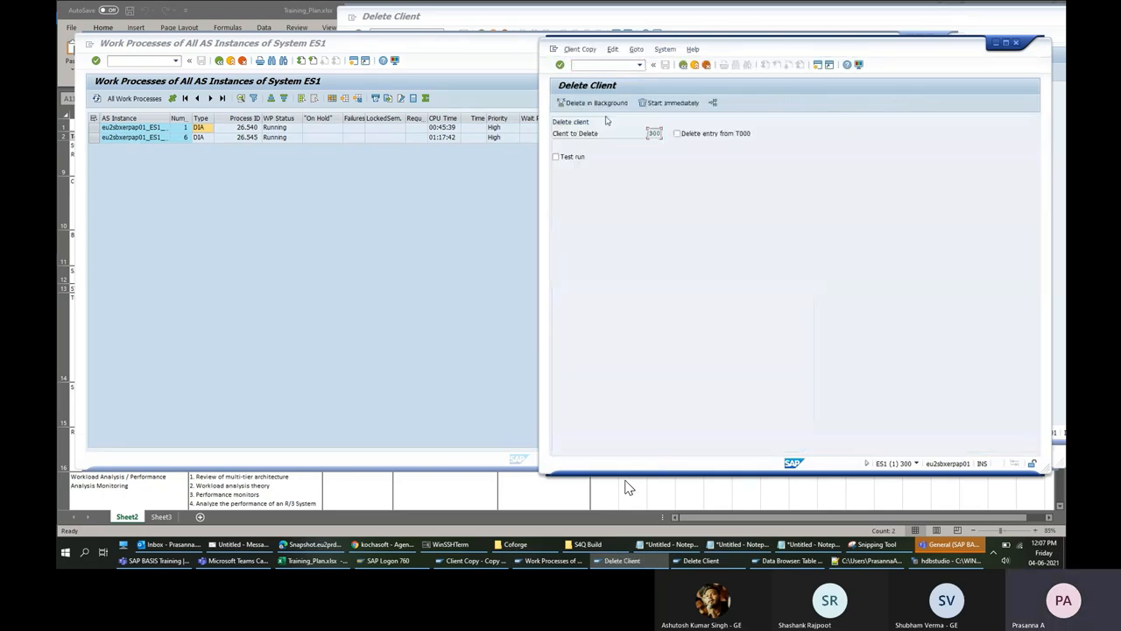
# Include the T000 entry in the client 300 deletion and refresh the system-wide work process list.
pyautogui.click(676, 134)
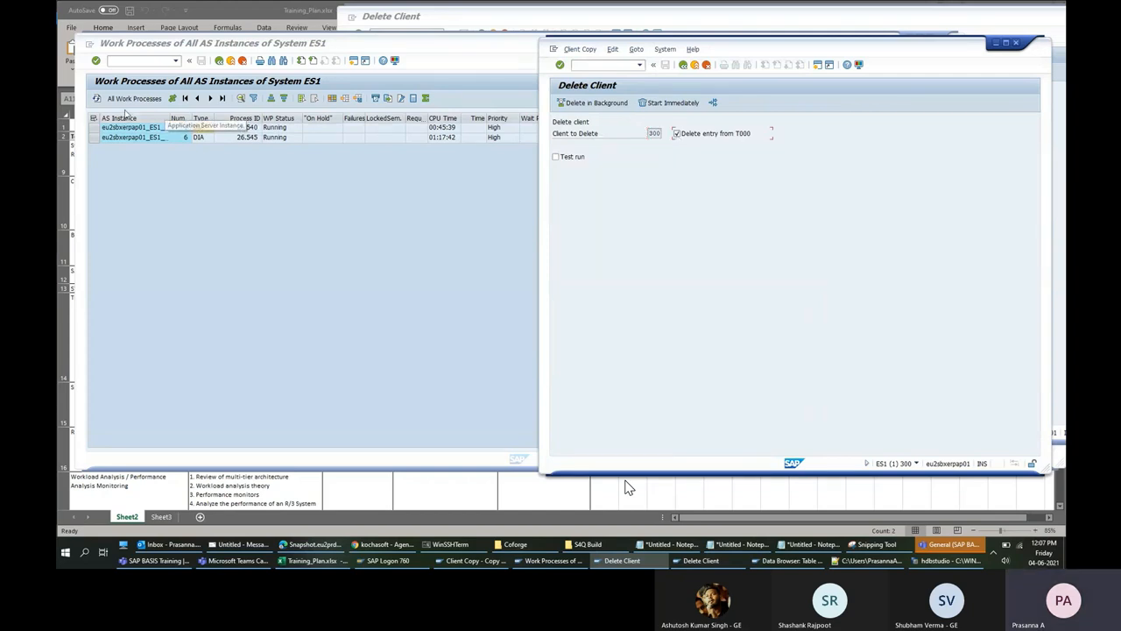
pyautogui.click(98, 98)
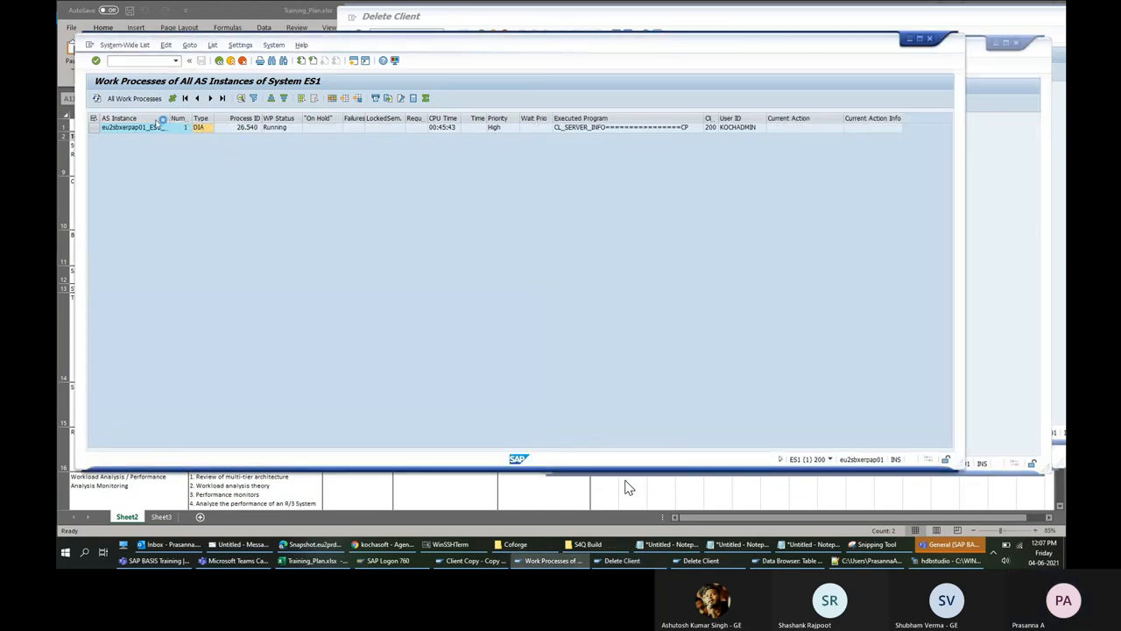
pyautogui.click(1016, 172)
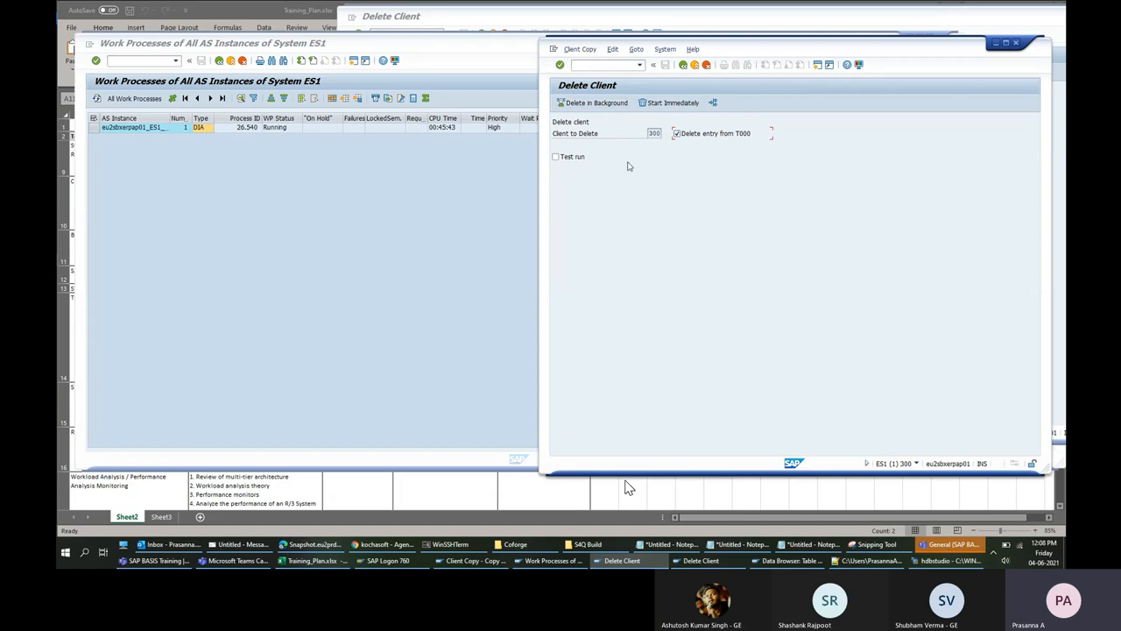
# Schedule the client 300 deletion as a background job that starts immediately, accepting the listed deletion parameters.
pyautogui.click(596, 104)
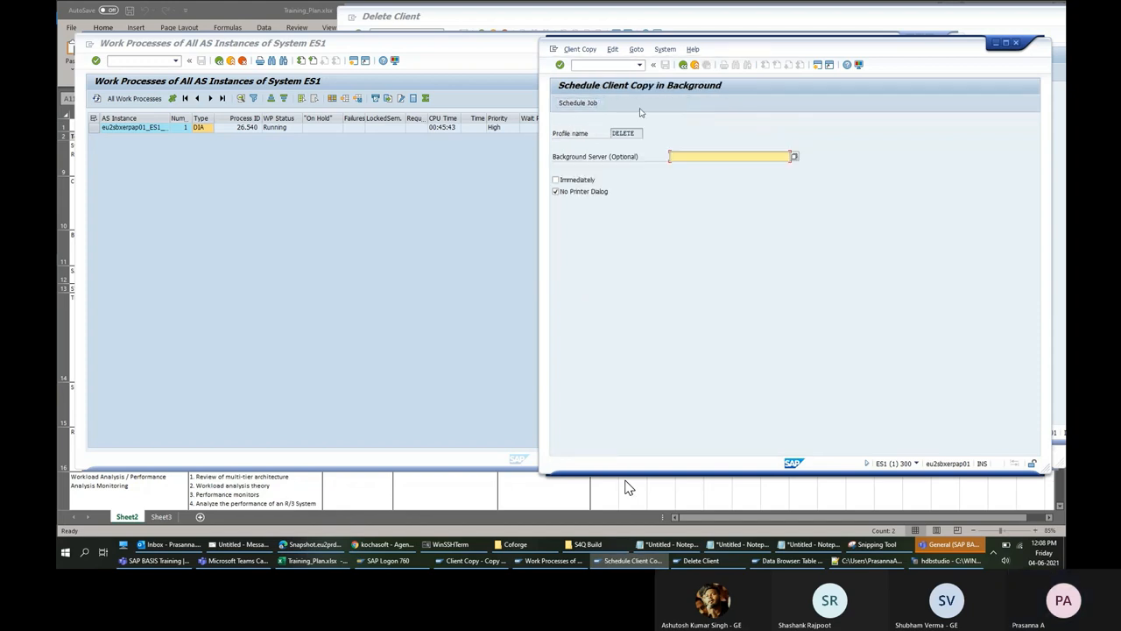
pyautogui.click(581, 180)
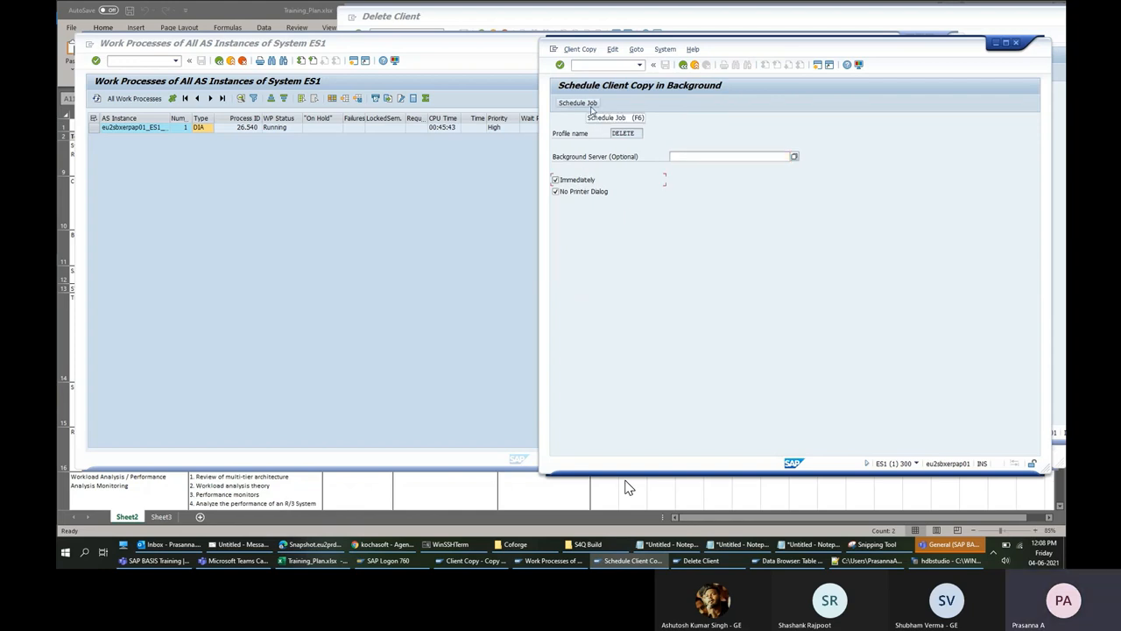
pyautogui.click(578, 103)
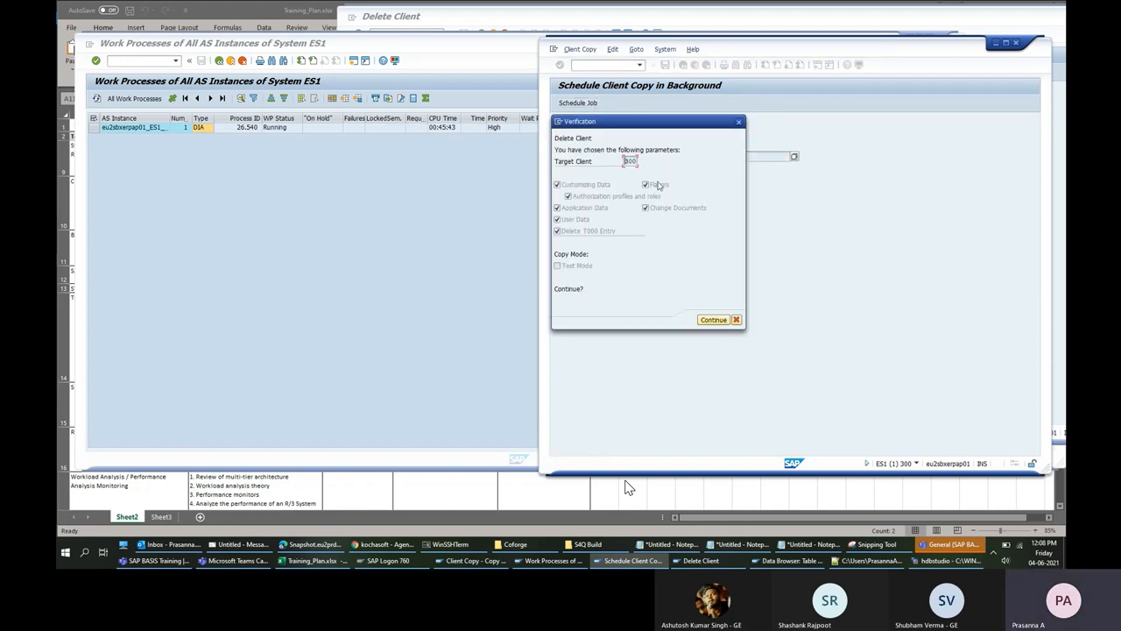
pyautogui.click(714, 319)
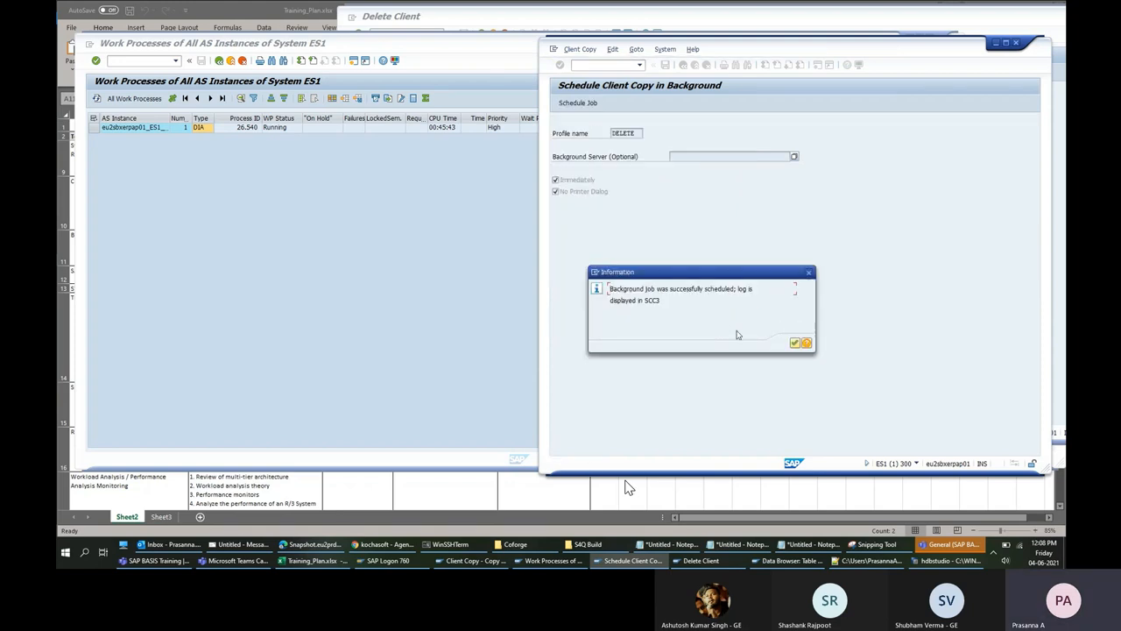
pyautogui.click(795, 343)
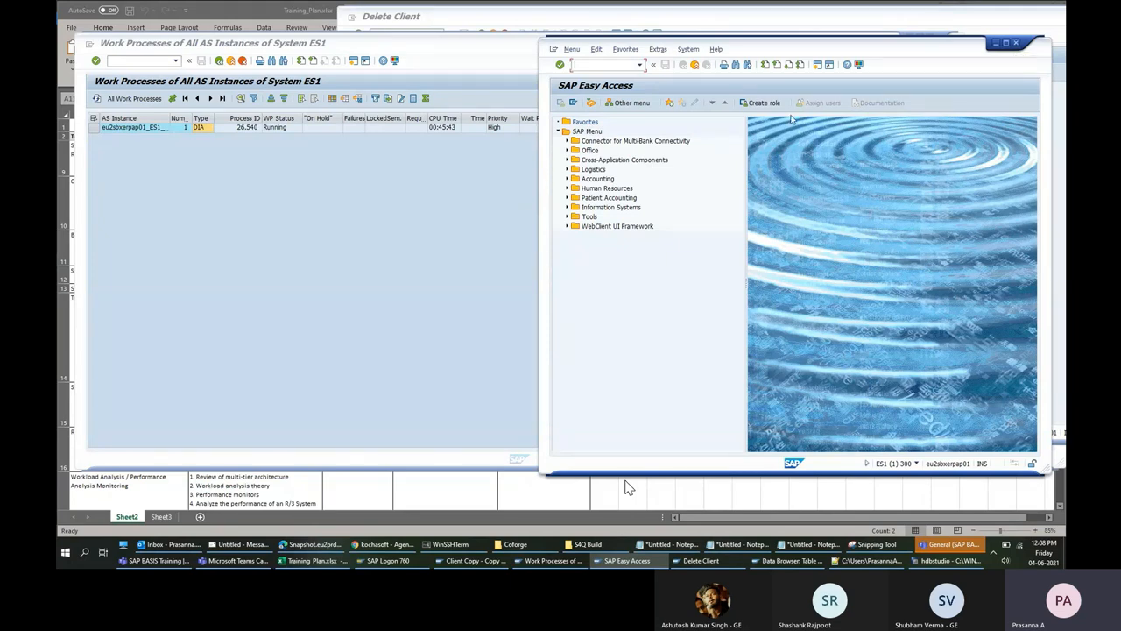
# Refresh the system-wide work process list and select the BTC process running RSCLXCOP in client 300.
pyautogui.click(456, 223)
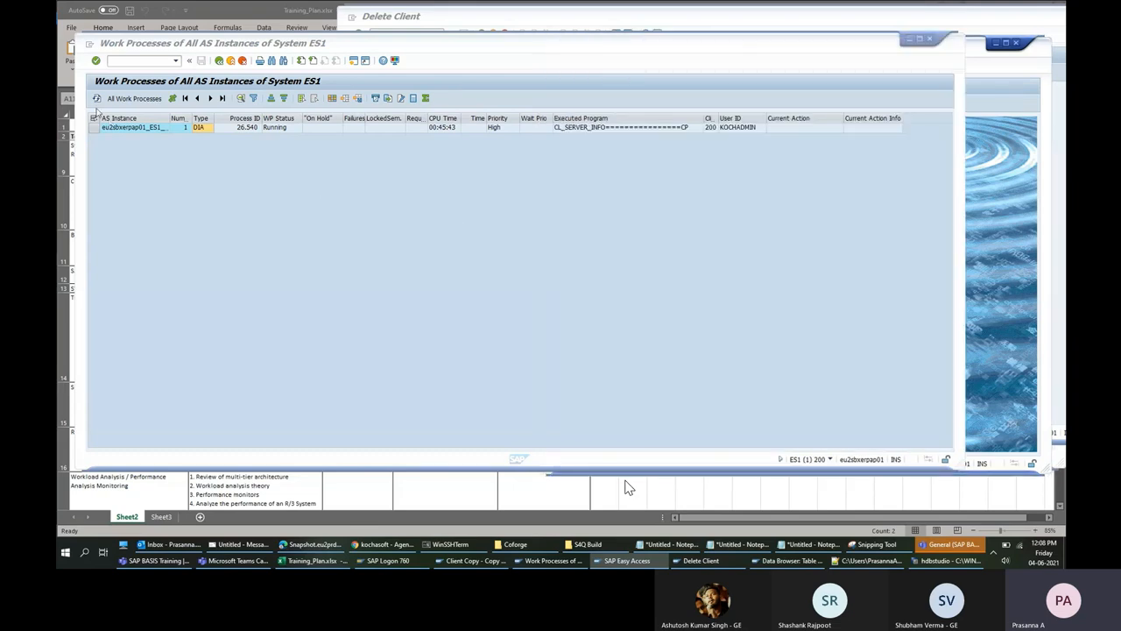
pyautogui.click(97, 99)
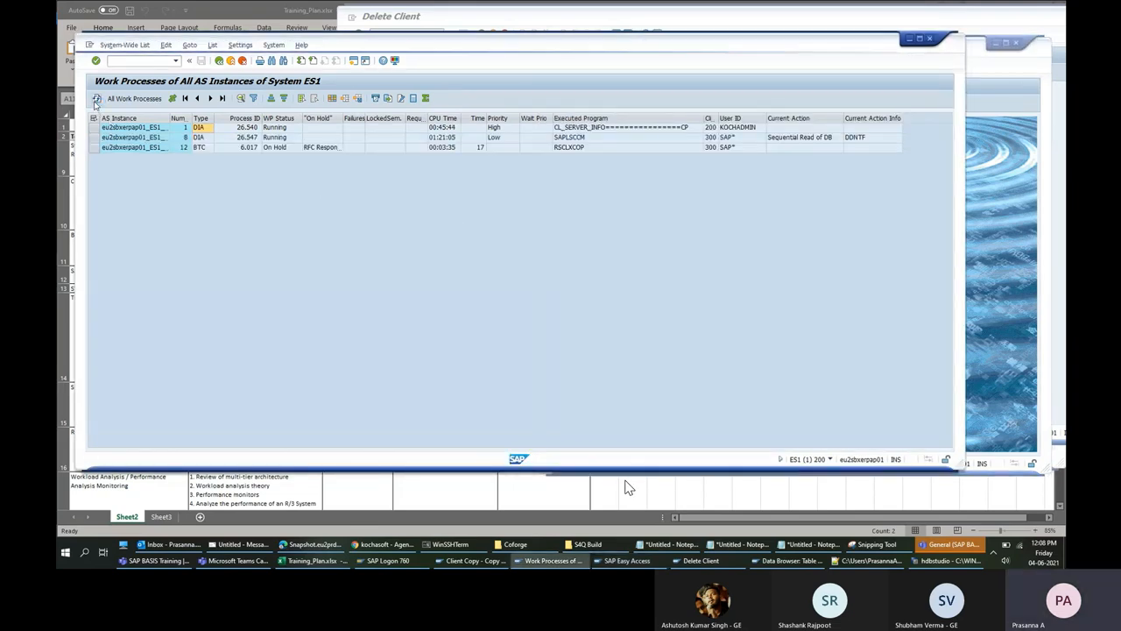
pyautogui.click(203, 149)
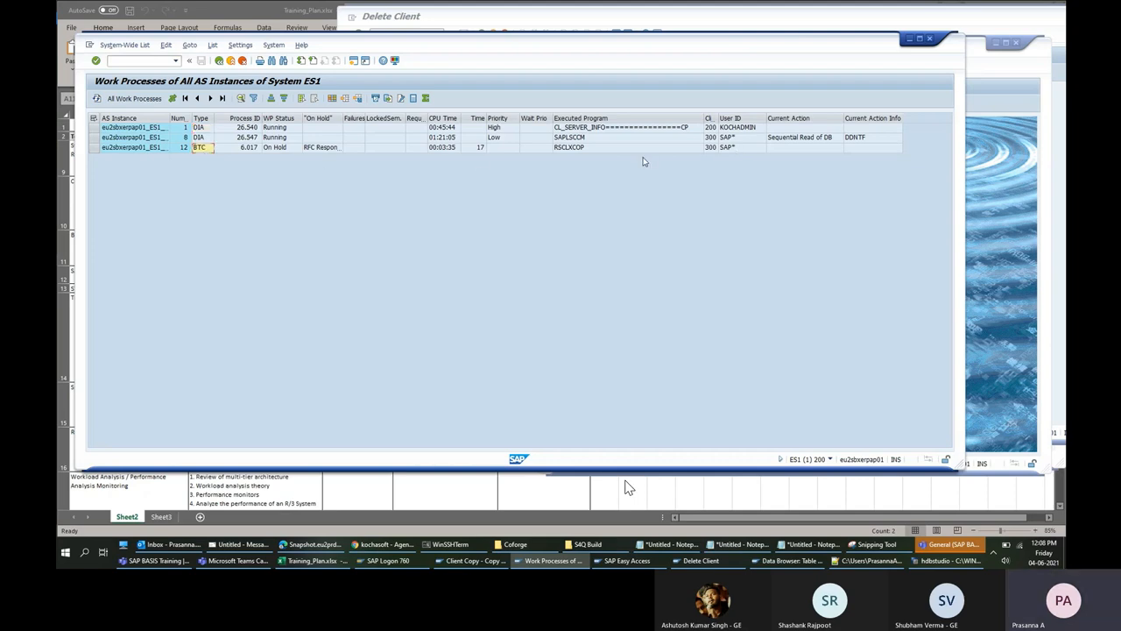
pyautogui.click(94, 147)
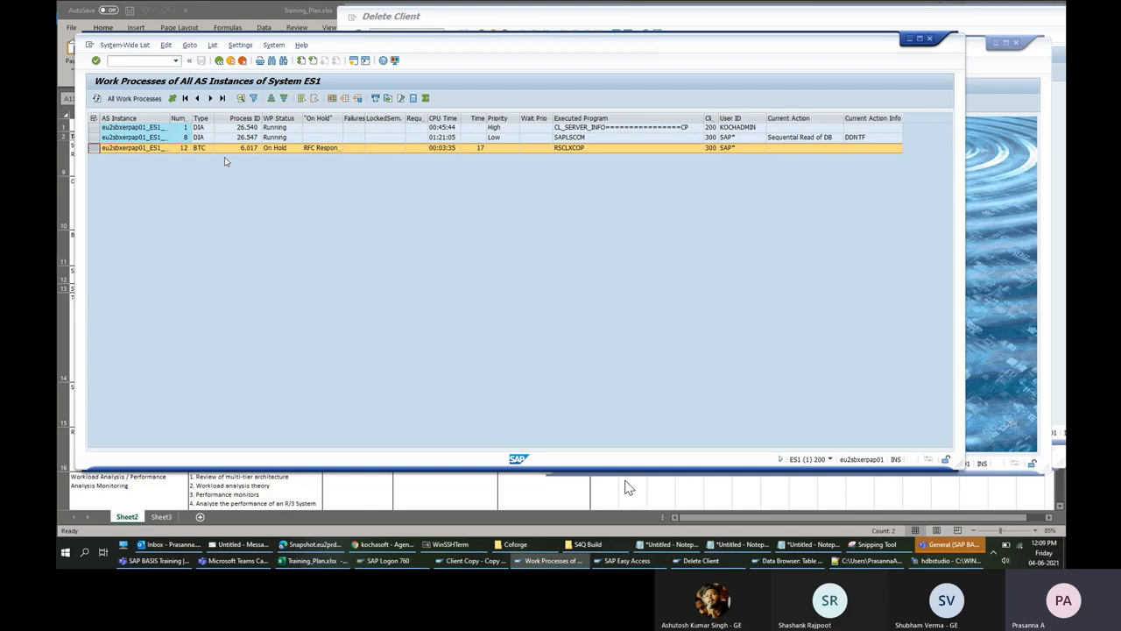
# Log off the client 300 session from SAP Easy Access with the command /nex.
pyautogui.click(974, 163)
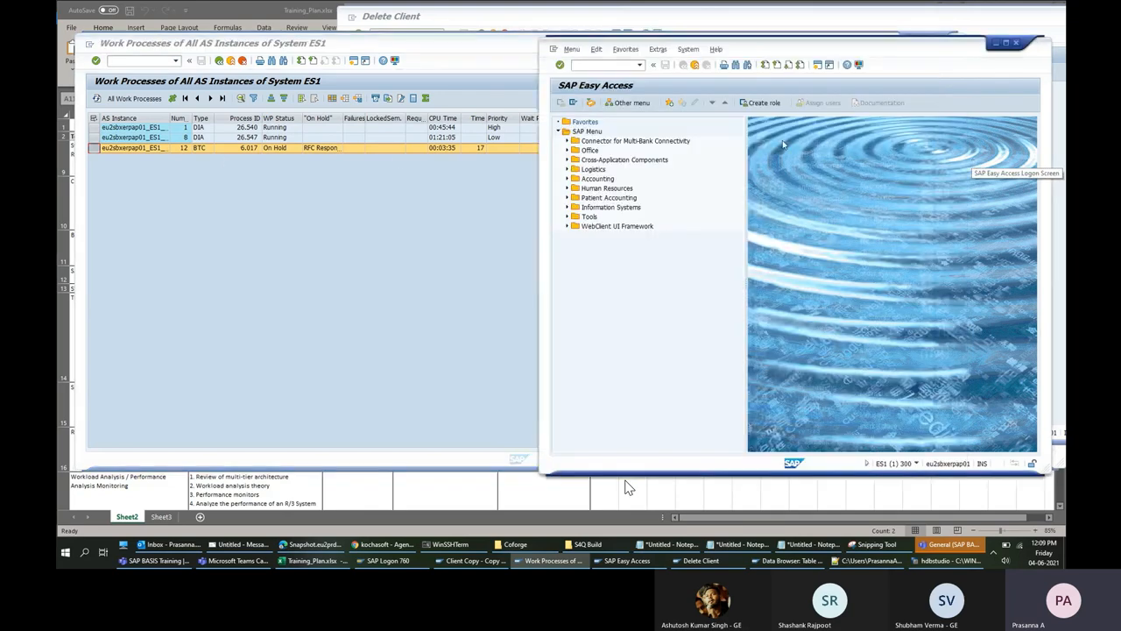
pyautogui.click(602, 67)
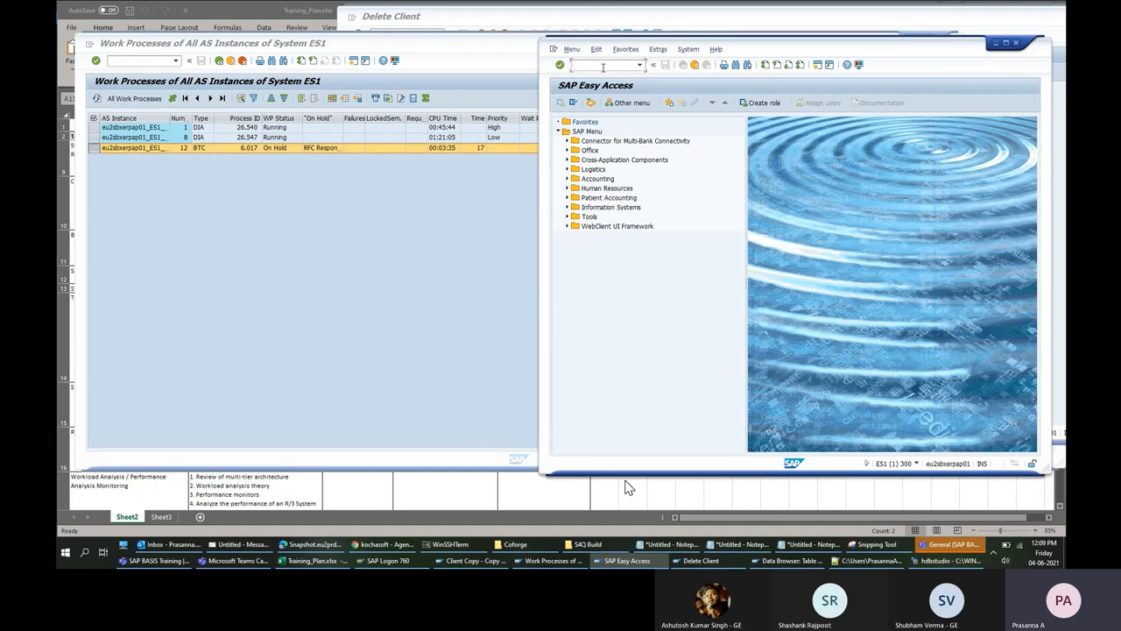
pyautogui.write('/nex')
pyautogui.press('Return')
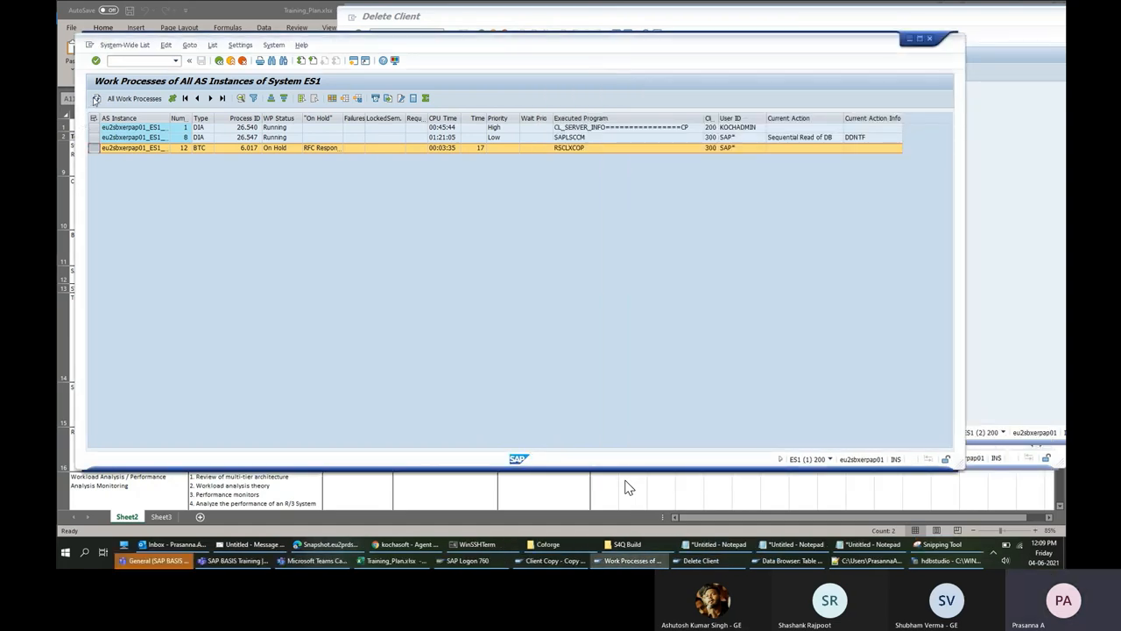
# Refresh the work process list, and close the client 000 Data Browser session showing table USR02, confirming the logoff.
pyautogui.click(96, 99)
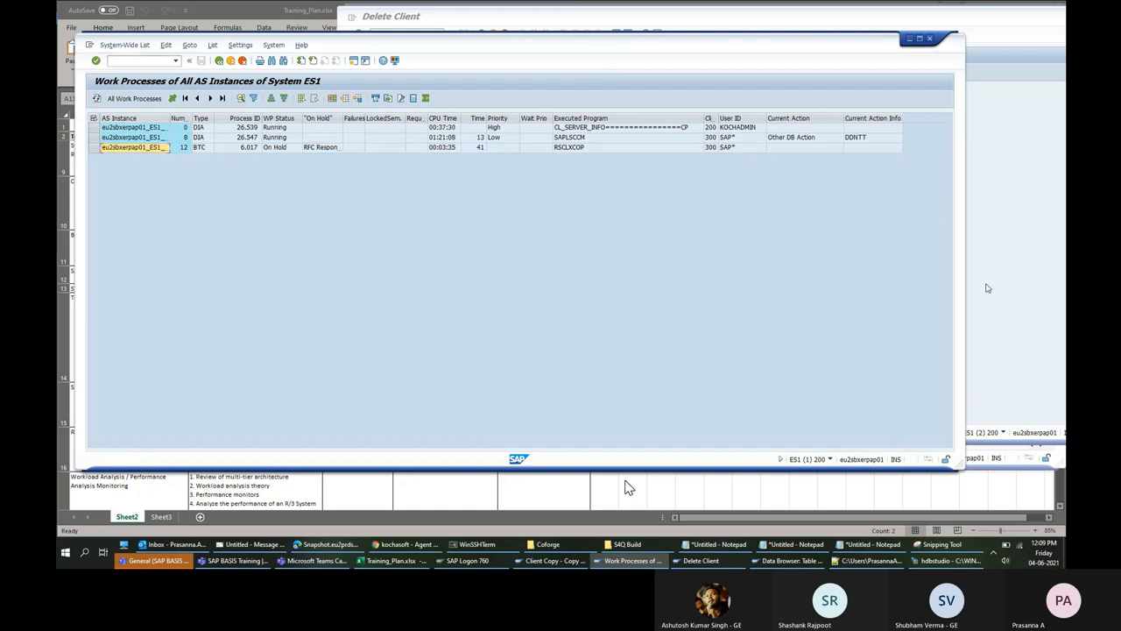
pyautogui.click(1014, 288)
pyautogui.click(1003, 463)
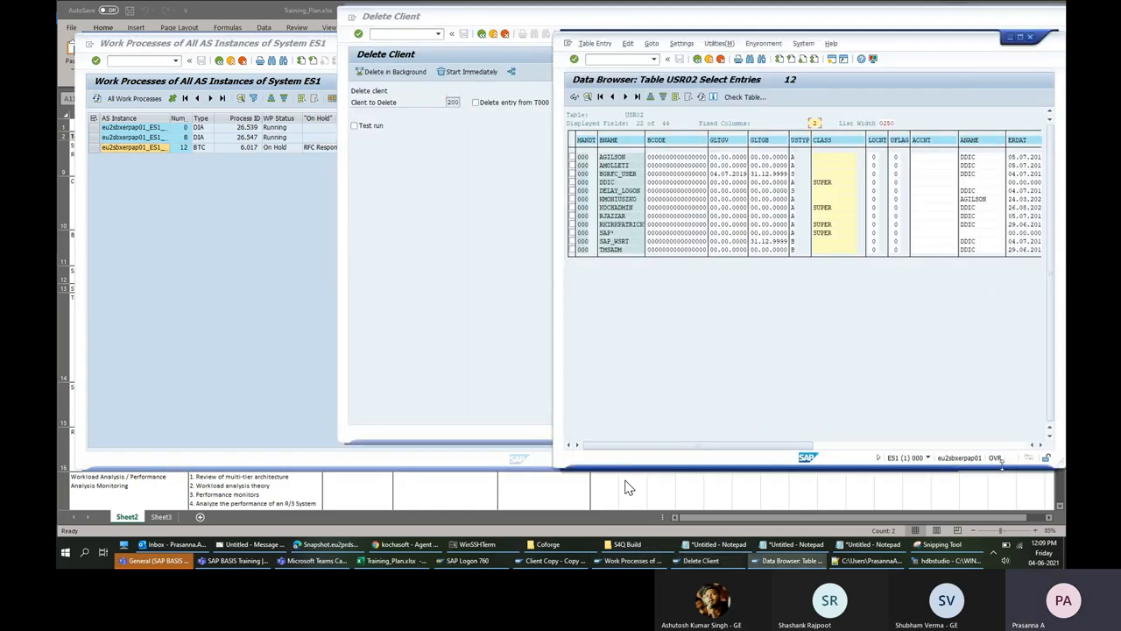
pyautogui.click(631, 561)
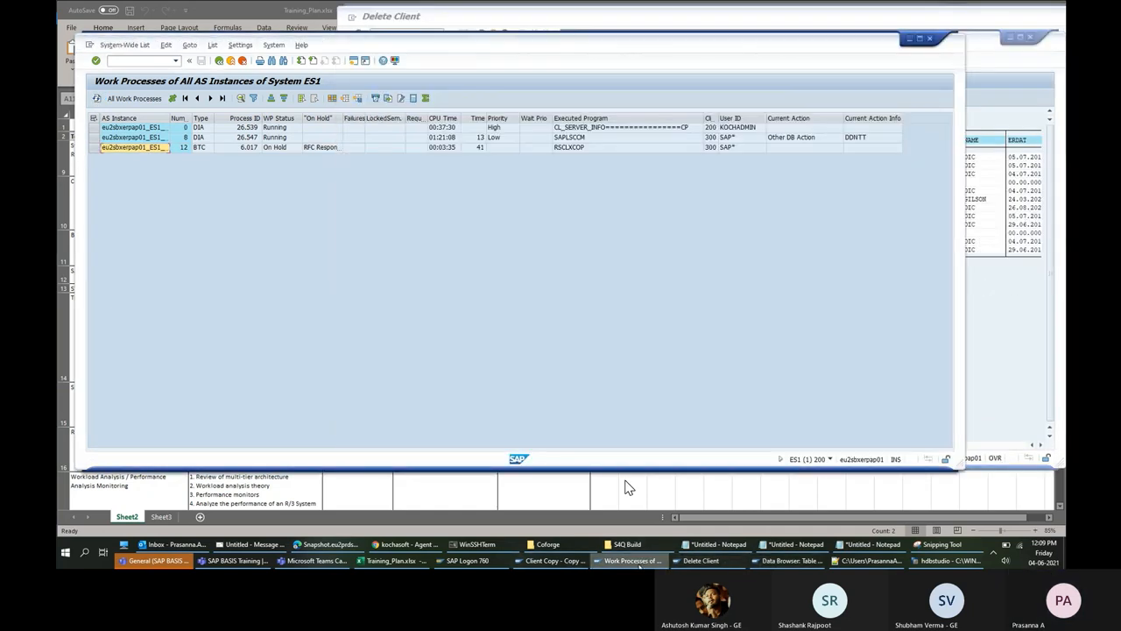
pyautogui.click(689, 561)
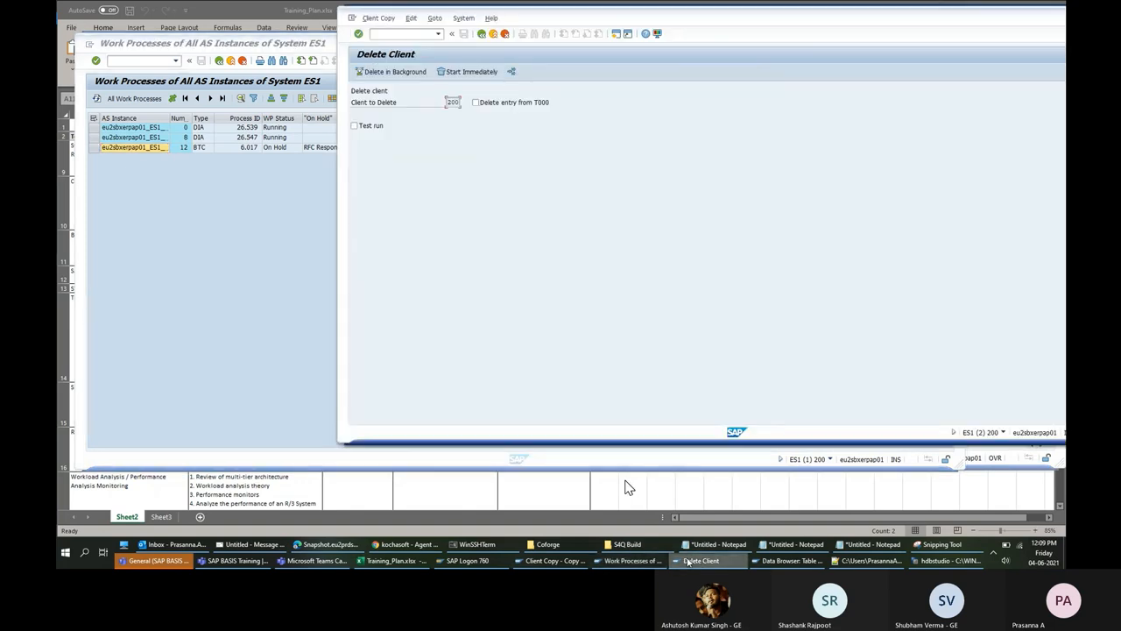
pyautogui.click(788, 561)
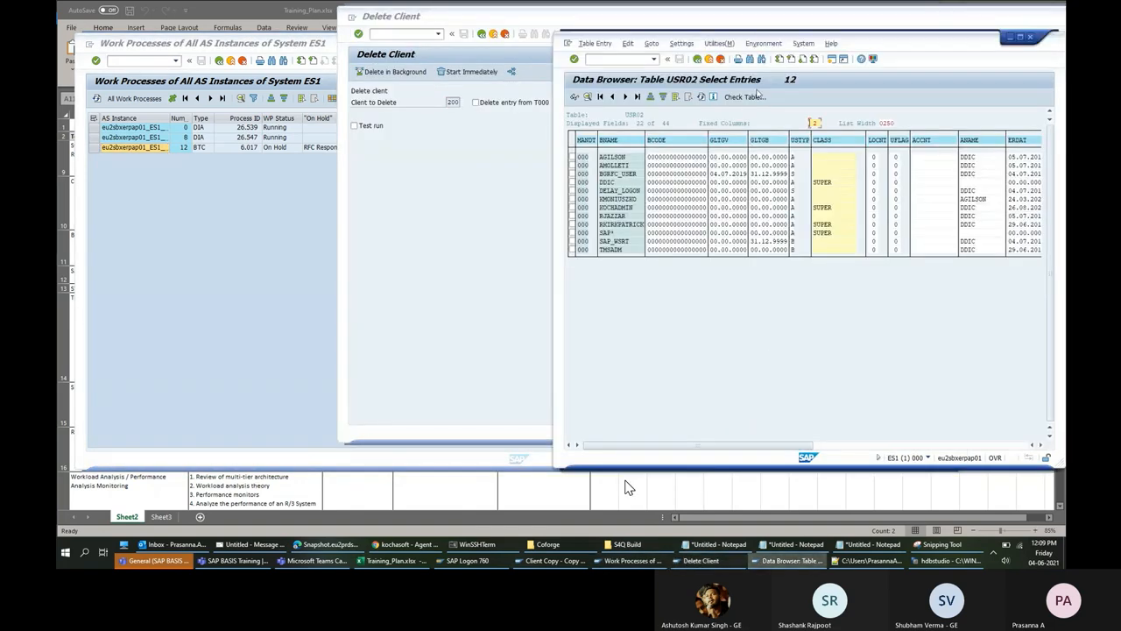
pyautogui.click(1030, 37)
pyautogui.click(663, 211)
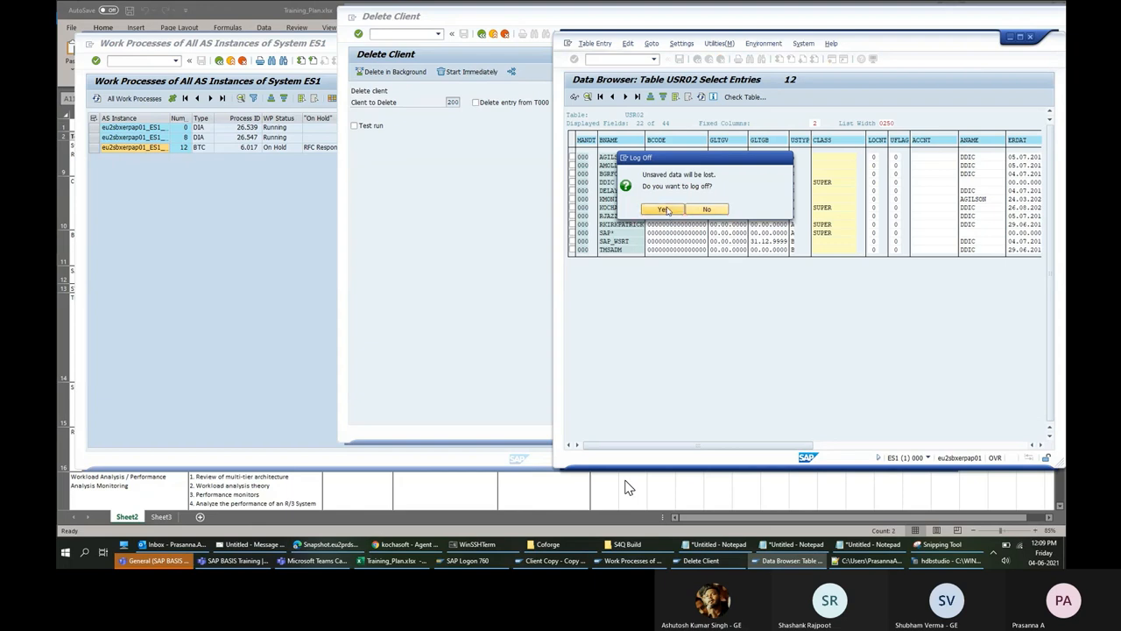
# Look at the client 200 copy window, and refresh the system-wide work process list repeatedly to monitor the background deletion.
pyautogui.click(569, 561)
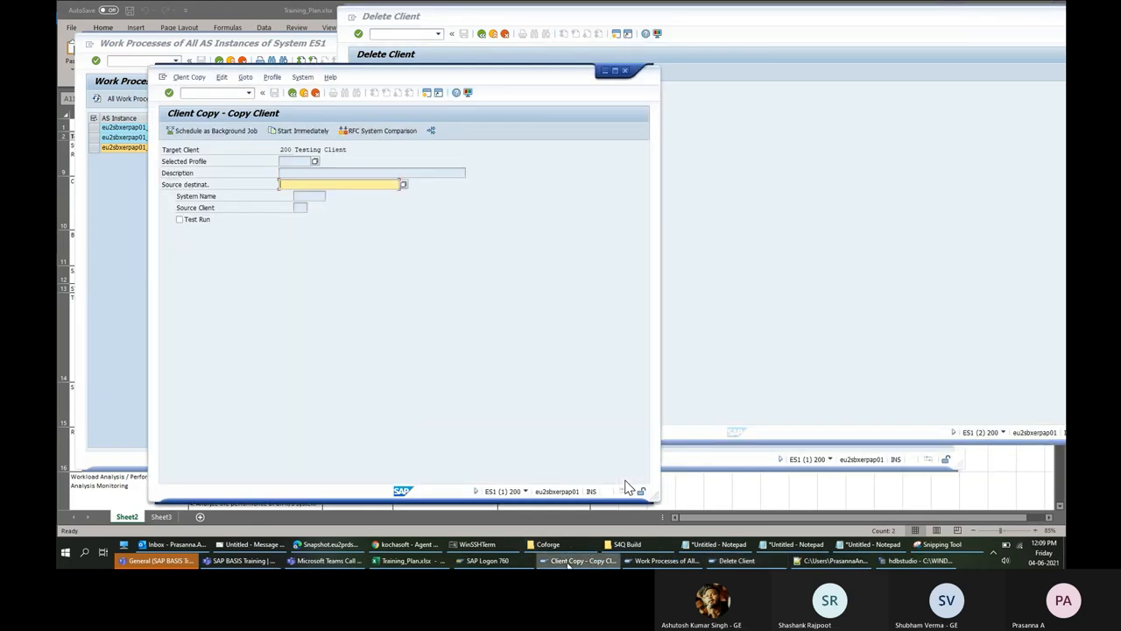
pyautogui.click(665, 561)
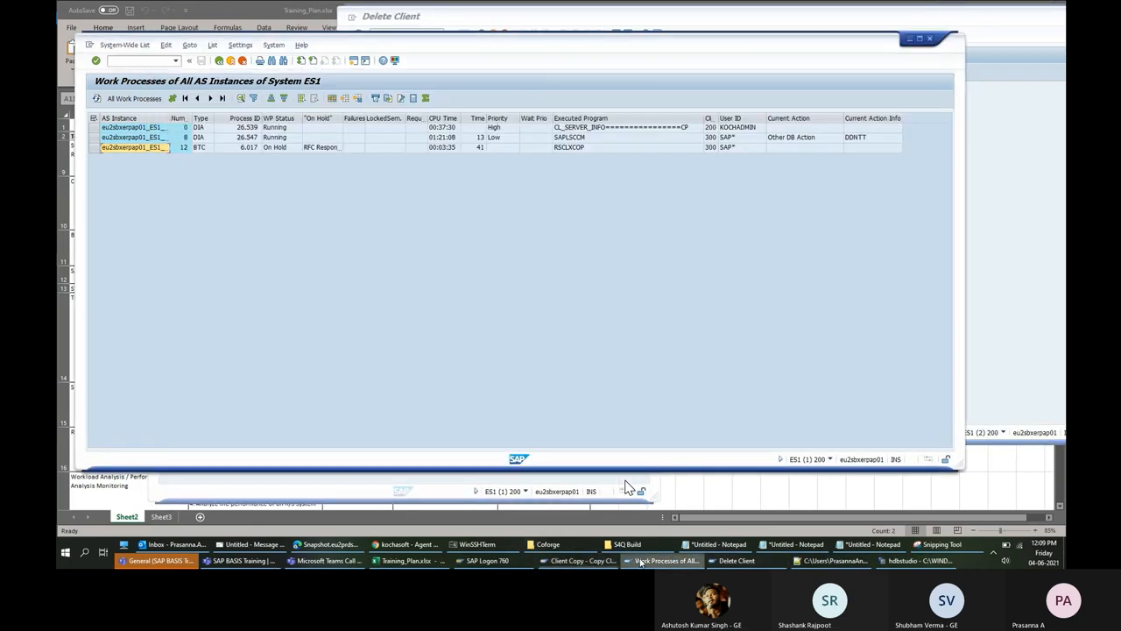
pyautogui.click(97, 98)
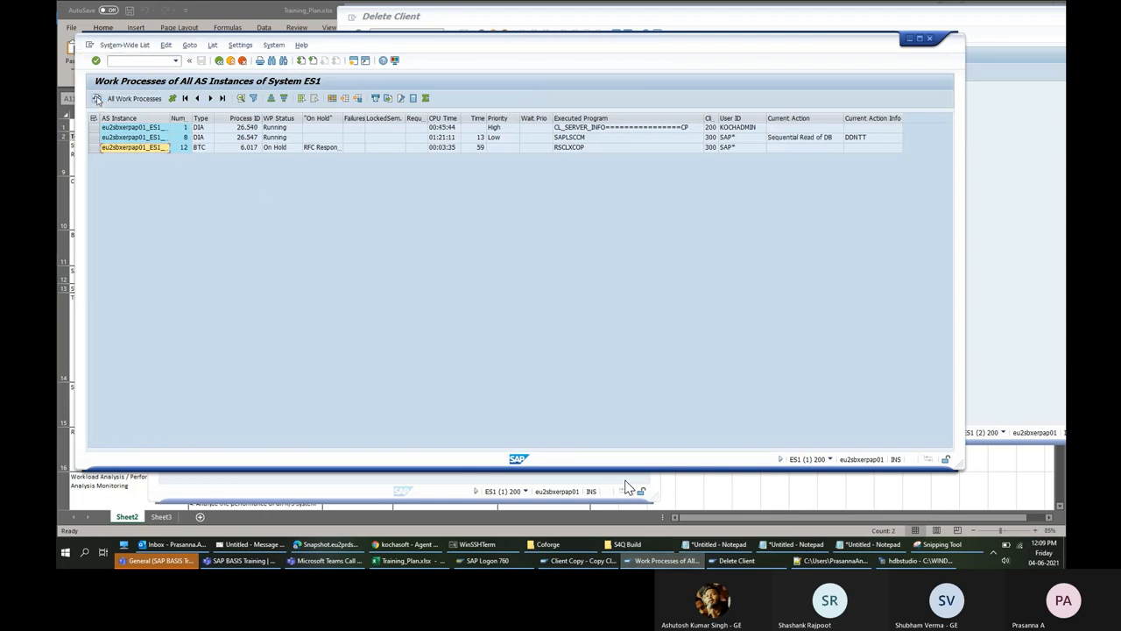
pyautogui.click(98, 98)
pyautogui.click(97, 98)
# Switch to the client notes in Notepad and start a new paragraph below the MANDT column line.
pyautogui.click(999, 178)
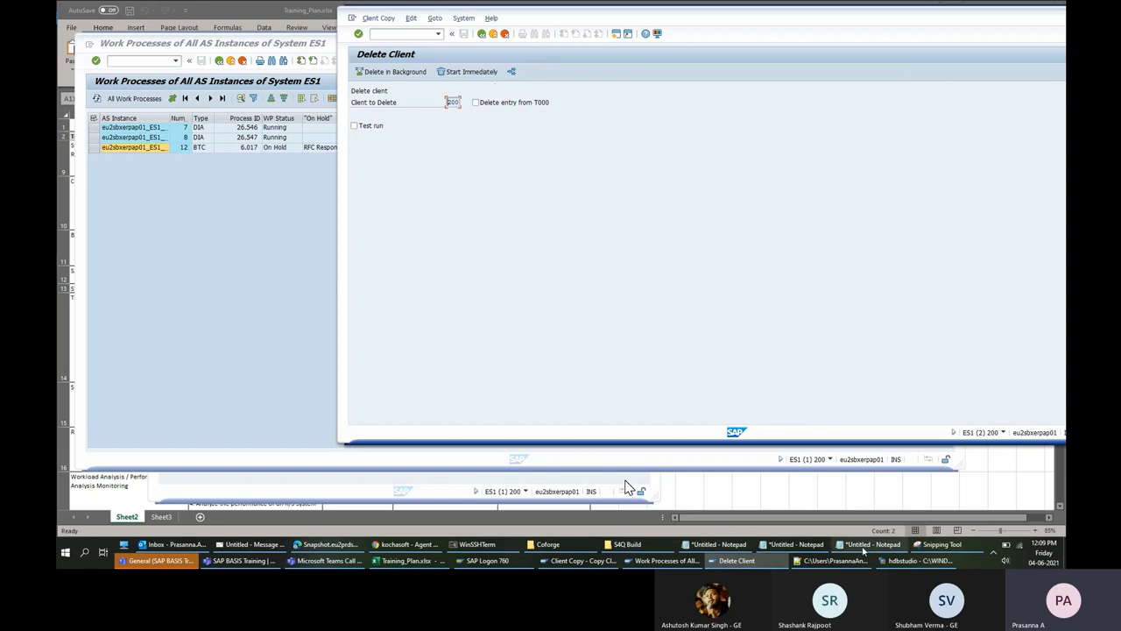
pyautogui.click(802, 545)
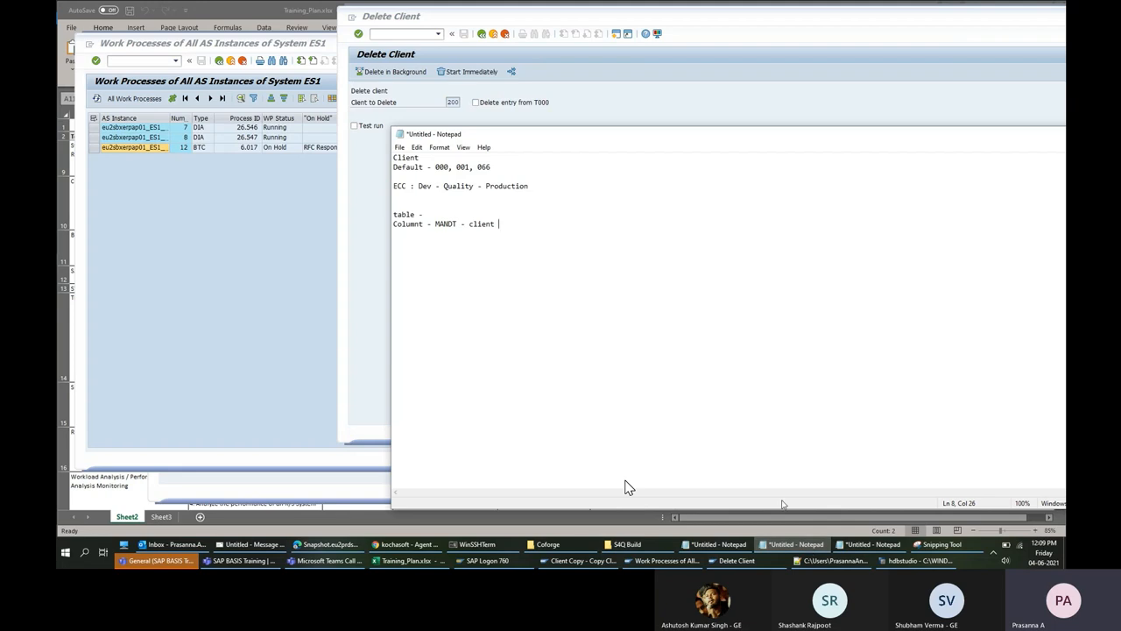
pyautogui.press('Return')
pyautogui.press('Return')
pyautogui.click(663, 114)
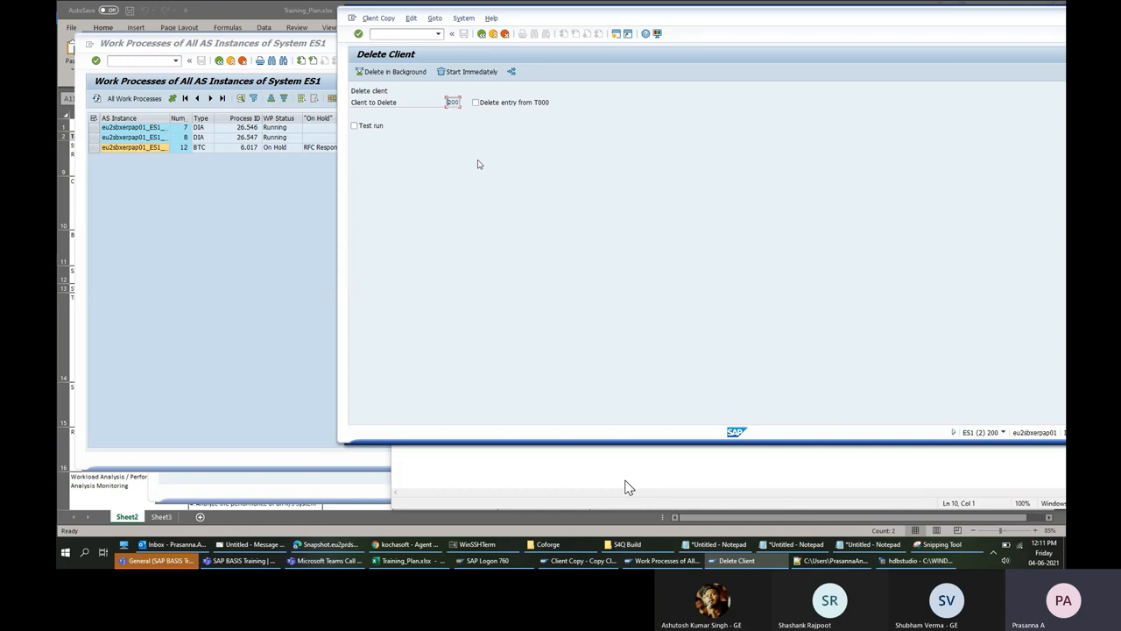
pyautogui.click(627, 486)
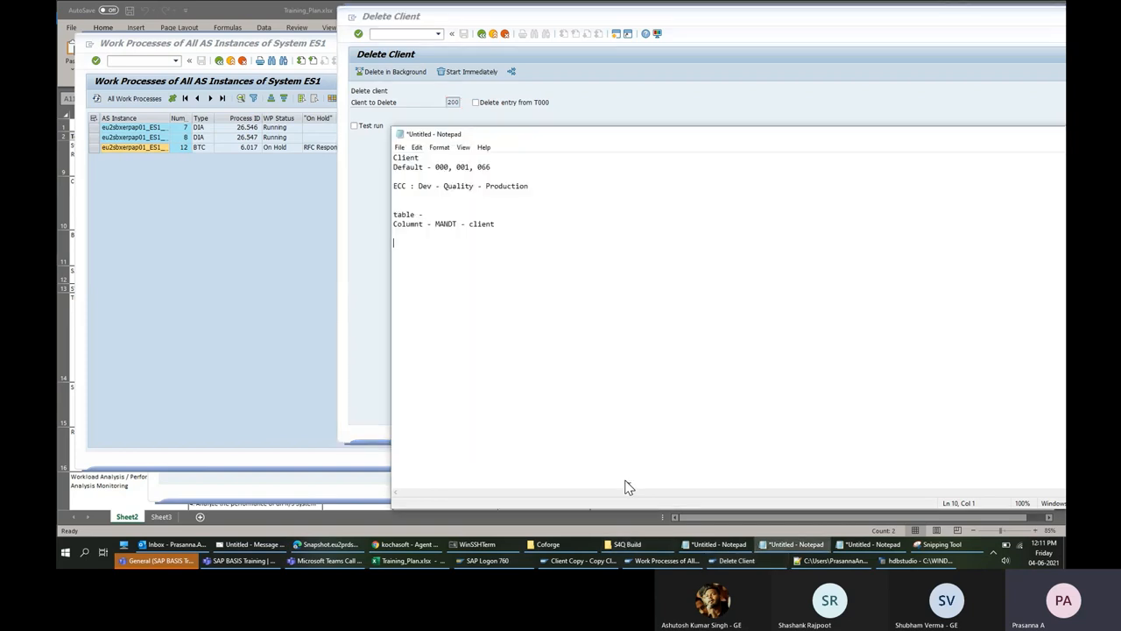
# Write the note line "Background processing - long running transactions and regular scheduled transaction" below the MANDT column line.
pyautogui.write('Backg')
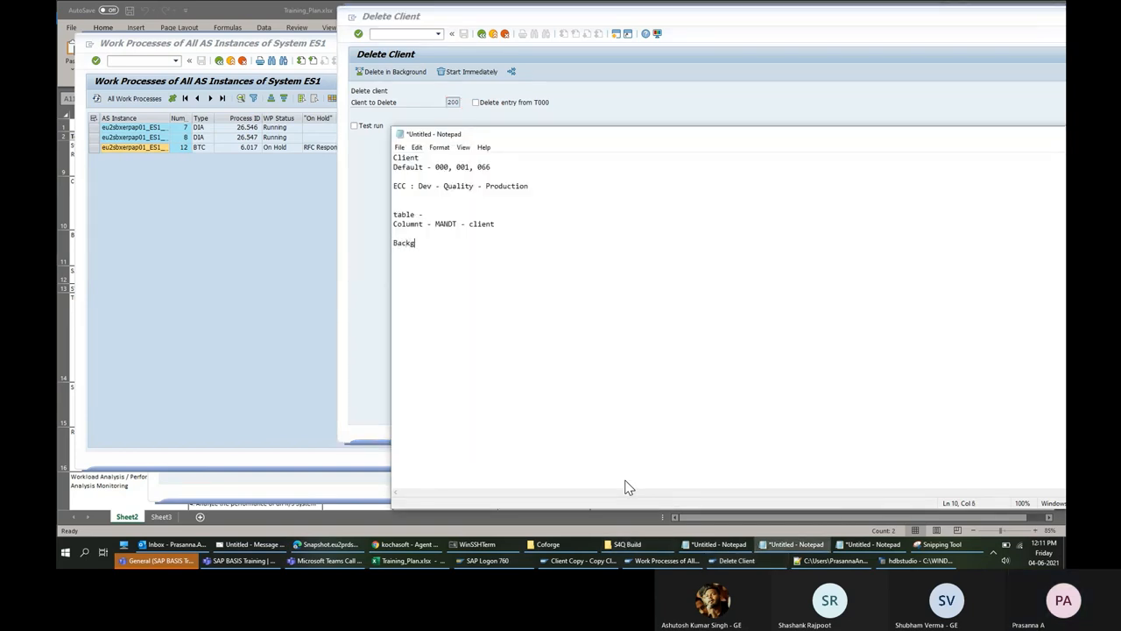
pyautogui.write('round processing ')
pyautogui.write('- daily')
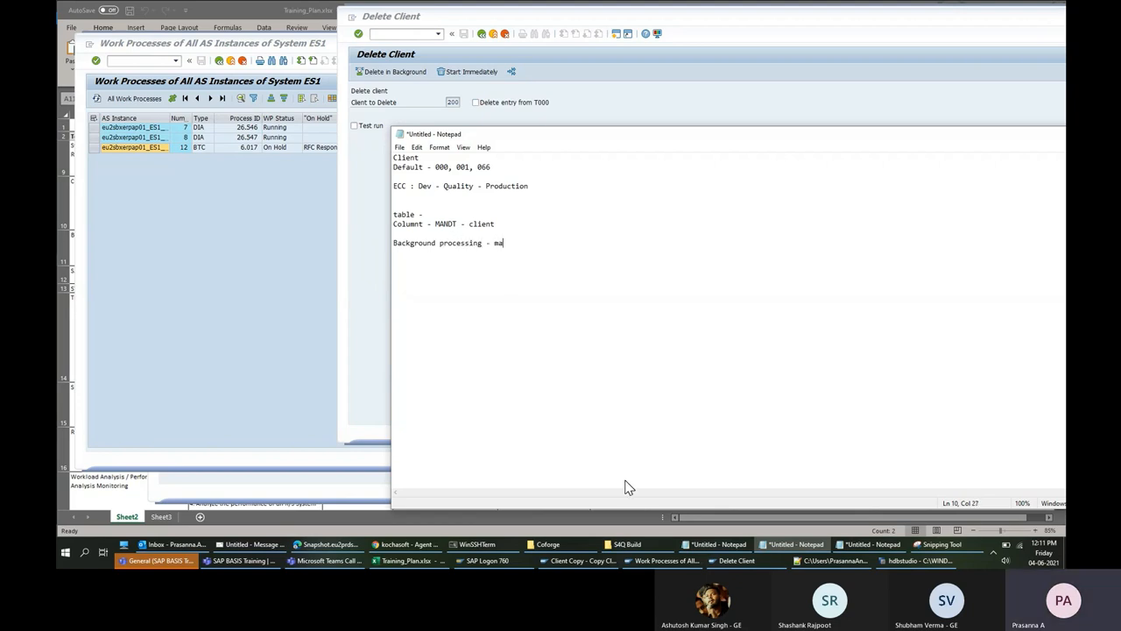
pyautogui.press('BackSpace')
pyautogui.press('BackSpace')
pyautogui.press('BackSpace')
pyautogui.press('BackSpace')
pyautogui.press('BackSpace')
pyautogui.write('long running transact')
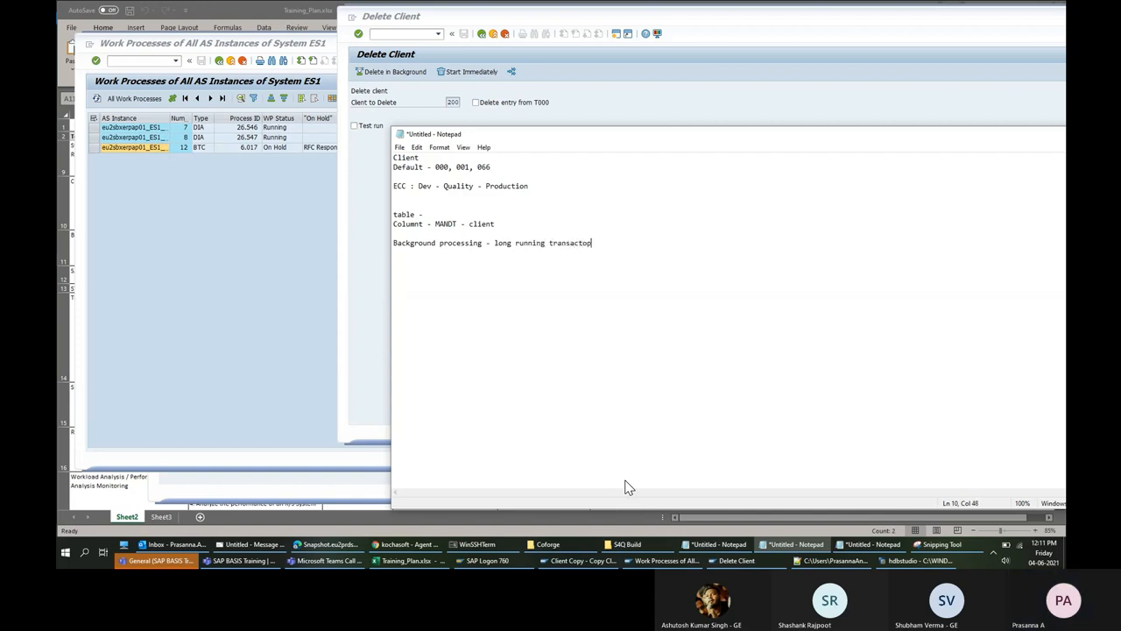
pyautogui.write('ions and regul')
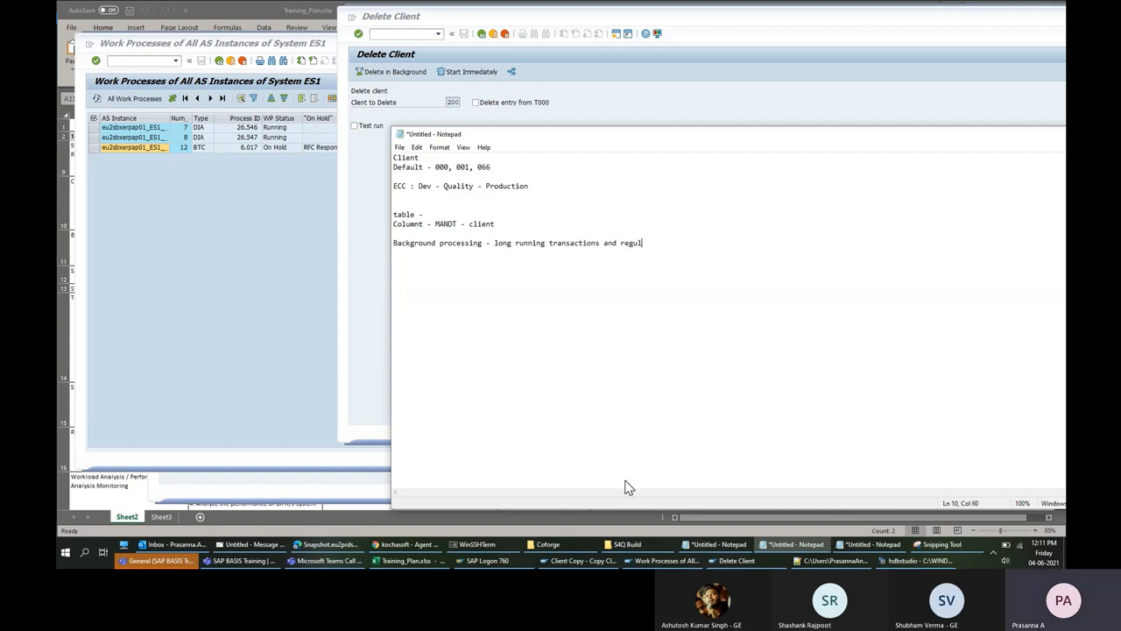
pyautogui.write('ar sc')
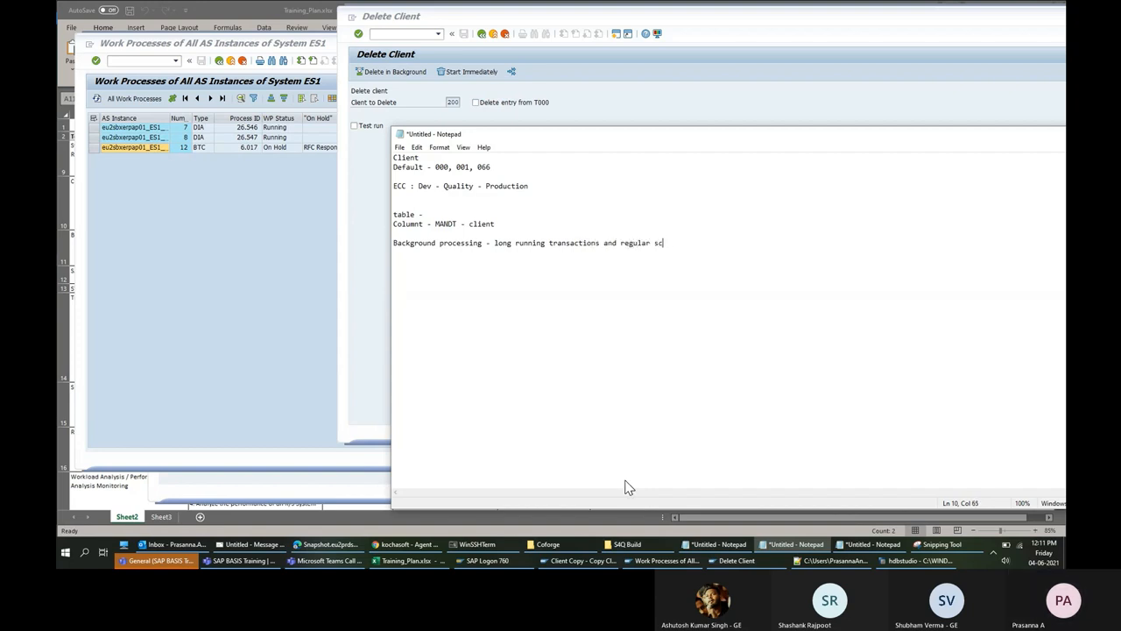
pyautogui.write('heduled transaction')
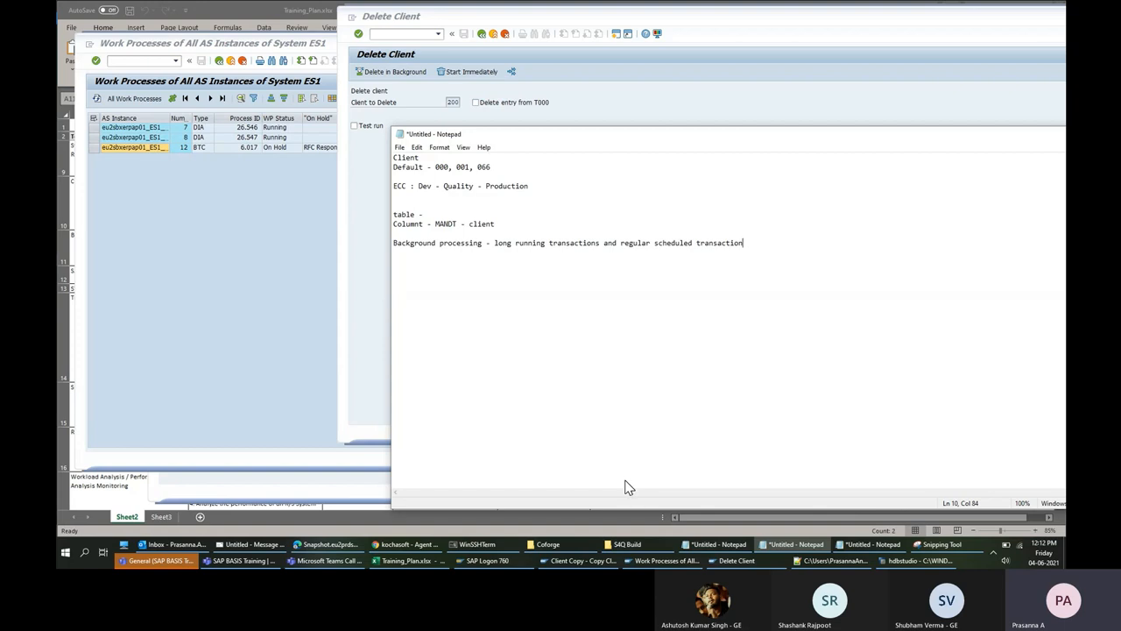
# Switch from the notes to the Delete Client session and begin a transaction command with /n.
pyautogui.click(694, 99)
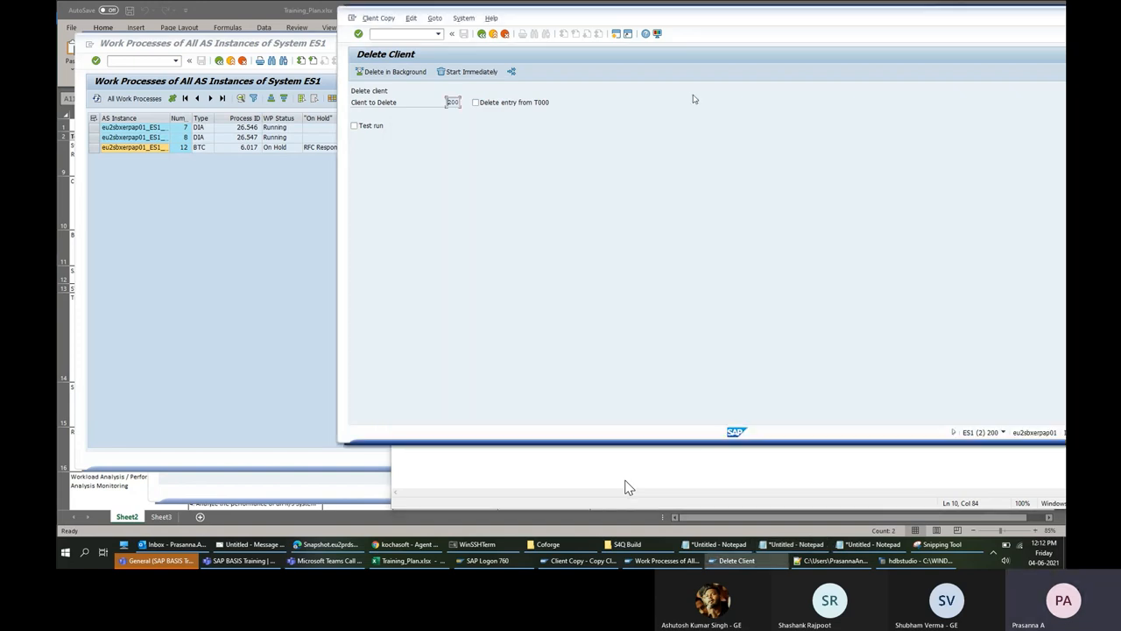
pyautogui.click(652, 466)
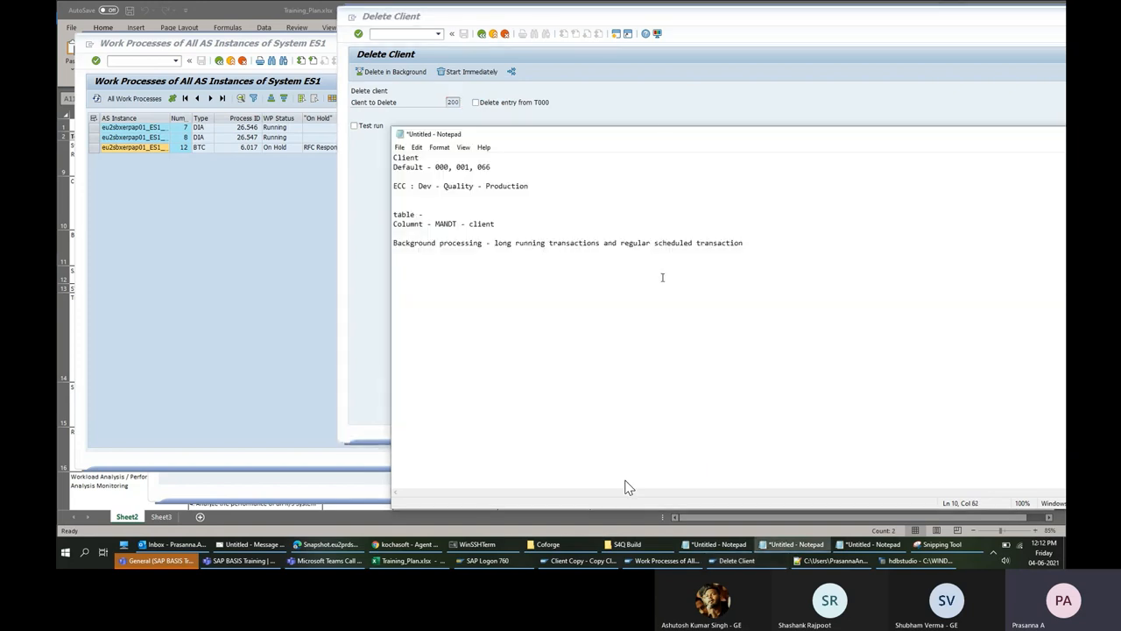
pyautogui.click(663, 120)
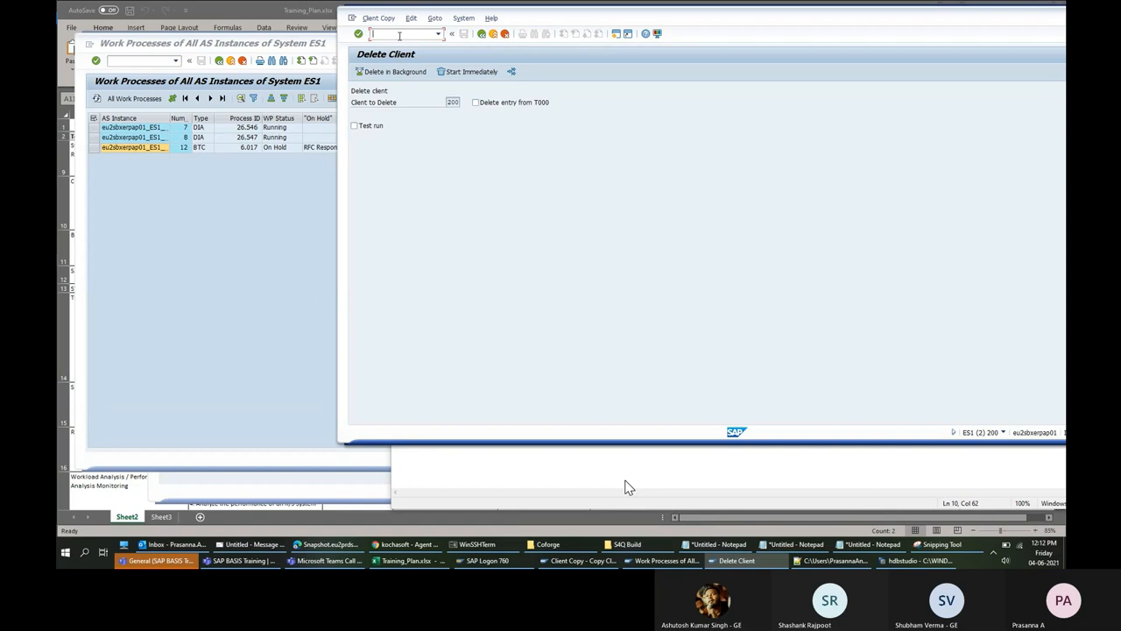
pyautogui.write('/n')
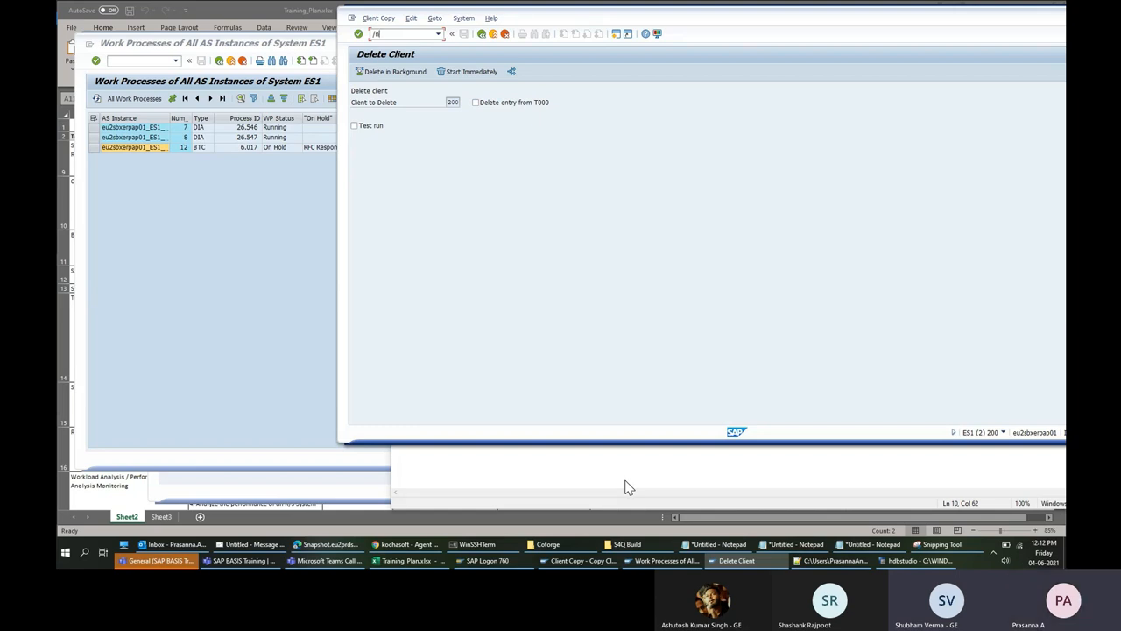
# Refresh the system-wide work process list and examine the client 300 dialog process and the on-hold background process.
pyautogui.click(233, 203)
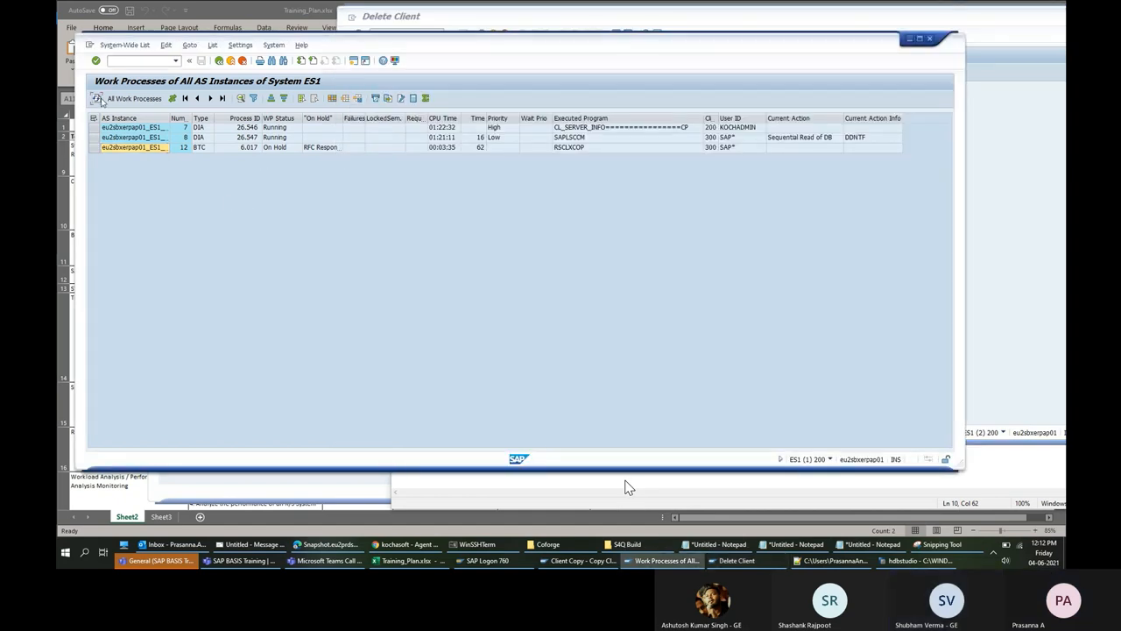
pyautogui.click(102, 102)
pyautogui.click(101, 101)
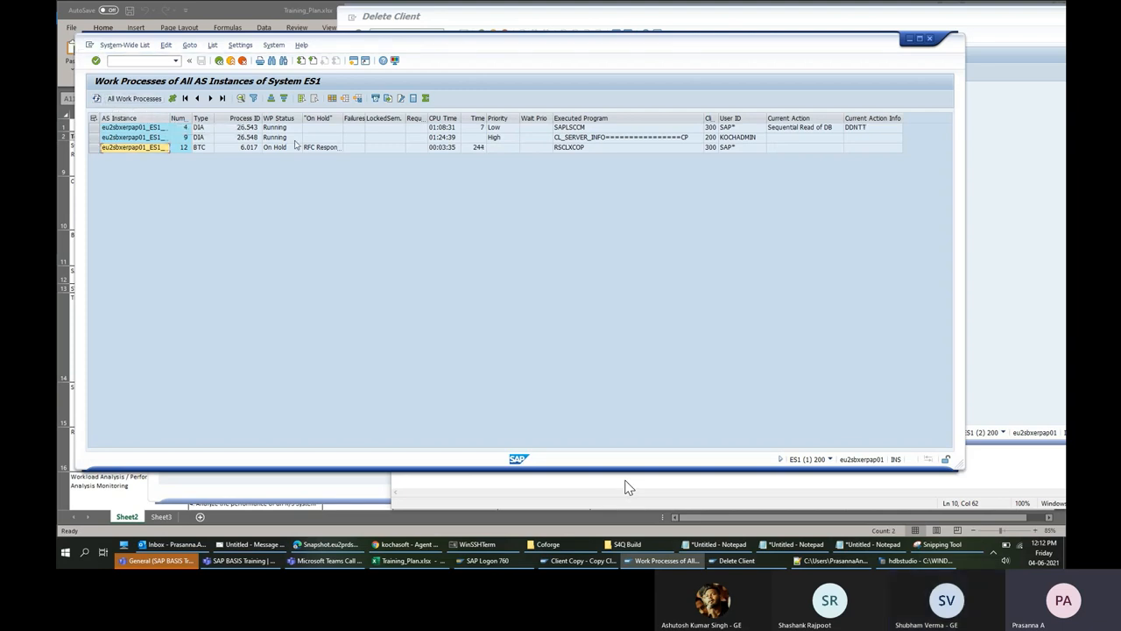
pyautogui.click(735, 129)
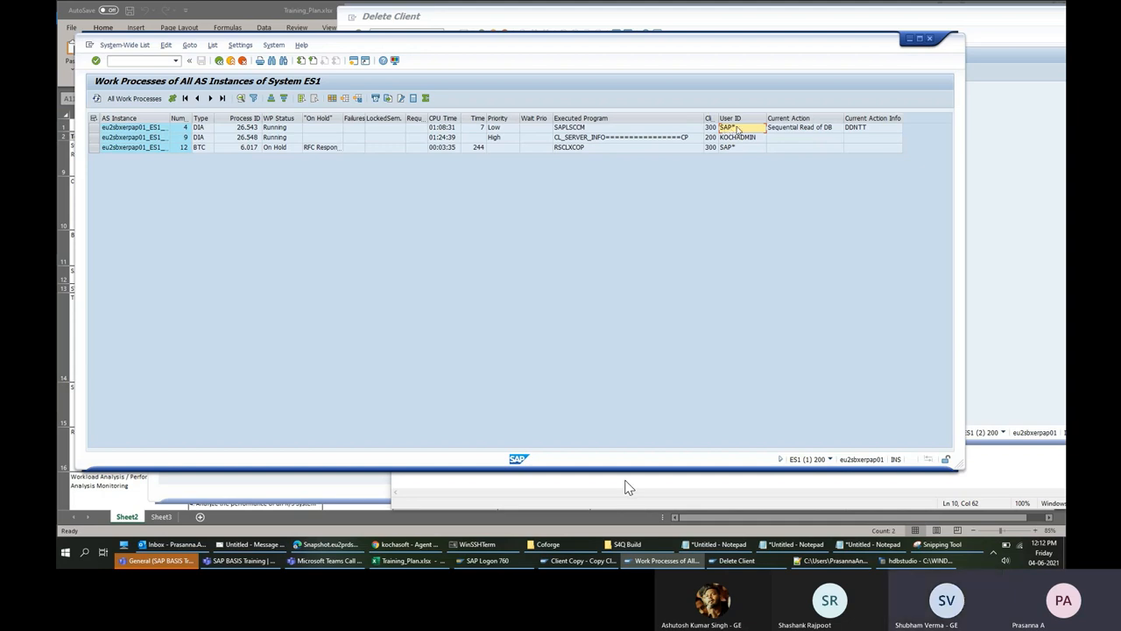
pyautogui.click(327, 148)
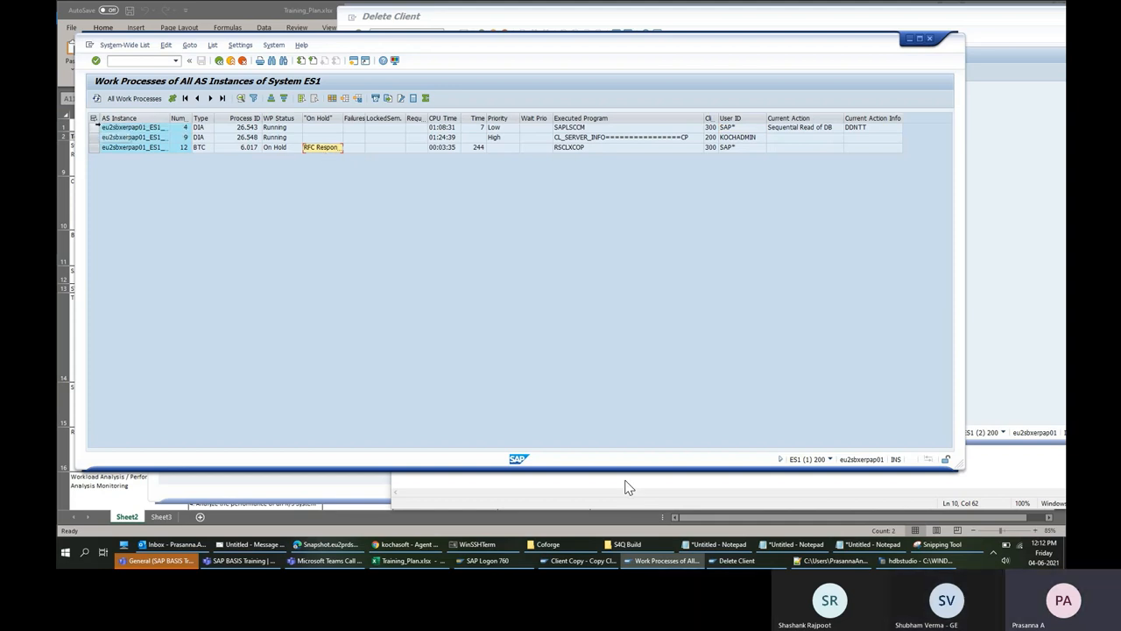
pyautogui.click(95, 128)
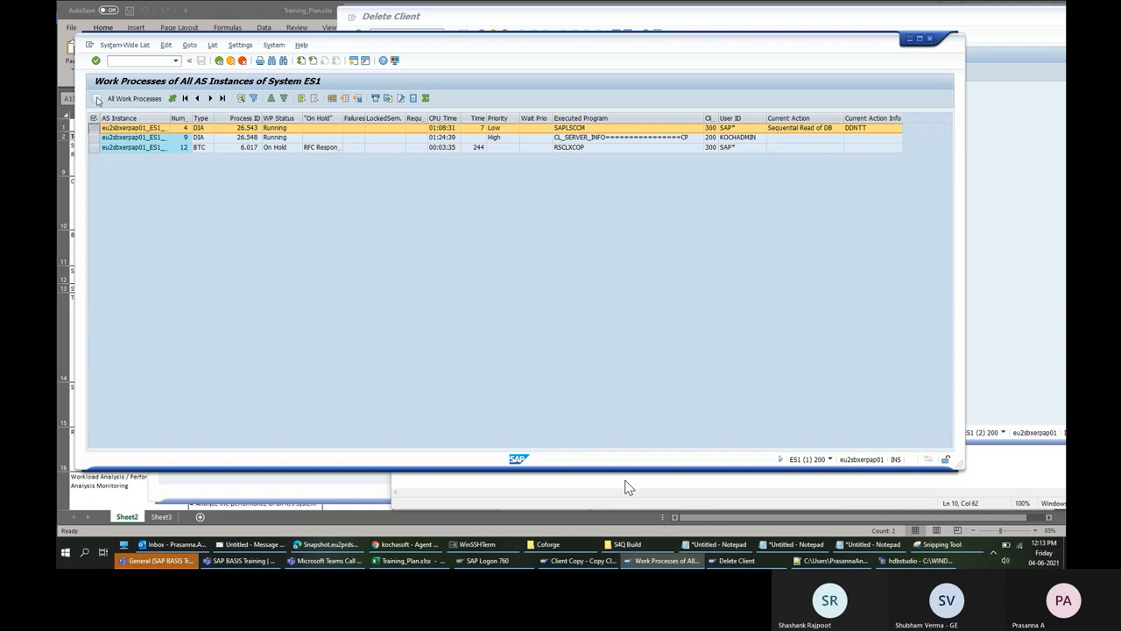
pyautogui.click(98, 98)
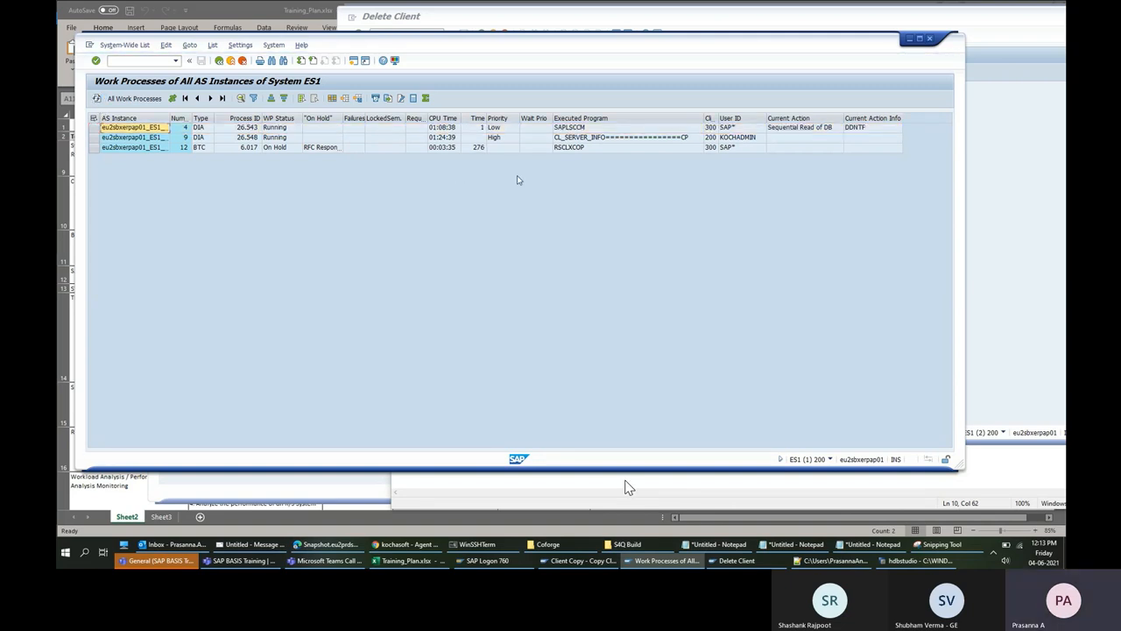
# Return to the Delete Client session and open the ABAP Editor with the command /nse38.
pyautogui.click(1038, 198)
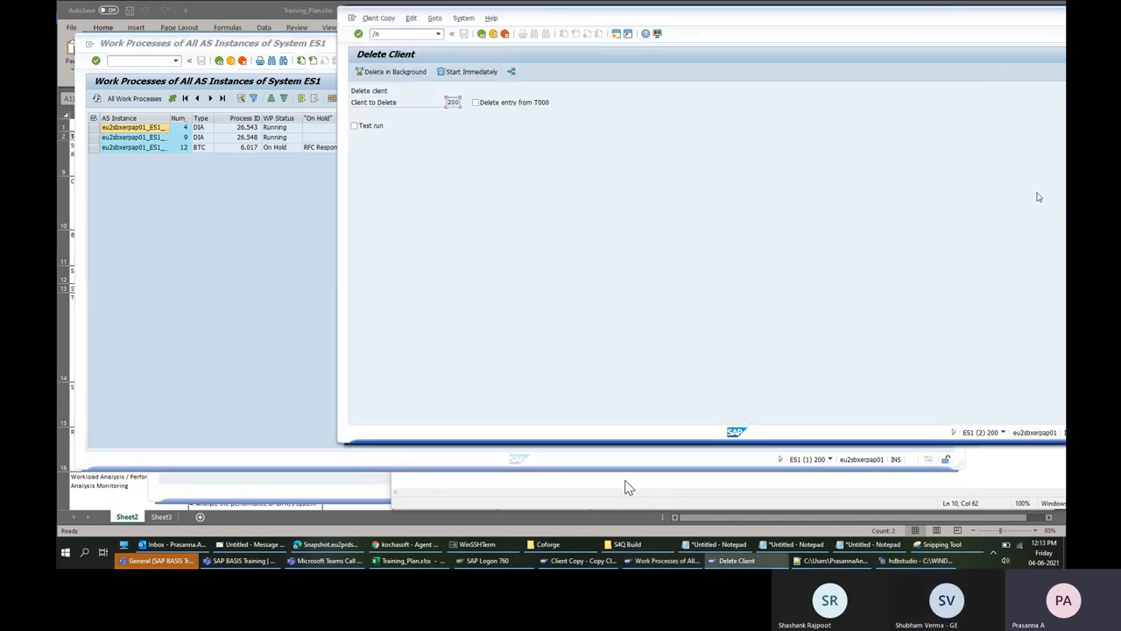
pyautogui.click(396, 35)
pyautogui.click(396, 35)
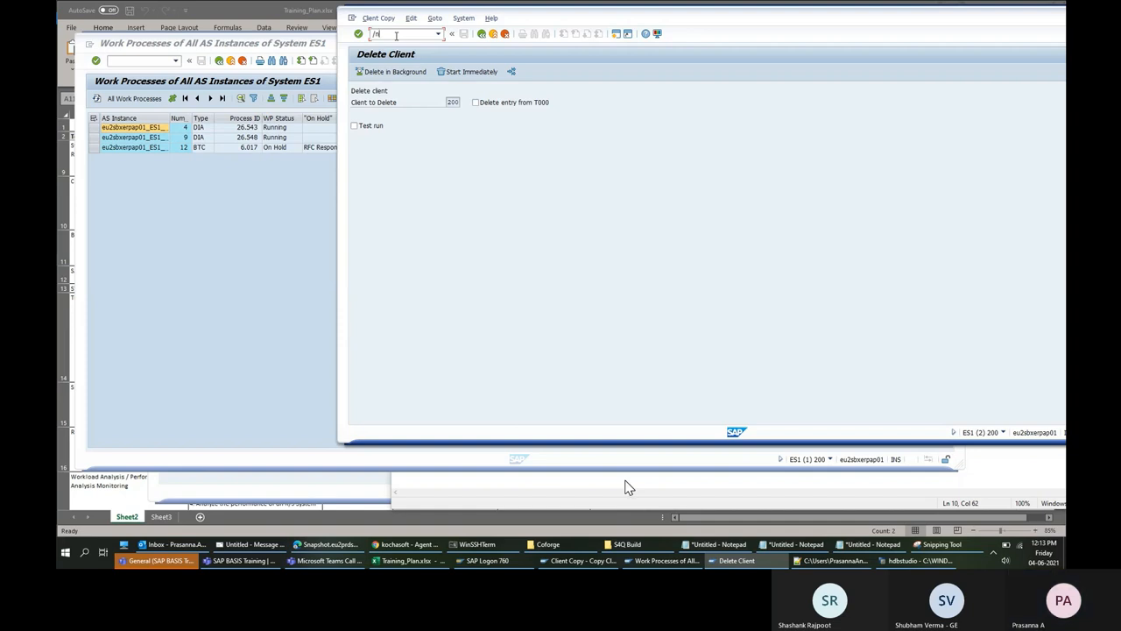
pyautogui.write('se38')
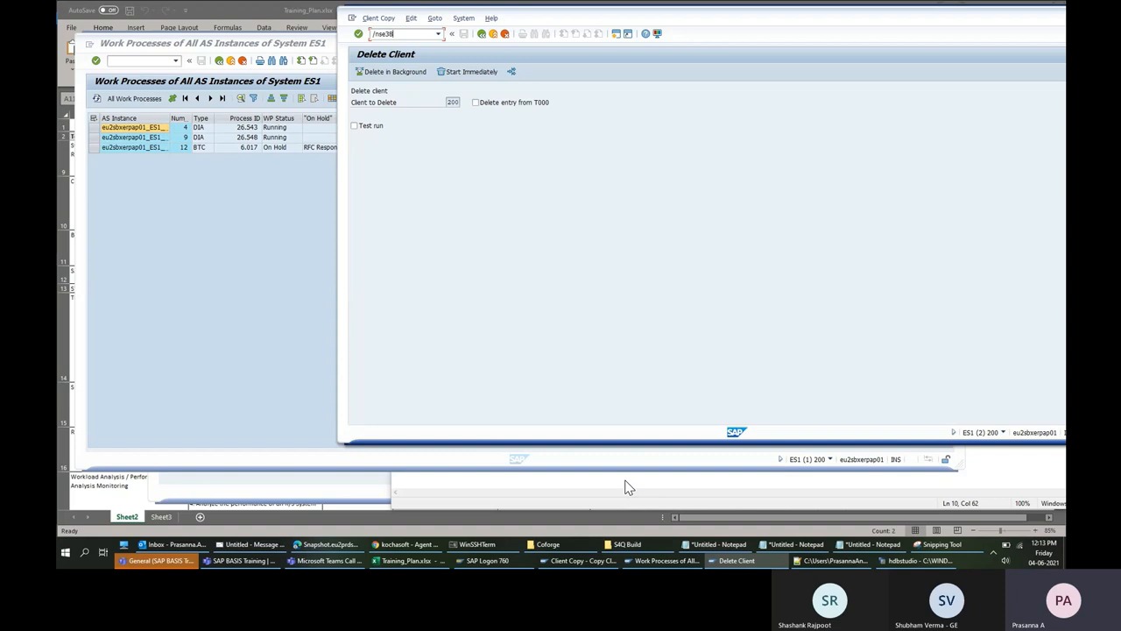
pyautogui.press('Return')
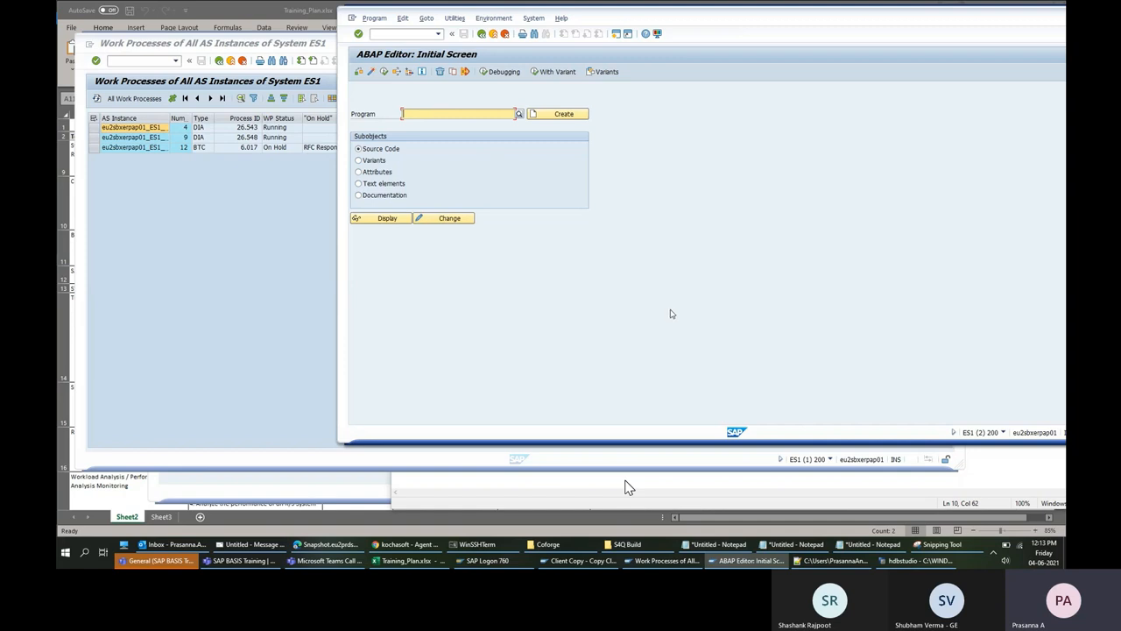
# Open User Maintenance with /nsu01 and examine its Dynpro program name in the system status details.
pyautogui.click(415, 35)
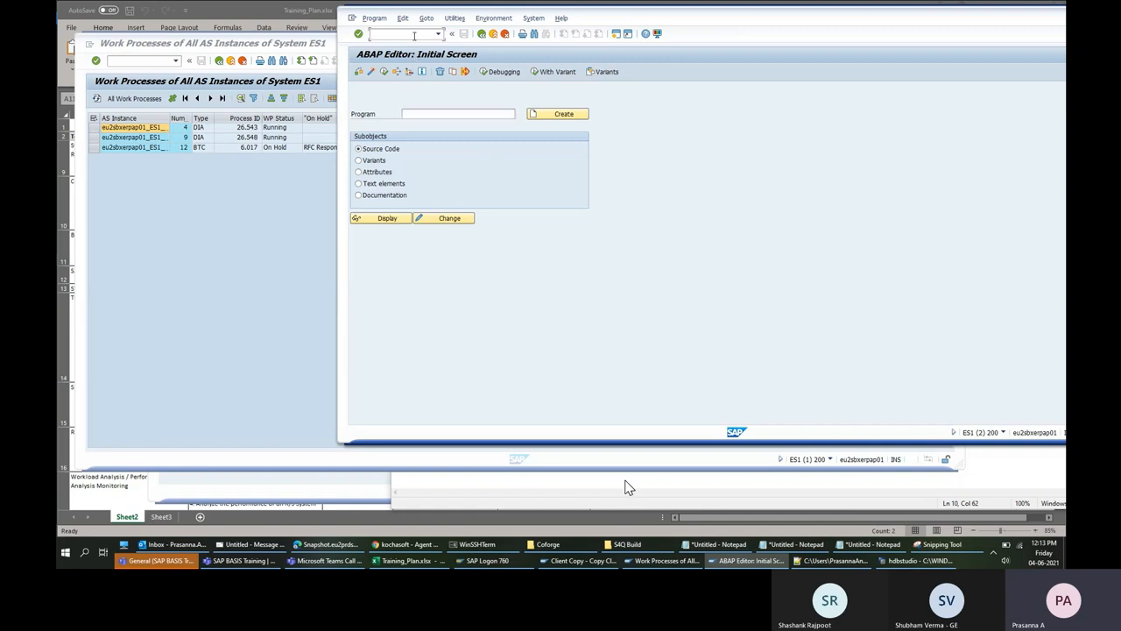
pyautogui.write('/nsu01')
pyautogui.press('Return')
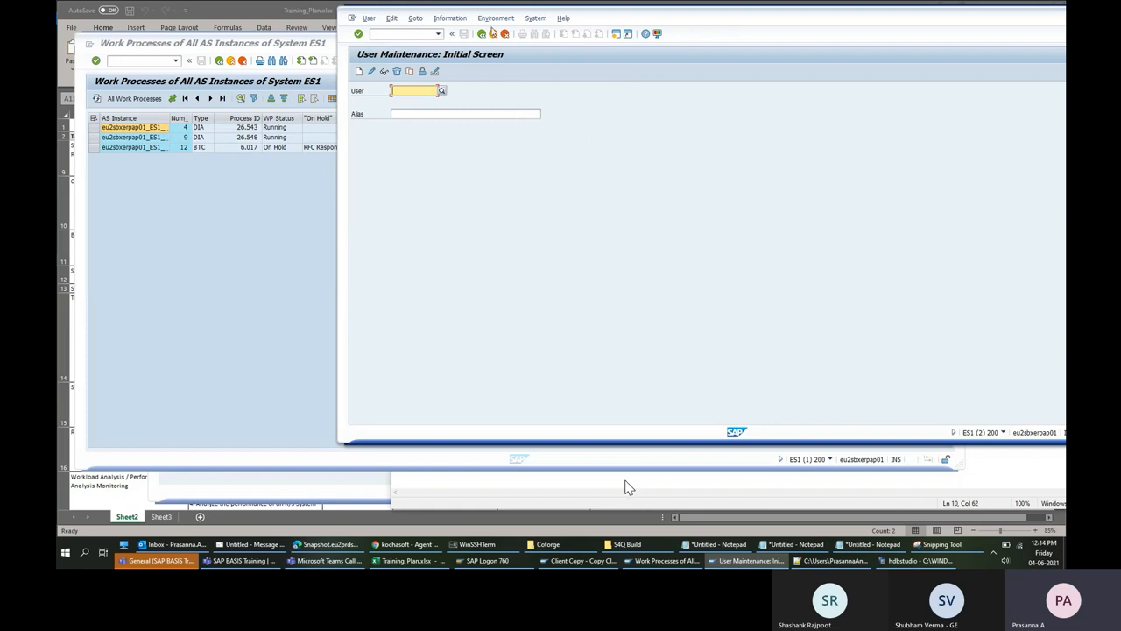
pyautogui.click(533, 25)
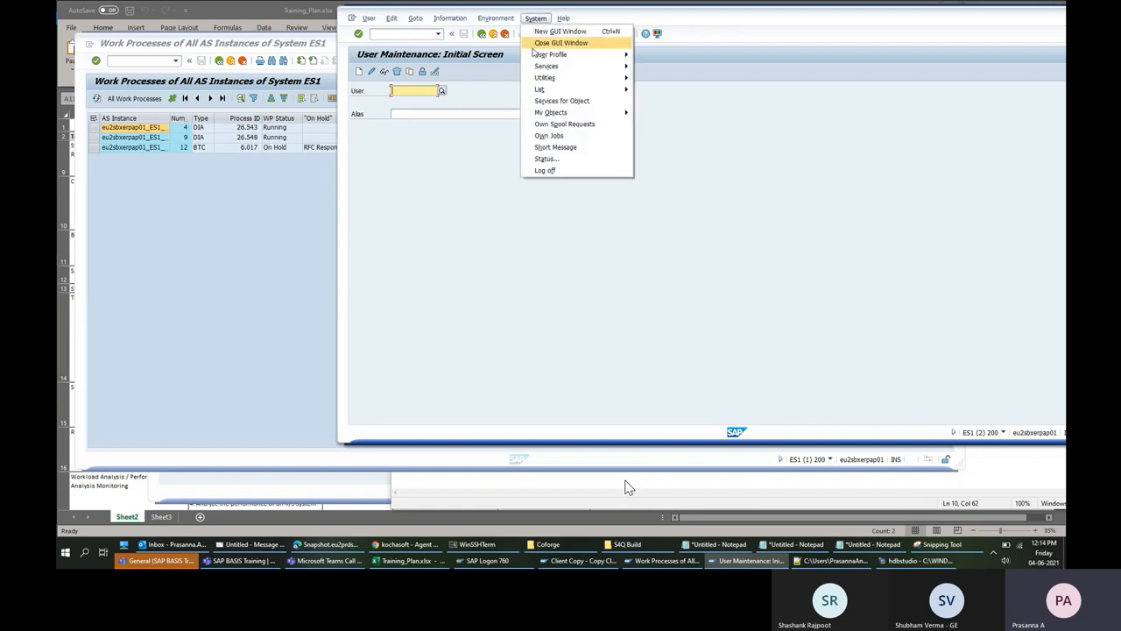
pyautogui.click(548, 161)
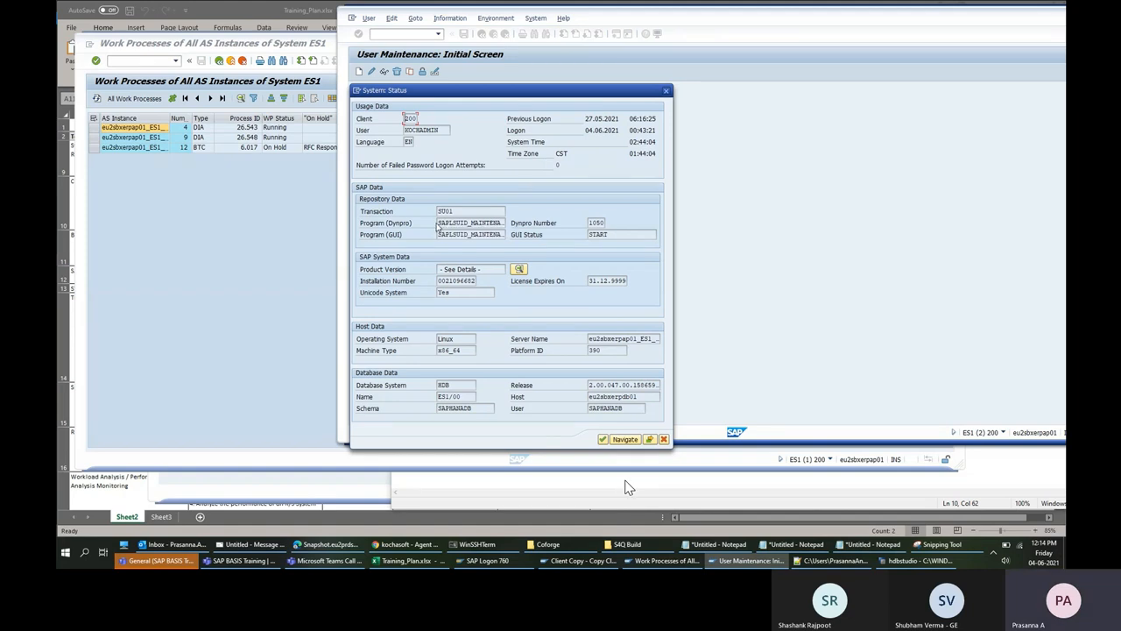
pyautogui.moveTo(438, 226); pyautogui.dragTo(517, 228)
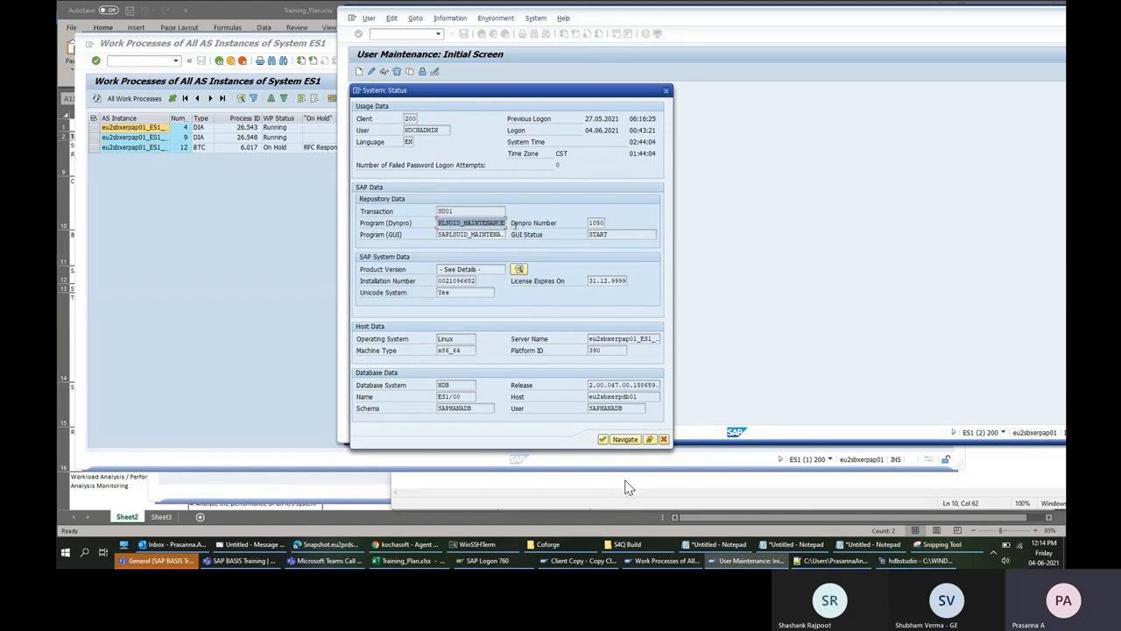
pyautogui.click(665, 90)
# Open the Delete IDocs transaction with the command /nwe11.
pyautogui.click(425, 35)
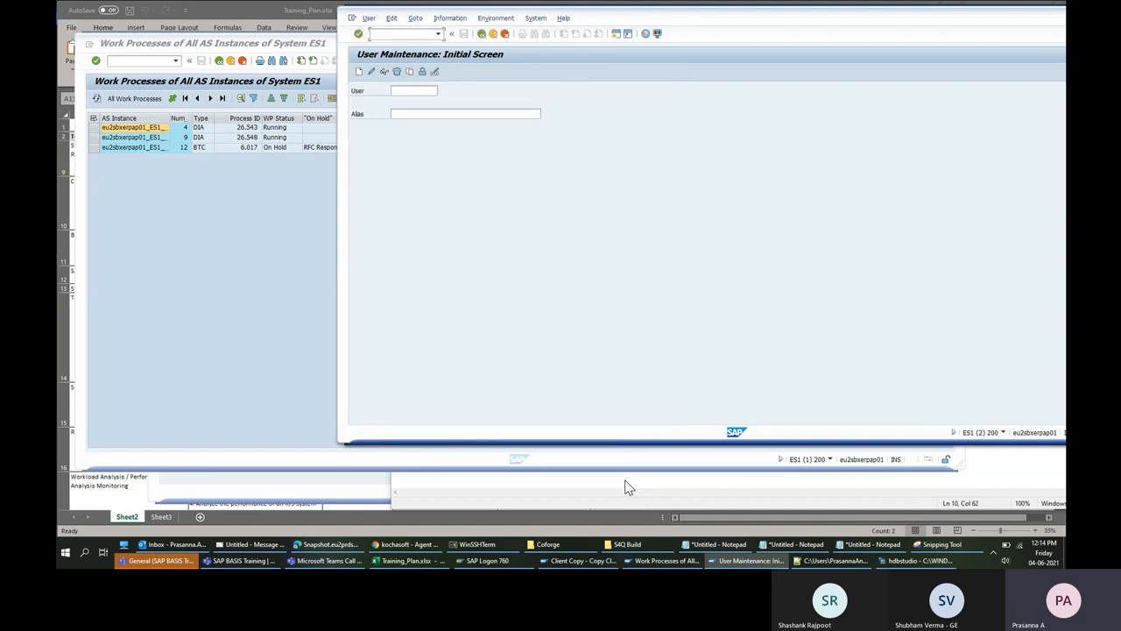
pyautogui.write('/nse18')
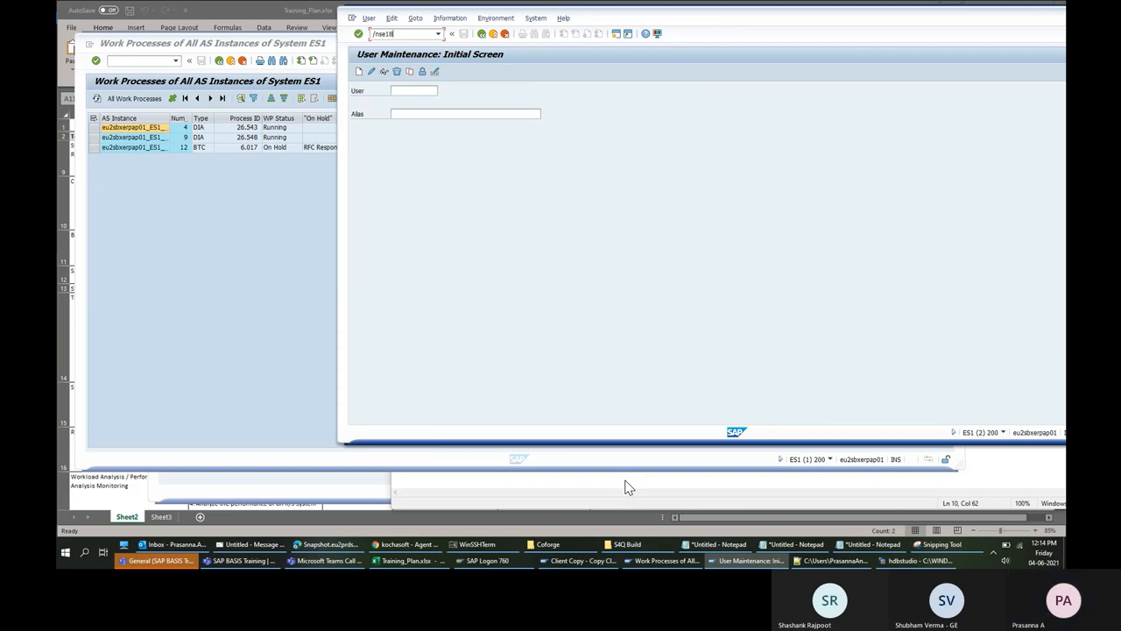
pyautogui.press('BackSpace')
pyautogui.press('BackSpace')
pyautogui.press('BackSpace')
pyautogui.press('BackSpace')
pyautogui.write('w')
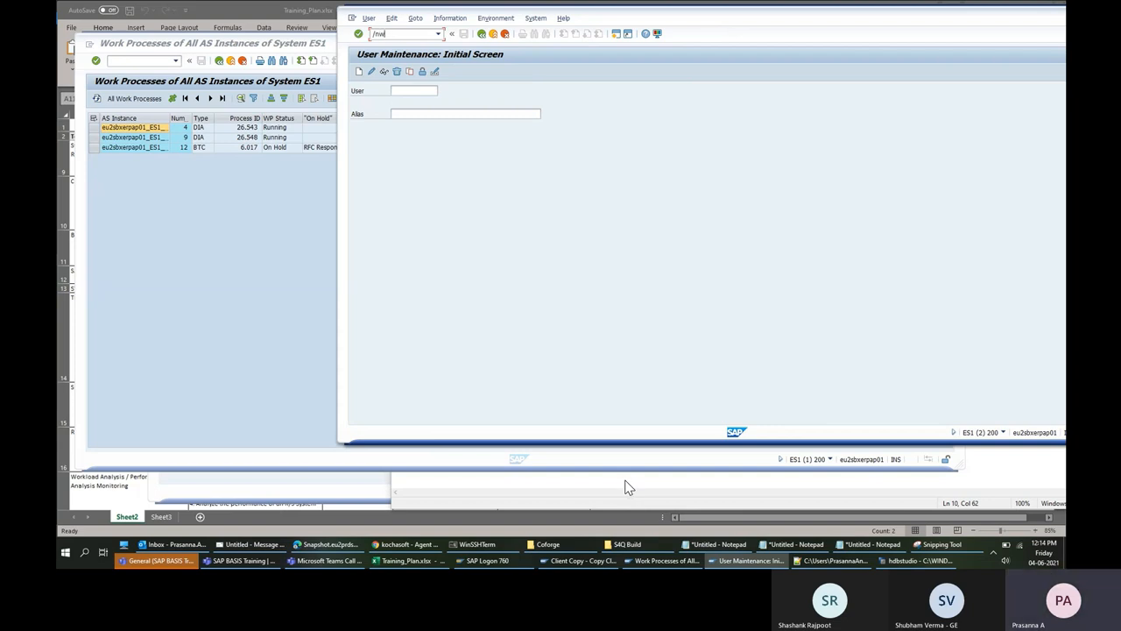
pyautogui.write('e11')
pyautogui.press('Return')
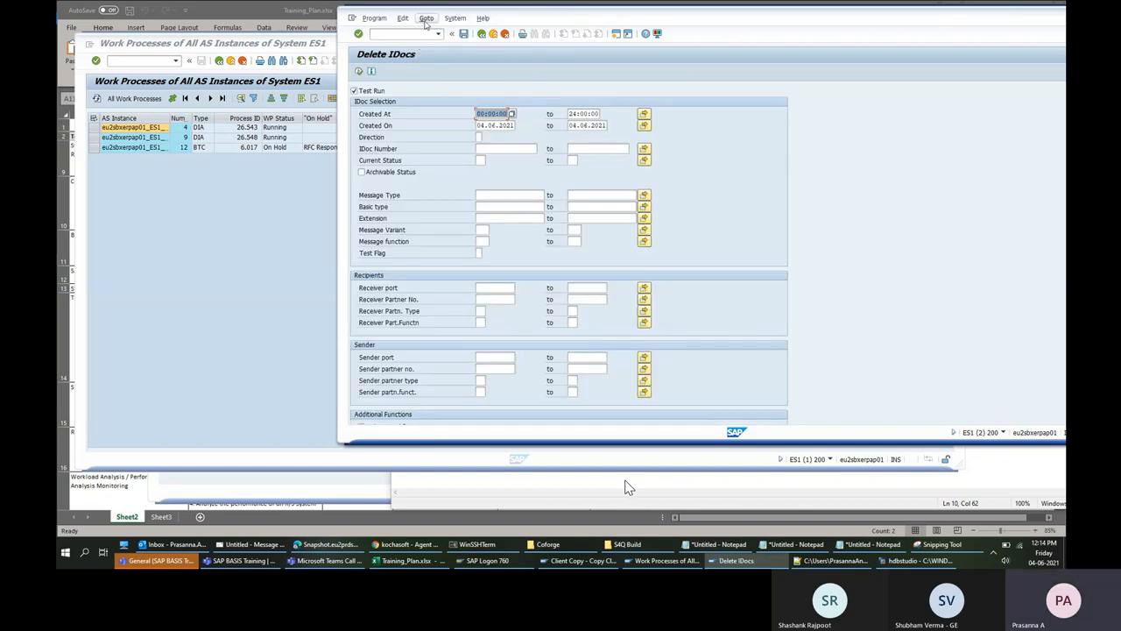
# Look up the report behind Delete IDocs in the system status details, copy its name and close the details.
pyautogui.click(455, 17)
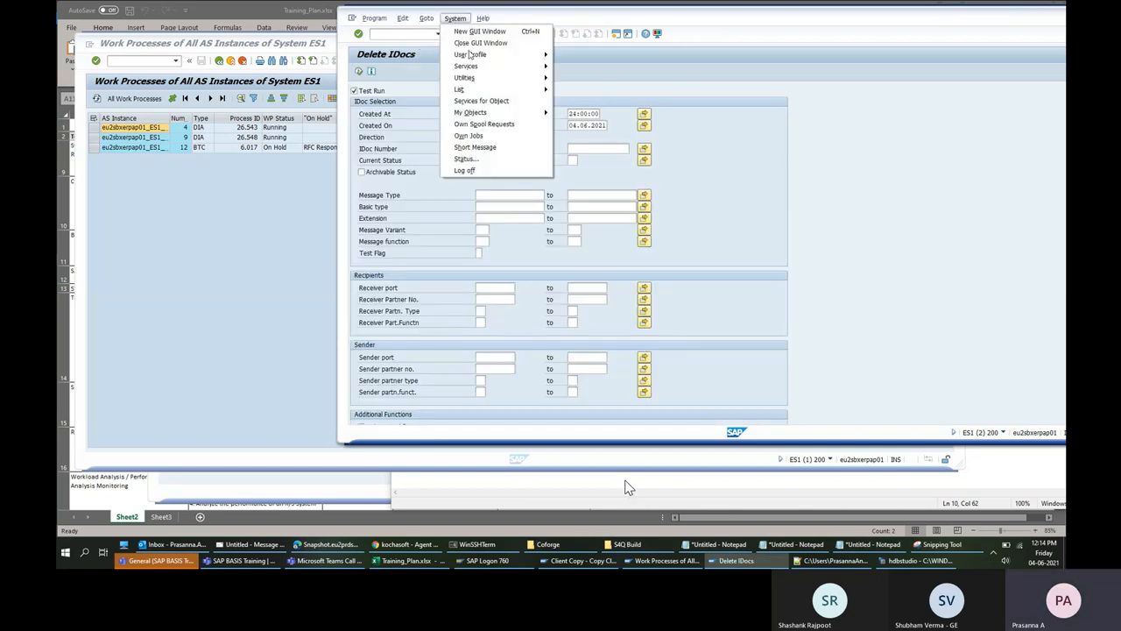
pyautogui.click(490, 158)
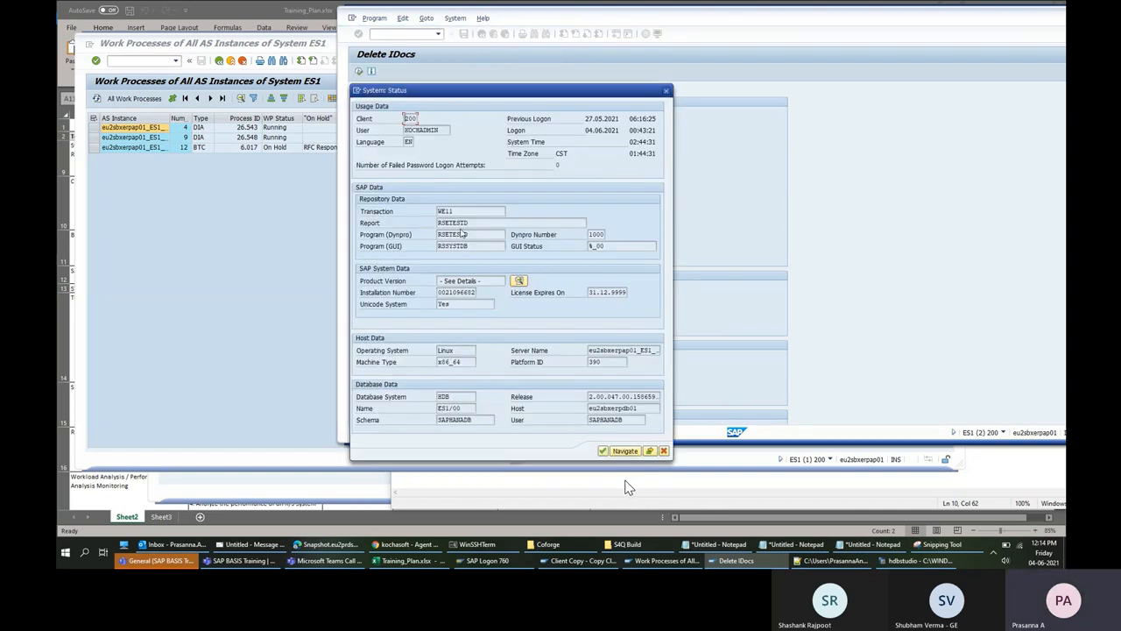
pyautogui.moveTo(470, 223); pyautogui.dragTo(433, 223)
pyautogui.hotkey('ctrl', 'c')
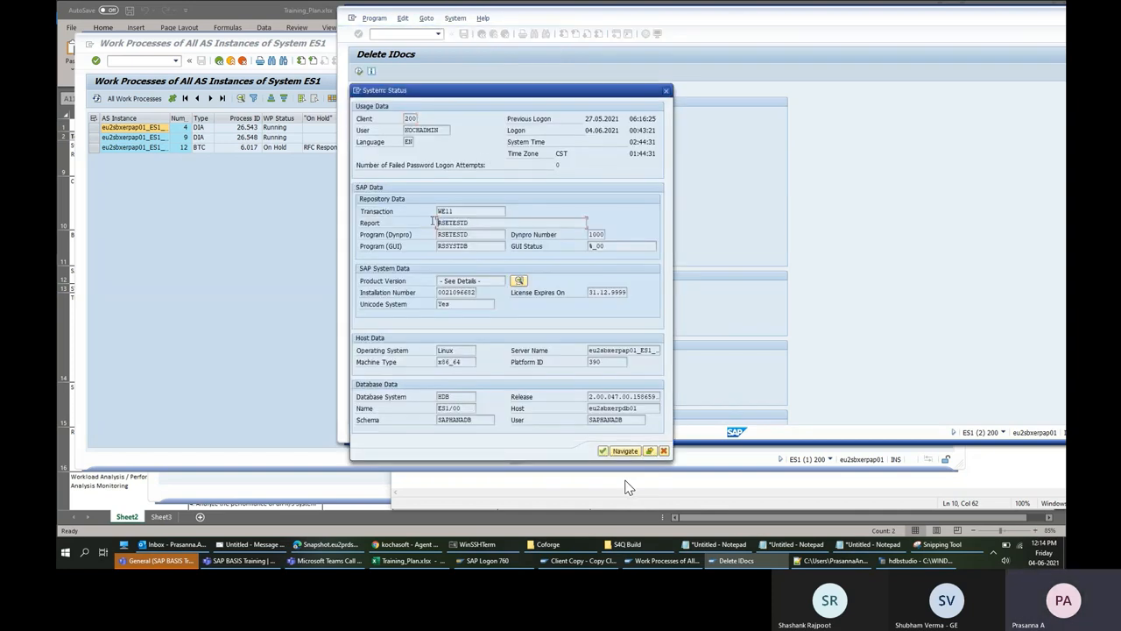
pyautogui.click(670, 92)
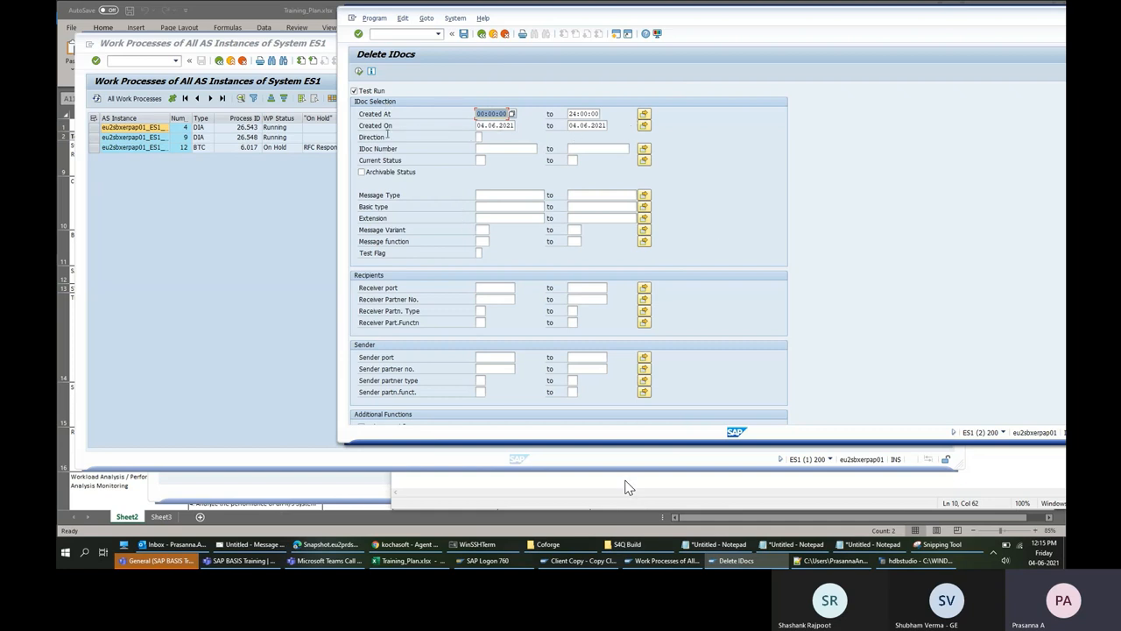
# Set the IDoc Created On range to 04.06.2017 through 04.07.2017.
pyautogui.click(514, 127)
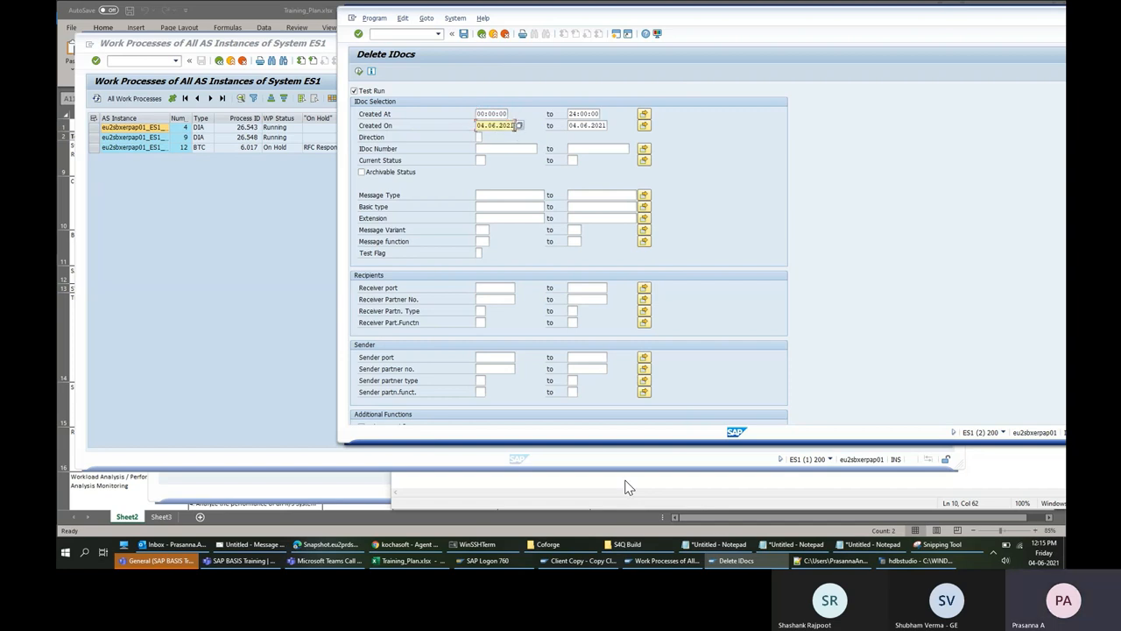
pyautogui.press('BackSpace')
pyautogui.press('BackSpace')
pyautogui.write('17')
pyautogui.click(605, 125)
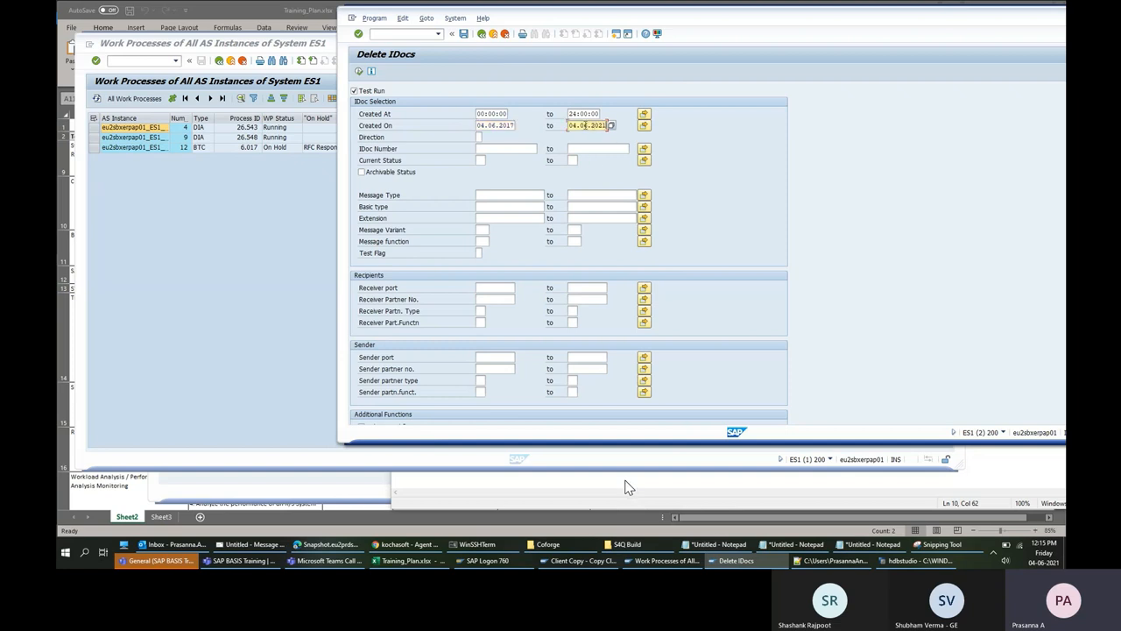
pyautogui.click(587, 125)
pyautogui.press('BackSpace')
pyautogui.write('7.2017')
# Start background execution of the IDoc deletion report with output device LP01 and accept the print parameters.
pyautogui.click(375, 19)
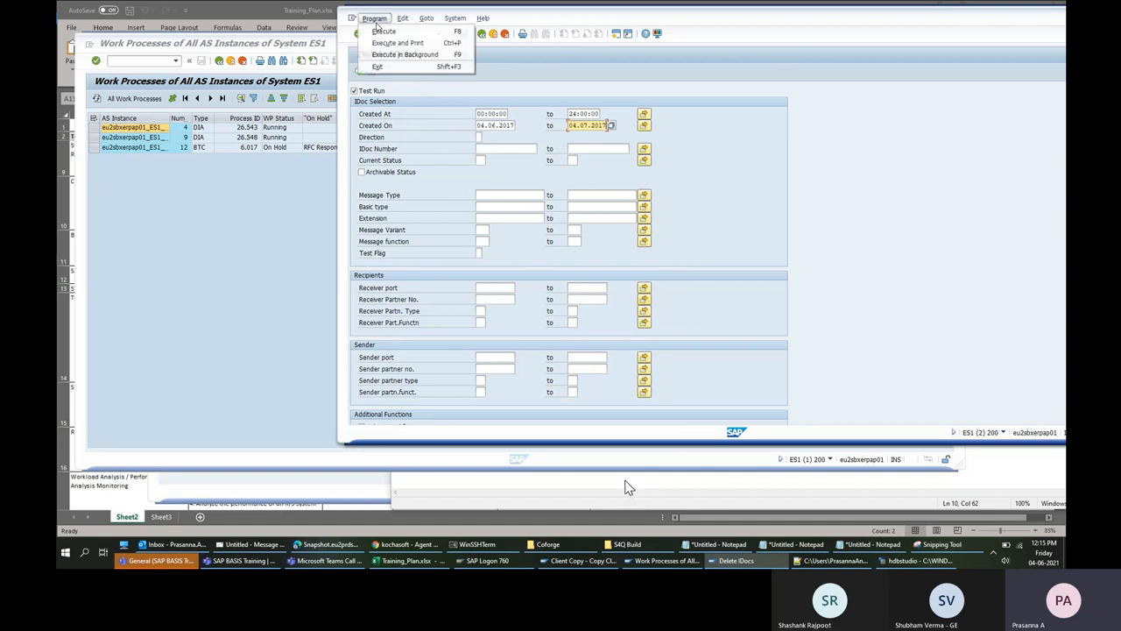
pyautogui.click(404, 56)
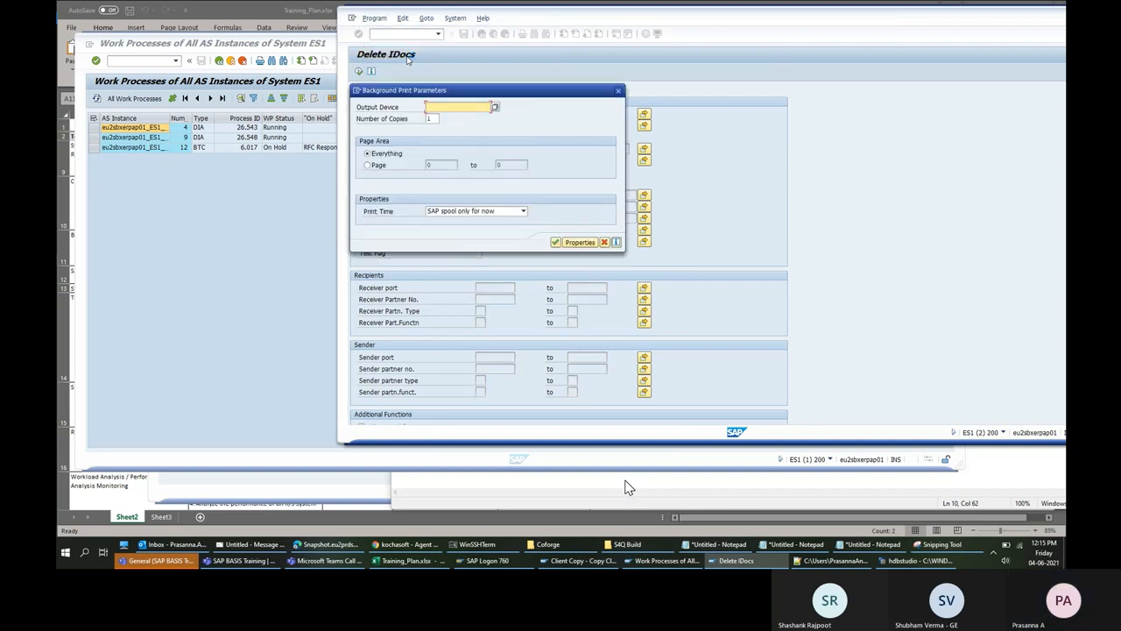
pyautogui.click(447, 106)
pyautogui.write('LP01')
pyautogui.click(558, 243)
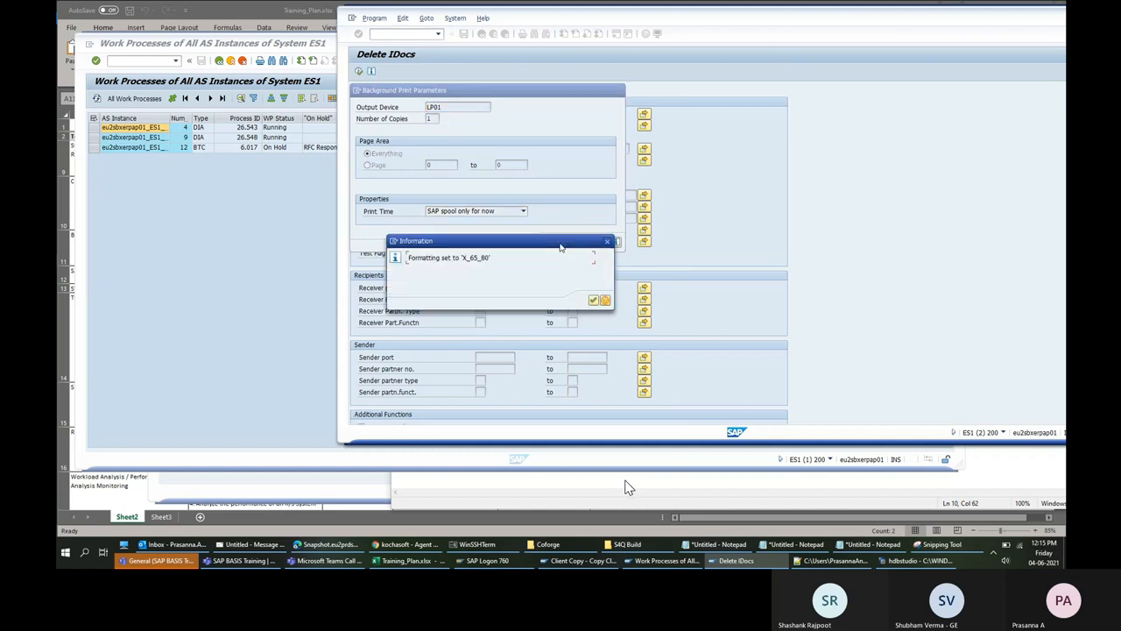
pyautogui.click(594, 302)
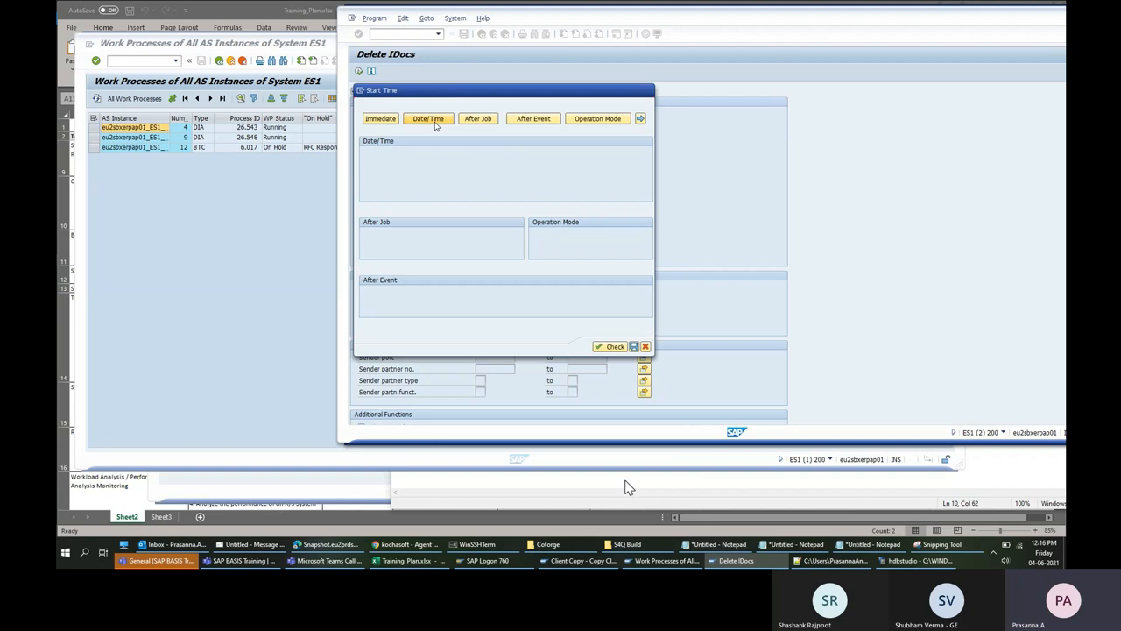
# Schedule the background job's start by date and time for 11.06.2021 at 01:46:18.
pyautogui.click(428, 118)
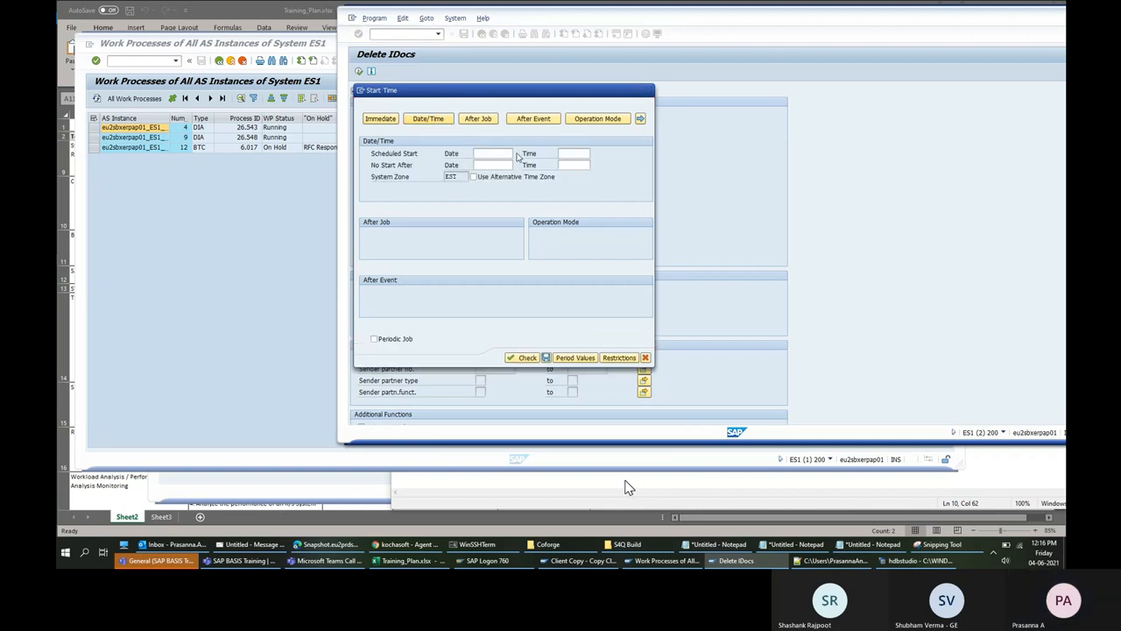
pyautogui.click(516, 154)
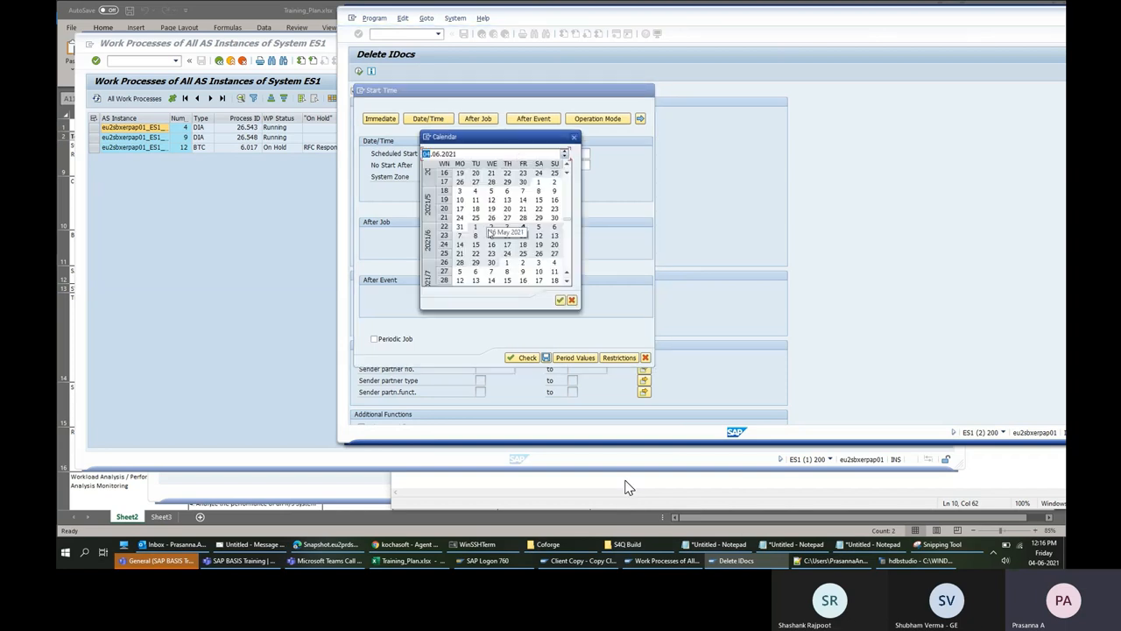
pyautogui.doubleClick(525, 238)
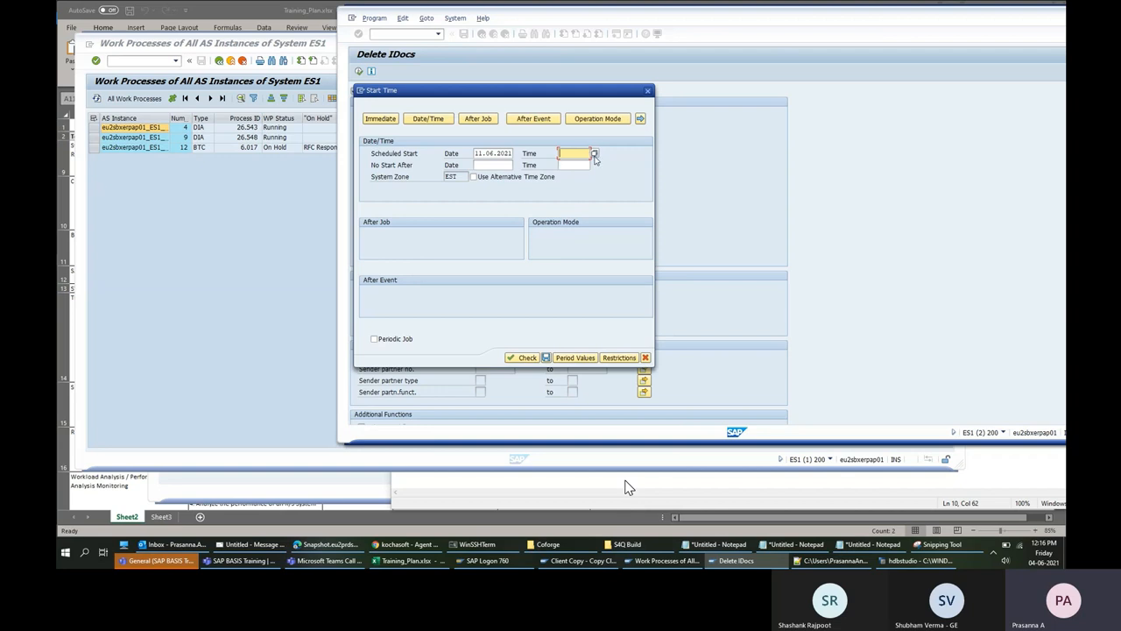
pyautogui.click(594, 154)
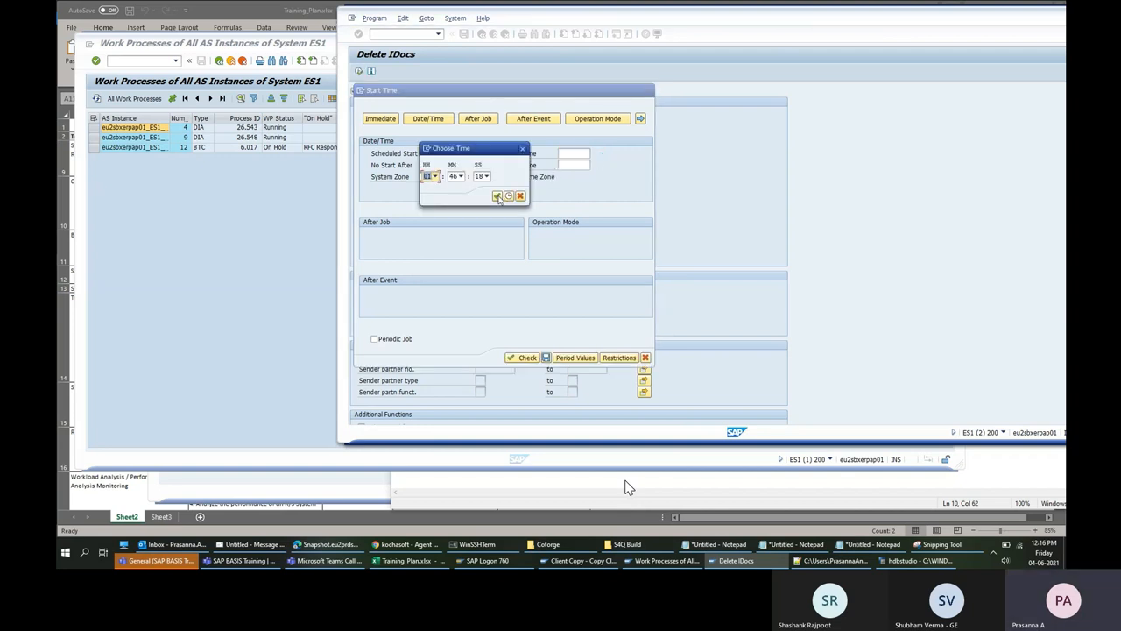
pyautogui.click(498, 196)
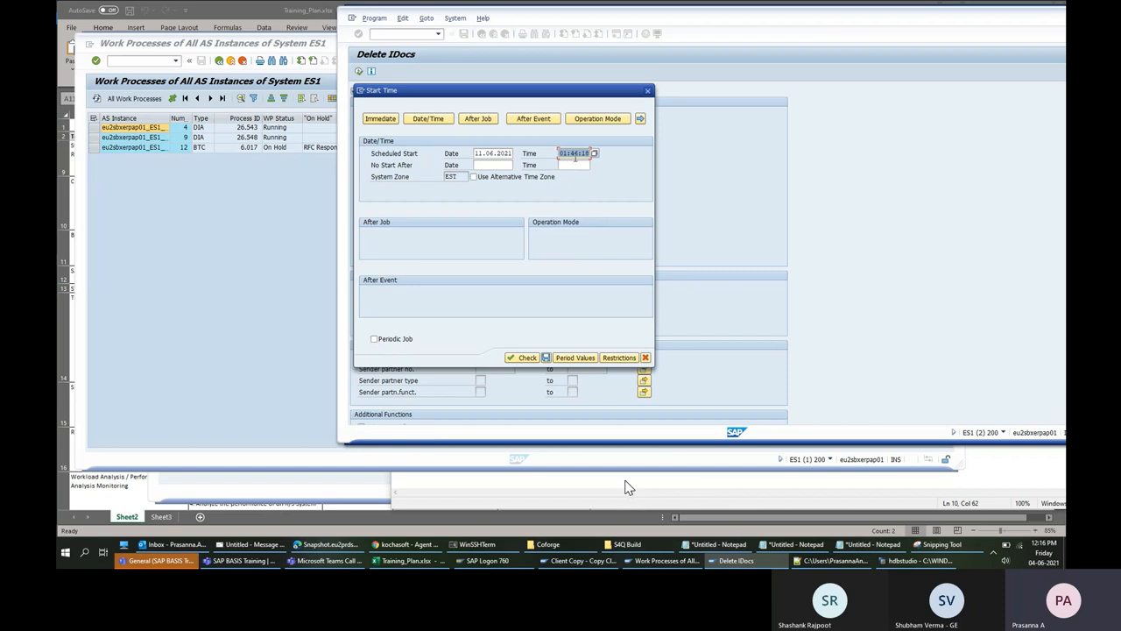
# Mark the background job as periodic and try Daily as its period value.
pyautogui.click(375, 340)
pyautogui.click(582, 359)
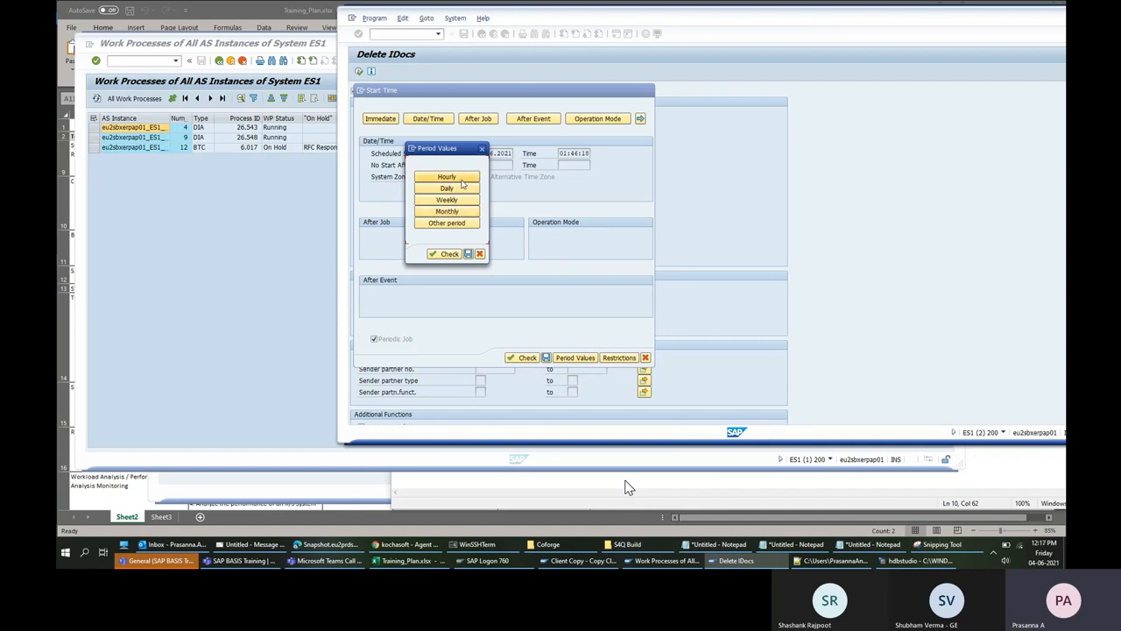
pyautogui.click(462, 181)
pyautogui.click(449, 189)
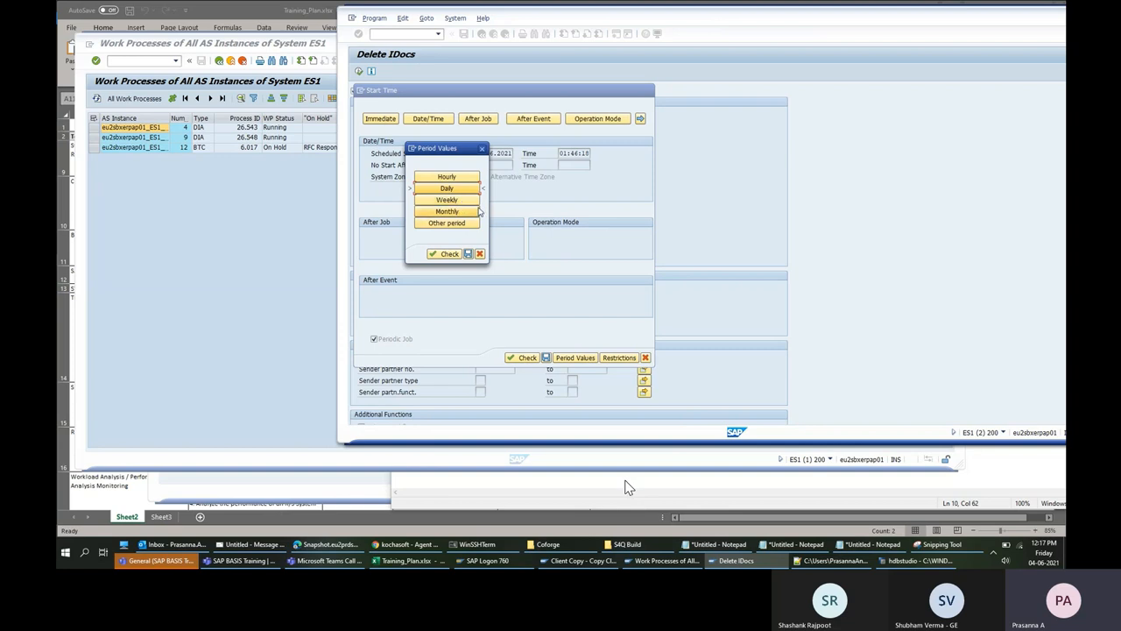
# Try an explicit other period of 20 minutes for the job and discard the entry.
pyautogui.click(433, 226)
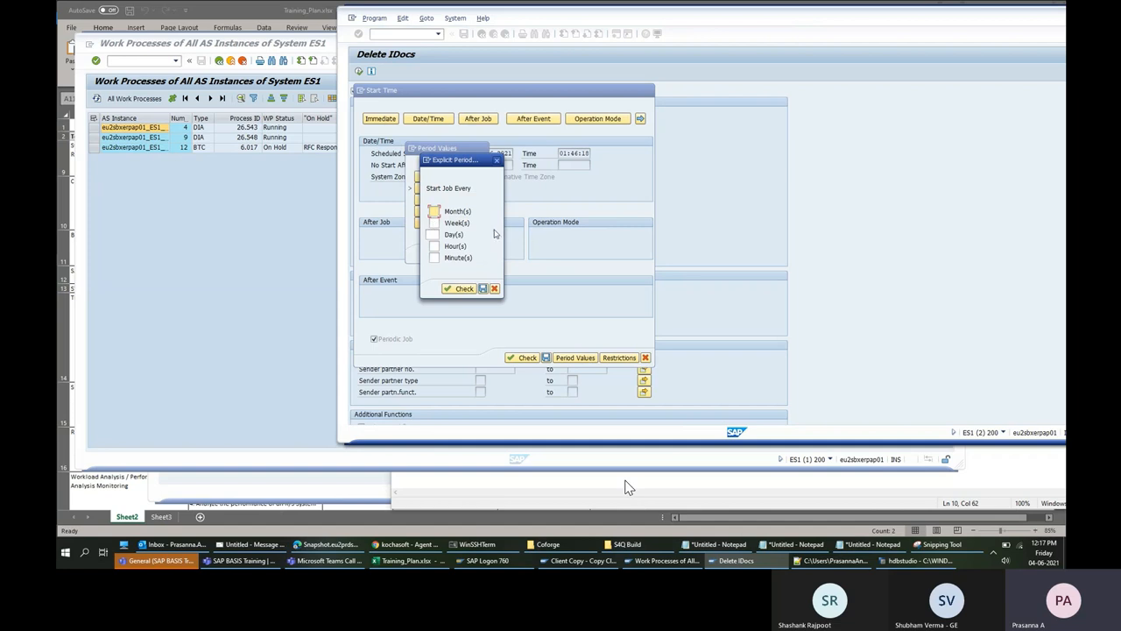
pyautogui.click(434, 235)
pyautogui.click(435, 257)
pyautogui.write('20')
pyautogui.click(497, 160)
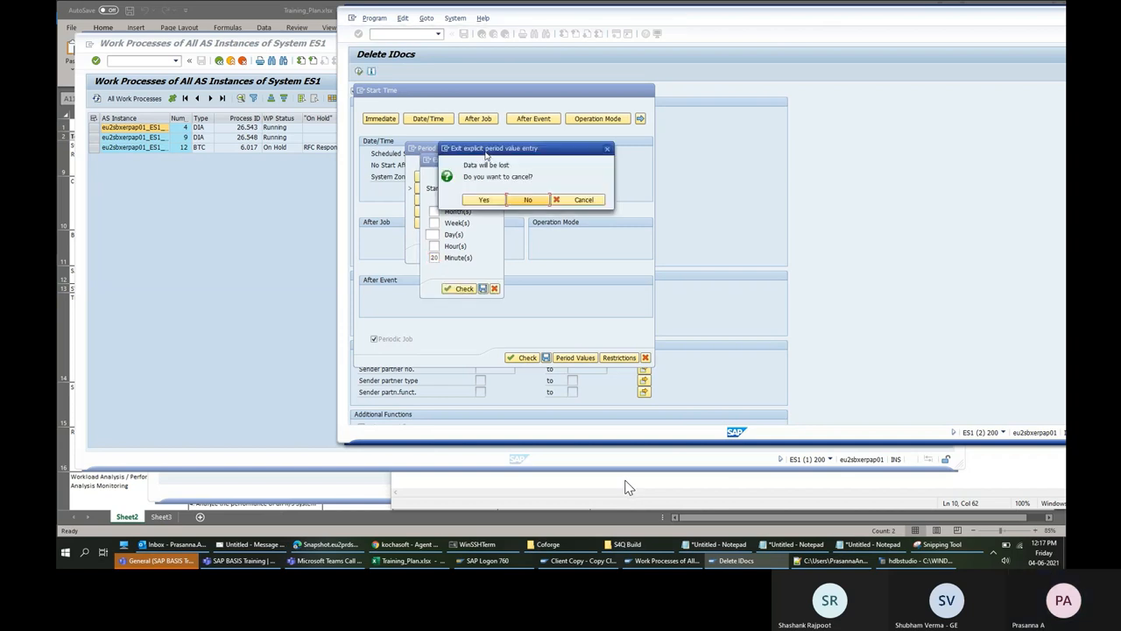
pyautogui.click(487, 201)
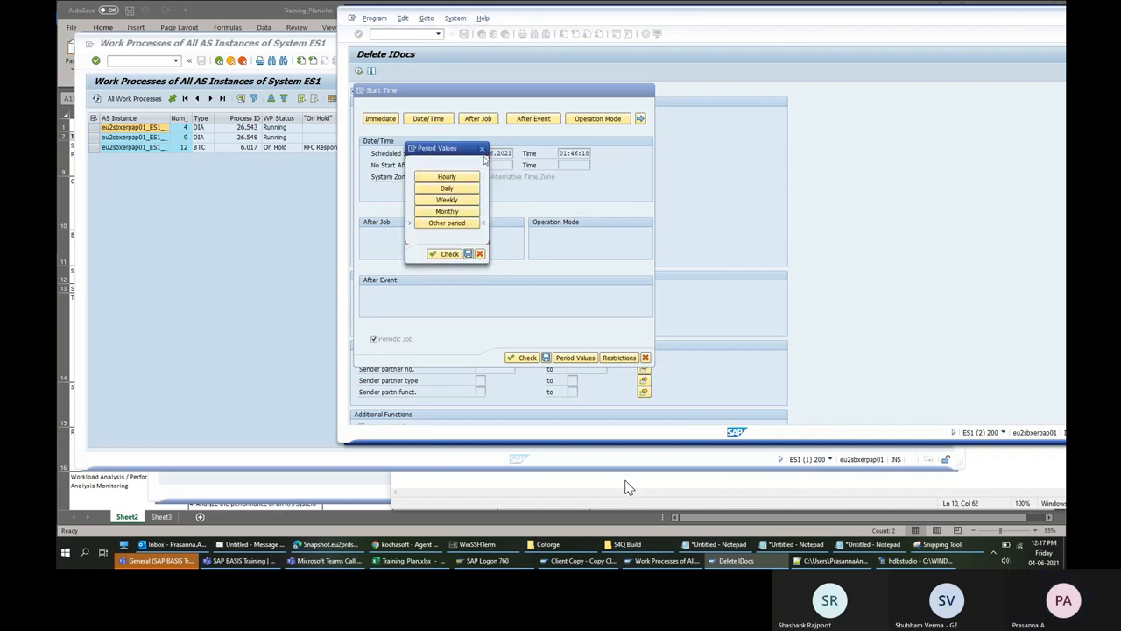
# Discard the period values, clear the periodic job option and cancel the start time settings.
pyautogui.click(484, 149)
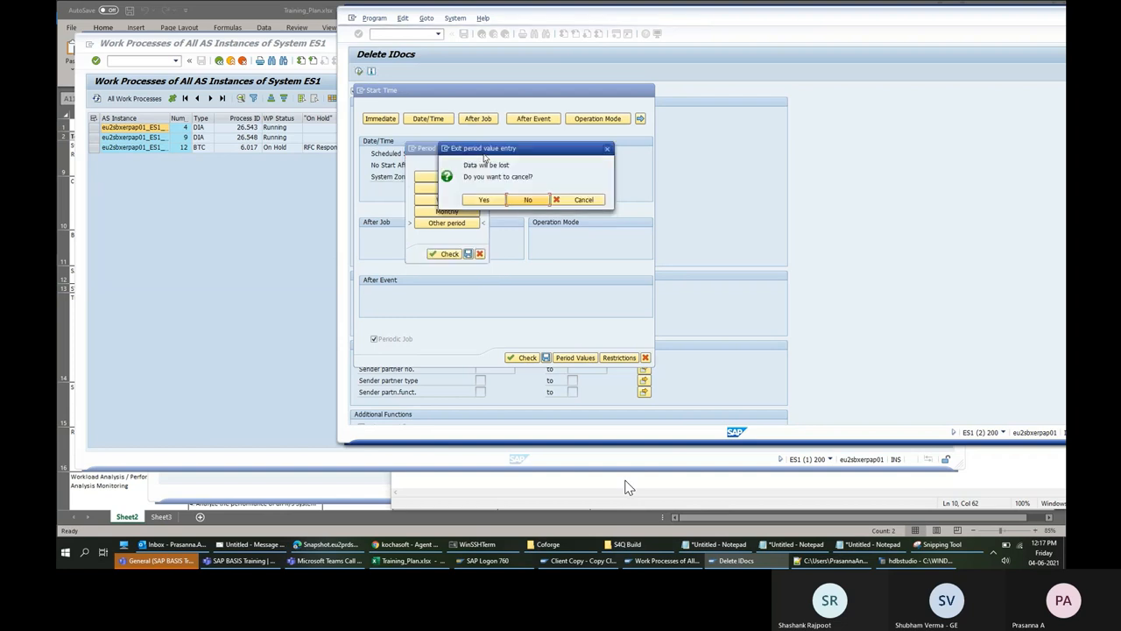
pyautogui.click(479, 203)
pyautogui.click(374, 339)
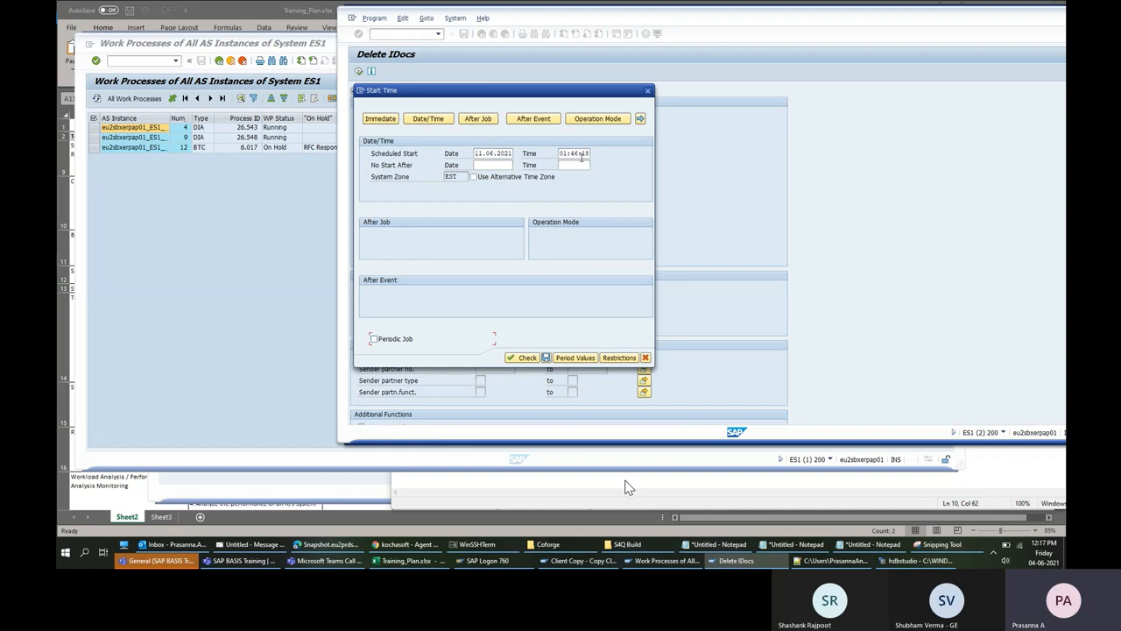
pyautogui.click(496, 152)
pyautogui.click(647, 91)
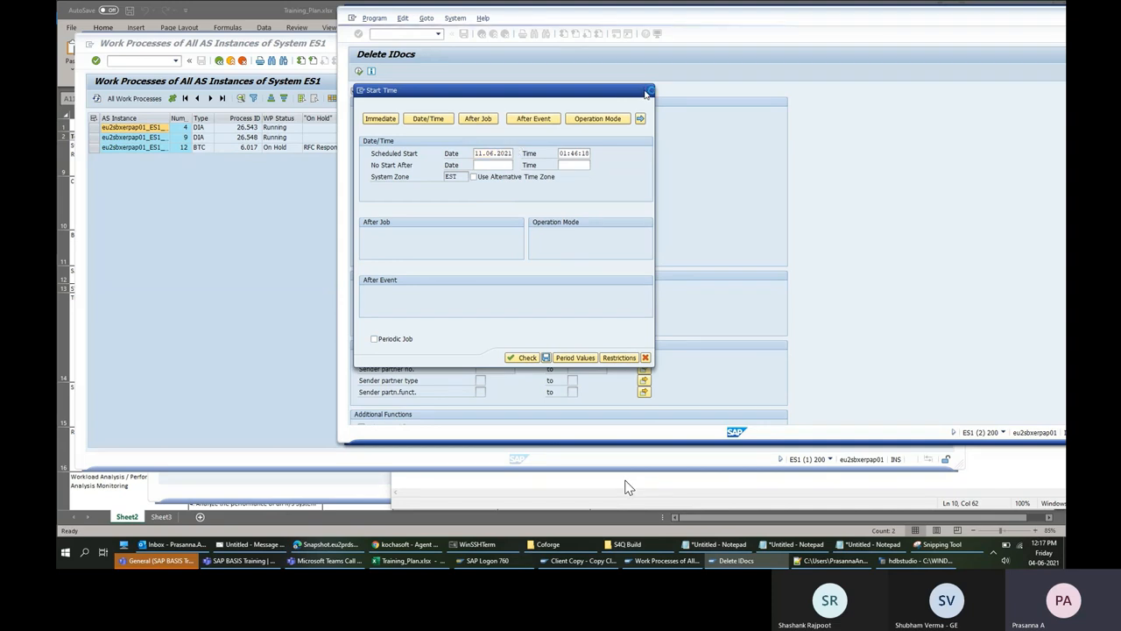
# Look up the report name for Delete IDocs in the system status details and close them.
pyautogui.moveTo(624, 21); pyautogui.dragTo(468, 39)
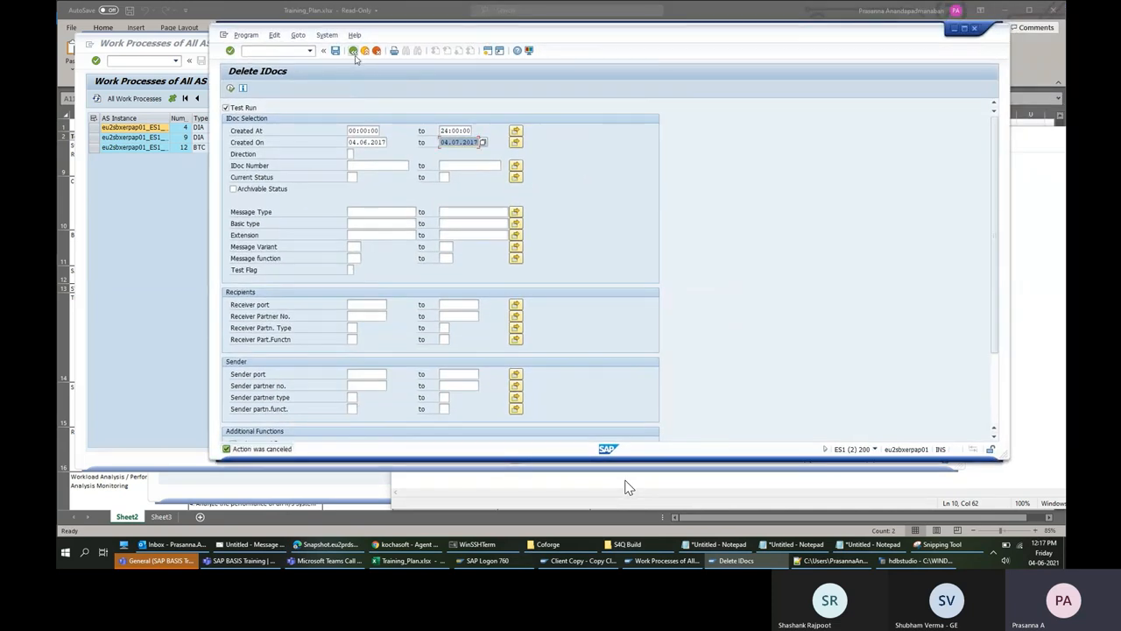
pyautogui.click(326, 36)
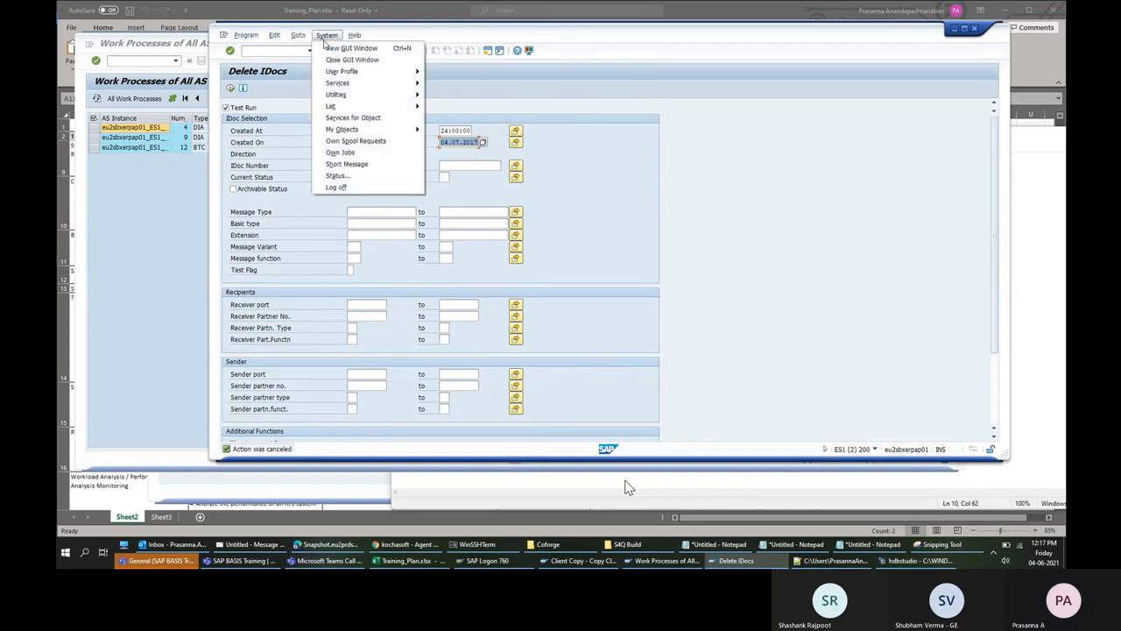
pyautogui.click(355, 177)
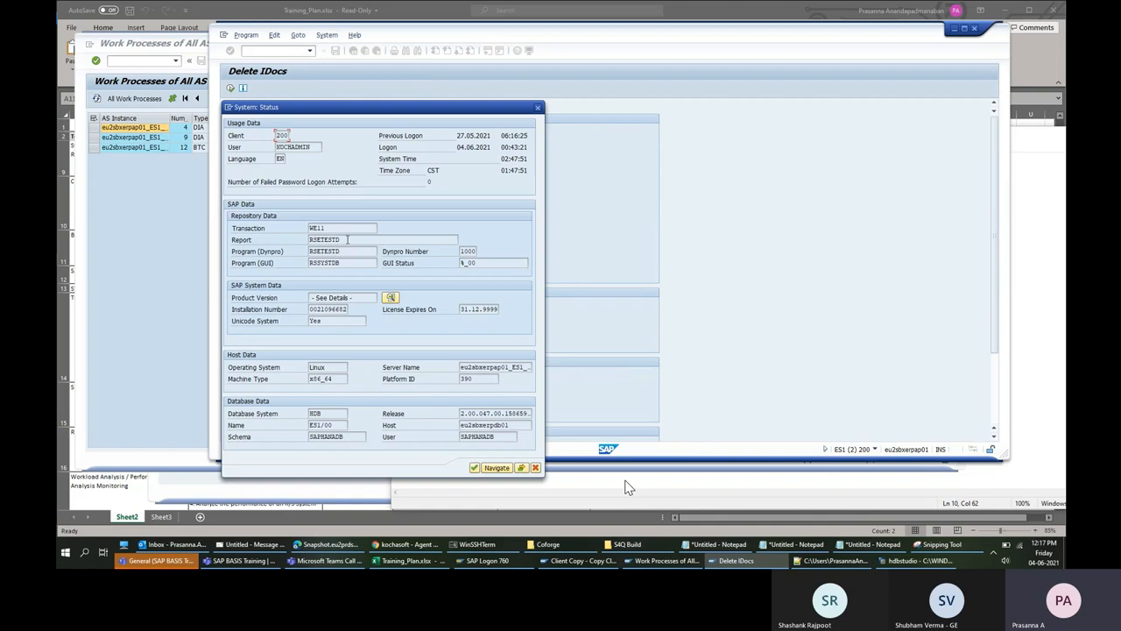
pyautogui.moveTo(348, 239); pyautogui.dragTo(324, 239)
pyautogui.click(538, 107)
# Open the job selection transaction in a new session with the command /osm37.
pyautogui.moveTo(589, 36); pyautogui.dragTo(461, 46)
pyautogui.click(137, 59)
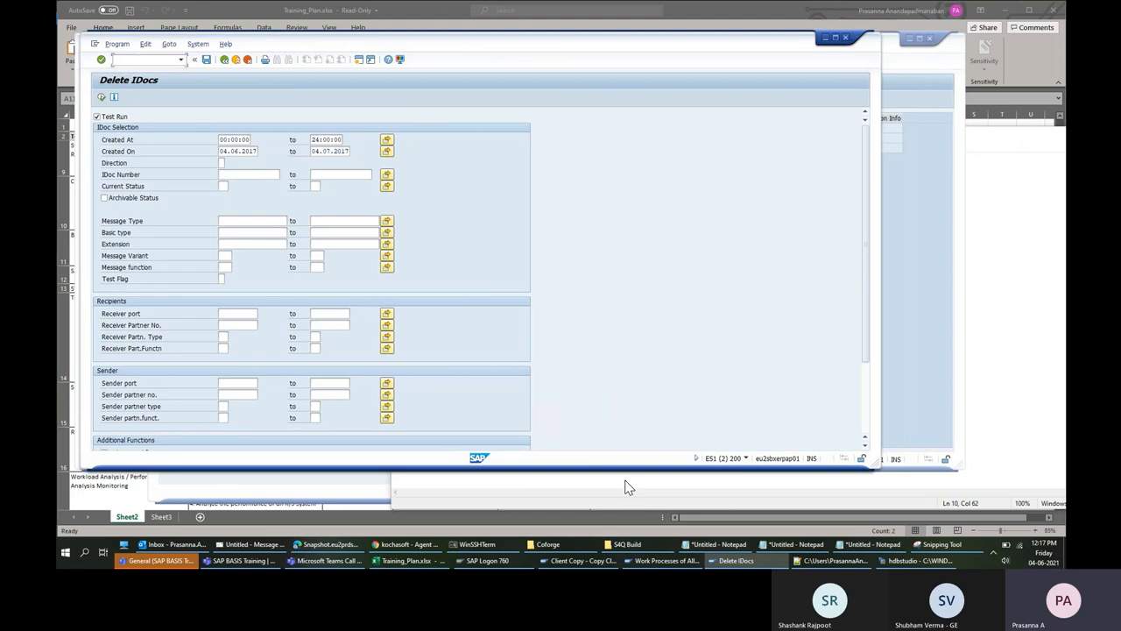
pyautogui.write('/osm37')
pyautogui.press('Return')
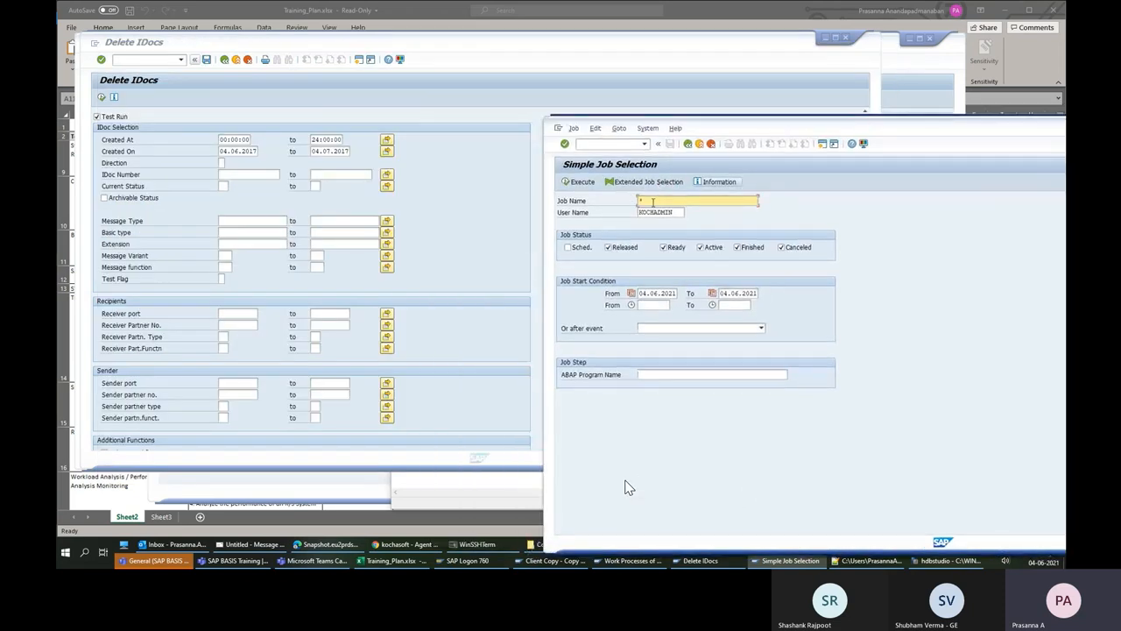
# Search for background jobs named RSETESTD, also including jobs with Scheduled status.
pyautogui.click(653, 203)
pyautogui.write('RSETESTD')
pyautogui.click(581, 247)
pyautogui.click(580, 182)
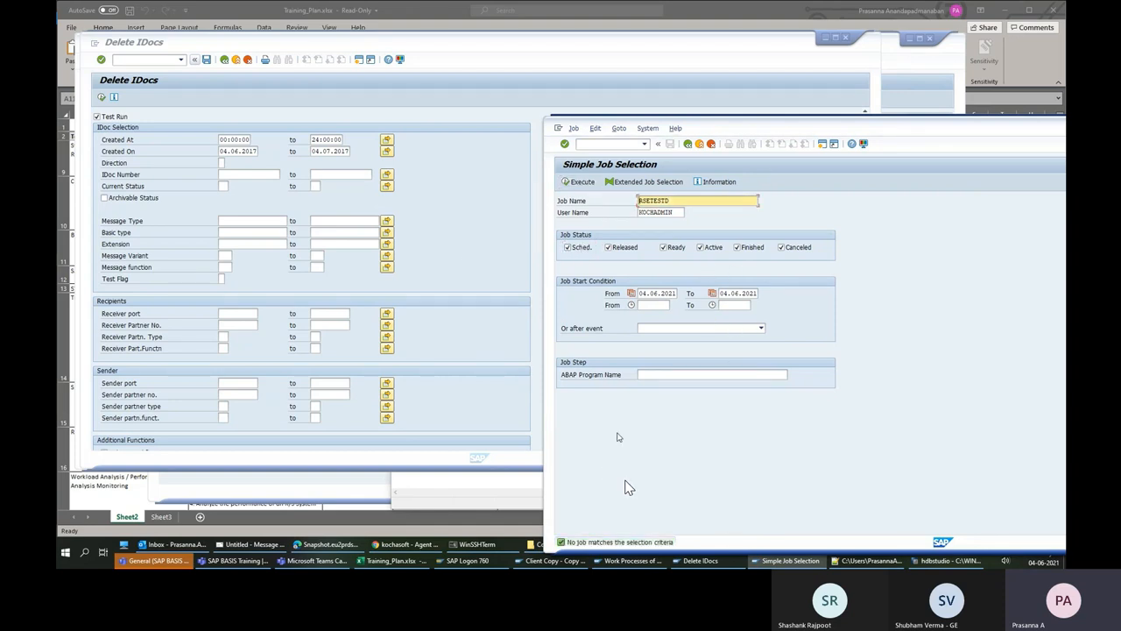
# Return to the Delete IDocs session and examine its report and system time in the system status details.
pyautogui.click(456, 221)
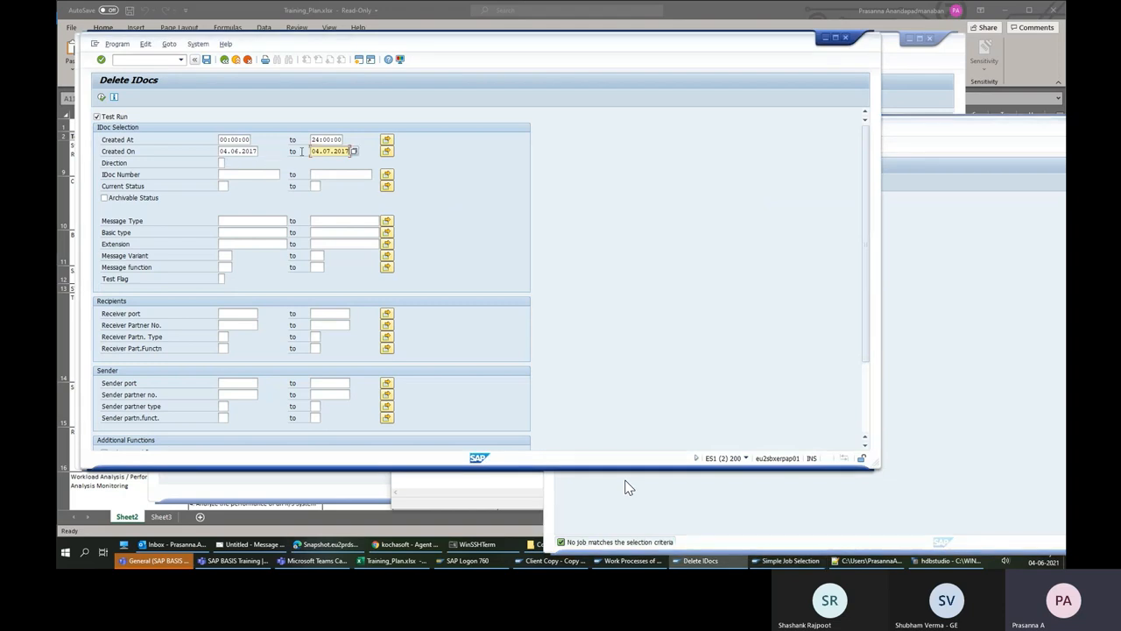
pyautogui.click(116, 44)
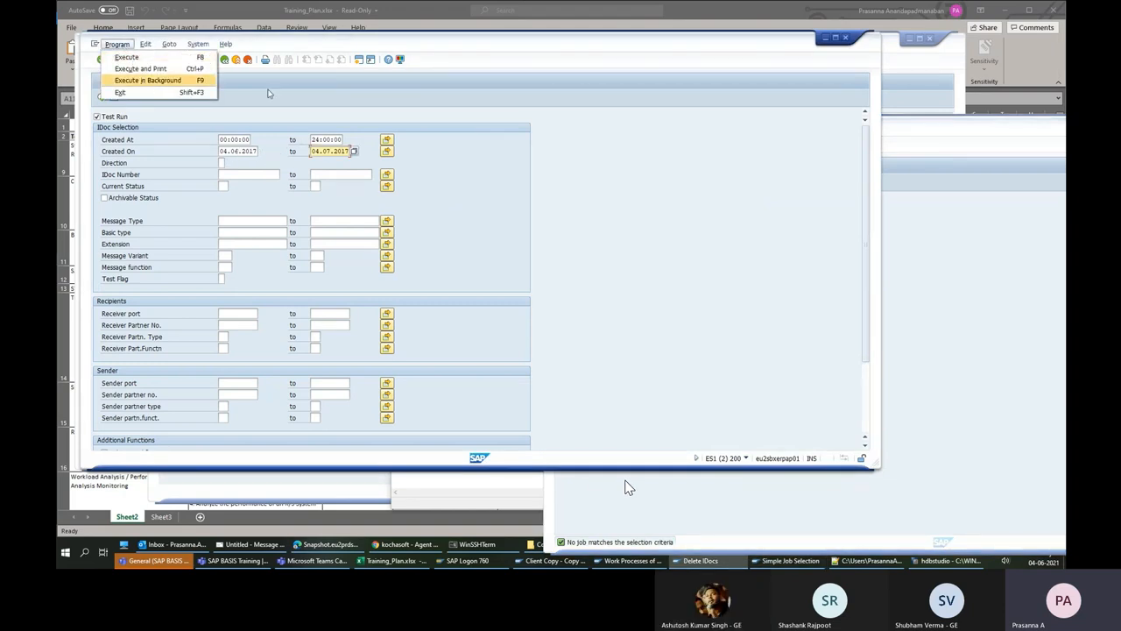
pyautogui.click(312, 80)
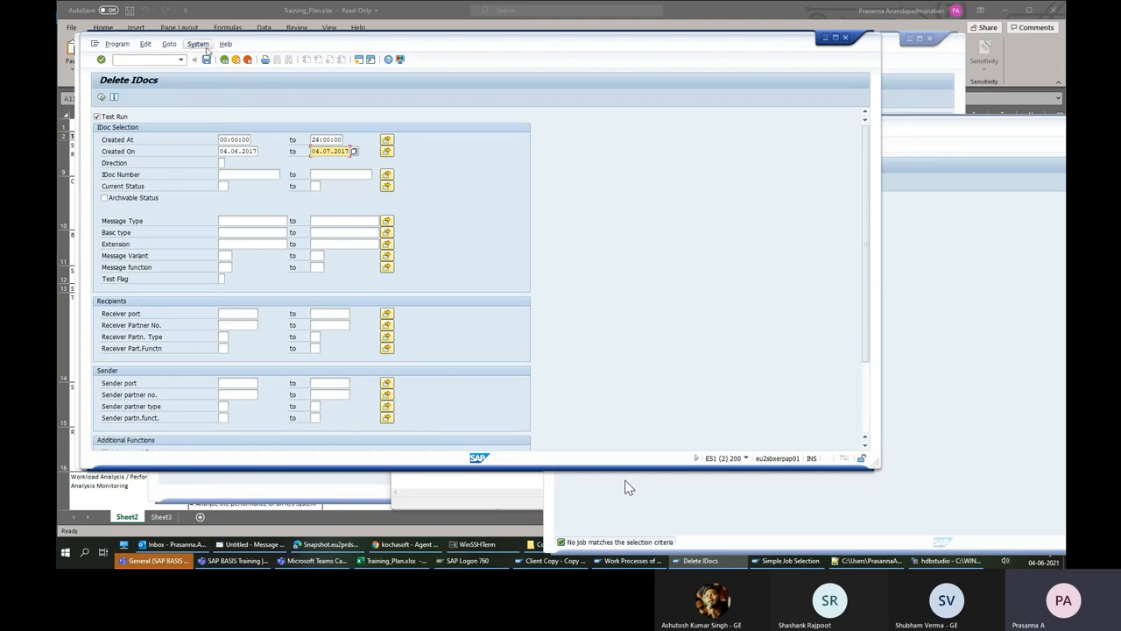
pyautogui.click(203, 45)
pyautogui.click(226, 186)
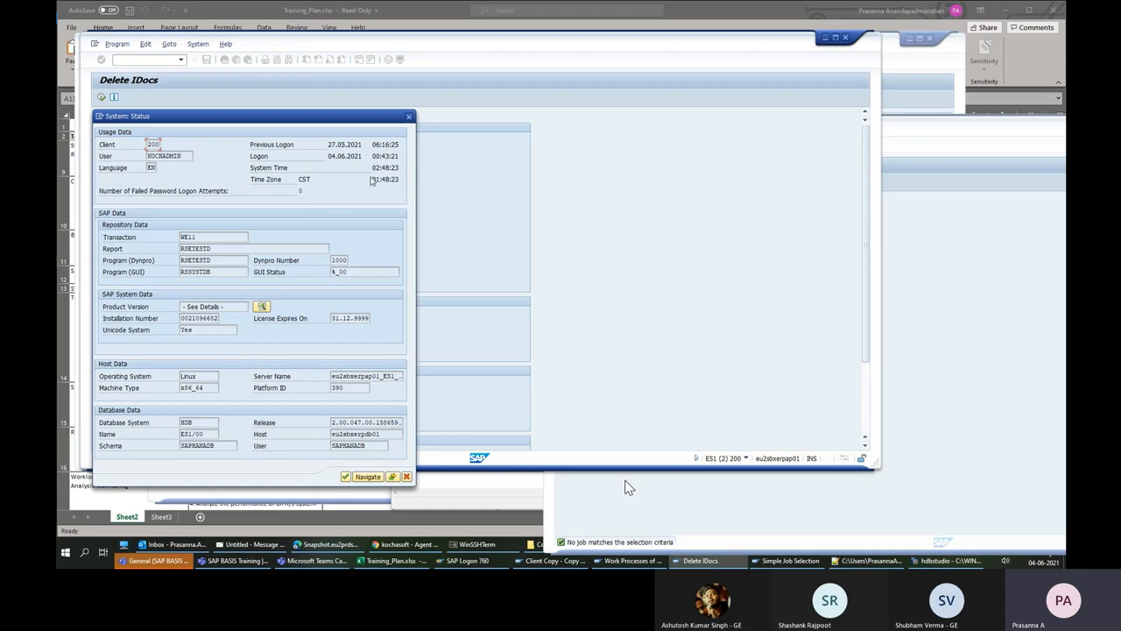
pyautogui.click(410, 117)
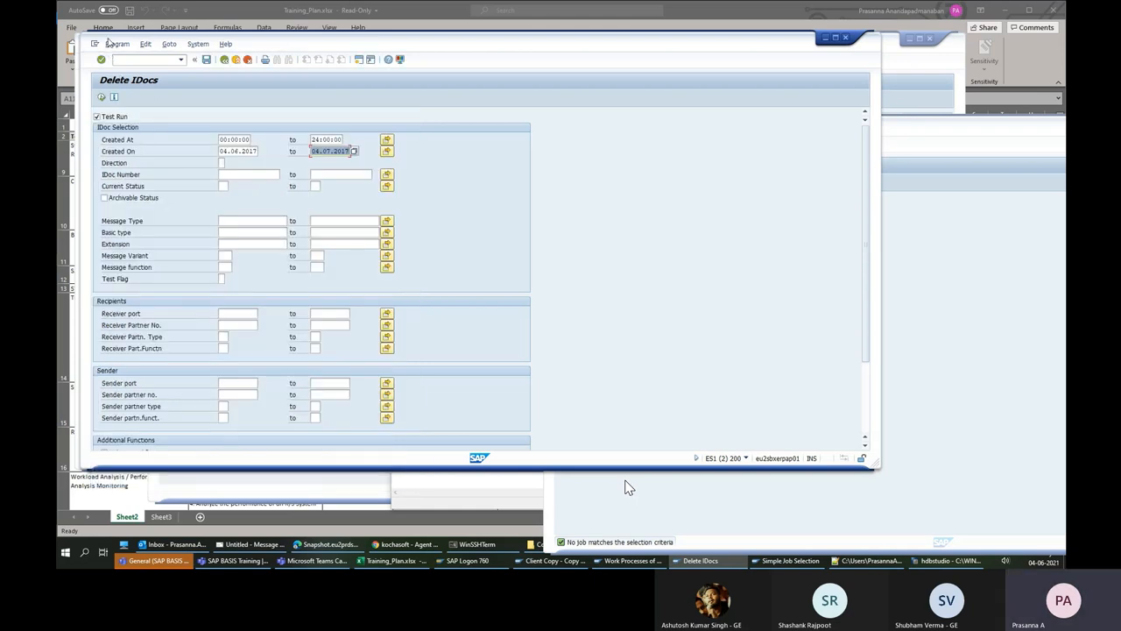
# Execute the Delete IDocs report in the background with output device LP01, accepting the print parameters and formatting.
pyautogui.click(110, 44)
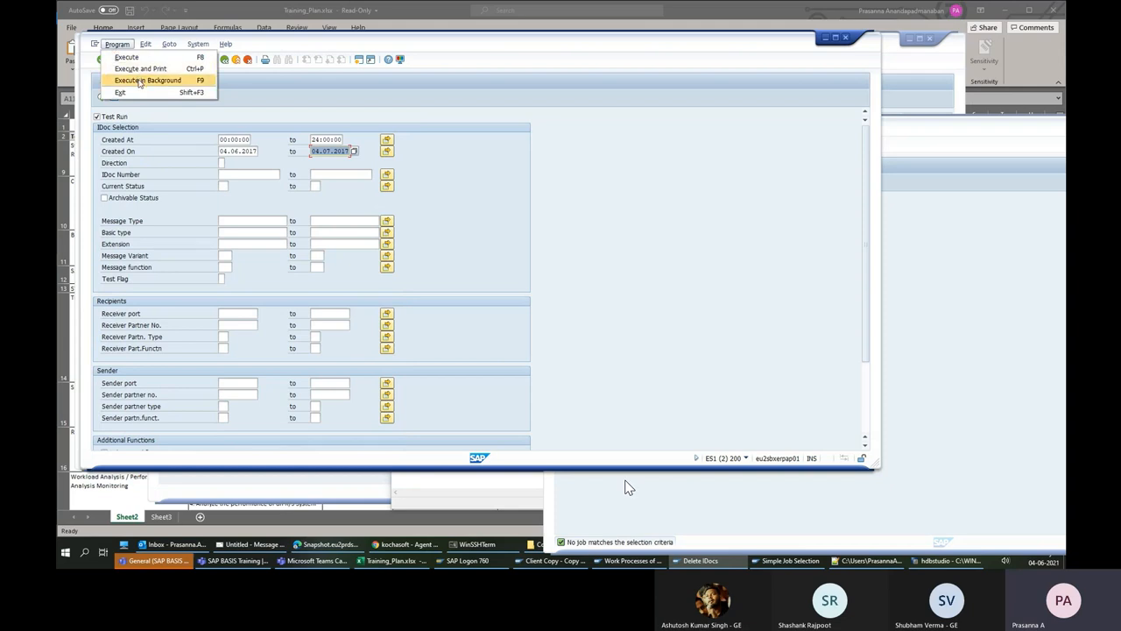
pyautogui.click(139, 81)
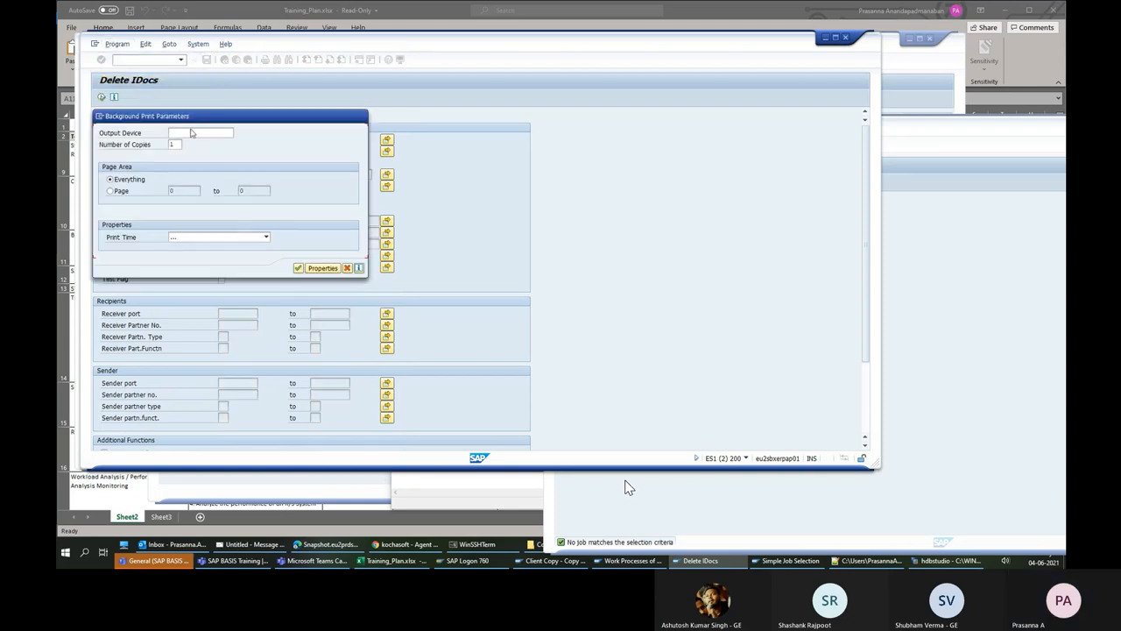
pyautogui.write('LP01')
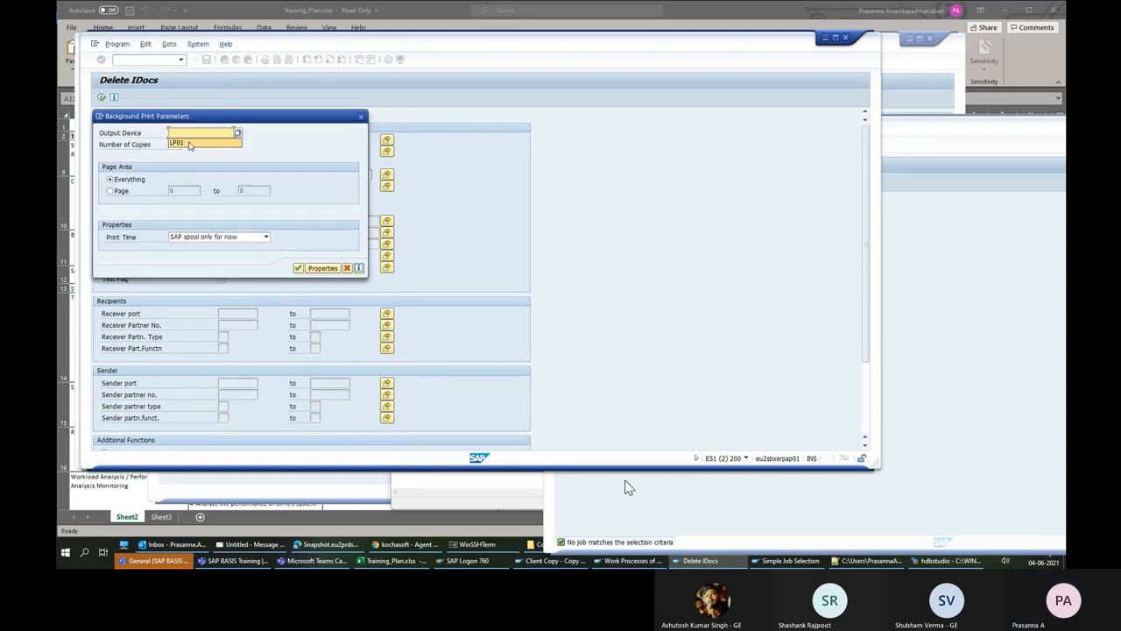
pyautogui.click(298, 267)
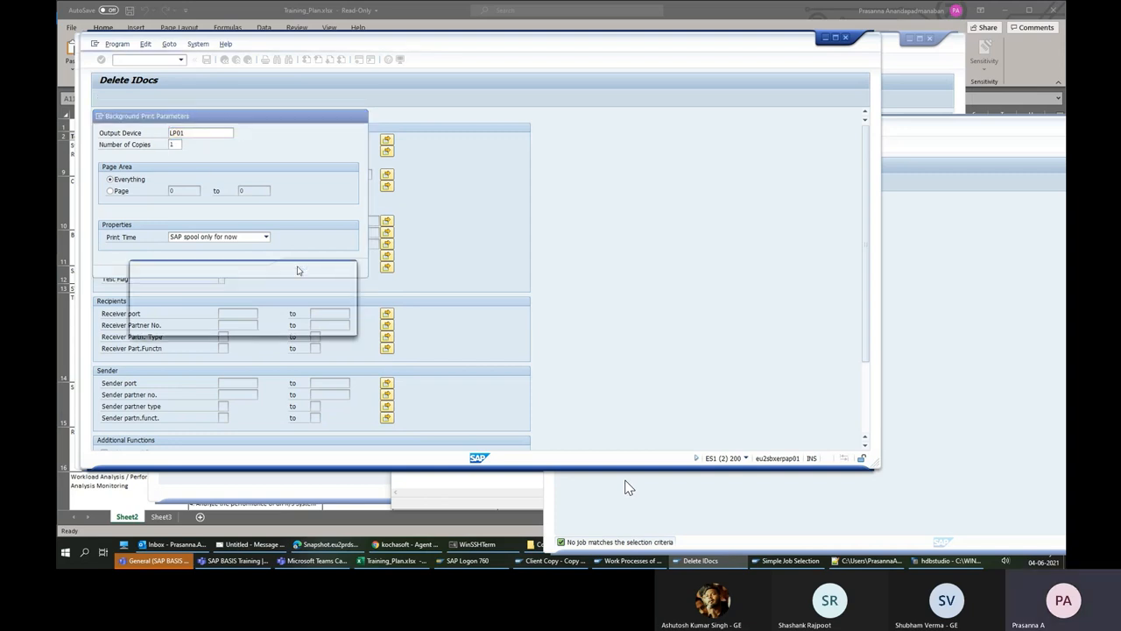
pyautogui.click(336, 325)
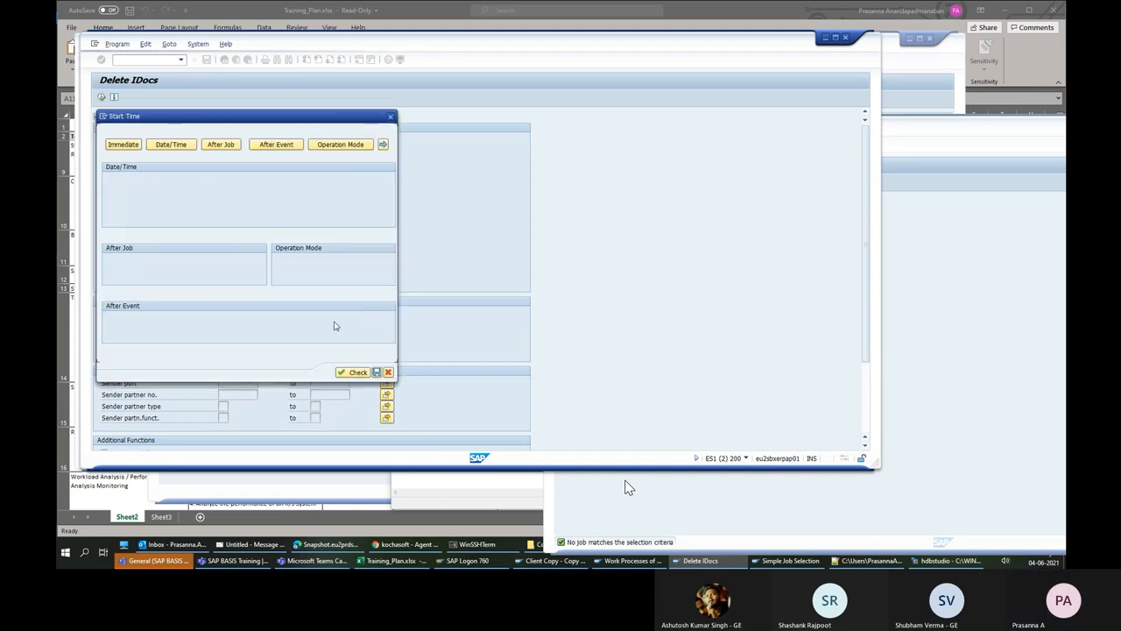
# Schedule the background job by date and time, with a scheduled start date of 04.06.2021.
pyautogui.click(191, 144)
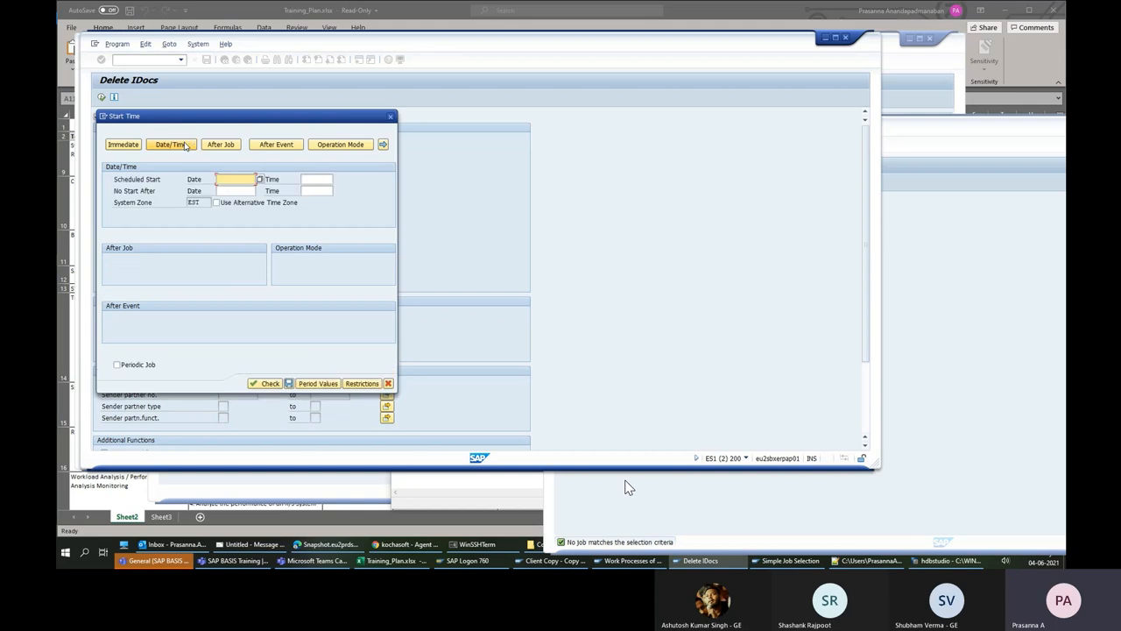
pyautogui.click(264, 179)
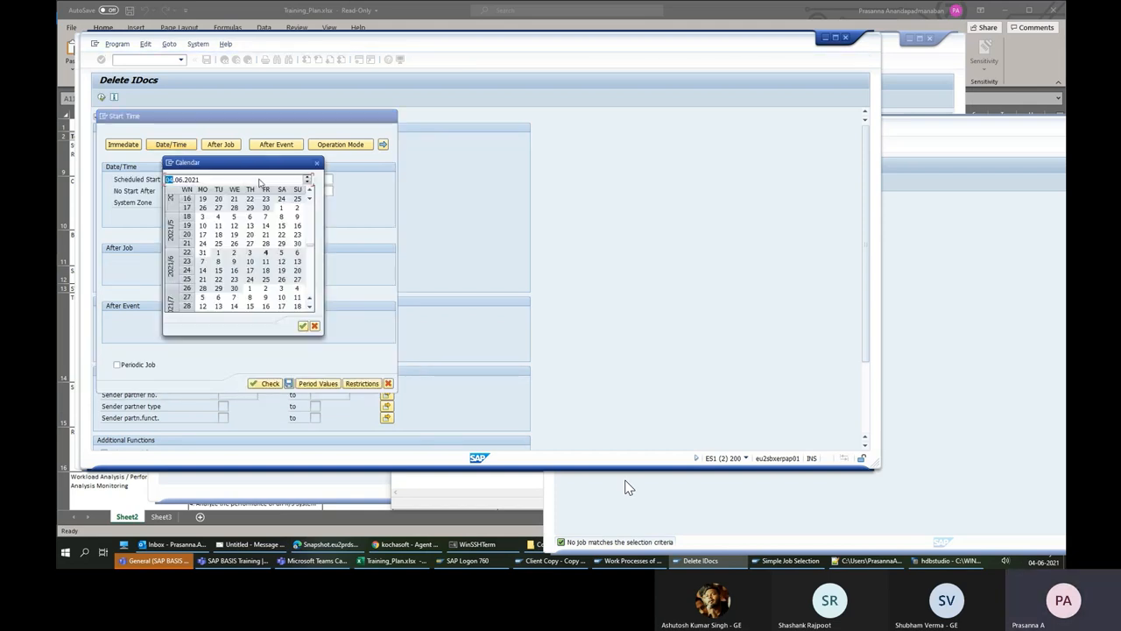
pyautogui.doubleClick(266, 253)
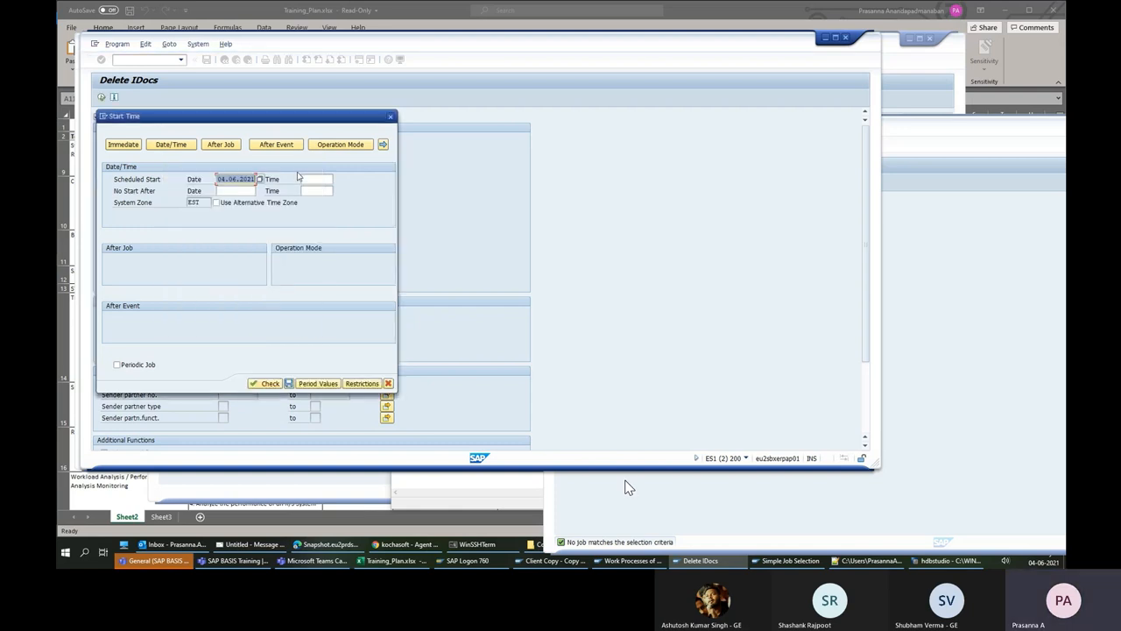
# Try to save the job with a scheduled start time of 01:50:00, and change the time to 01:52:00.
pyautogui.click(336, 179)
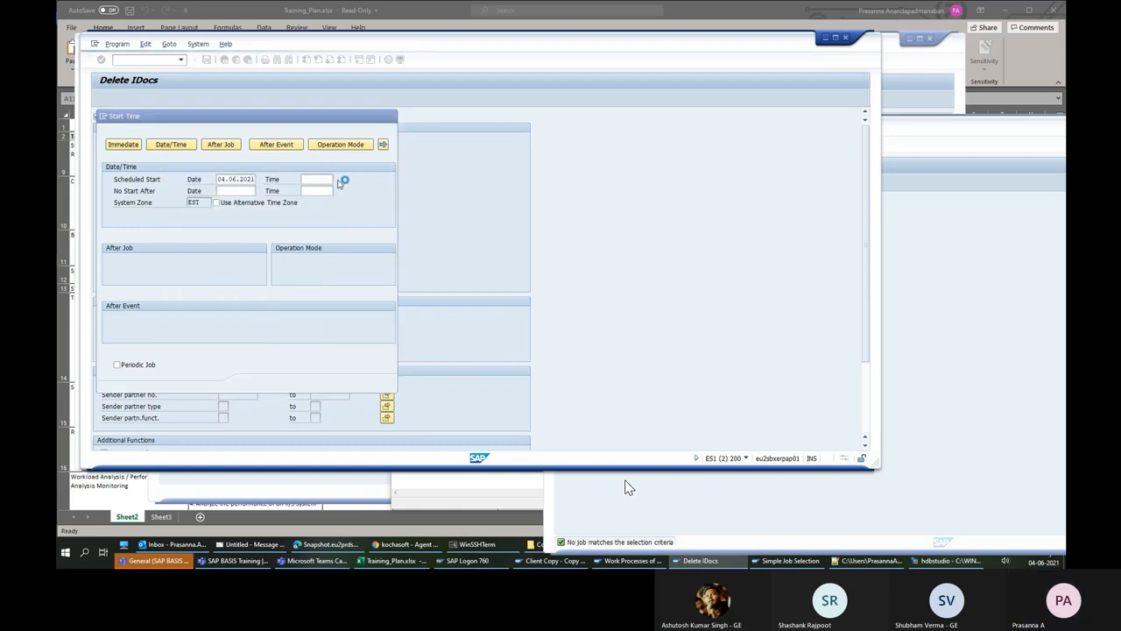
pyautogui.click(202, 202)
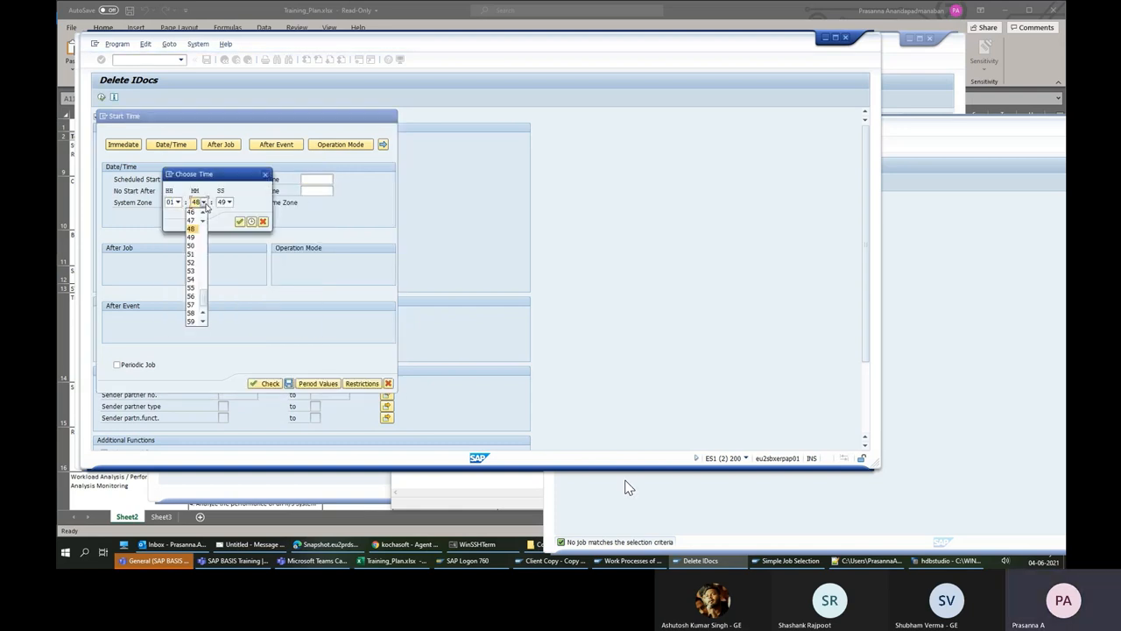
pyautogui.click(193, 248)
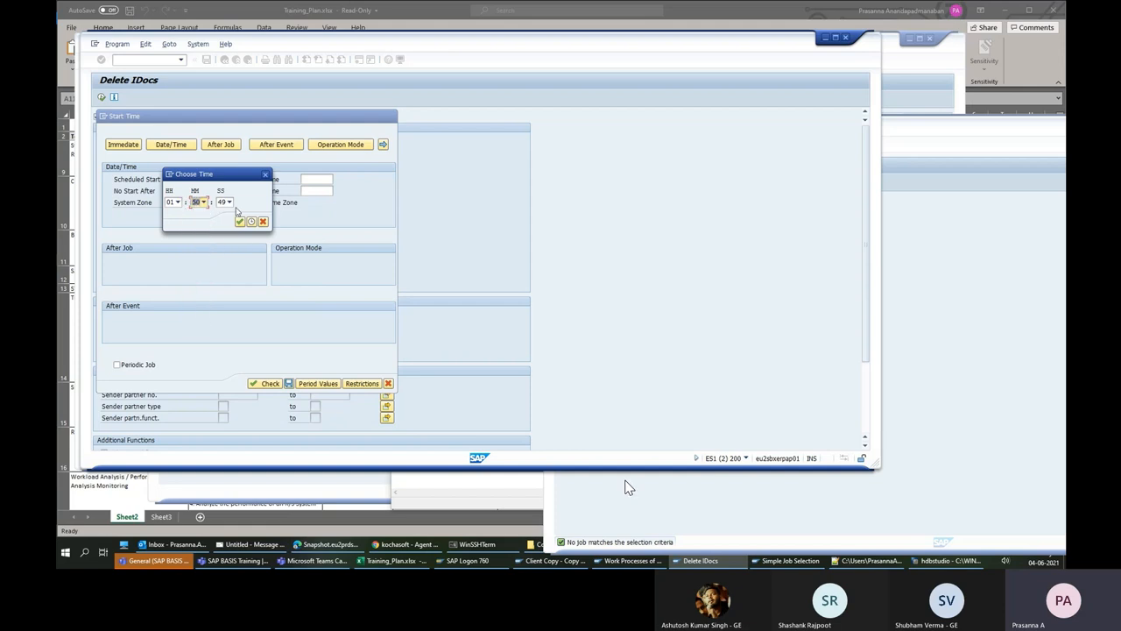
pyautogui.click(228, 203)
pyautogui.scroll(6, 218, 243)
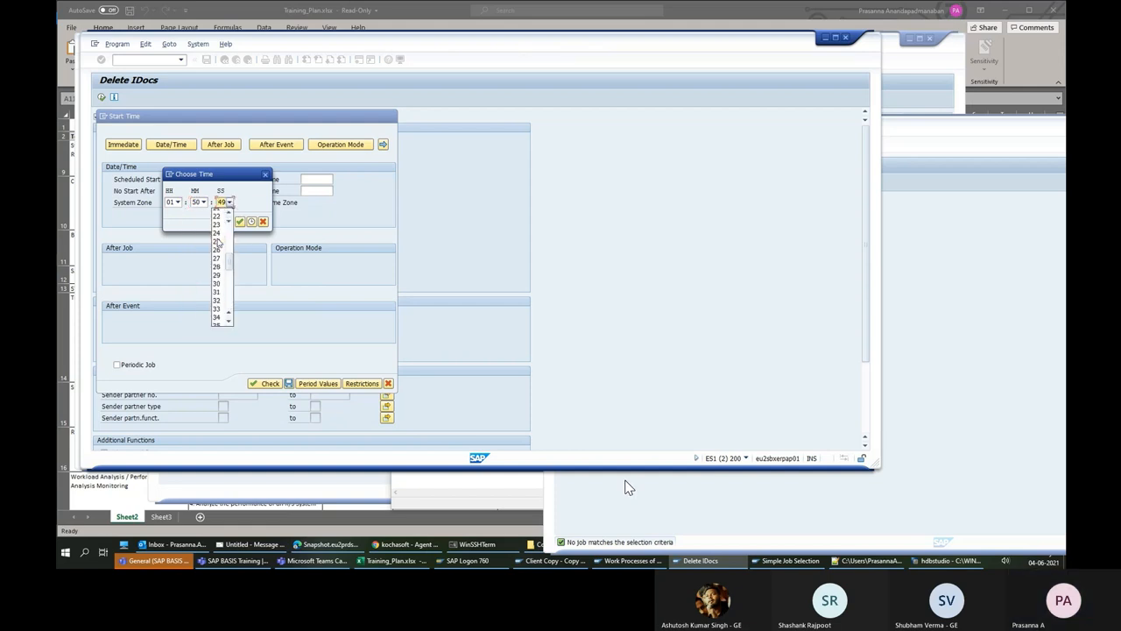
pyautogui.scroll(7, 218, 243)
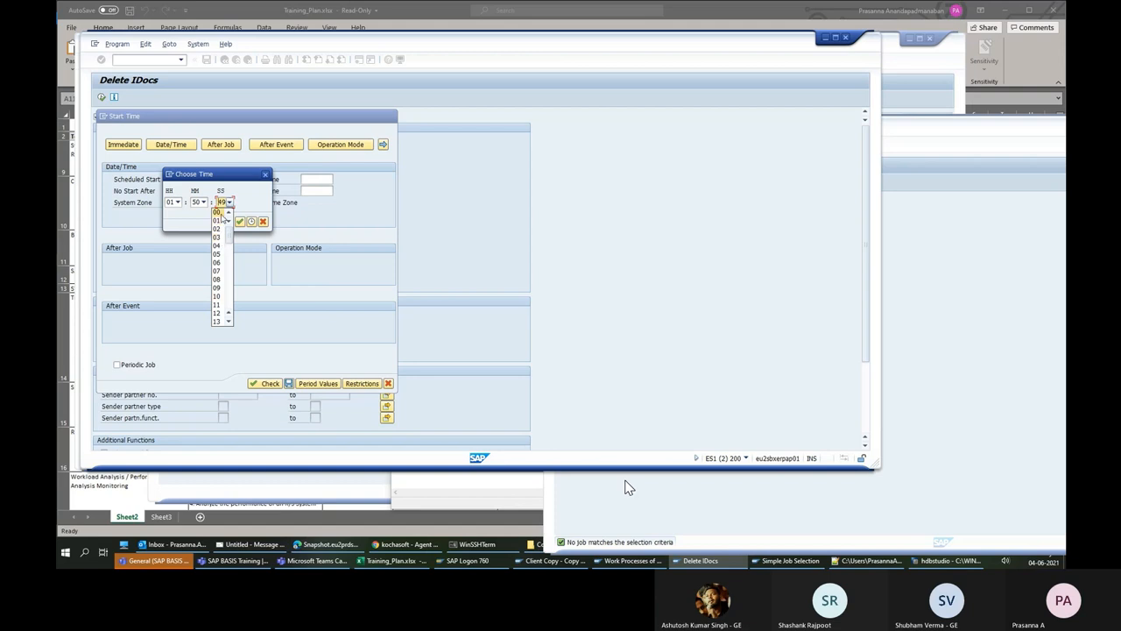
pyautogui.click(217, 212)
pyautogui.click(239, 222)
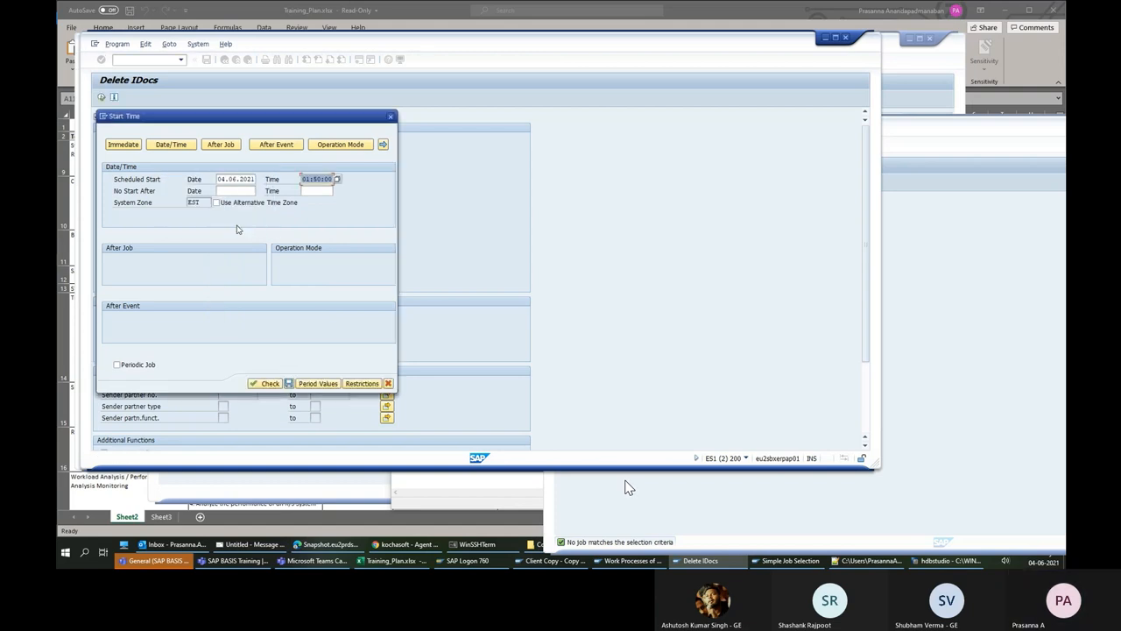
pyautogui.click(289, 384)
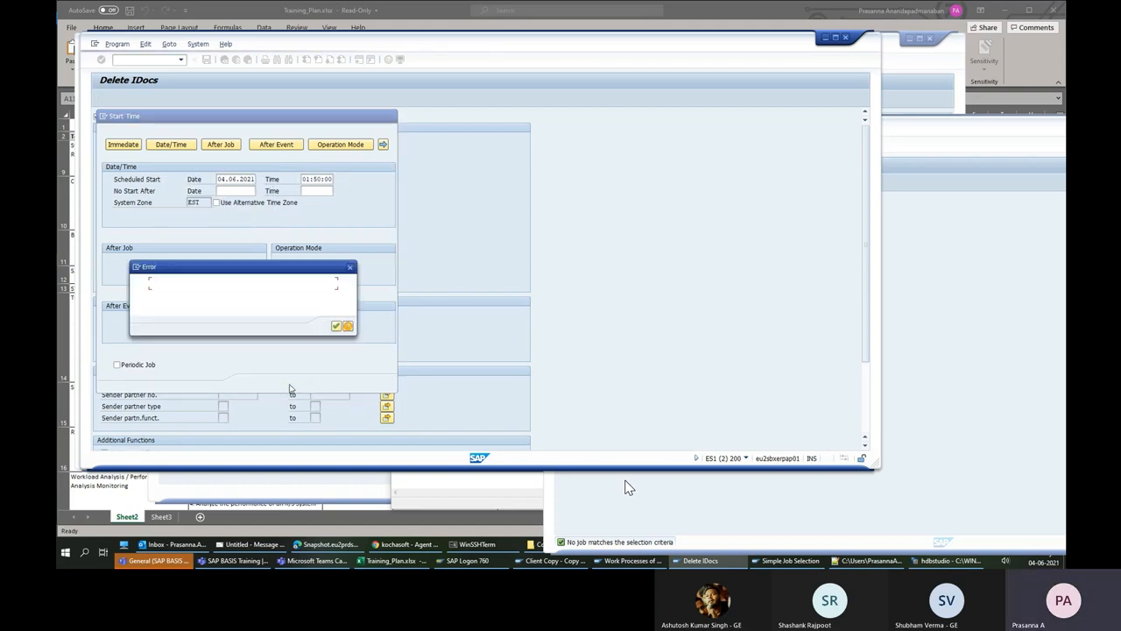
pyautogui.click(336, 326)
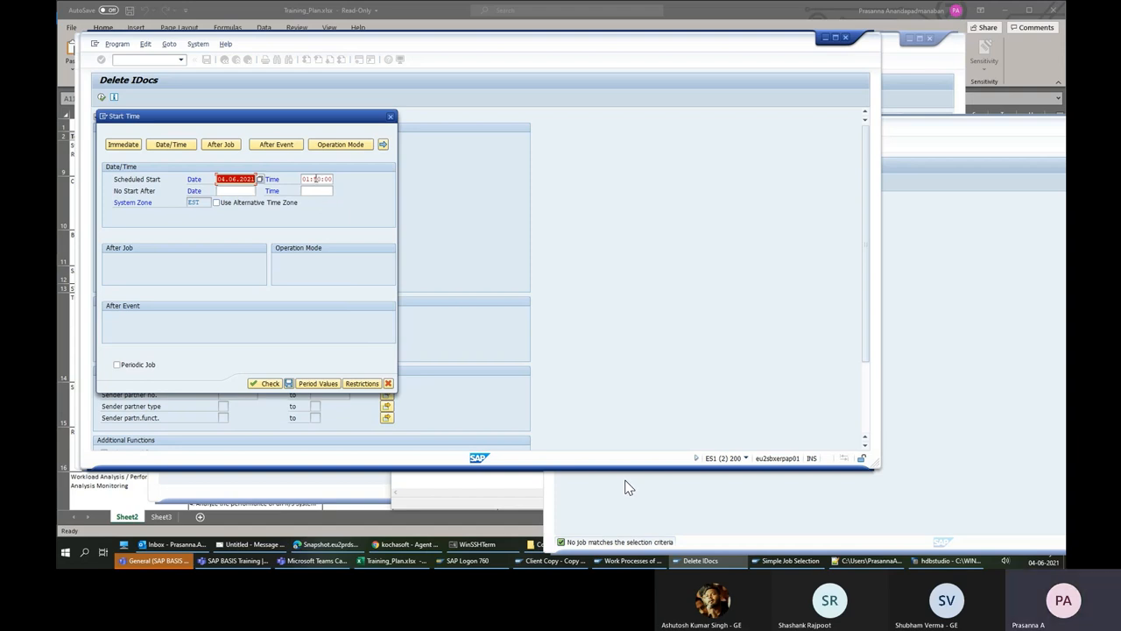
pyautogui.press('Tab')
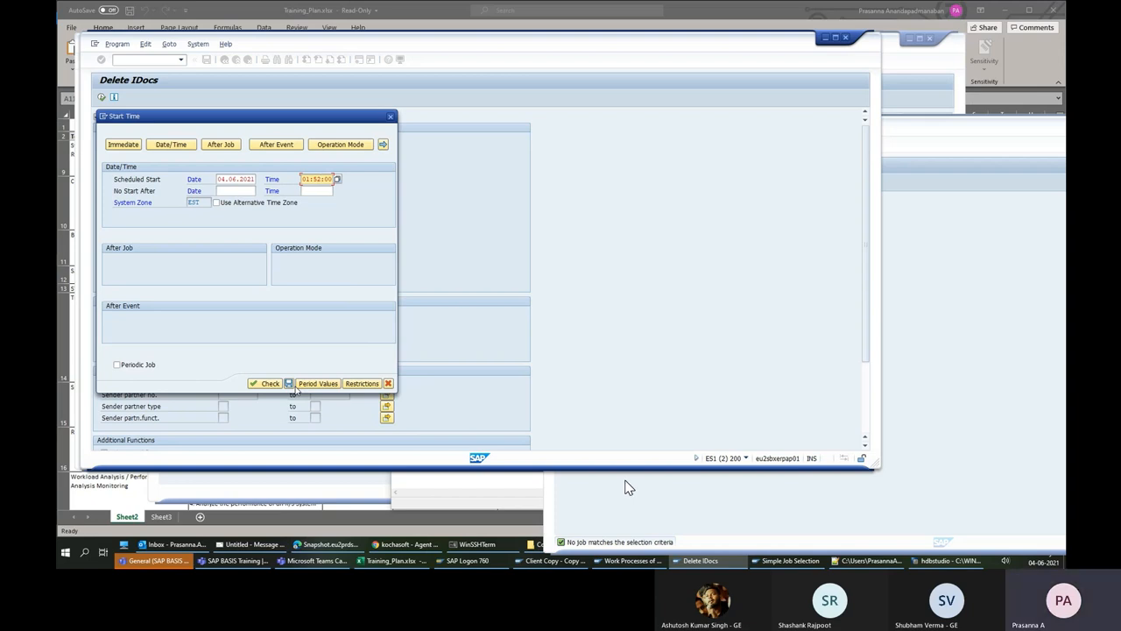
# Place the Work Processes session beside the Start Time dialog and compare its system time and time zone with the job's system zone.
pyautogui.click(627, 560)
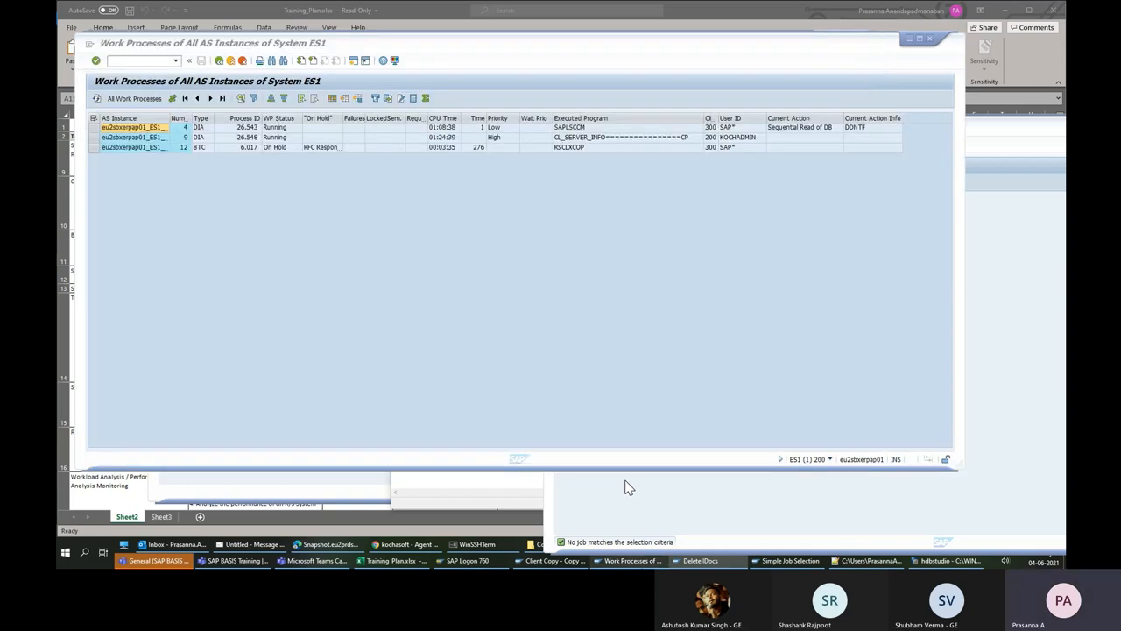
pyautogui.moveTo(354, 46); pyautogui.dragTo(873, 111)
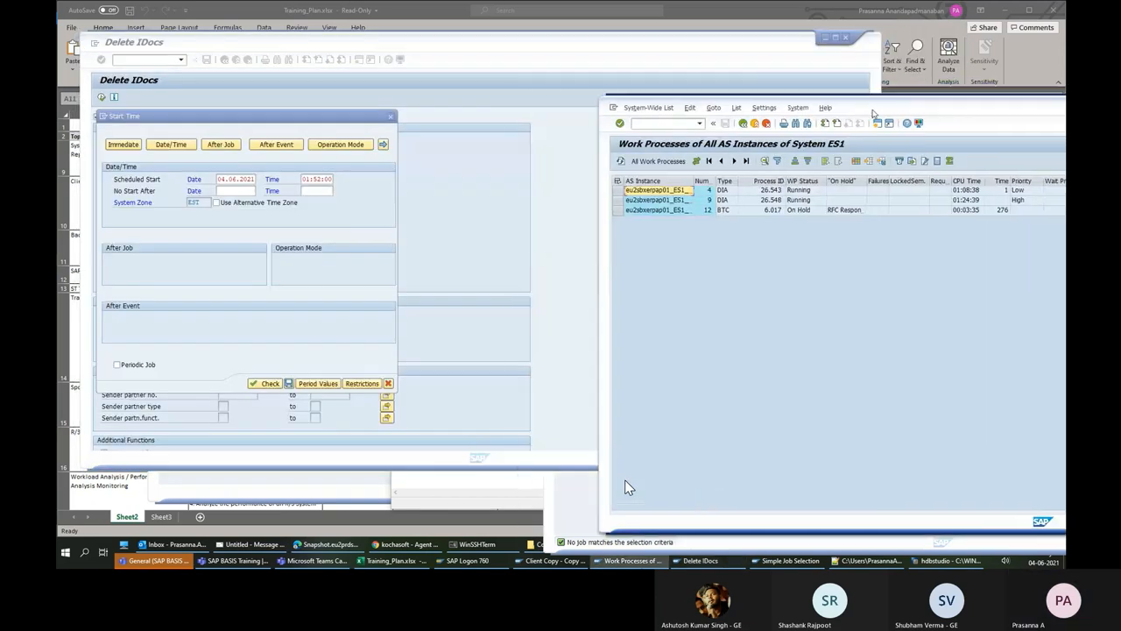
pyautogui.click(797, 108)
pyautogui.click(817, 251)
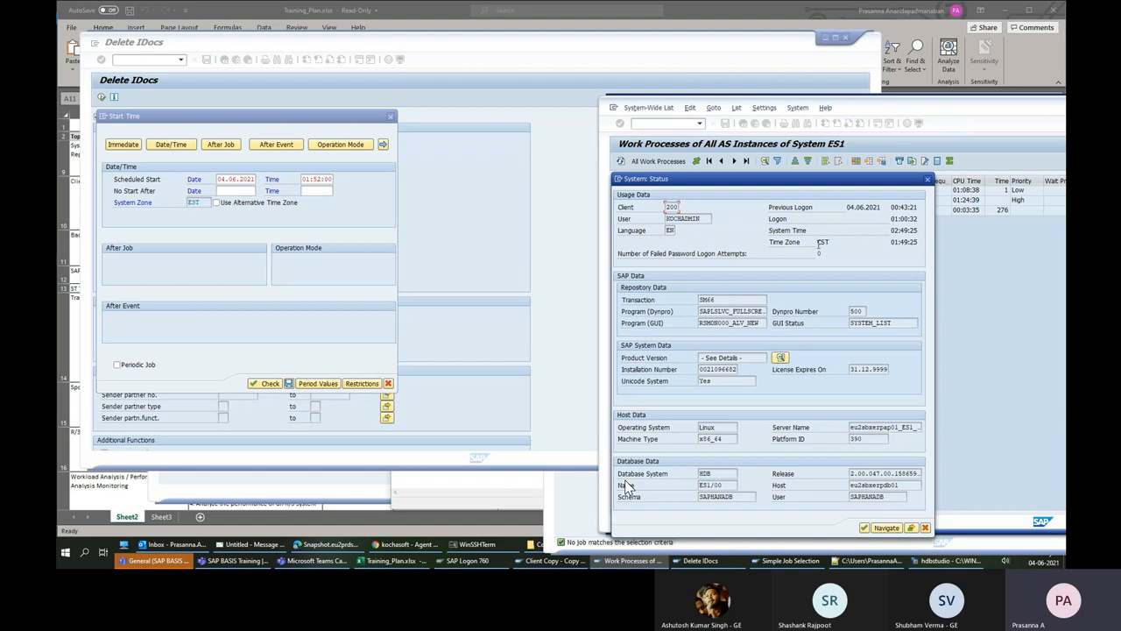
pyautogui.click(202, 205)
pyautogui.click(1034, 306)
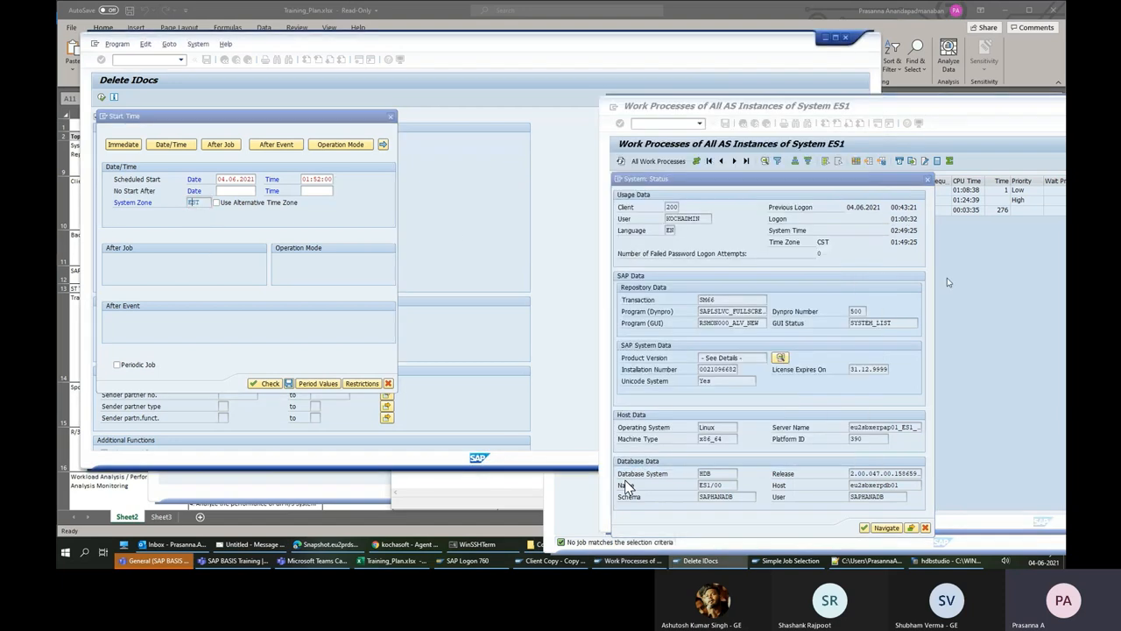
# Set the job's scheduled start time to 02:51:00 and save the background job.
pyautogui.click(330, 180)
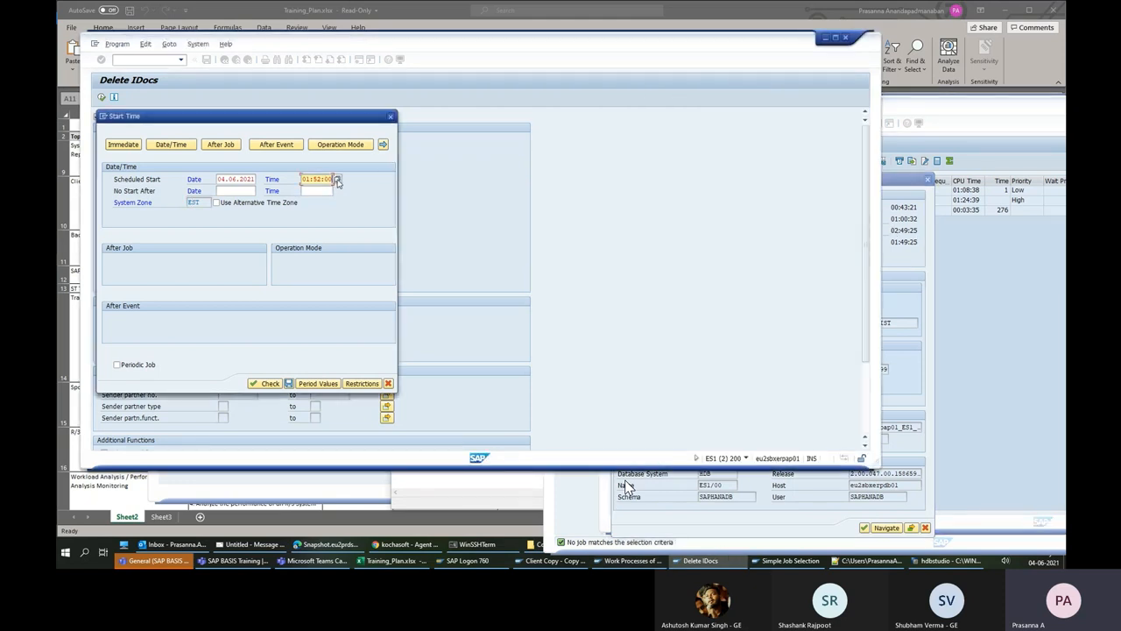
pyautogui.click(337, 179)
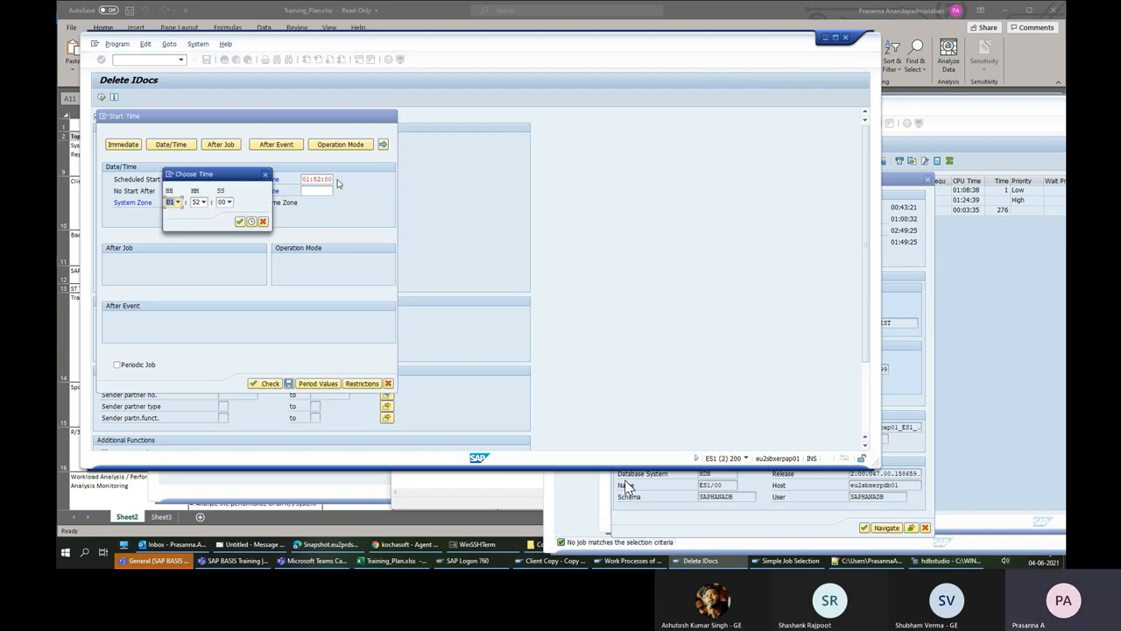
pyautogui.click(178, 203)
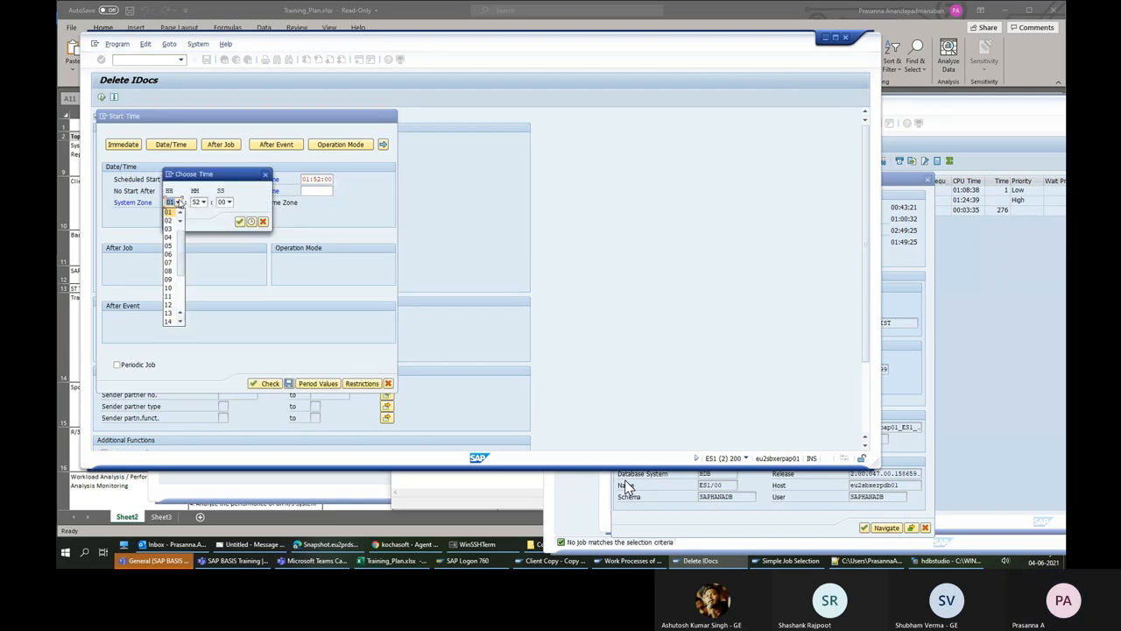
pyautogui.click(170, 227)
pyautogui.click(202, 202)
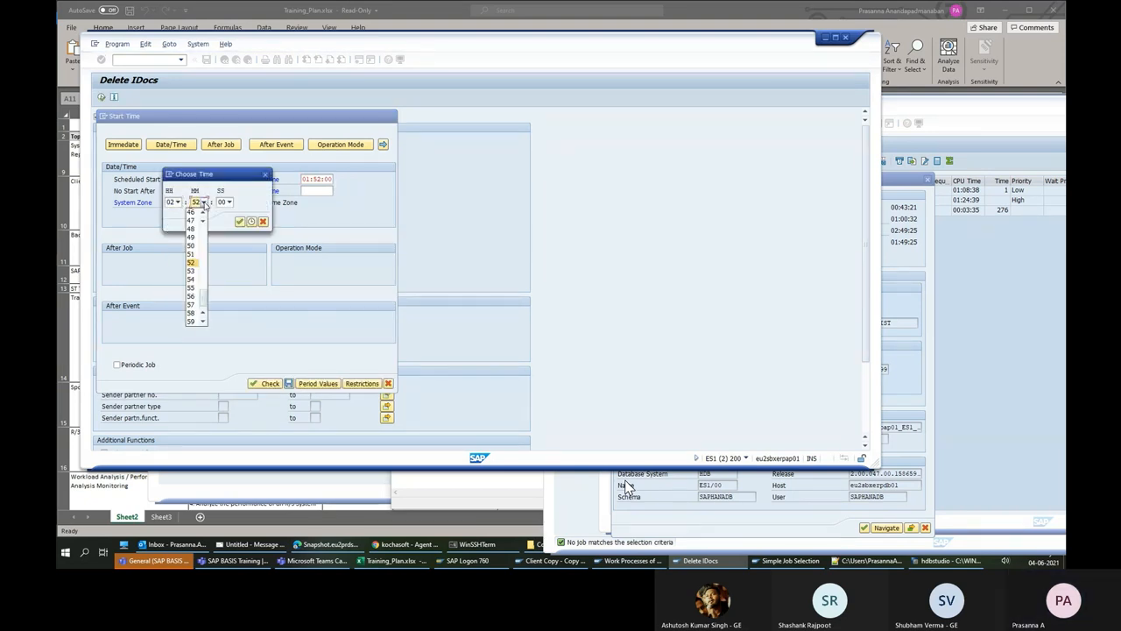
pyautogui.click(191, 254)
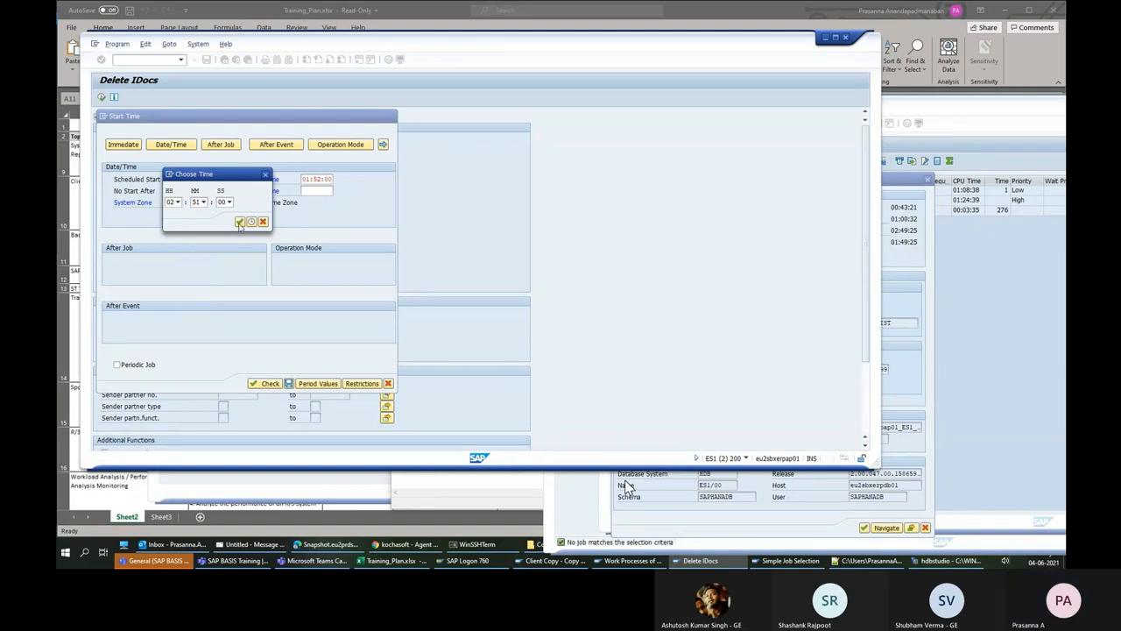
pyautogui.click(239, 221)
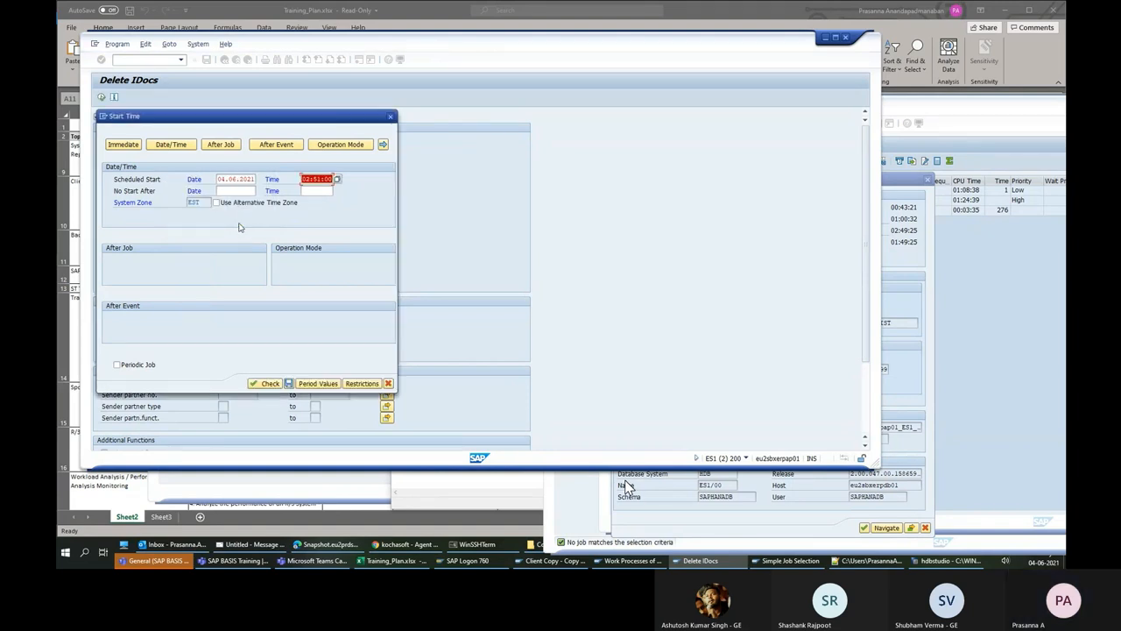
pyautogui.click(289, 382)
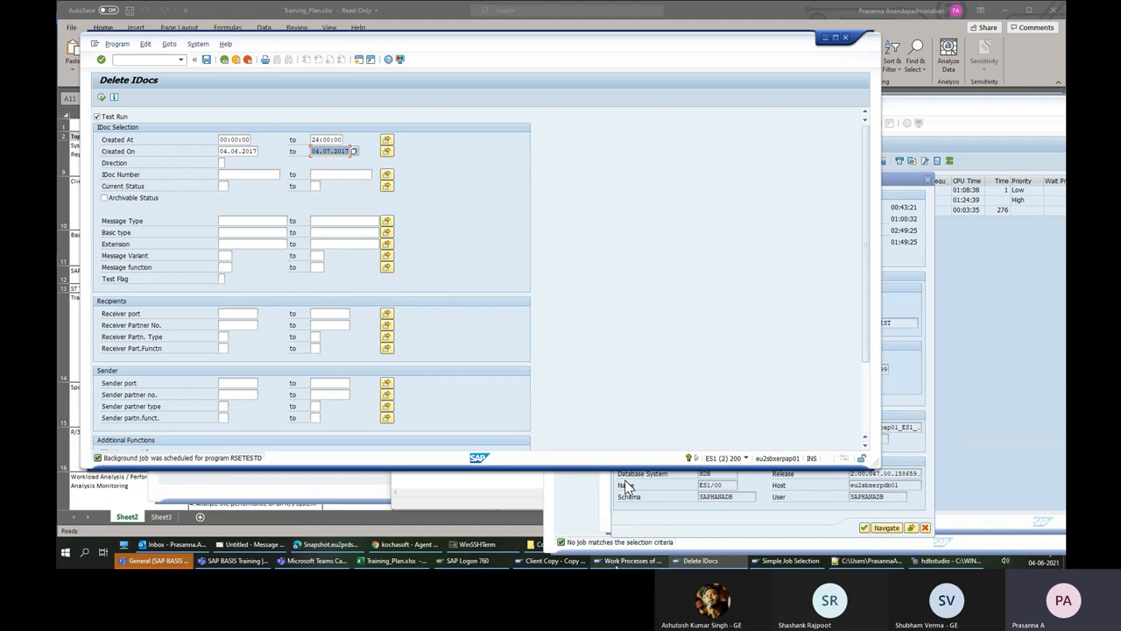
# Switch to the job selection session, search for RSETESTD jobs again and examine the found job's details.
pyautogui.click(627, 487)
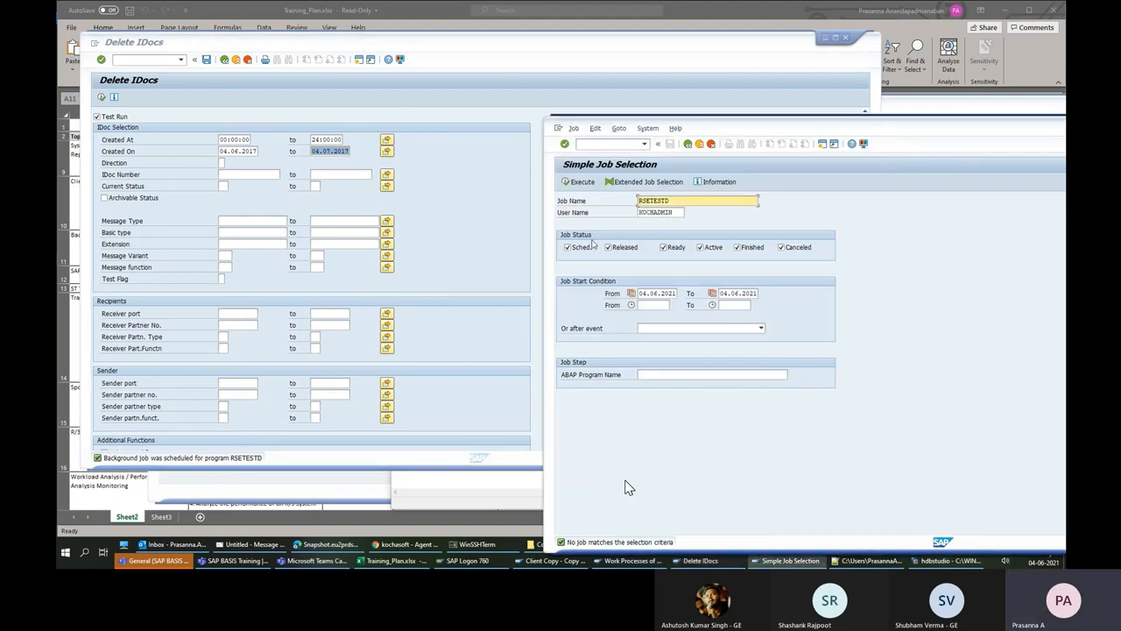
pyautogui.click(577, 181)
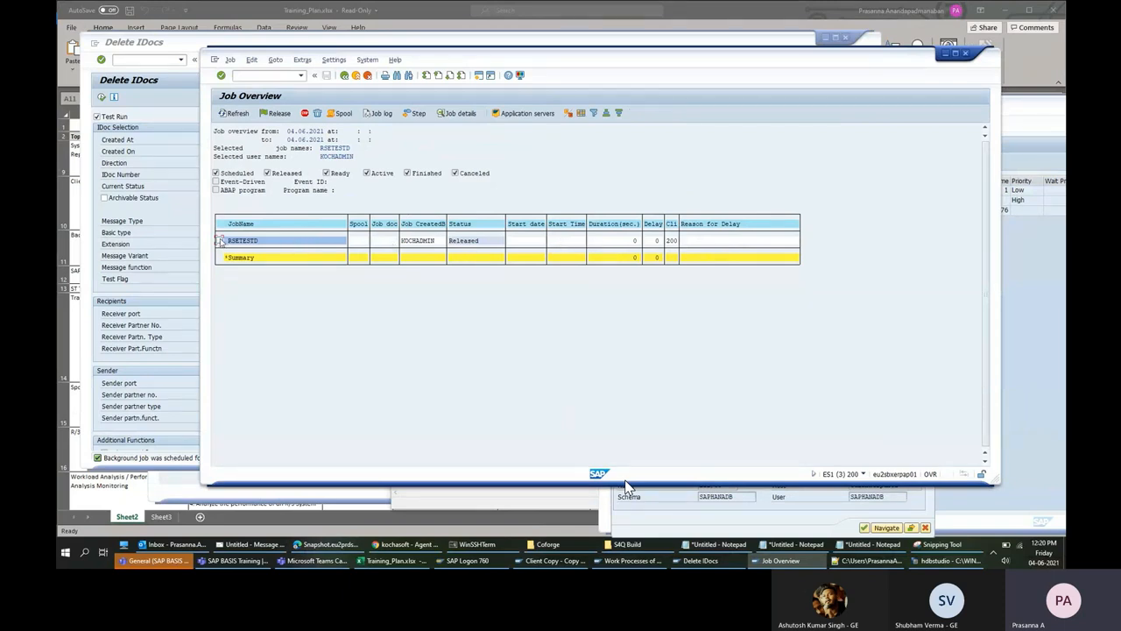
pyautogui.click(467, 114)
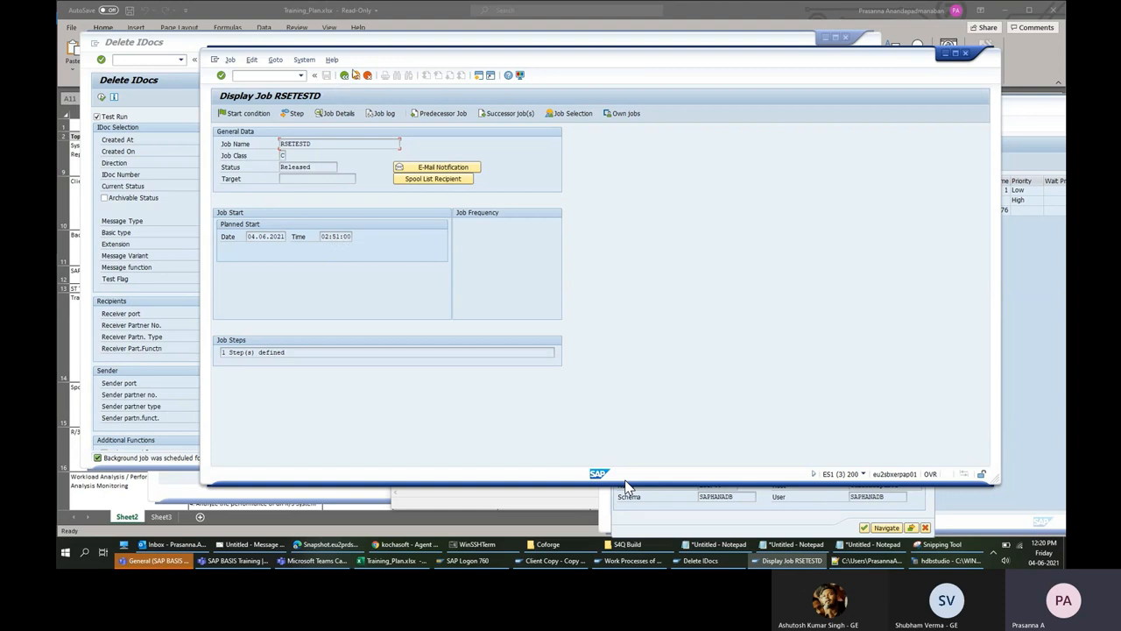
pyautogui.click(345, 77)
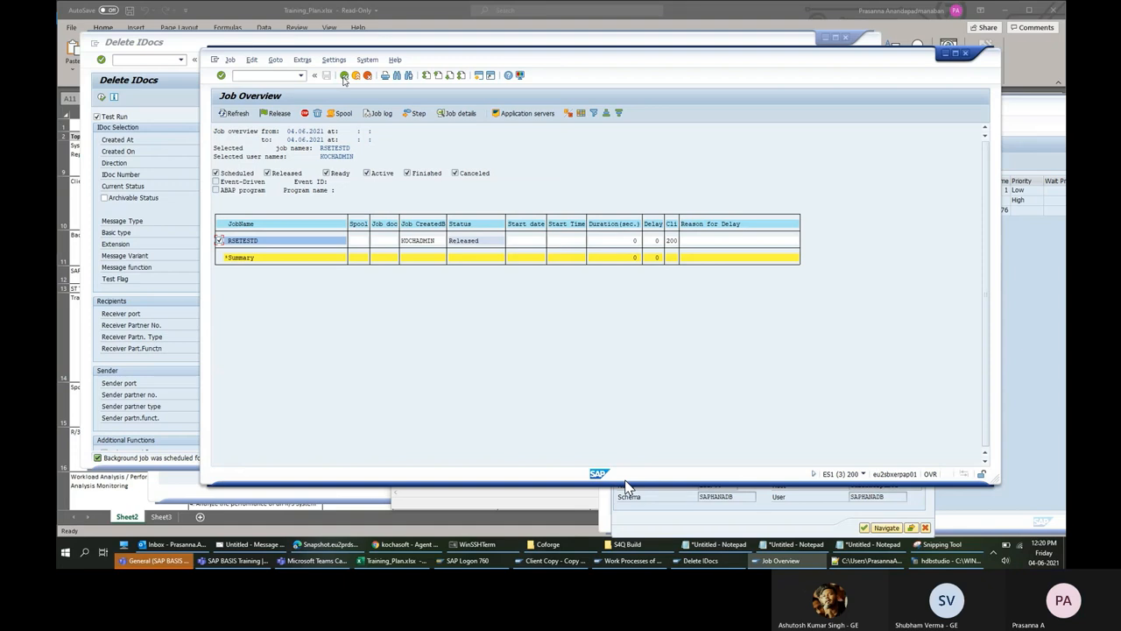
# Refresh the job overview and check the current system time in the system status details.
pyautogui.click(237, 114)
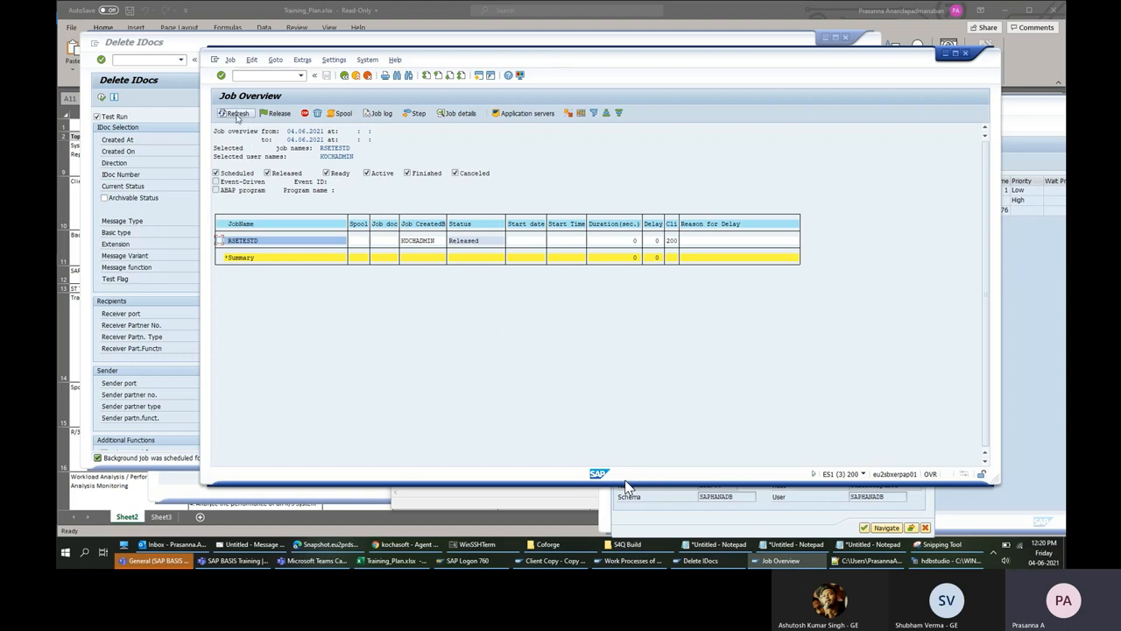
pyautogui.click(368, 59)
pyautogui.click(418, 201)
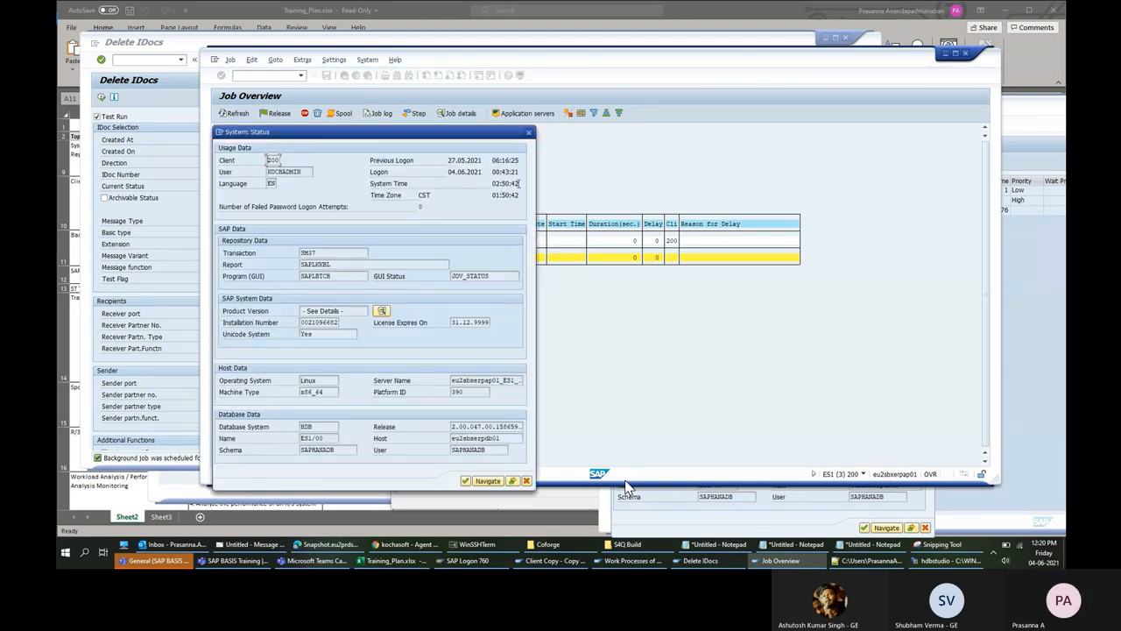
pyautogui.click(528, 134)
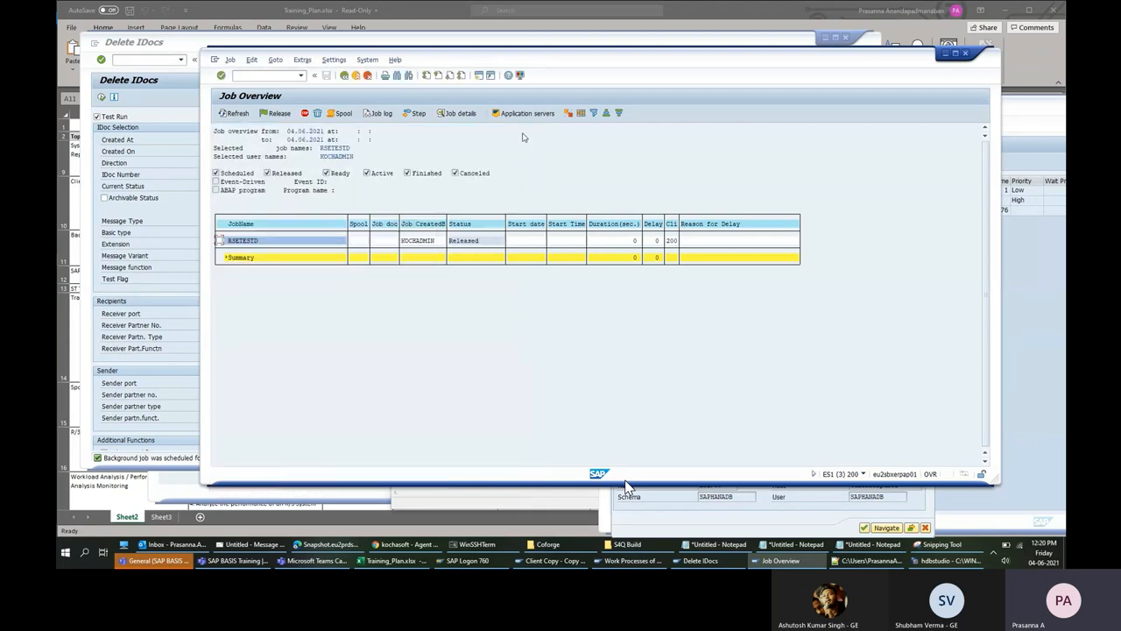
# Refresh the job overview repeatedly to follow the RSETESTD job's status through to completion.
pyautogui.click(236, 113)
pyautogui.click(237, 113)
pyautogui.click(244, 117)
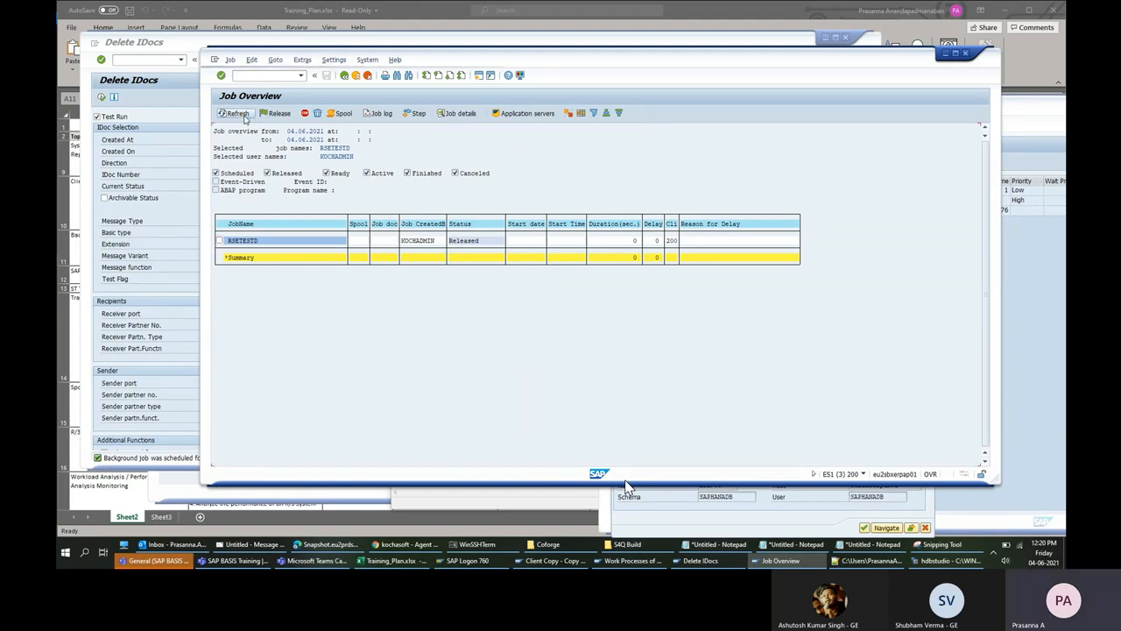
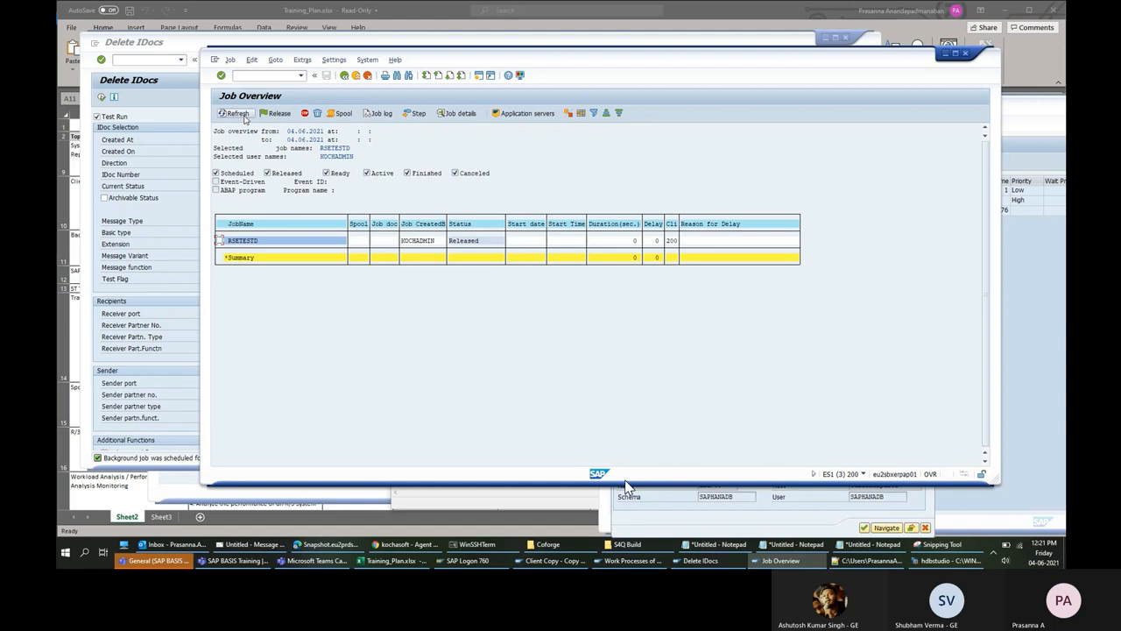
pyautogui.click(239, 114)
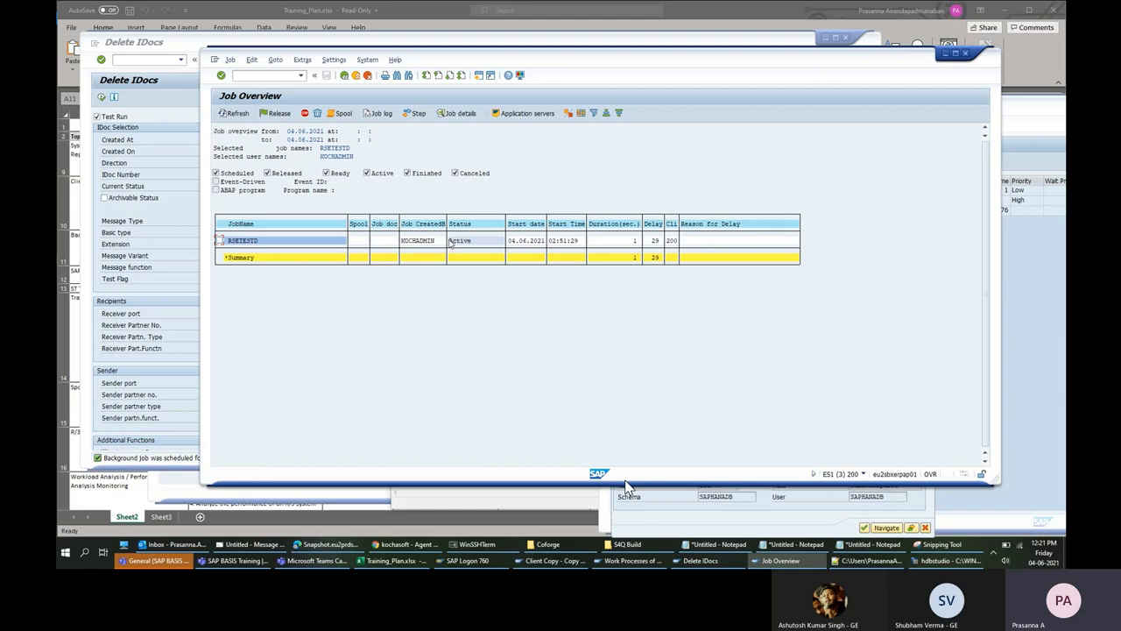
pyautogui.moveTo(450, 240); pyautogui.dragTo(483, 242)
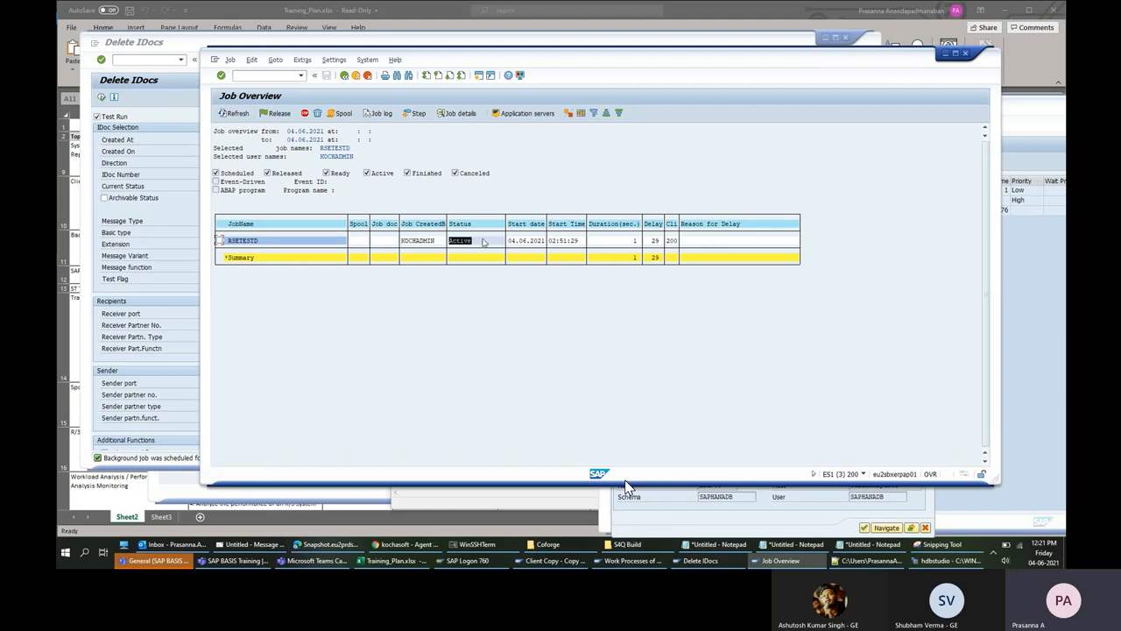
pyautogui.click(235, 114)
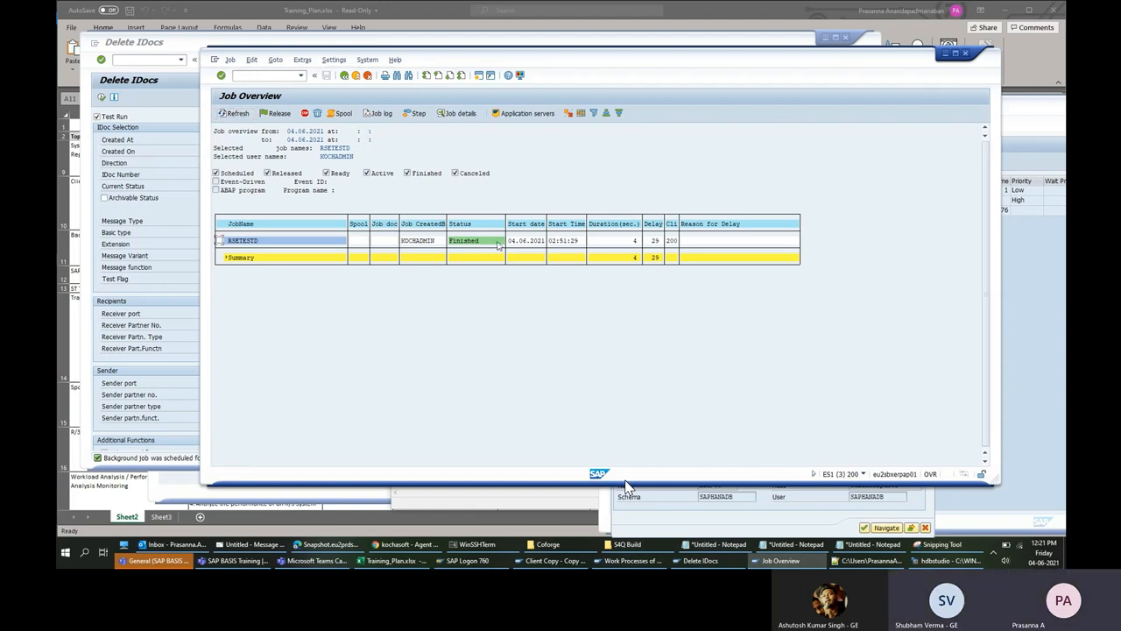
# Close the system status details in the work process session and try to release the finished RSETESTD job.
pyautogui.click(236, 114)
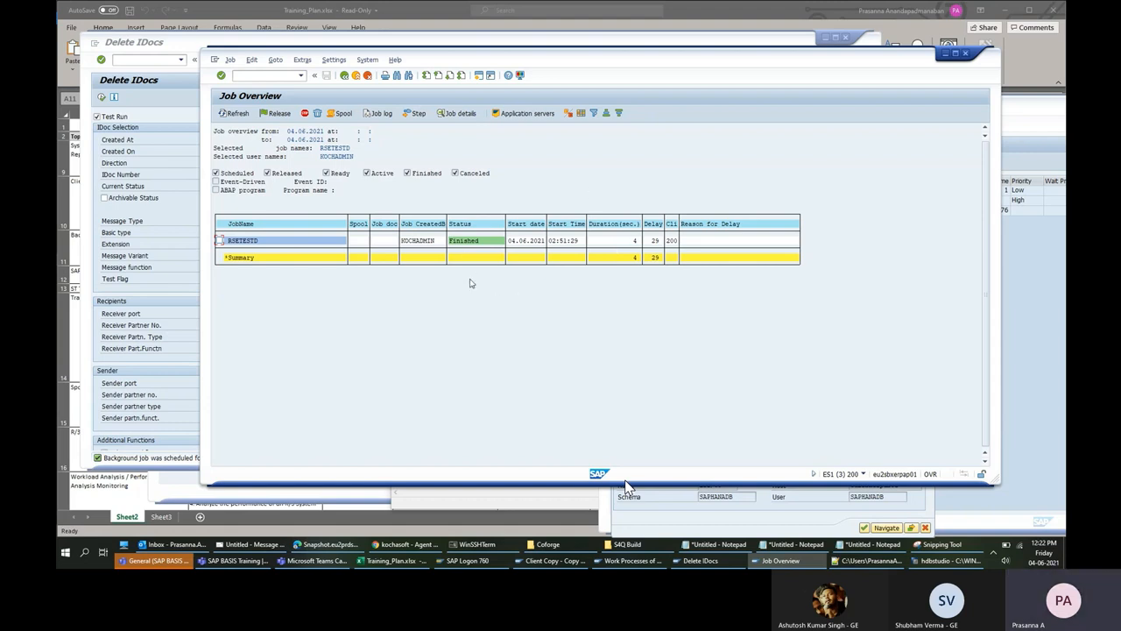
pyautogui.click(1059, 313)
pyautogui.click(927, 178)
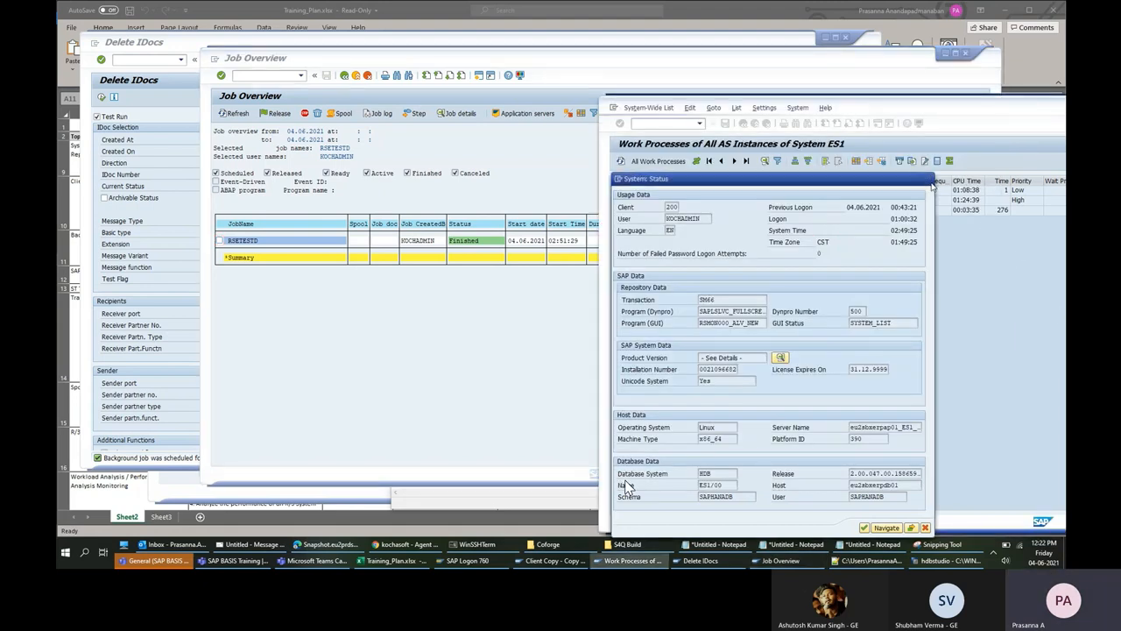
pyautogui.click(542, 138)
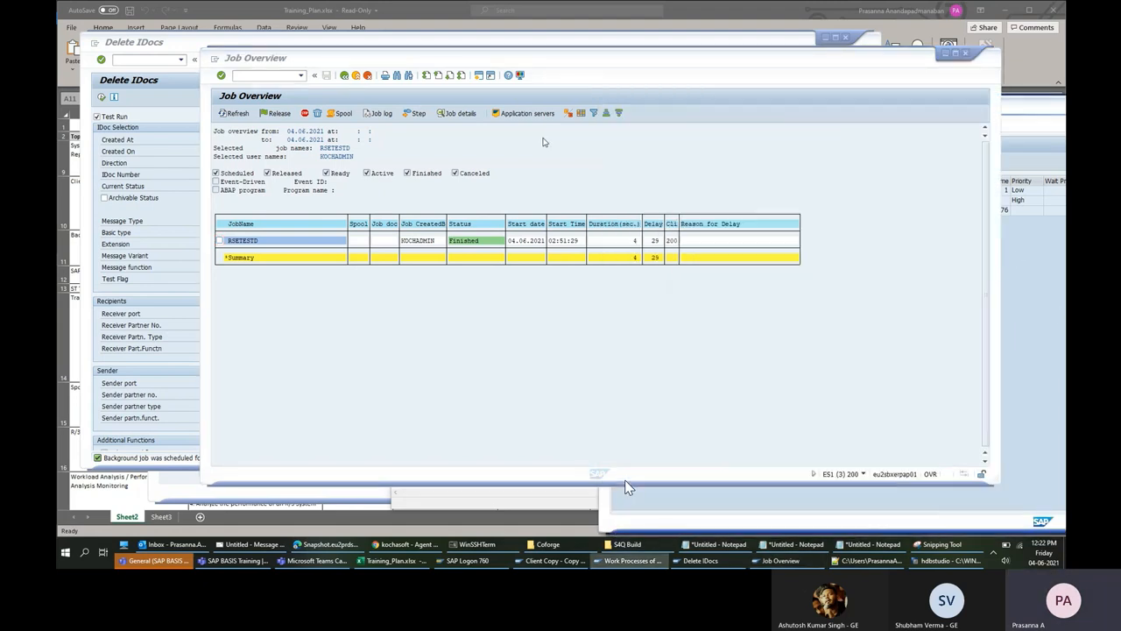
pyautogui.click(272, 113)
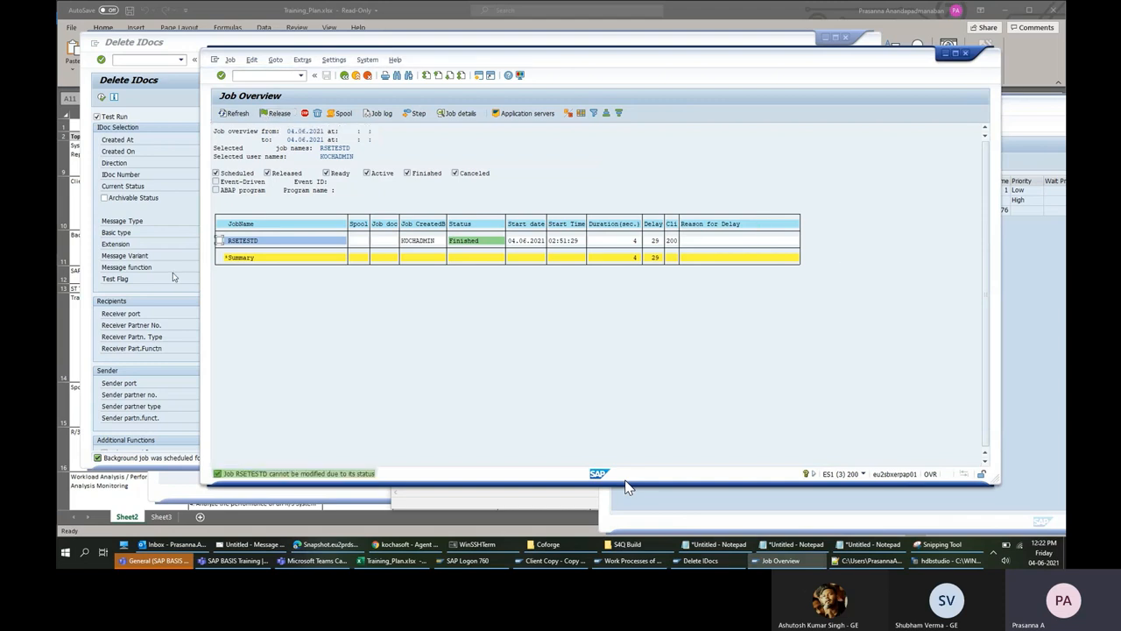
# Open the Define Job transaction SM36 in the job overview session.
pyautogui.click(176, 275)
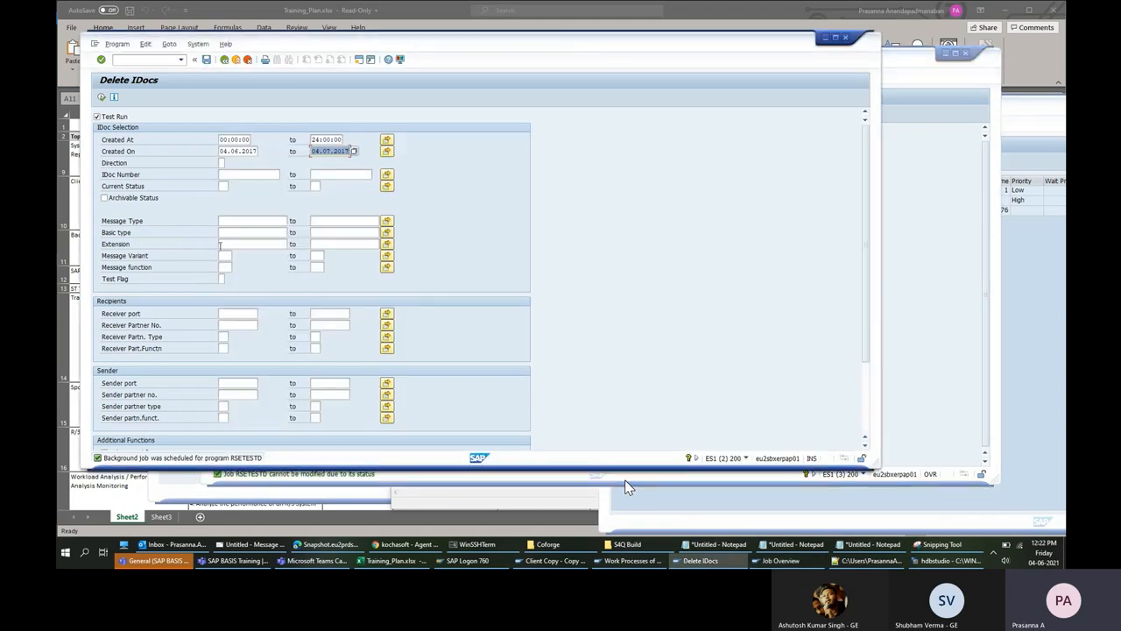
pyautogui.click(116, 43)
pyautogui.click(625, 482)
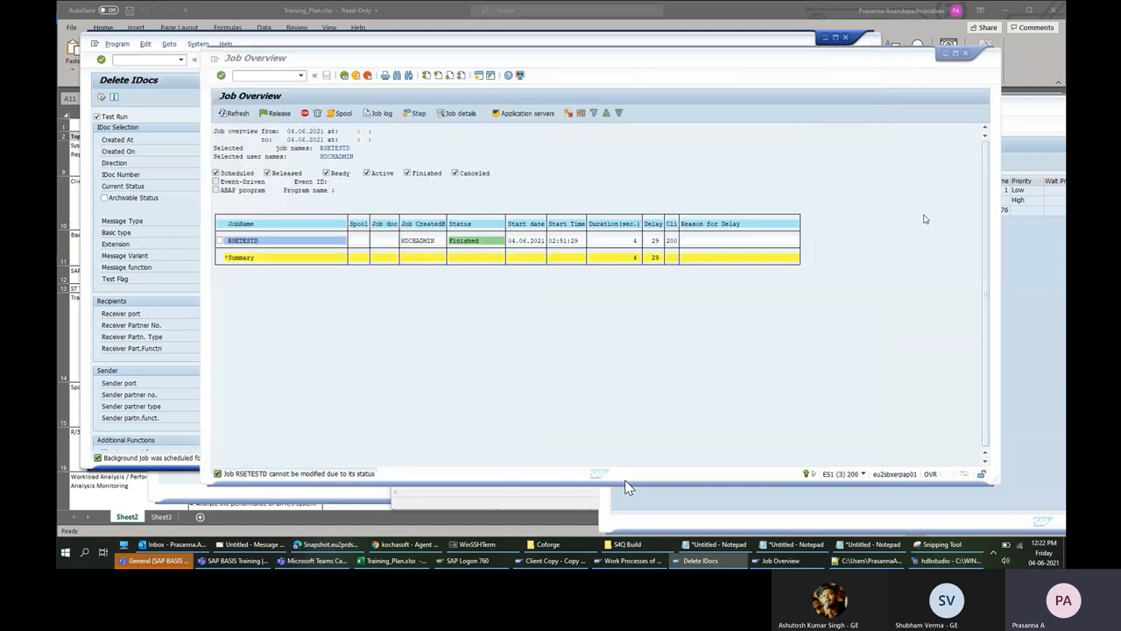
pyautogui.click(288, 77)
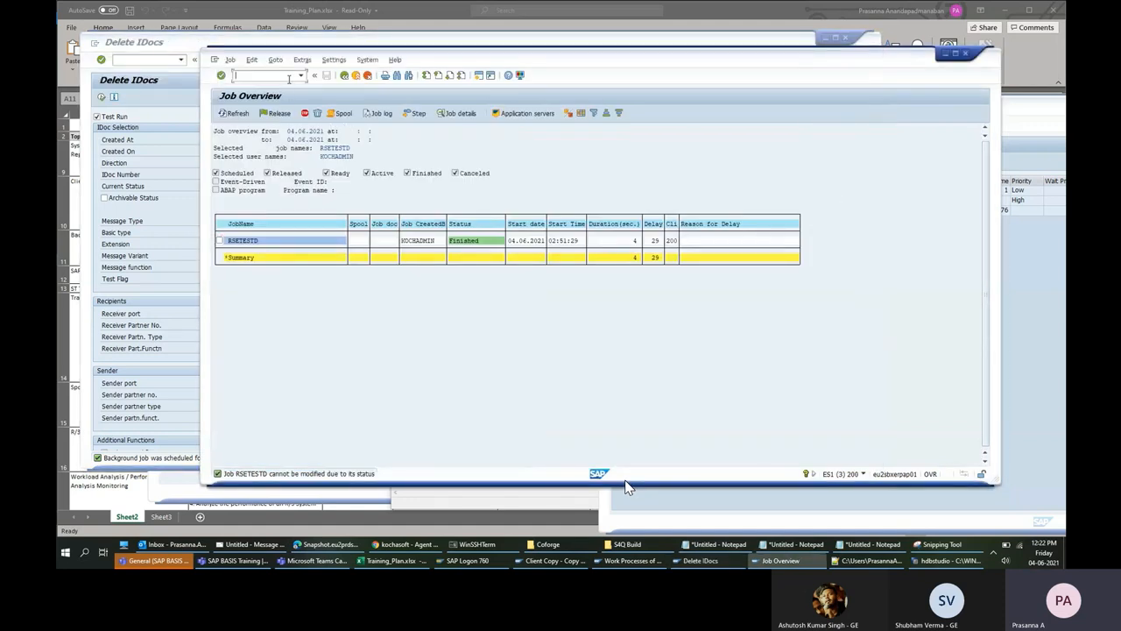
pyautogui.write('/nsm36')
pyautogui.press('Return')
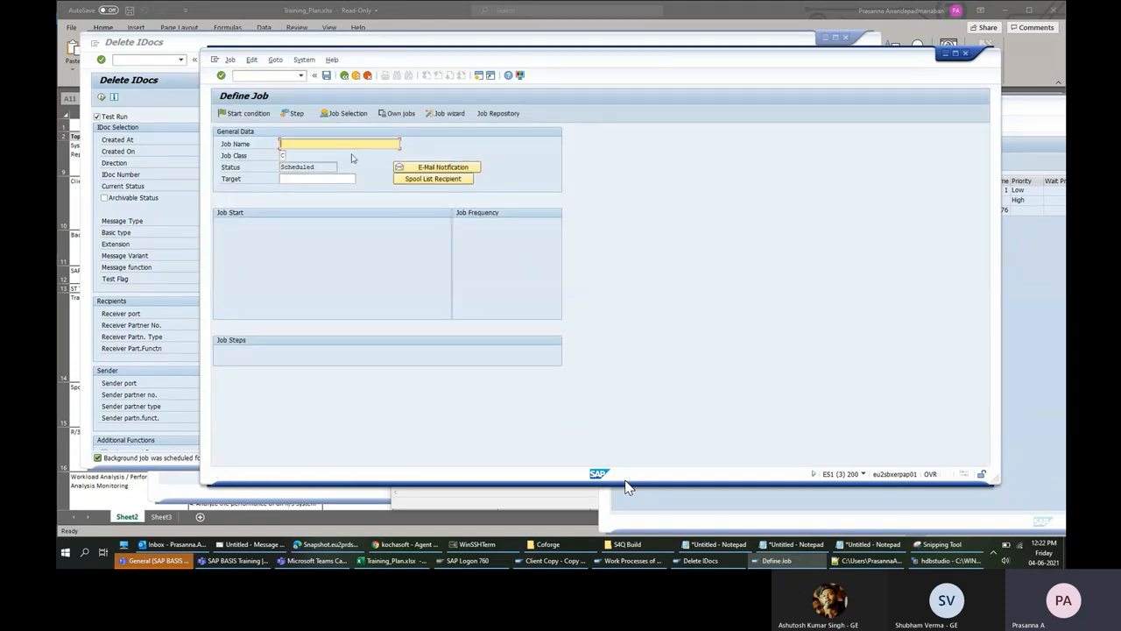
# Name the new job Ztestjob and create a step for the ABAP program RSETESTTD.
pyautogui.click(125, 175)
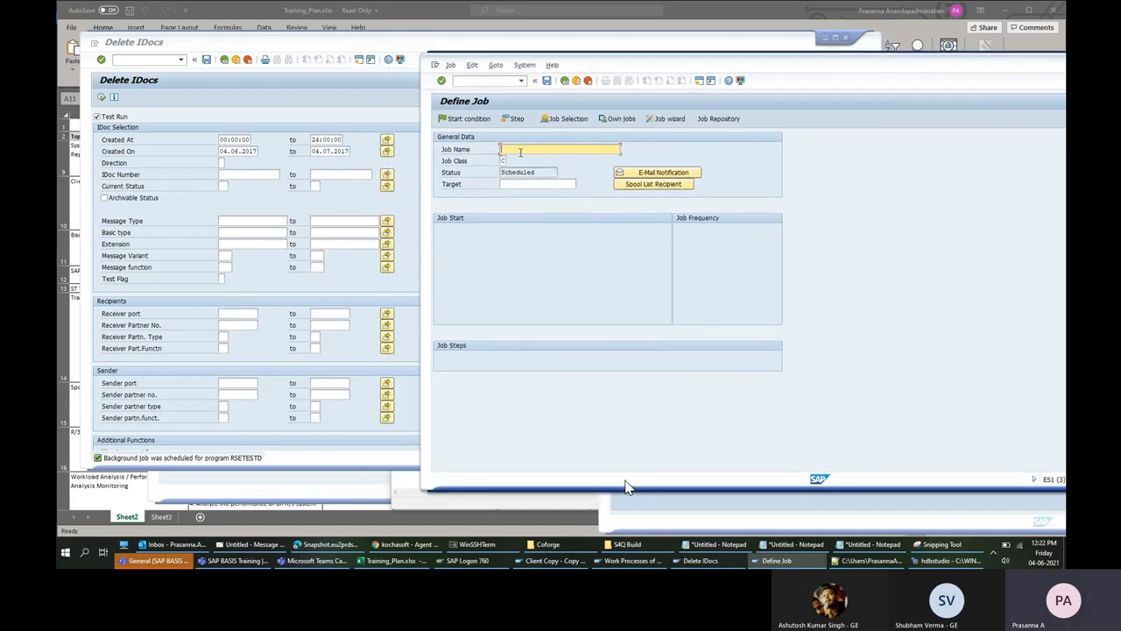
pyautogui.write('Ztestjob')
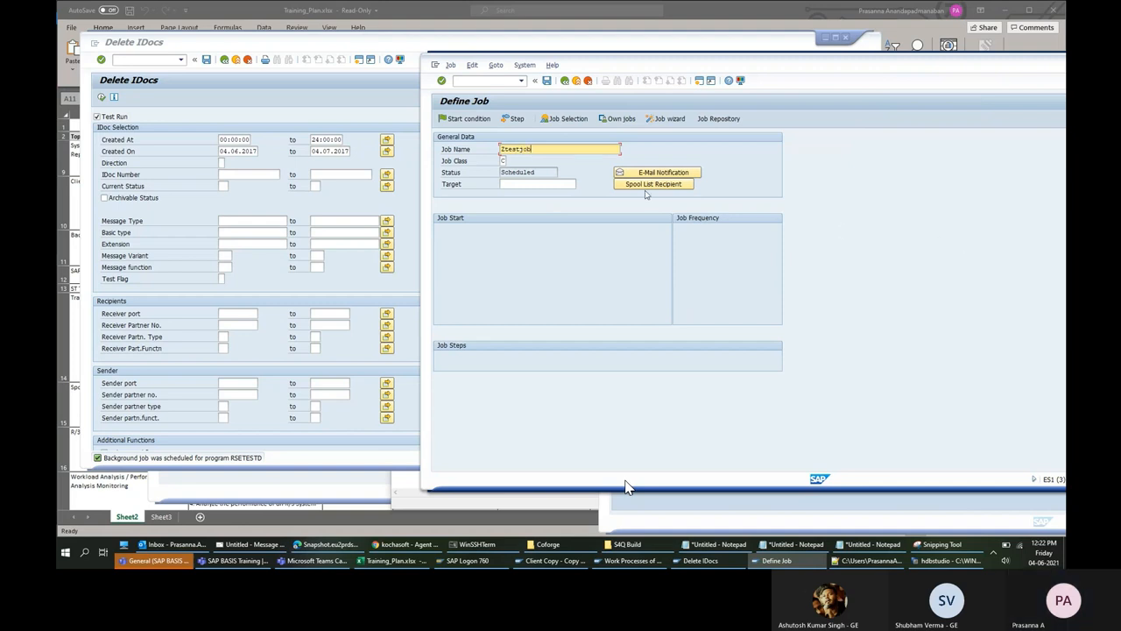
pyautogui.click(516, 120)
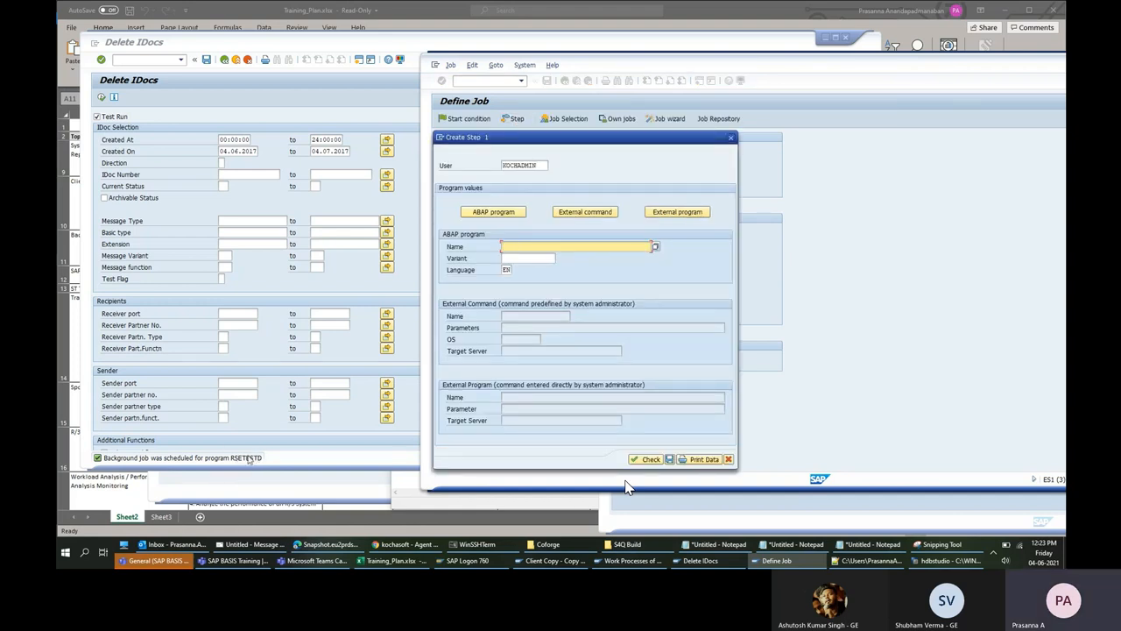
pyautogui.write('RSETESTD')
pyautogui.click(537, 259)
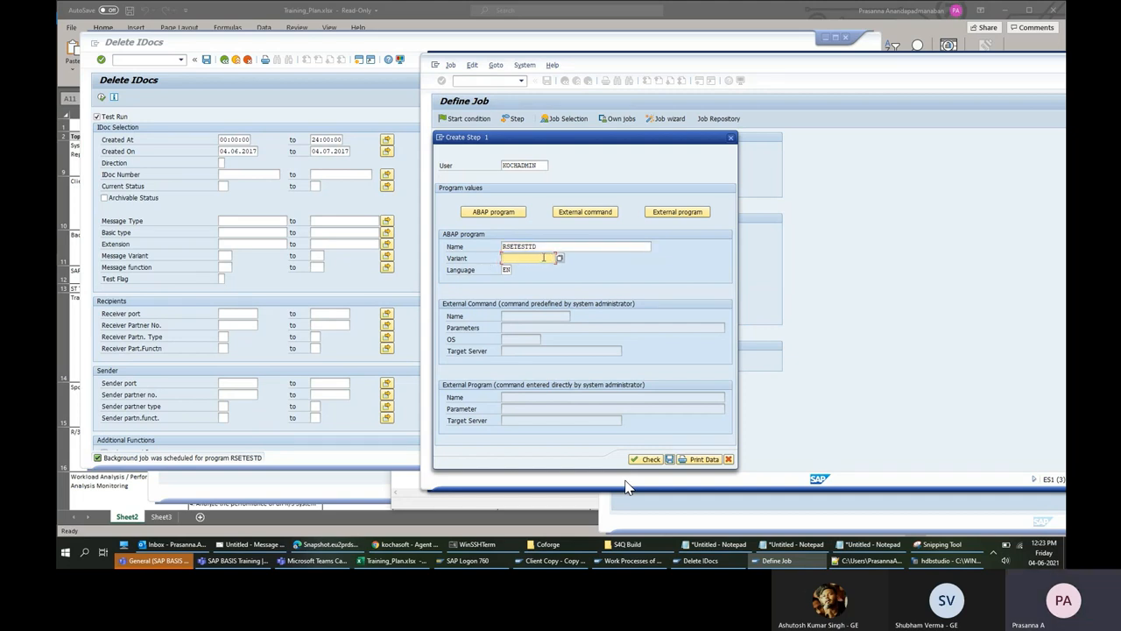
# Review the Created On dates and other selection fields in the Delete IDocs session.
pyautogui.click(287, 120)
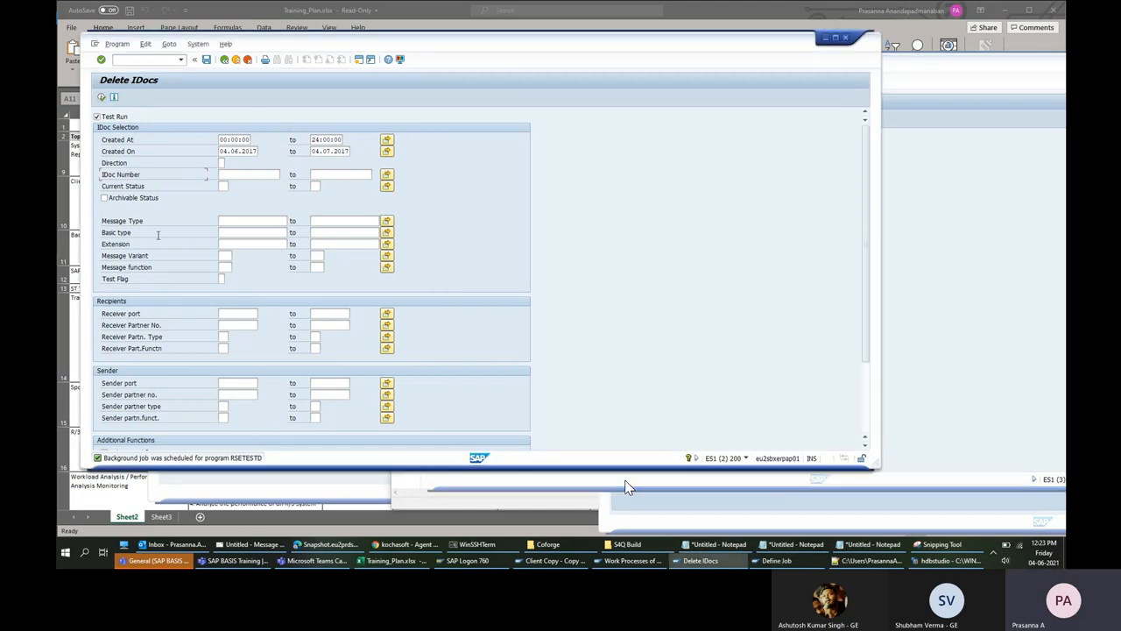
pyautogui.click(237, 151)
pyautogui.press('Tab')
pyautogui.click(244, 244)
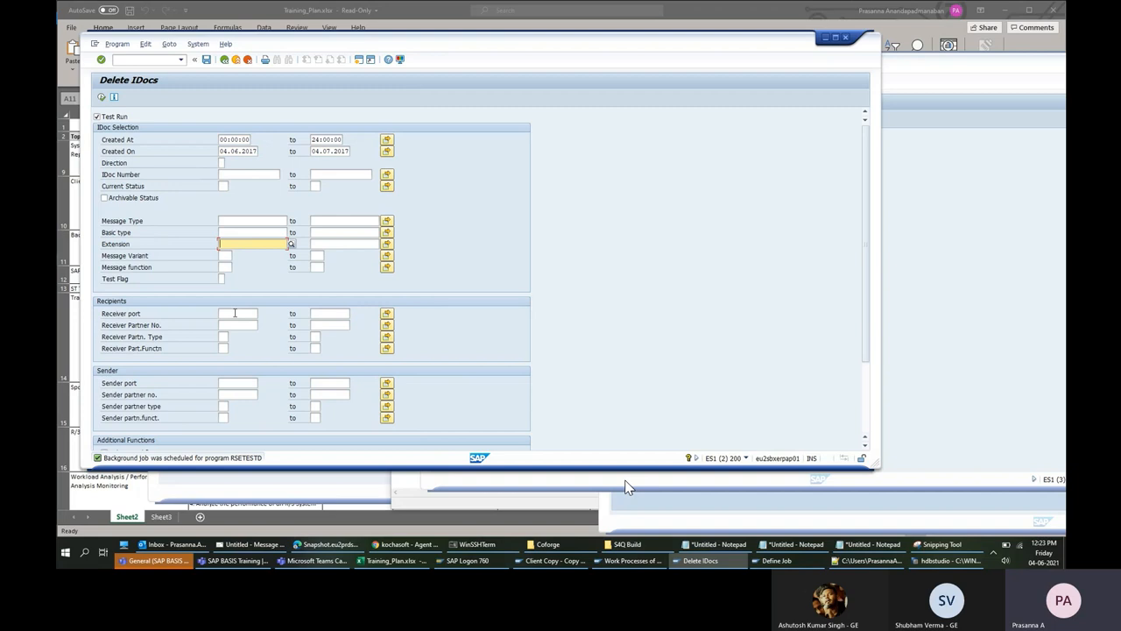
pyautogui.click(237, 152)
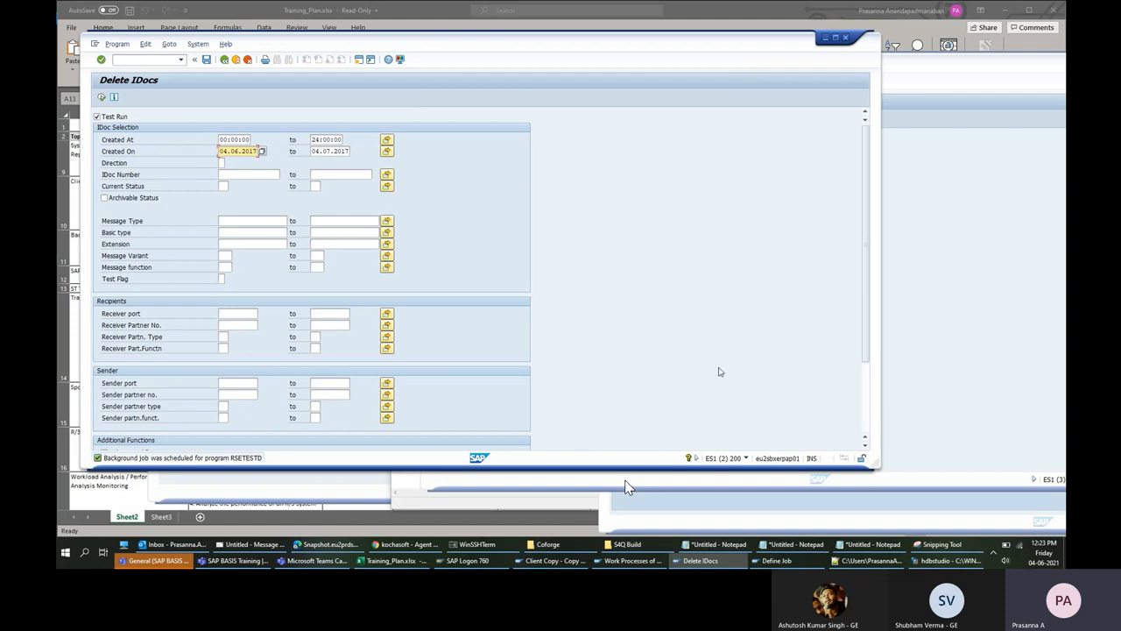
pyautogui.click(626, 487)
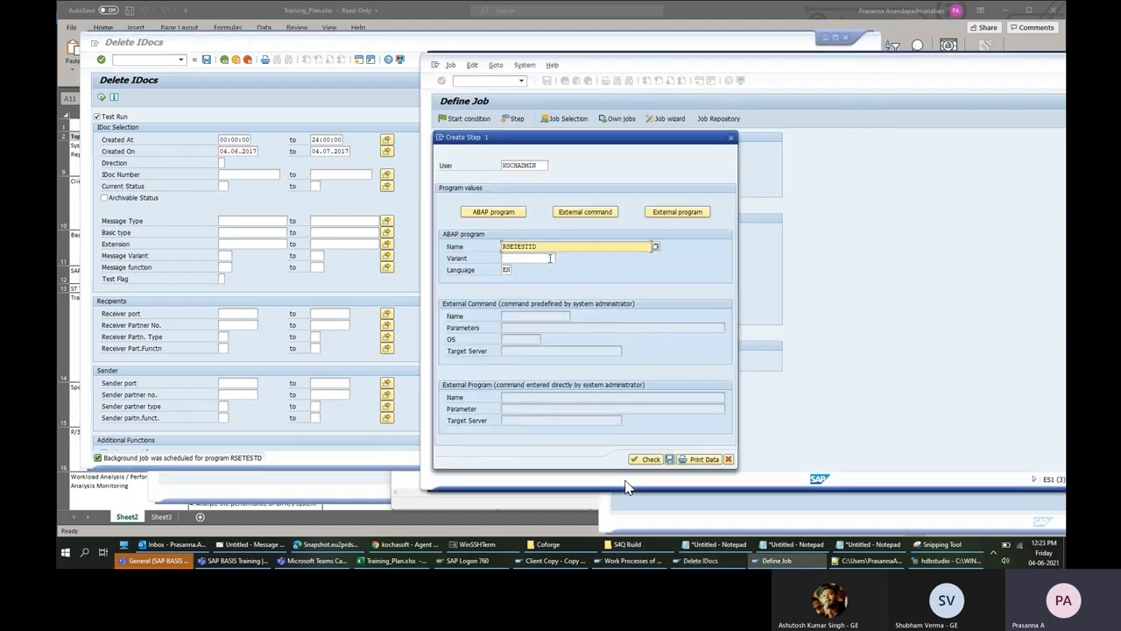
# Try to save the current Delete IDocs selection as a variant named Ztraining.
pyautogui.click(293, 121)
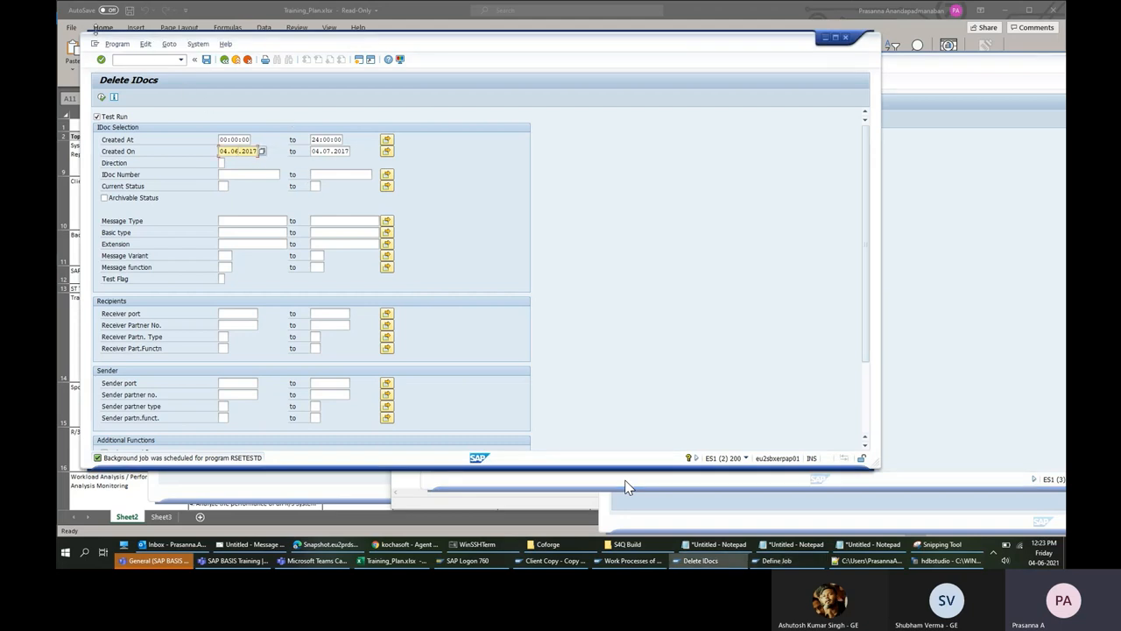
pyautogui.click(118, 44)
pyautogui.moveTo(145, 45)
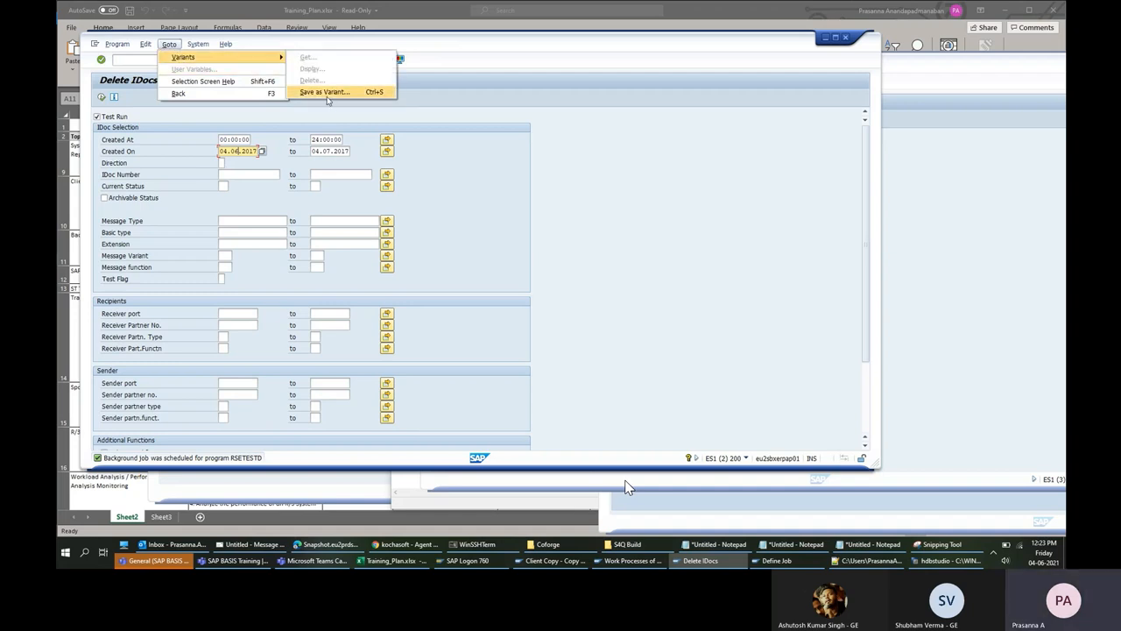
pyautogui.click(326, 93)
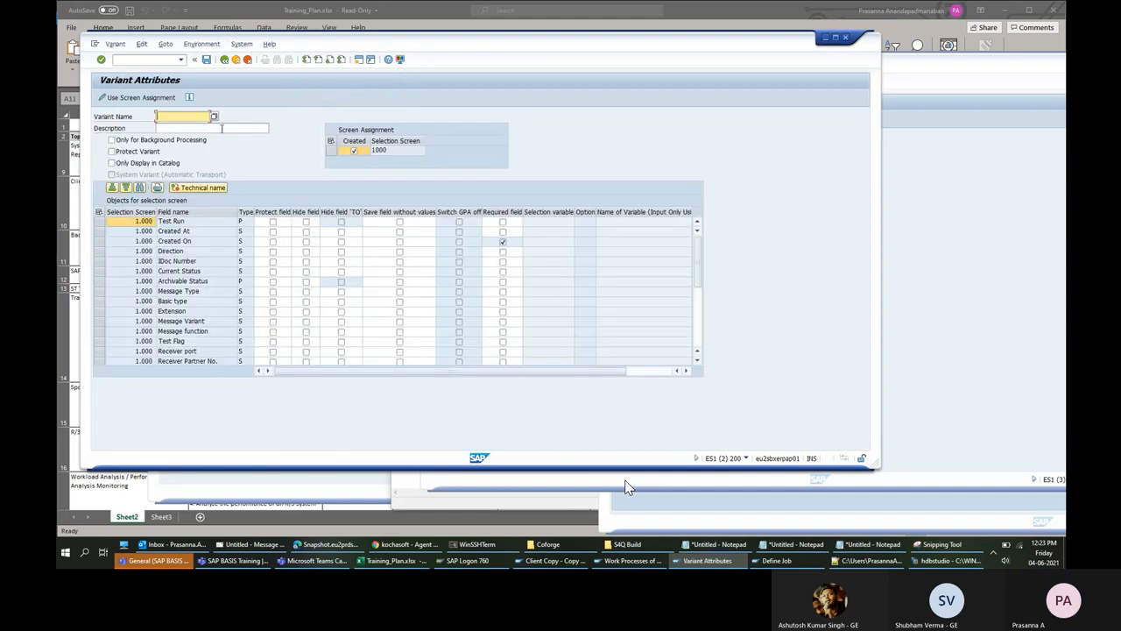
pyautogui.write('Ztra')
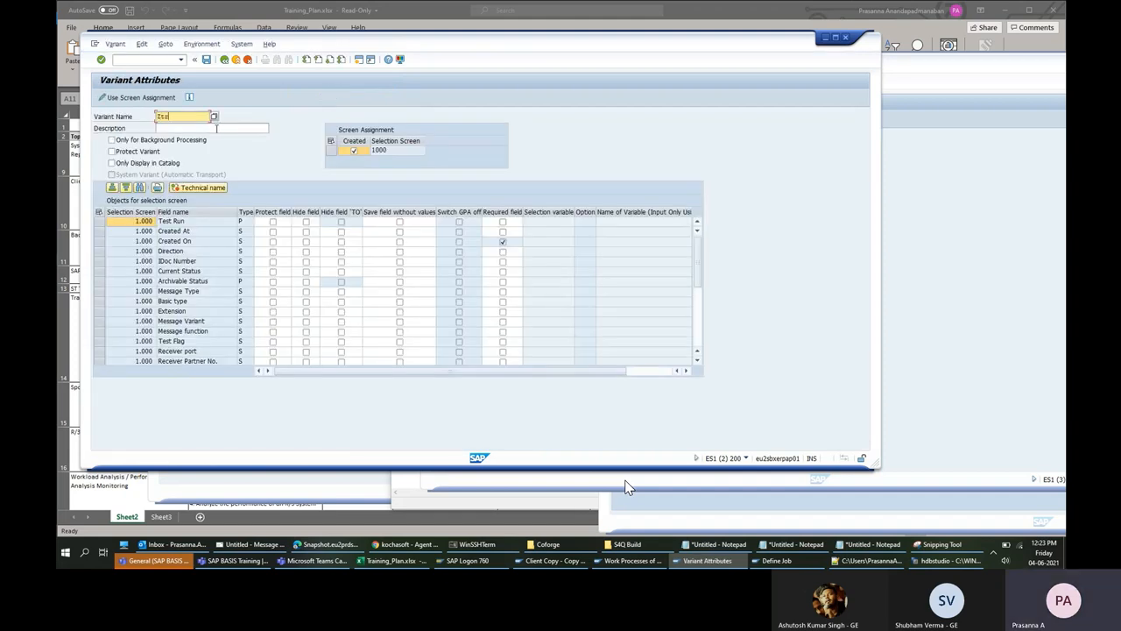
pyautogui.write('ining')
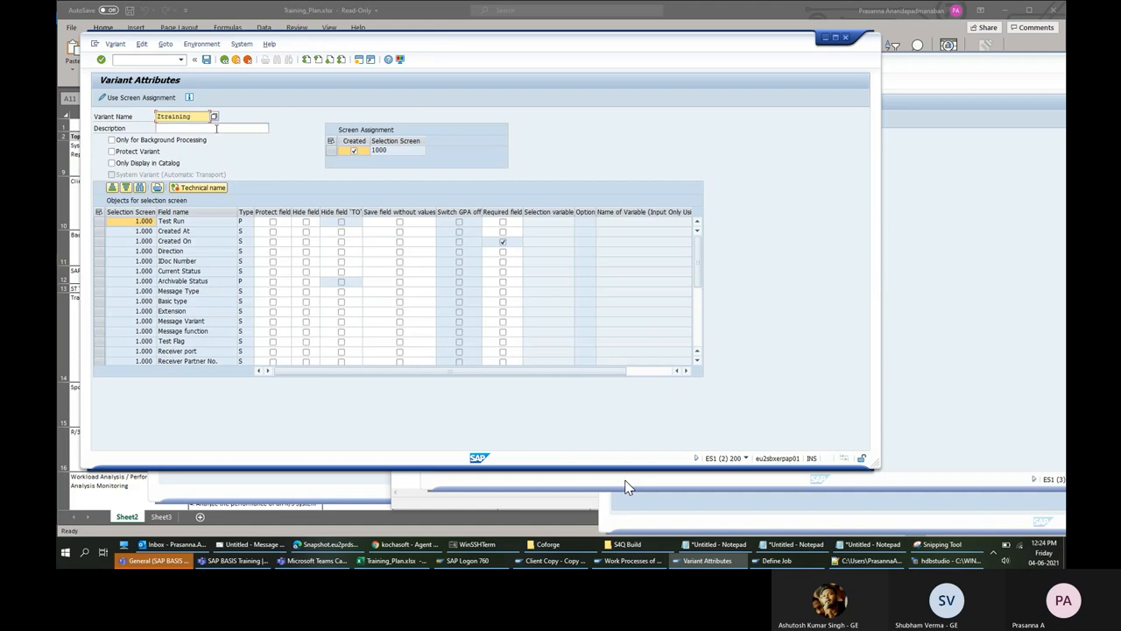
pyautogui.hotkey('ctrl', 's')
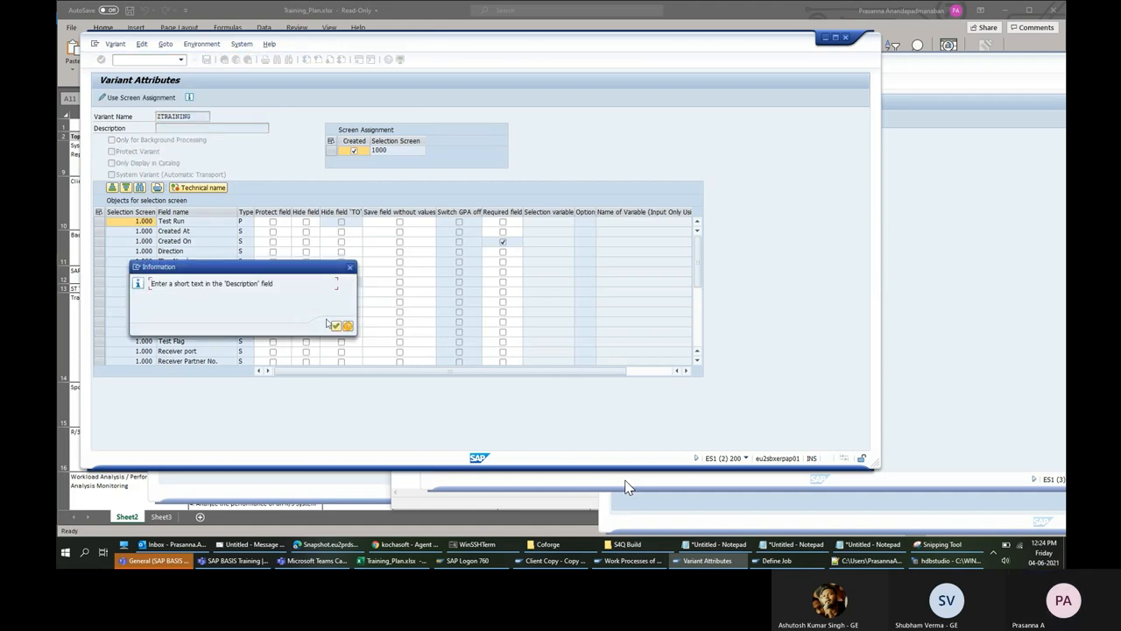
# Copy the variant name into its description and save the variant.
pyautogui.click(336, 327)
pyautogui.hotkey('ctrl', 'c')
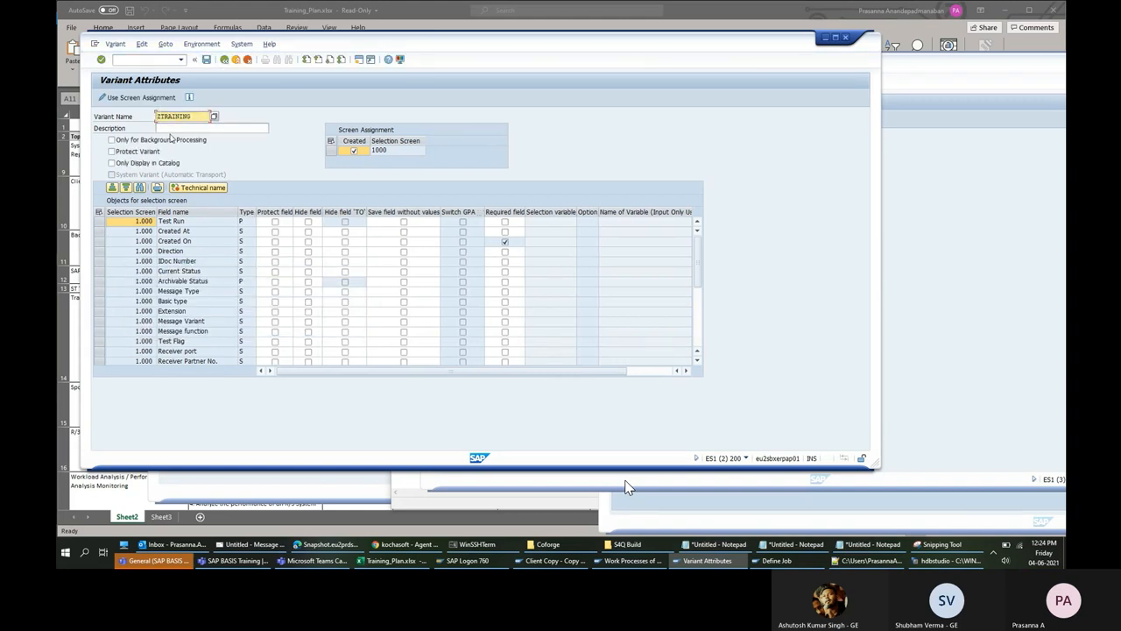
pyautogui.click(171, 129)
pyautogui.hotkey('ctrl', 'v')
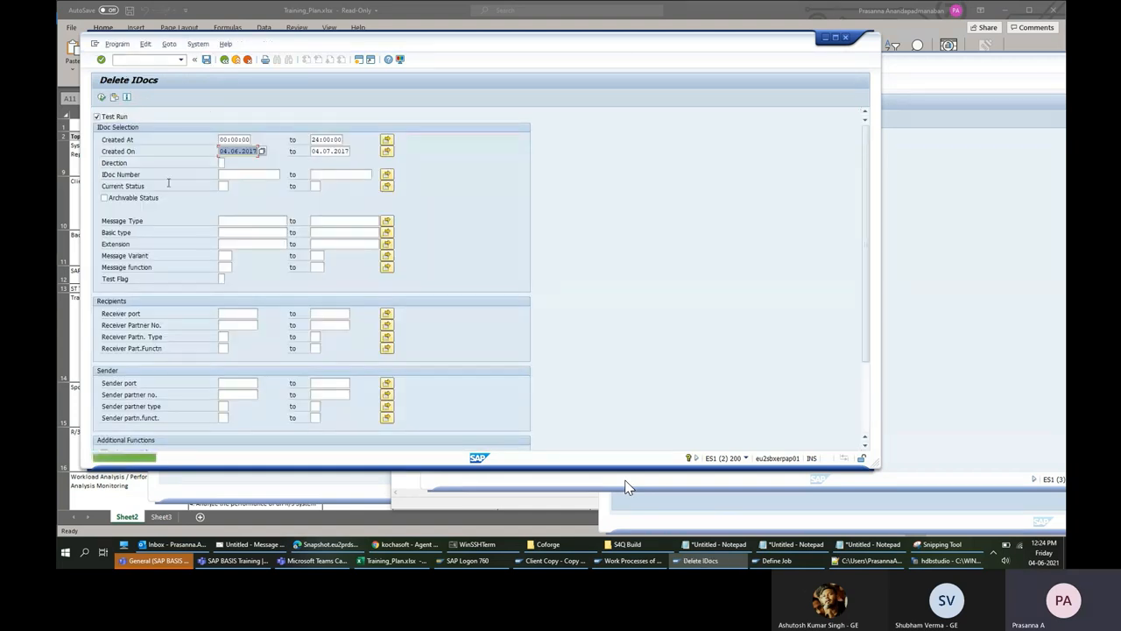
# Look up variants for RSETESTTD in the job step, discard the step and leave the job definition.
pyautogui.click(625, 487)
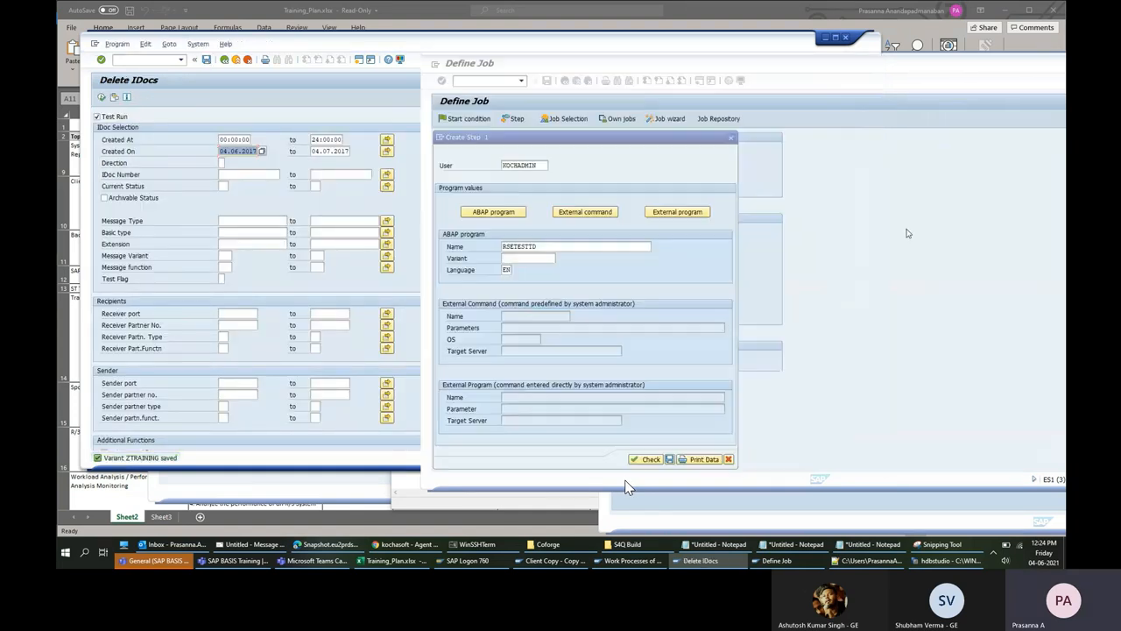
pyautogui.click(536, 259)
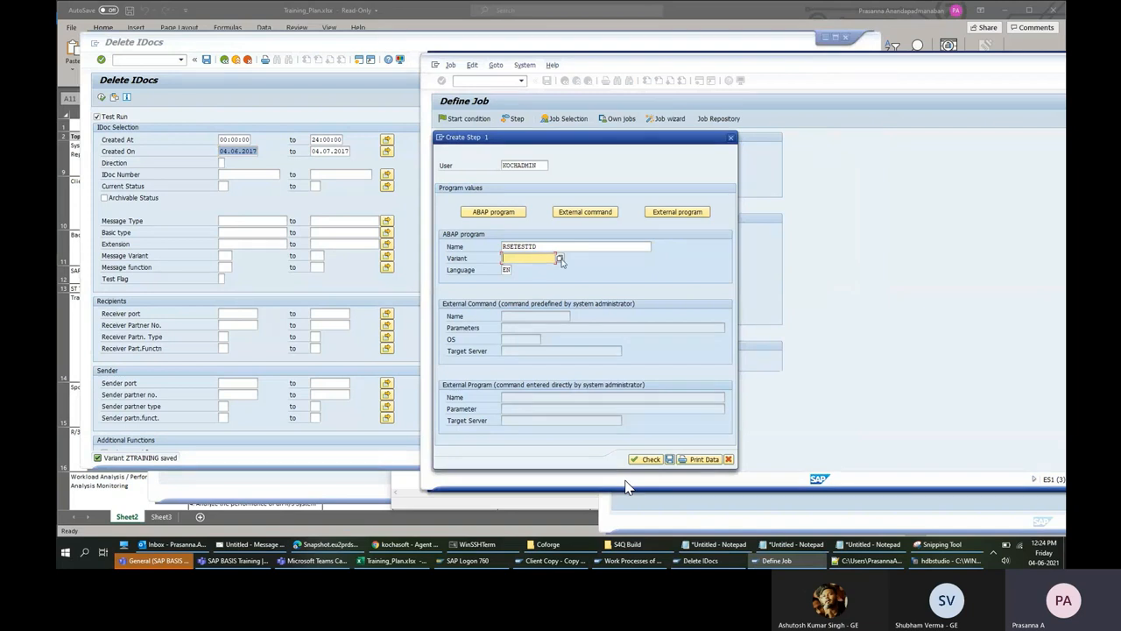
pyautogui.click(560, 260)
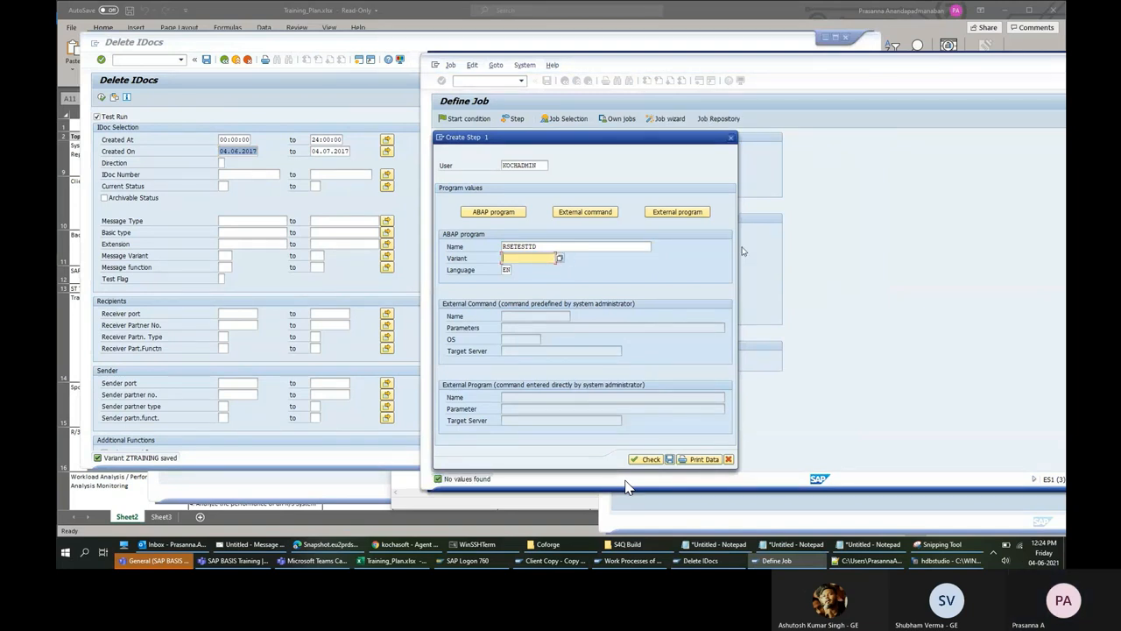
pyautogui.click(731, 138)
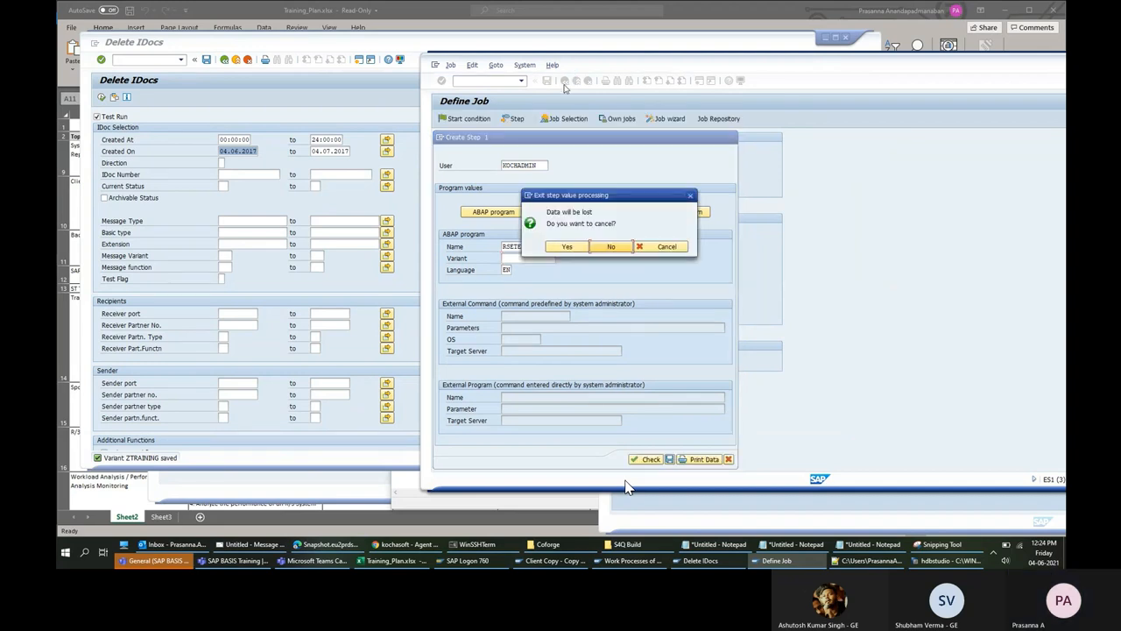
pyautogui.click(569, 247)
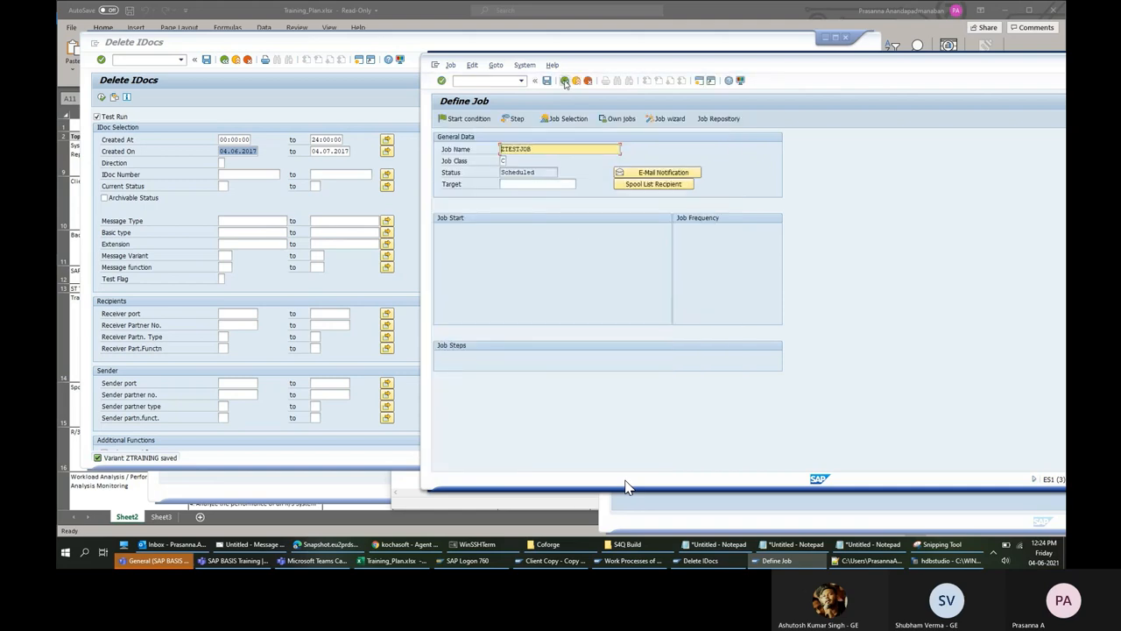
pyautogui.click(565, 80)
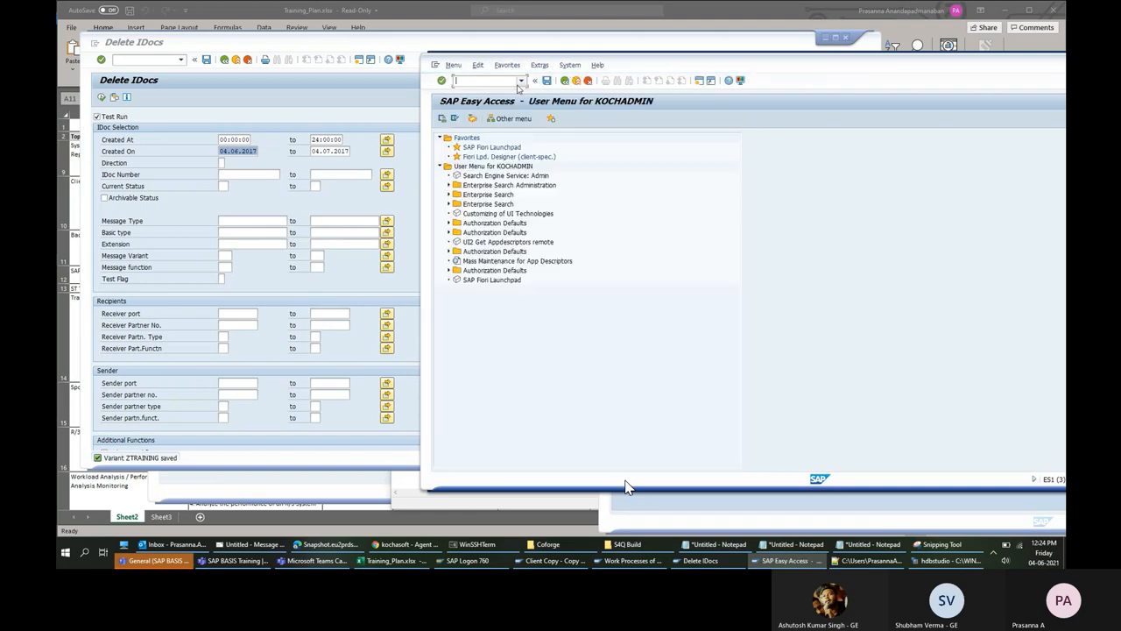
# Reopen transaction SM36, name the job Ztestjob and begin creating its first step.
pyautogui.write('sm36')
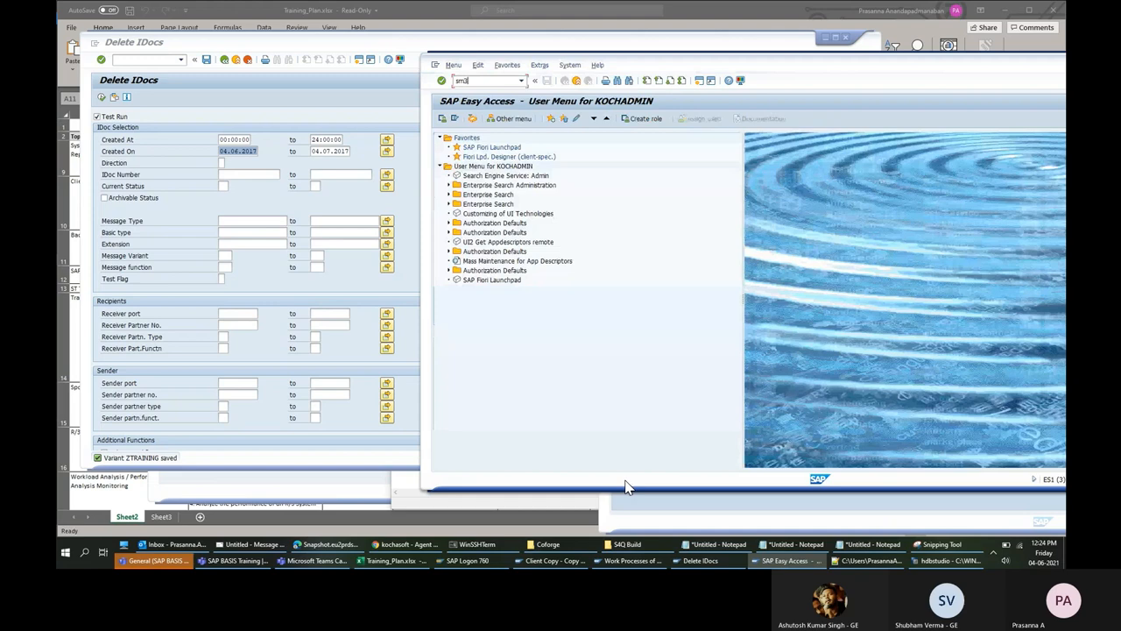
pyautogui.press('Return')
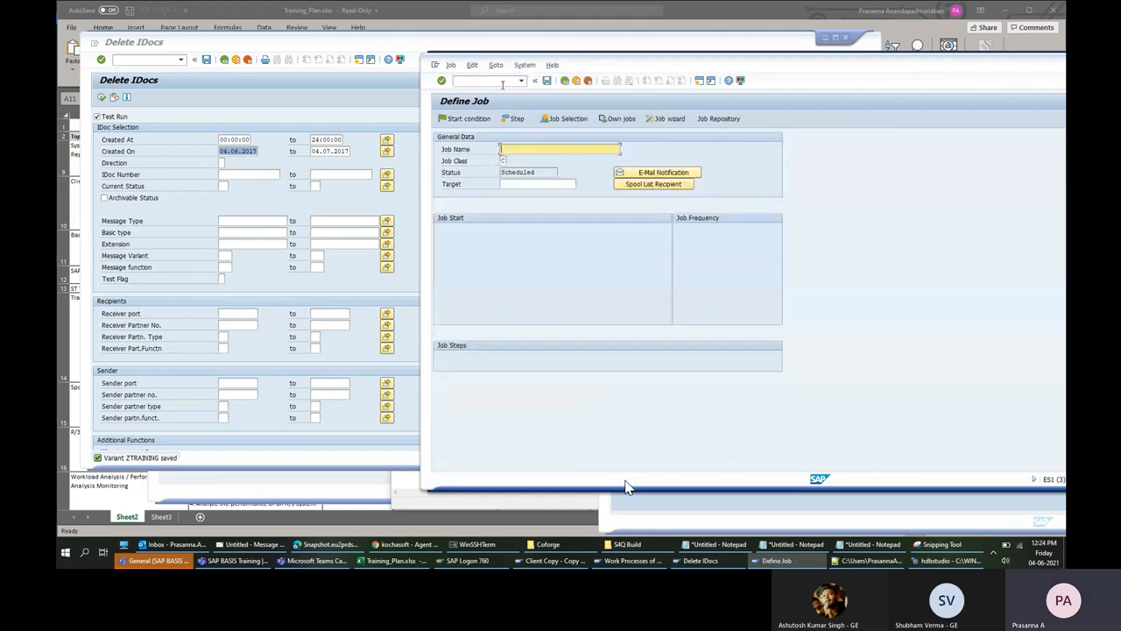
pyautogui.write('z')
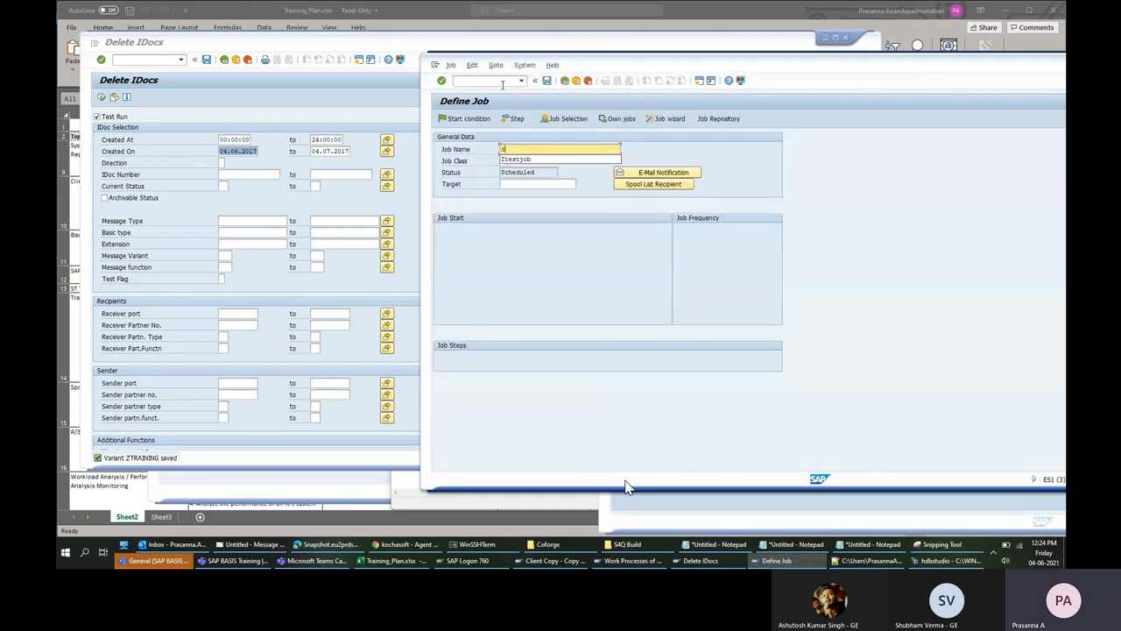
pyautogui.click(516, 157)
pyautogui.click(515, 118)
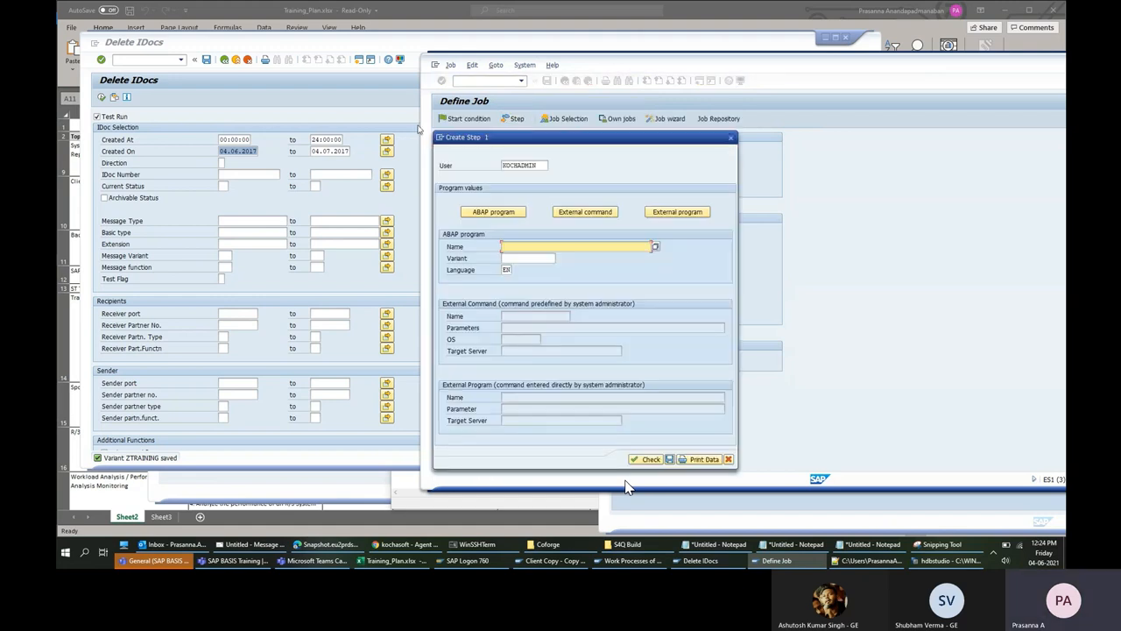
# Look up the report name in the Delete IDocs system status and enter RSETESTD as the job step's ABAP program.
pyautogui.click(343, 124)
pyautogui.click(198, 44)
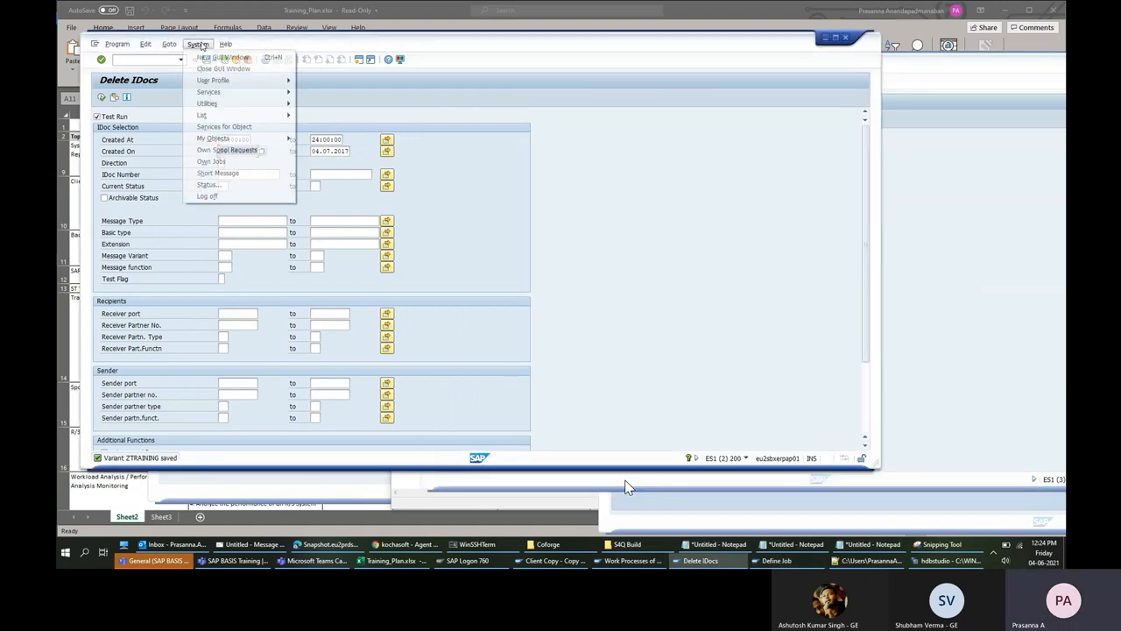
pyautogui.click(220, 186)
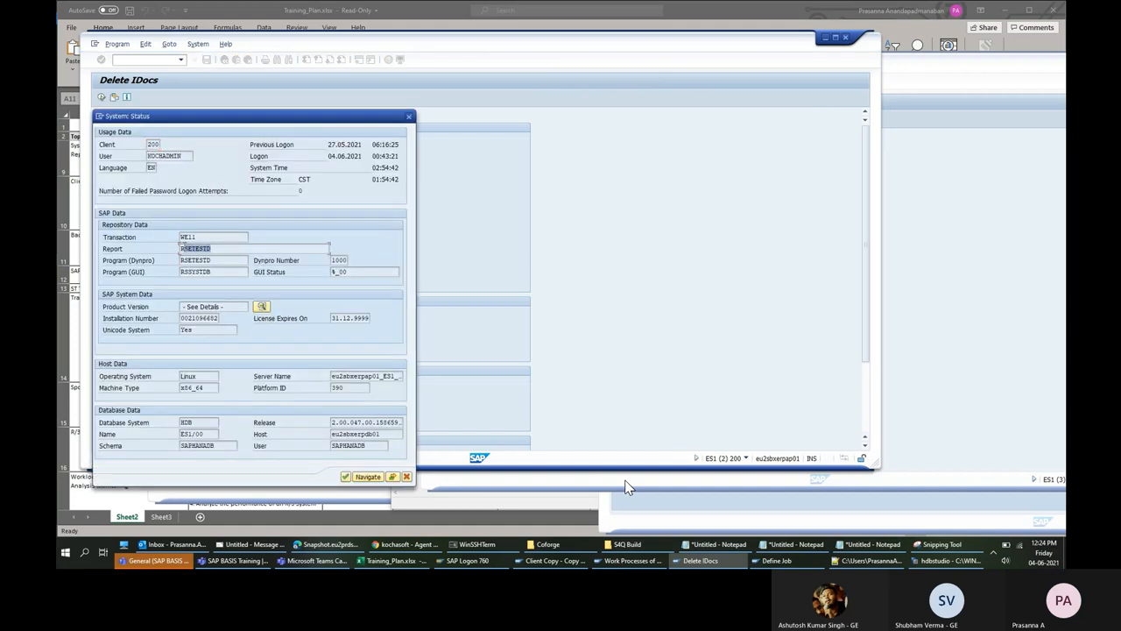
pyautogui.click(1015, 258)
pyautogui.click(520, 247)
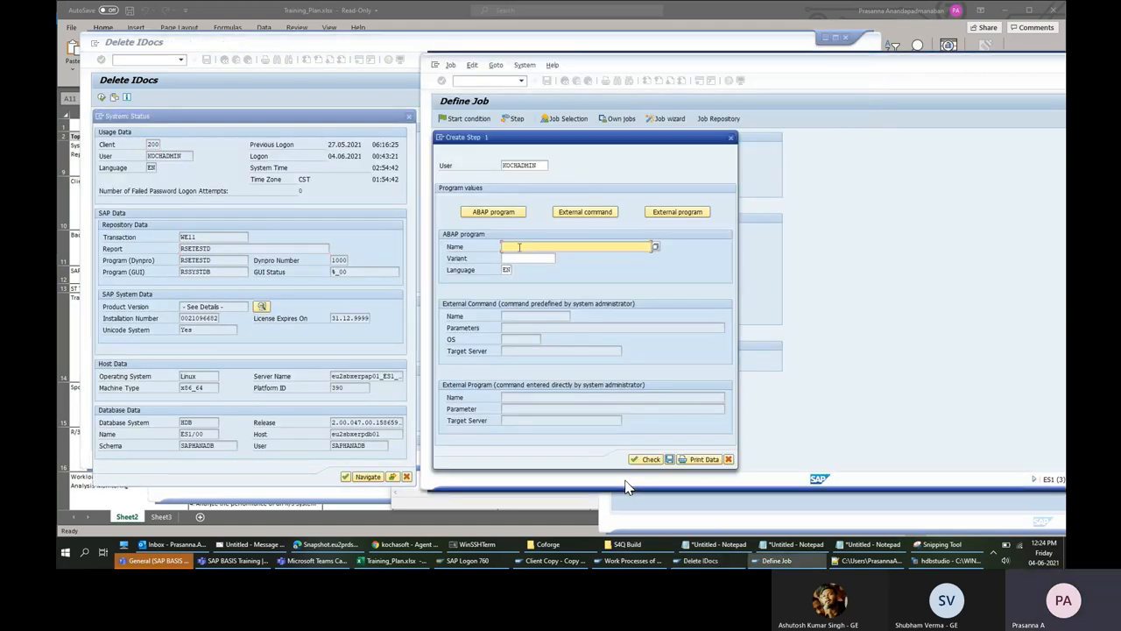
pyautogui.write('RSETESTD')
# Assign the variant ZTRAINING to the RSETESTD step, check and save the step, and return to the job definition.
pyautogui.click(528, 257)
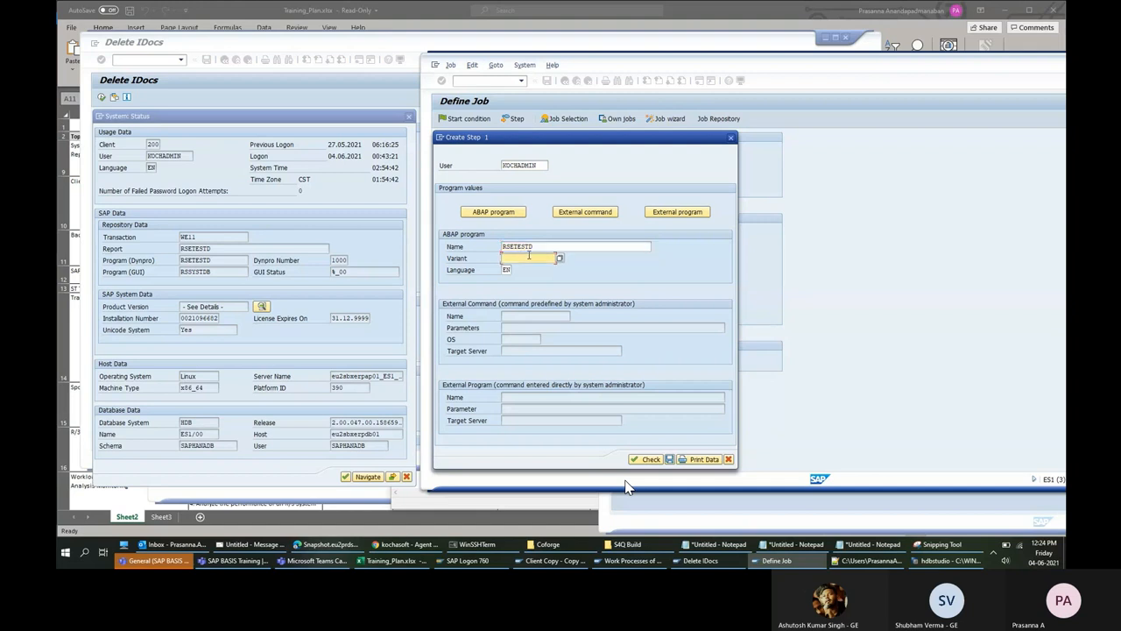
pyautogui.click(559, 259)
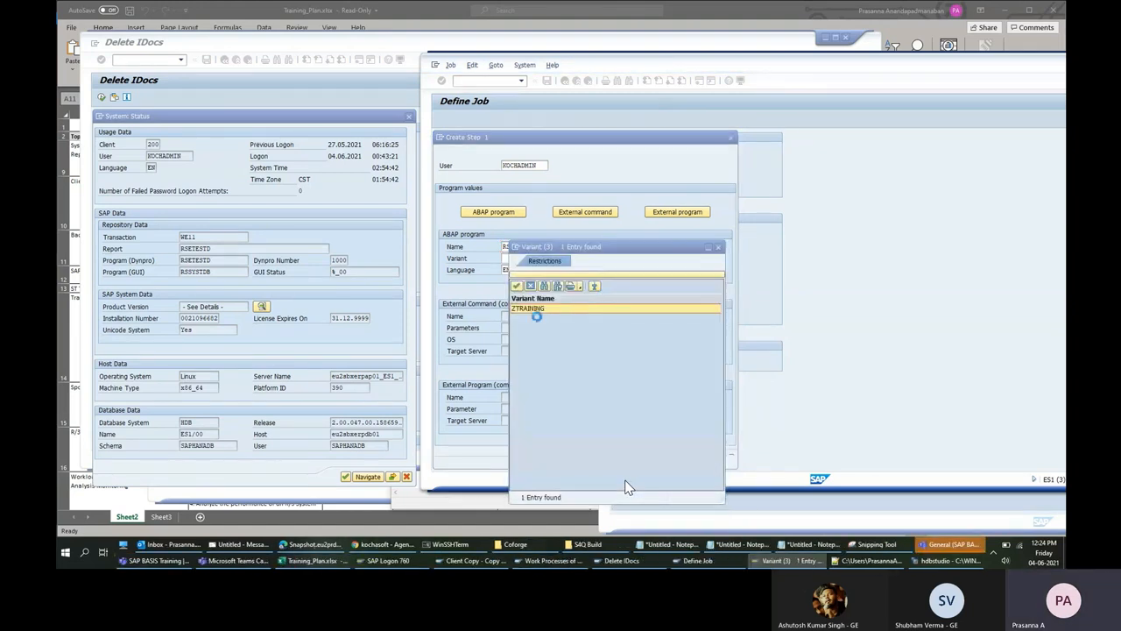
pyautogui.doubleClick(528, 308)
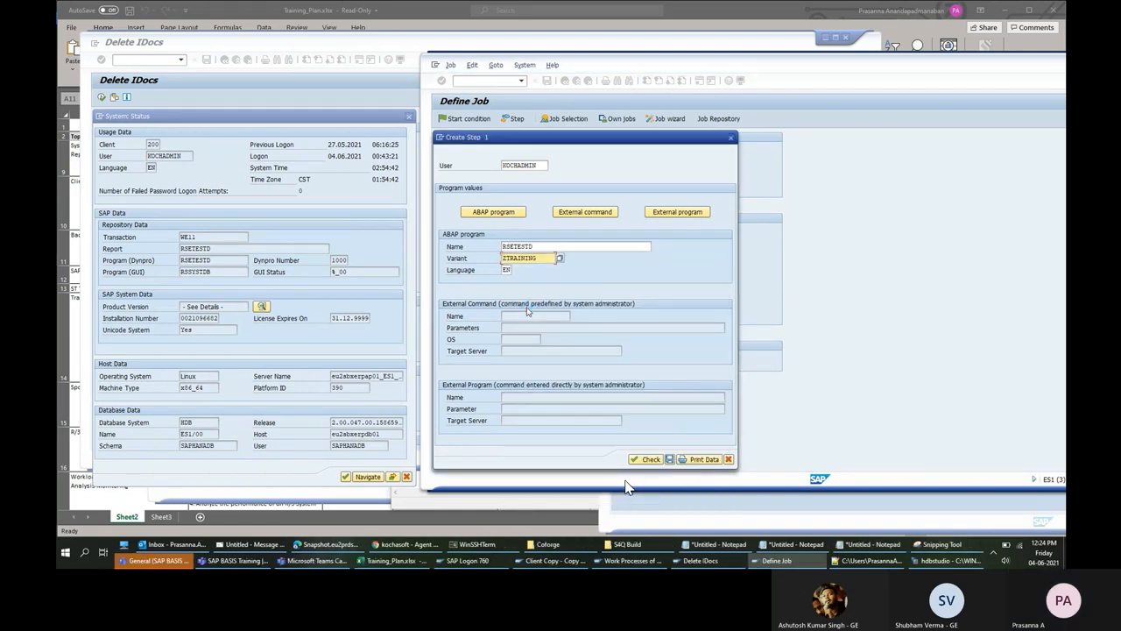
pyautogui.click(645, 459)
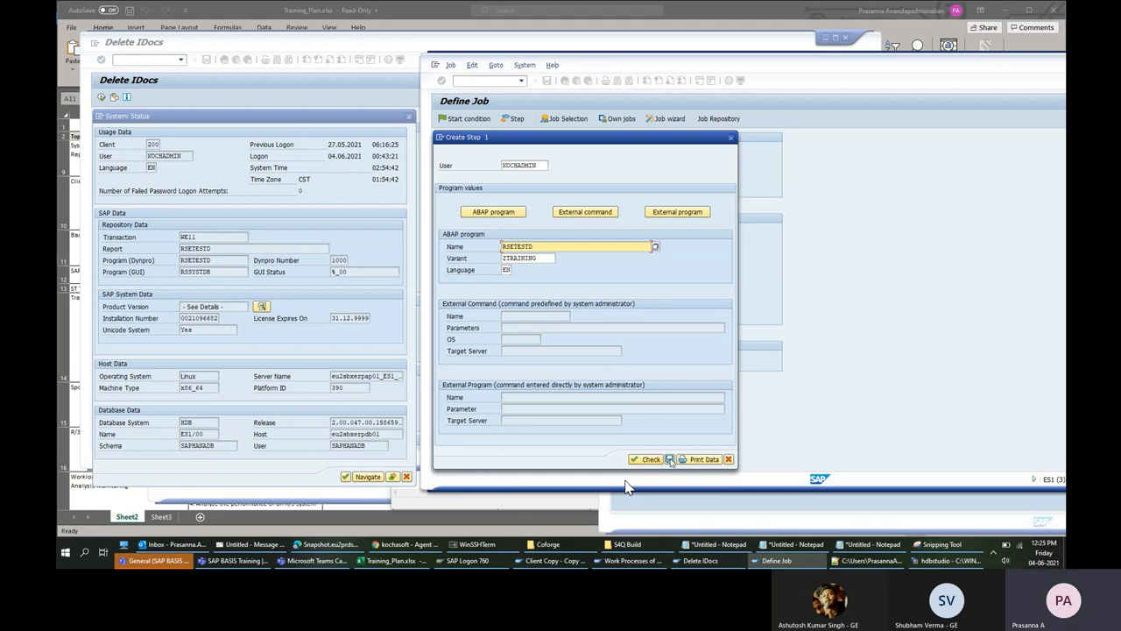
pyautogui.click(670, 459)
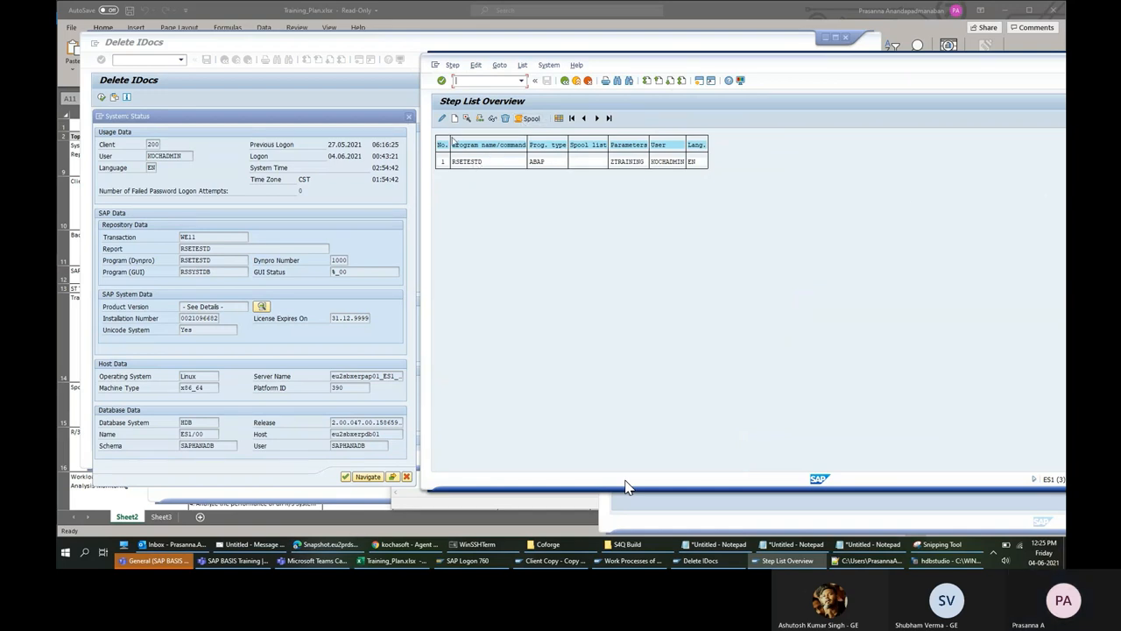
pyautogui.click(565, 81)
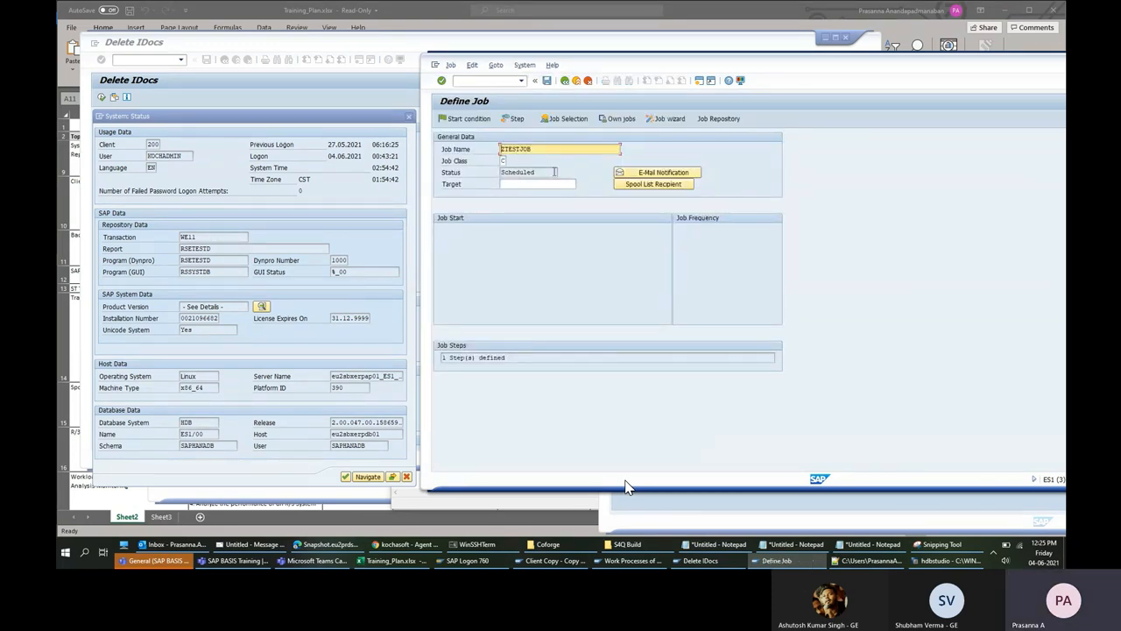
# Give the job a date/time start condition with the scheduled start date 04.06.2021.
pyautogui.click(462, 120)
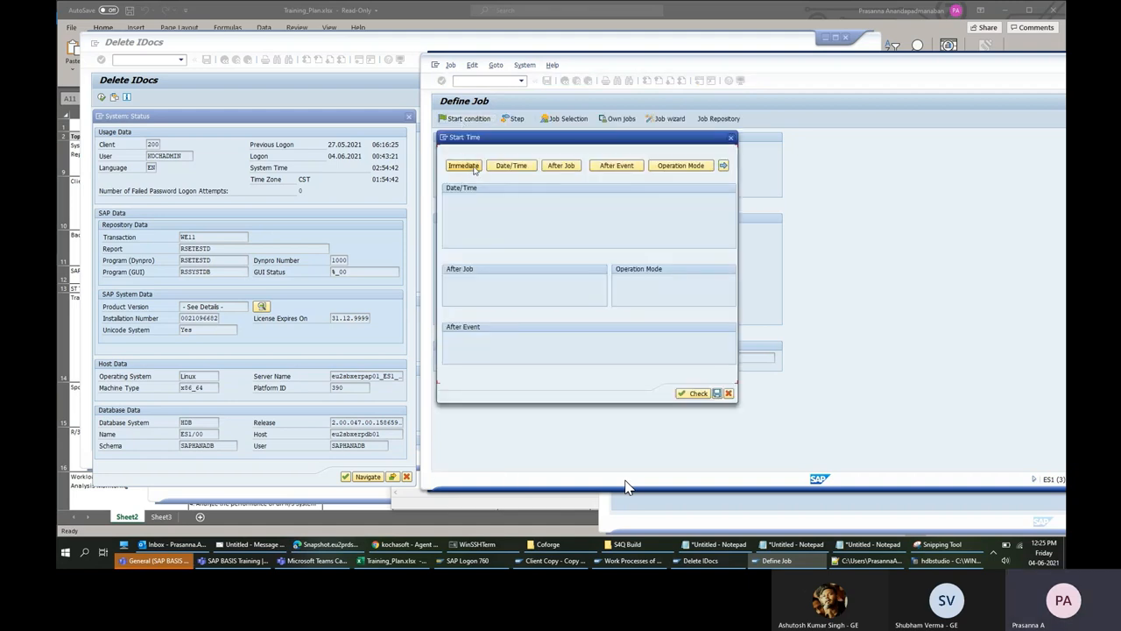
pyautogui.click(520, 167)
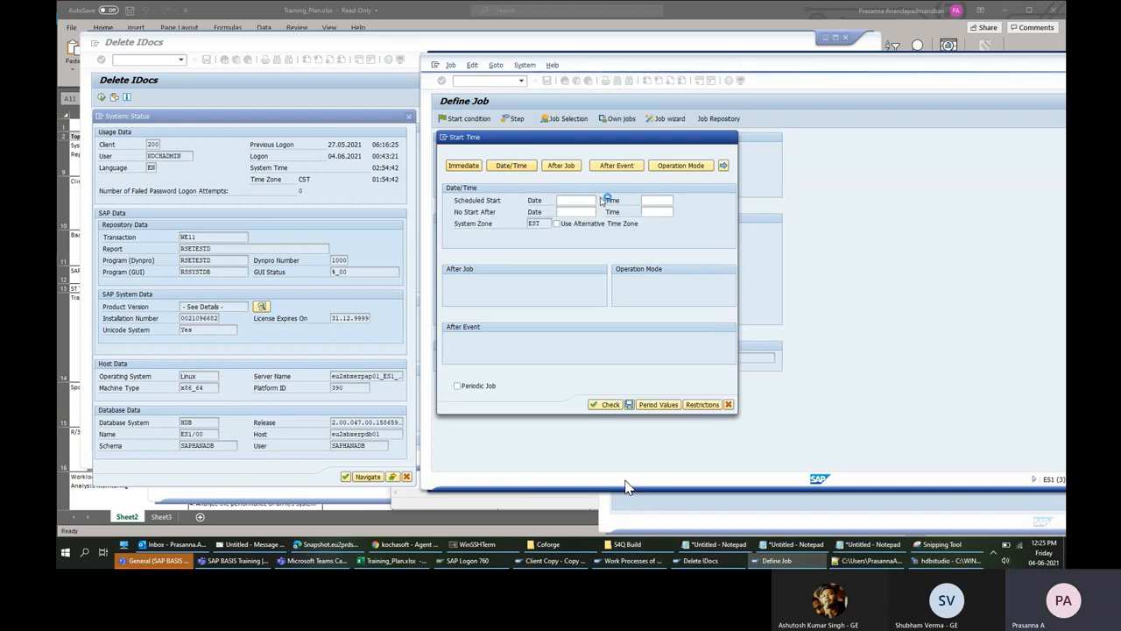
pyautogui.click(601, 200)
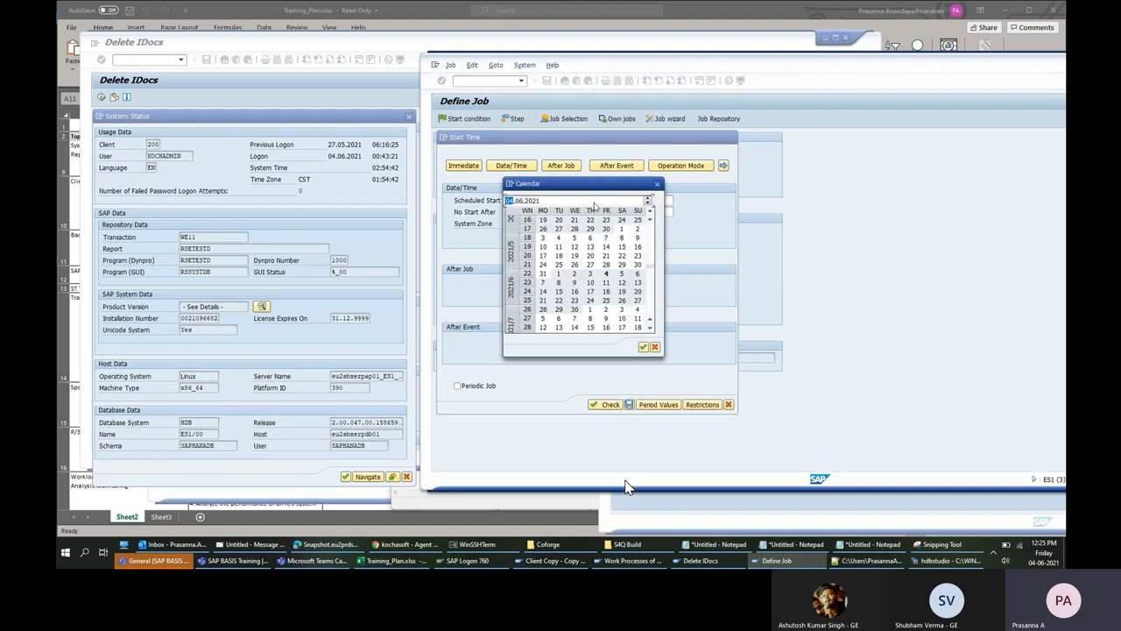
pyautogui.doubleClick(607, 274)
# Reopen the system status in the Delete IDocs session to check the current system time, and return to the job's start time settings.
pyautogui.click(383, 215)
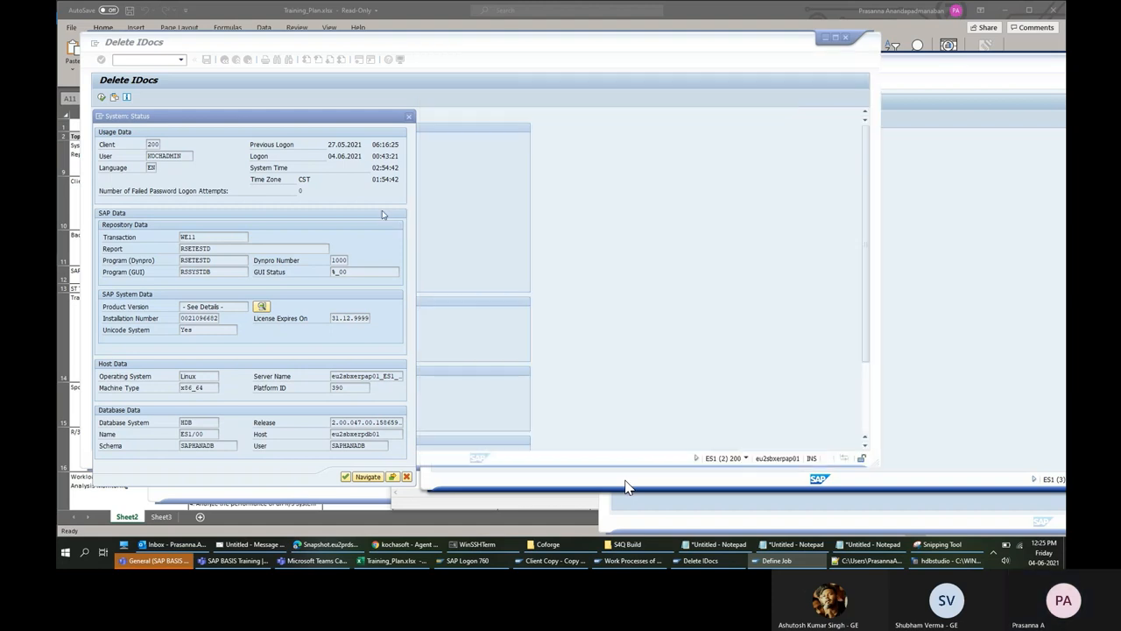
pyautogui.click(408, 116)
pyautogui.click(207, 44)
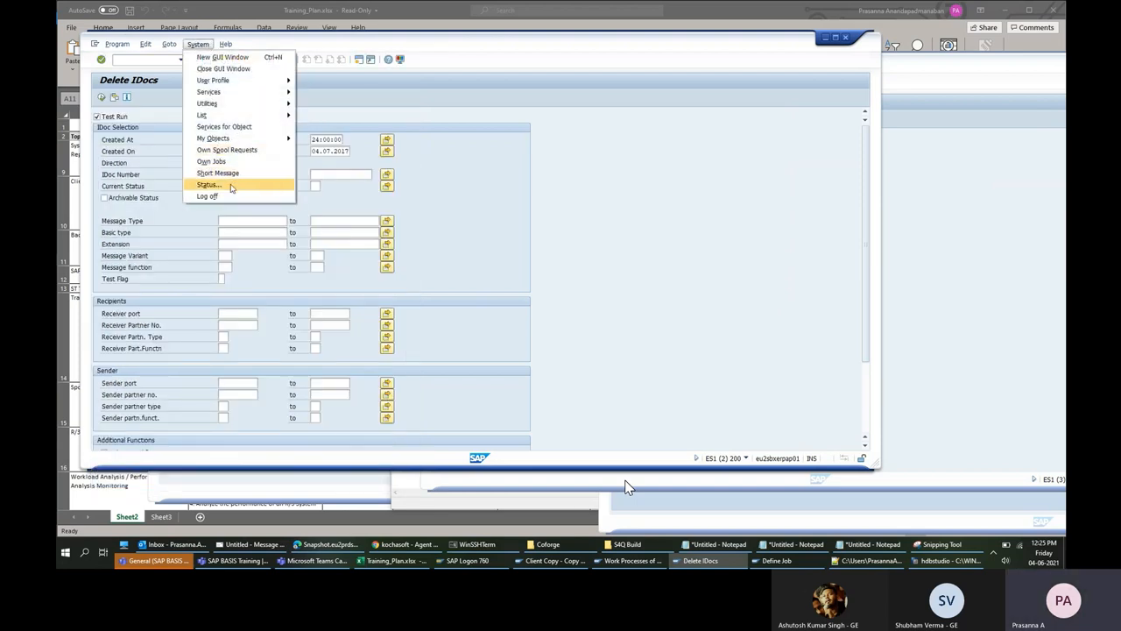
pyautogui.click(231, 185)
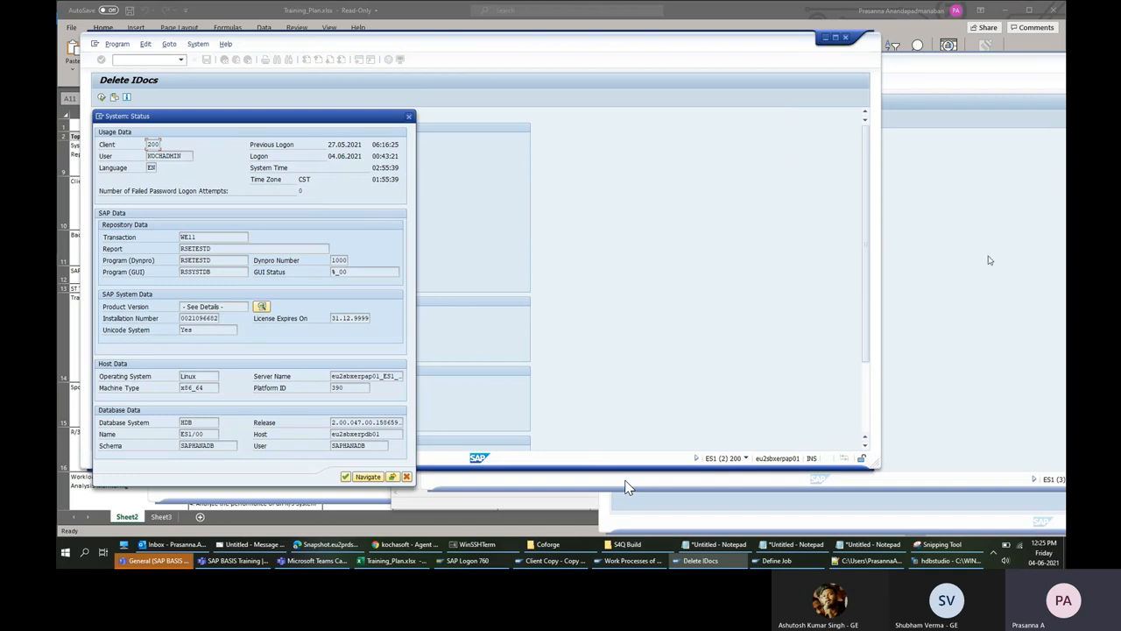
pyautogui.click(625, 487)
# Try to save the scheduled start with the time 01:56:05.
pyautogui.click(658, 200)
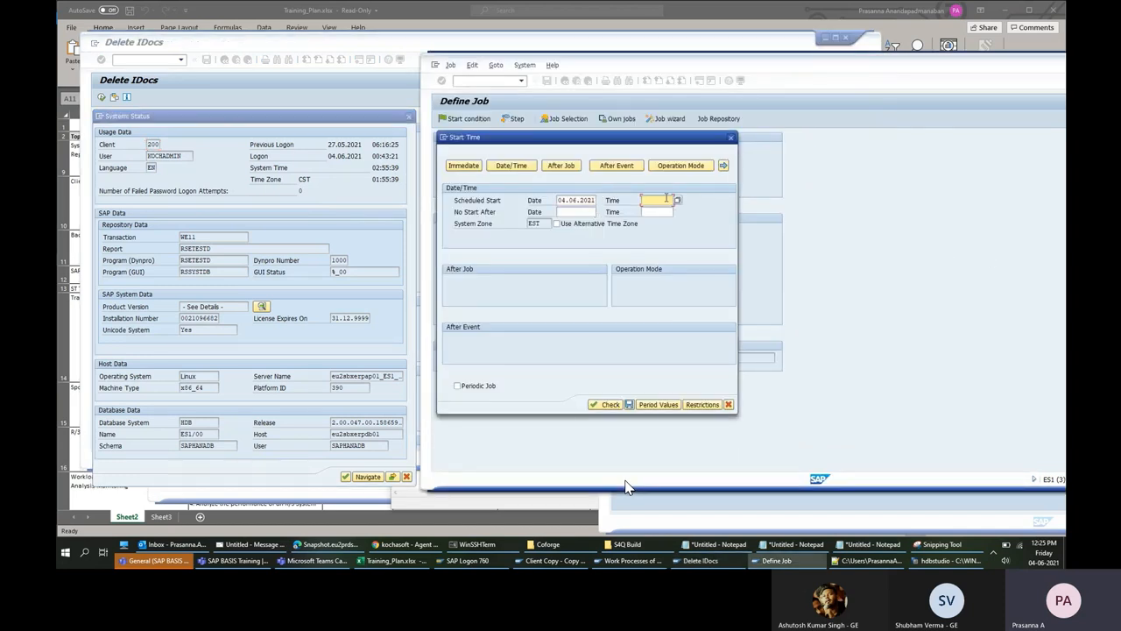
pyautogui.click(681, 202)
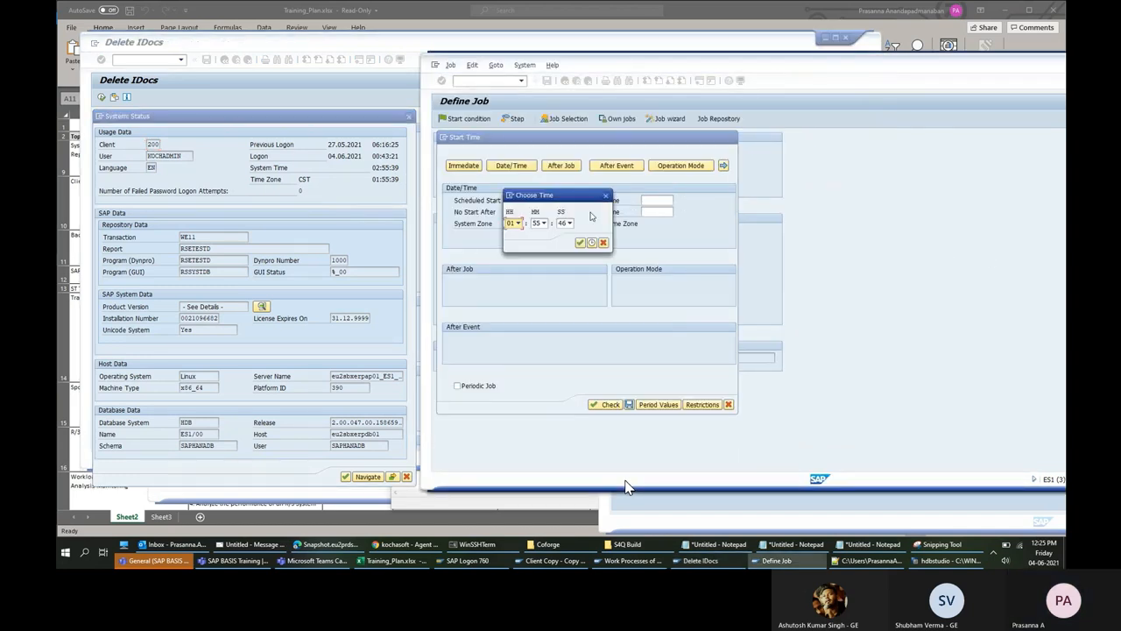
pyautogui.click(543, 223)
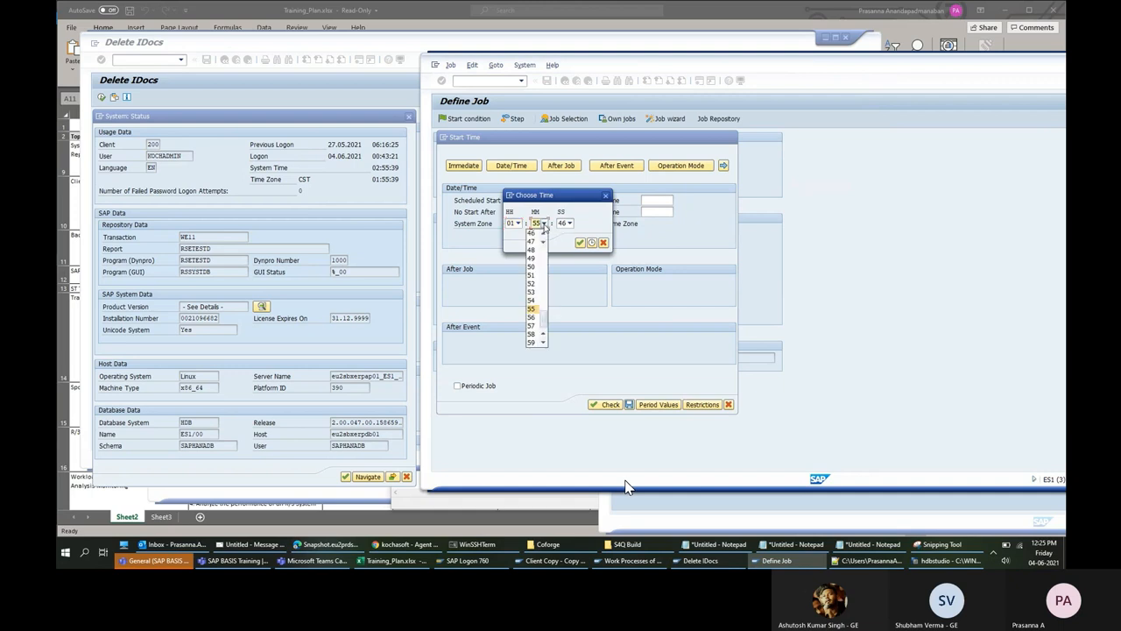
pyautogui.click(531, 317)
pyautogui.click(570, 224)
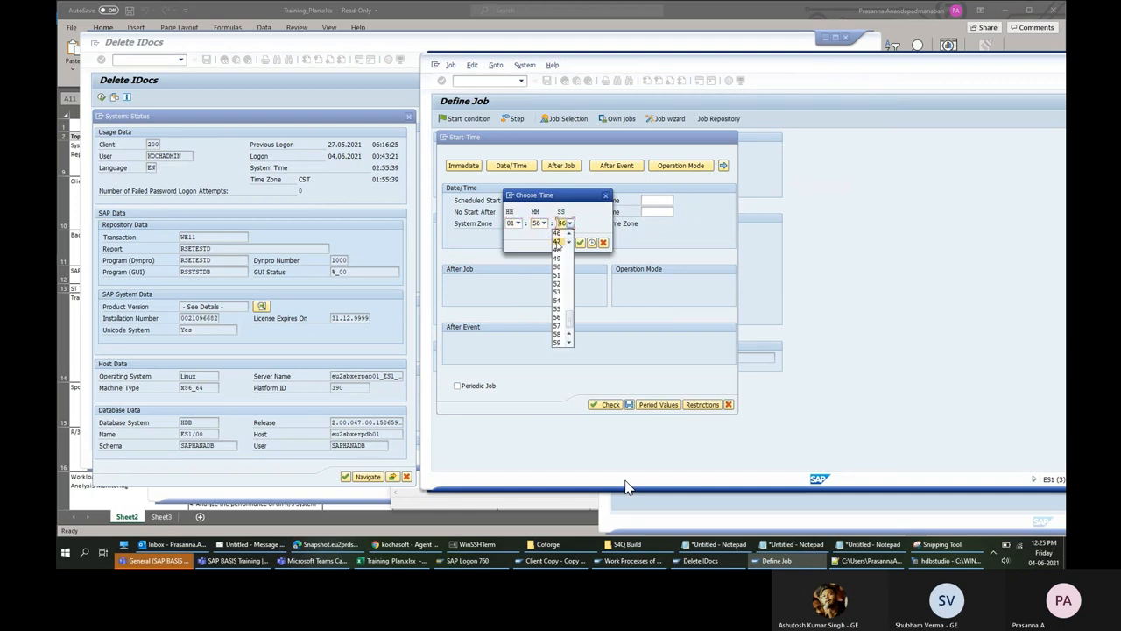
pyautogui.scroll(15, 560, 252)
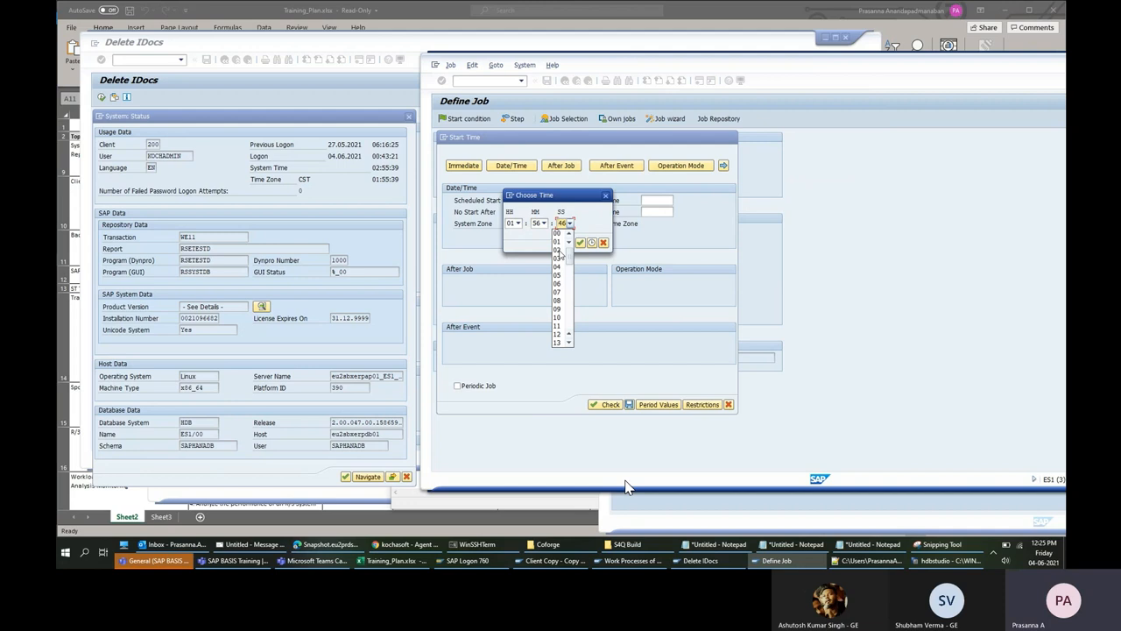
pyautogui.click(558, 274)
pyautogui.click(581, 242)
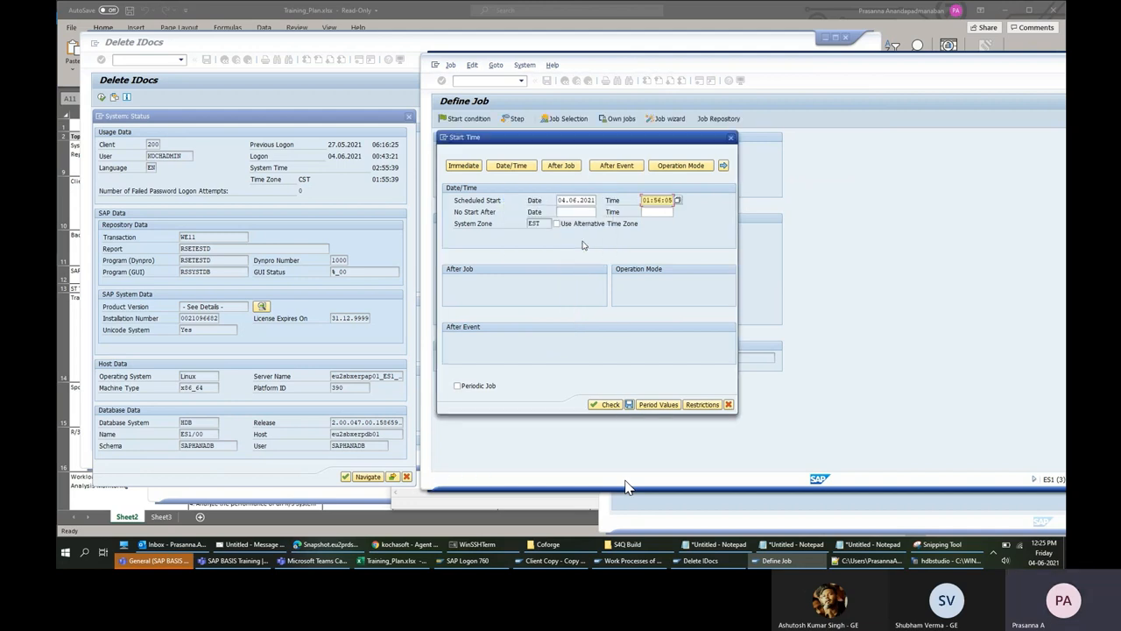
pyautogui.click(629, 404)
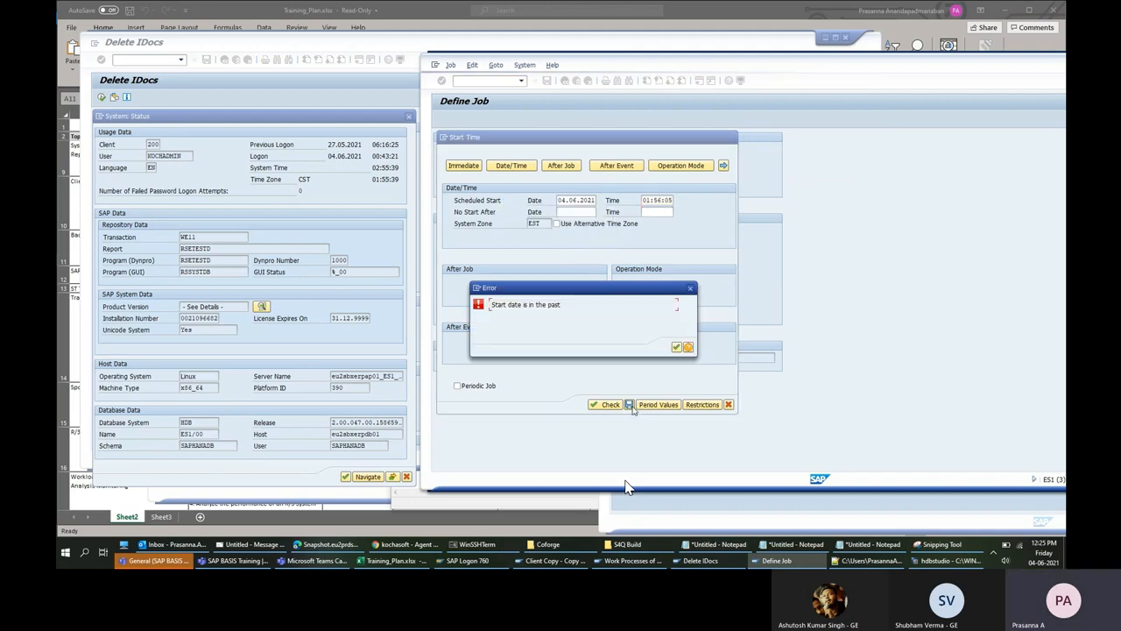
pyautogui.click(676, 347)
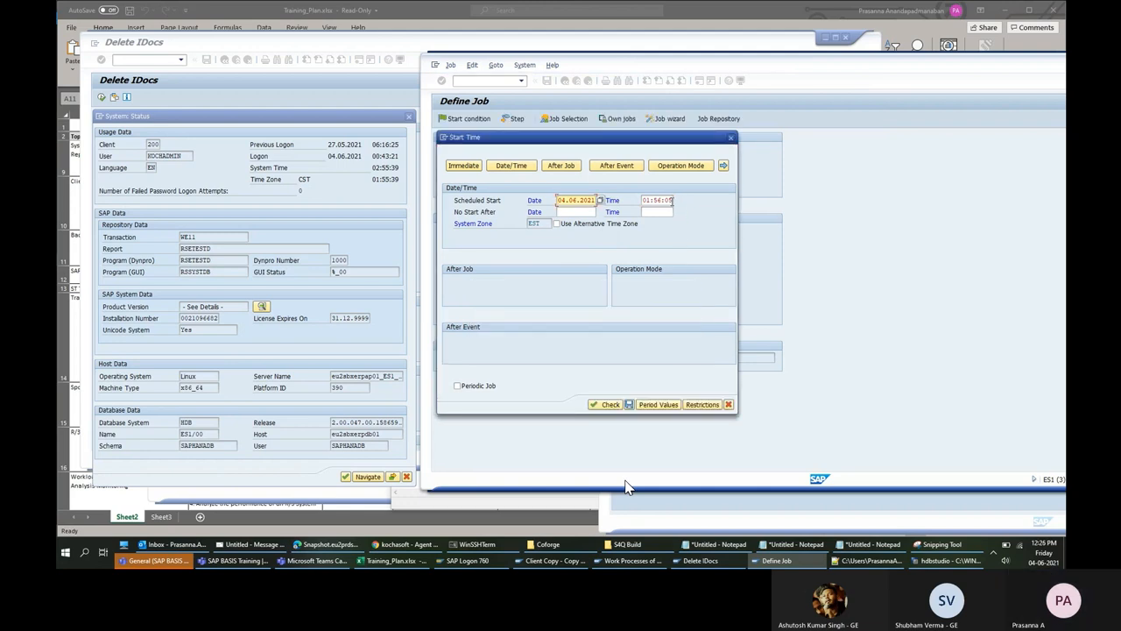
# Set the scheduled start time to 02:56:45 and save the start condition.
pyautogui.click(653, 200)
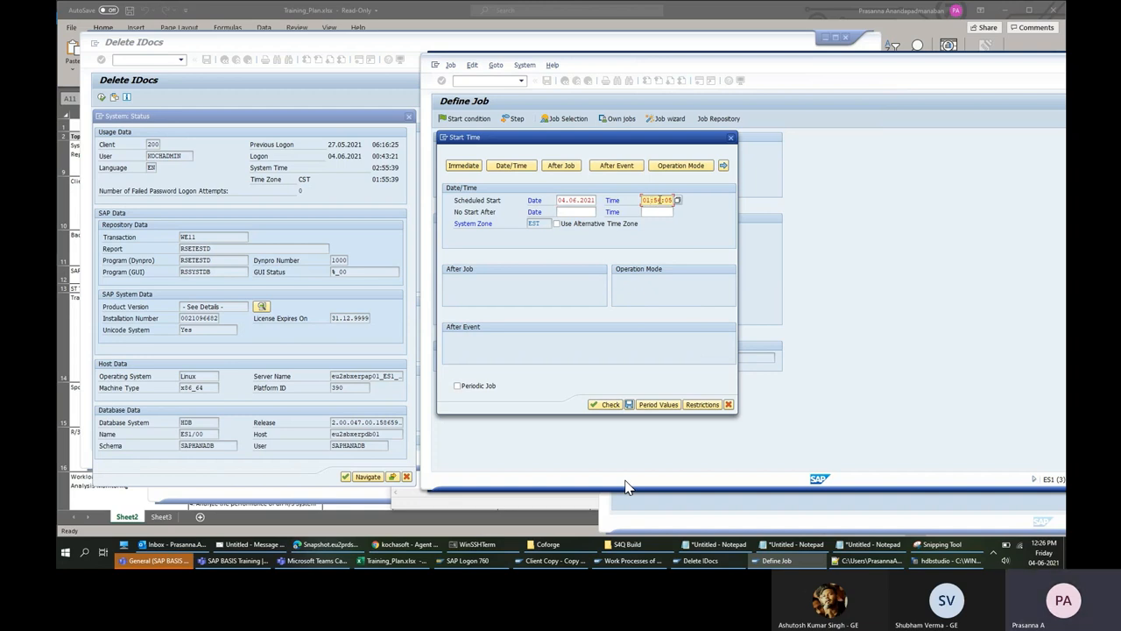
pyautogui.write('2')
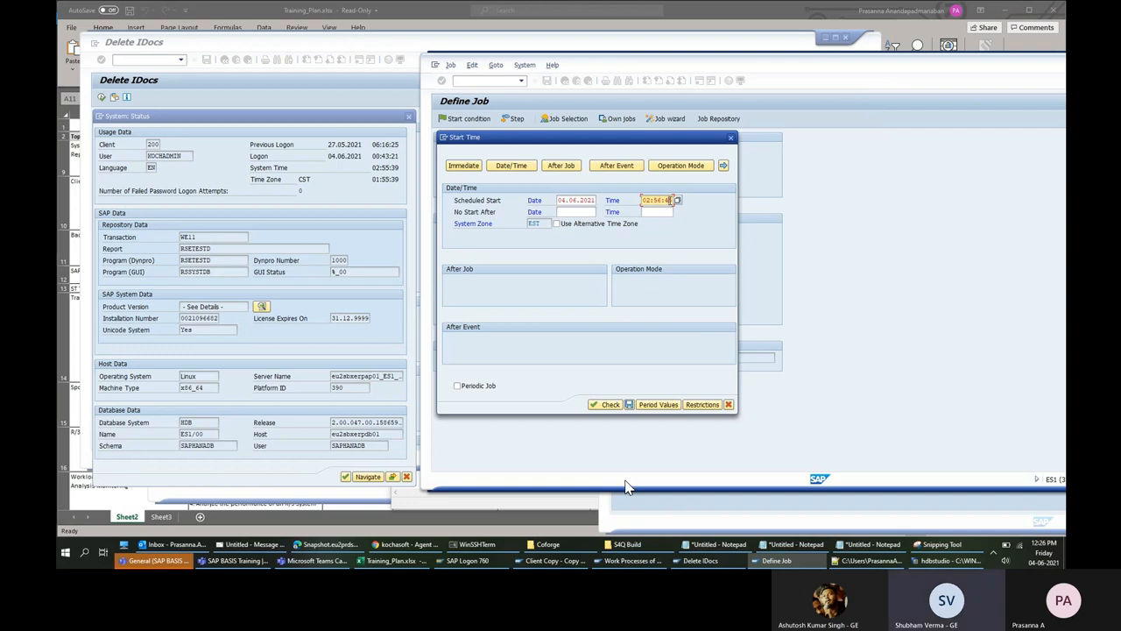
pyautogui.click(629, 405)
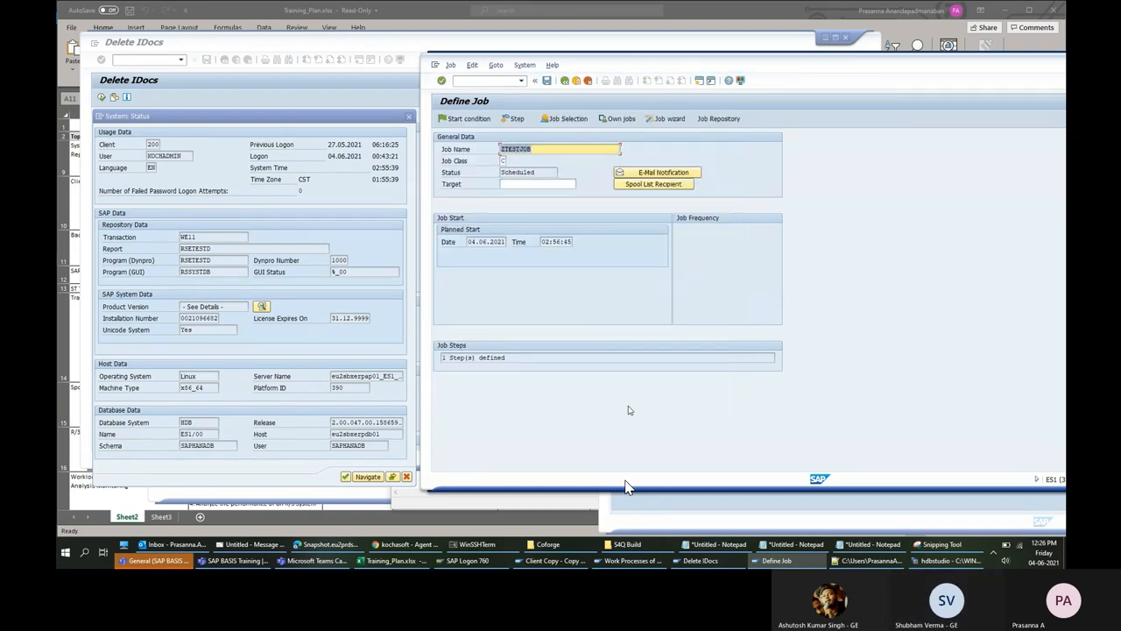
# Move the Define Job window aside, select its job name and bring the work process overview to the front.
pyautogui.moveTo(698, 65); pyautogui.dragTo(505, 58)
pyautogui.moveTo(355, 143); pyautogui.dragTo(307, 143)
pyautogui.click(321, 144)
pyautogui.click(819, 497)
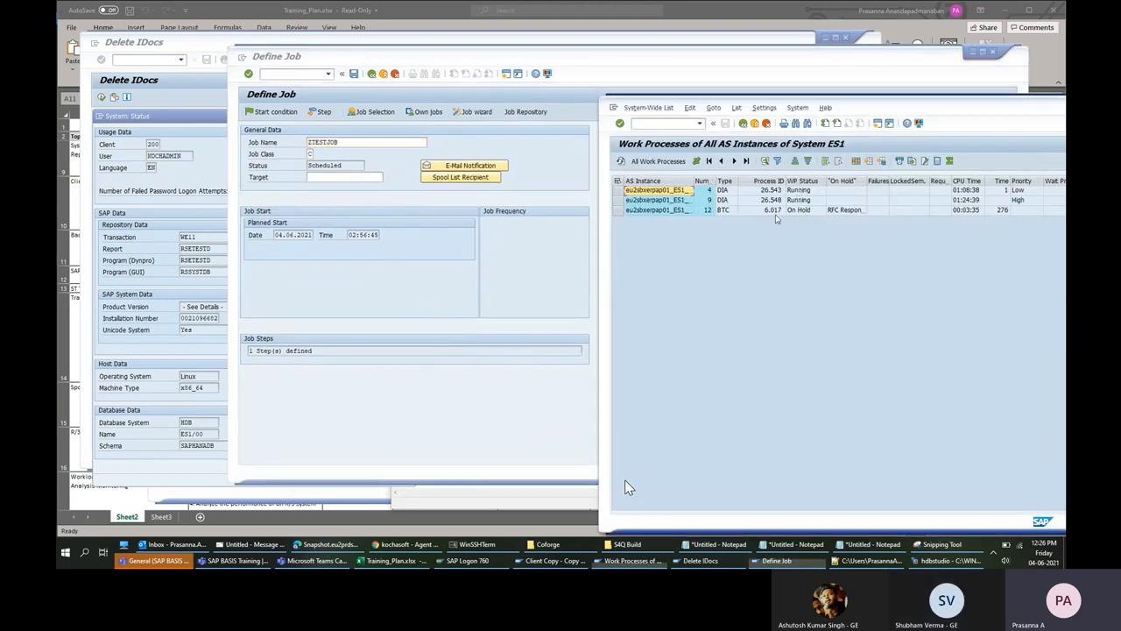
# In the Client Copy session, open transaction SM37, search for ZTESTJOB with scheduled jobs included, and return to the Delete IDocs session.
pyautogui.moveTo(717, 565)
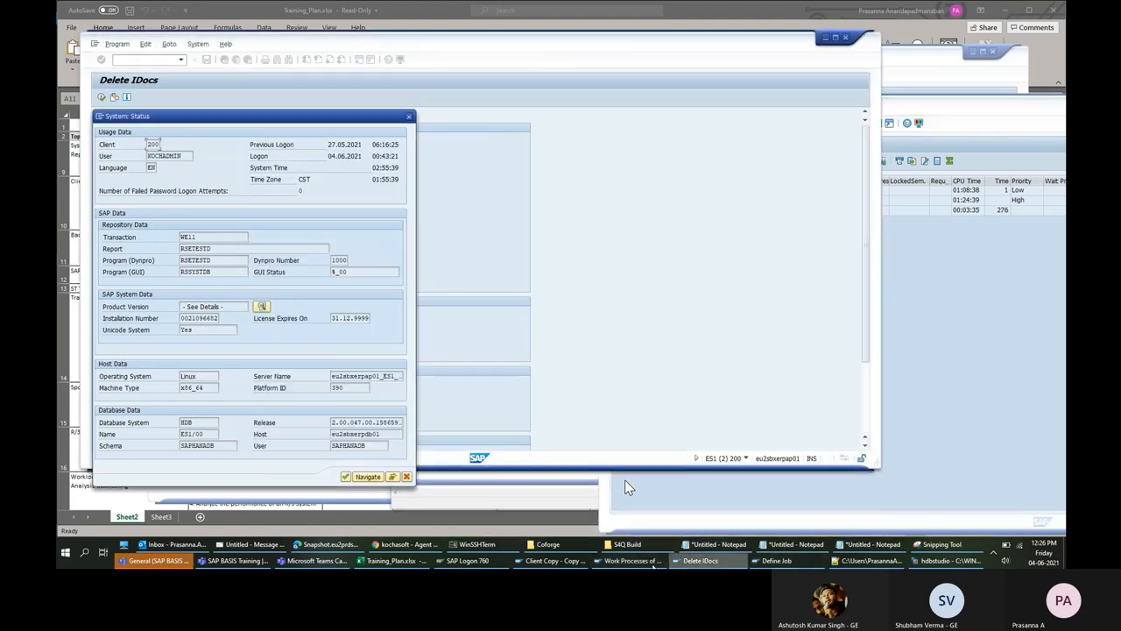
pyautogui.click(628, 488)
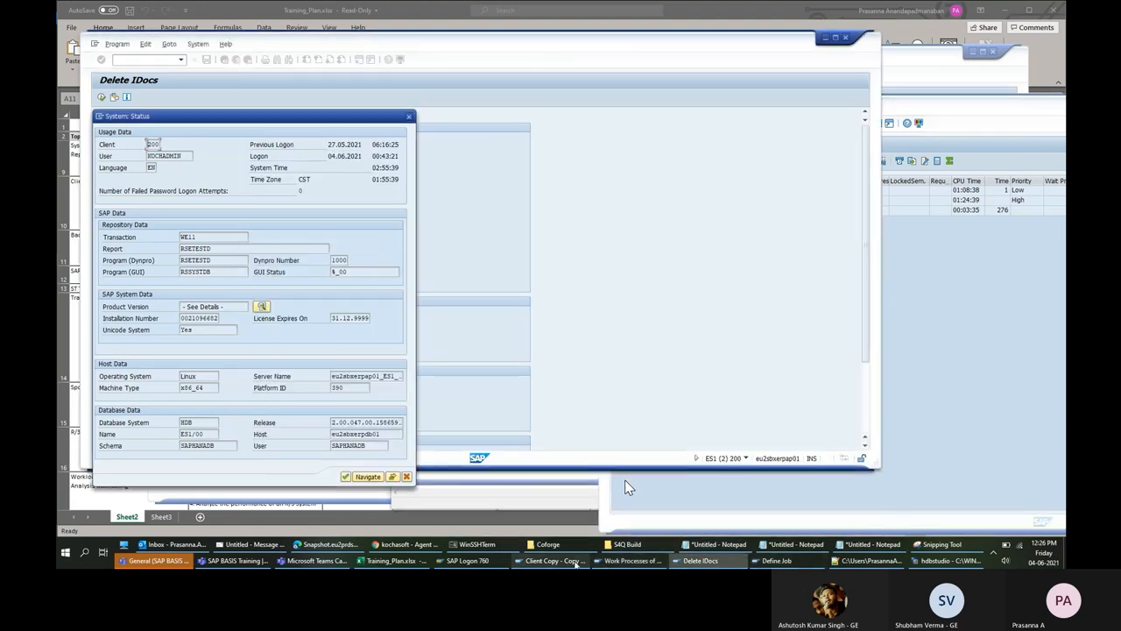
pyautogui.click(199, 93)
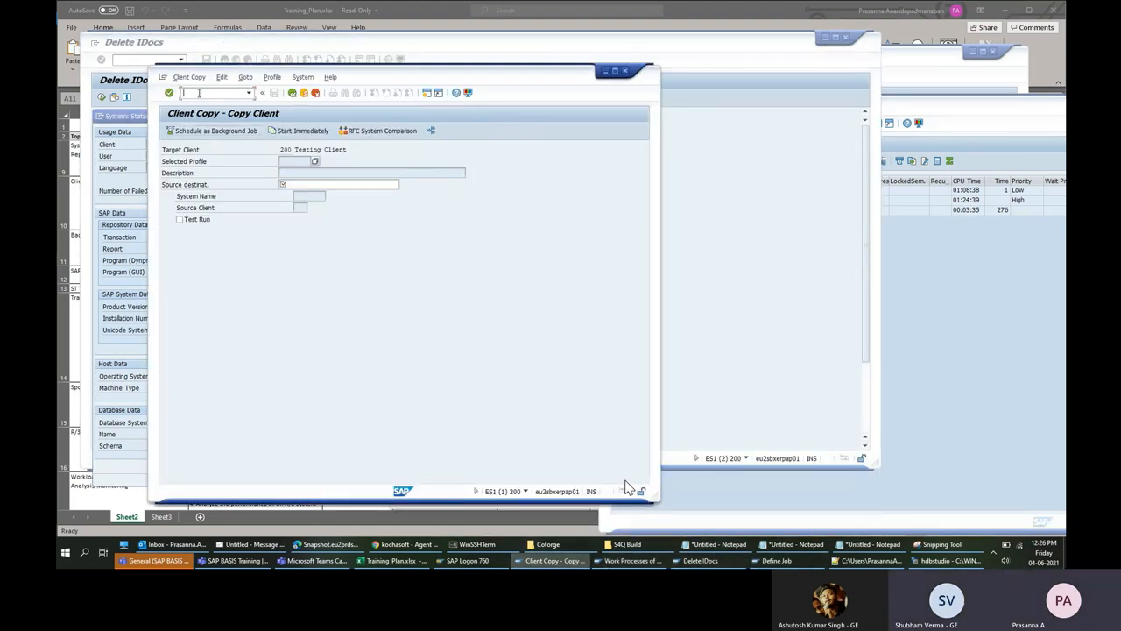
pyautogui.write('/nsm37')
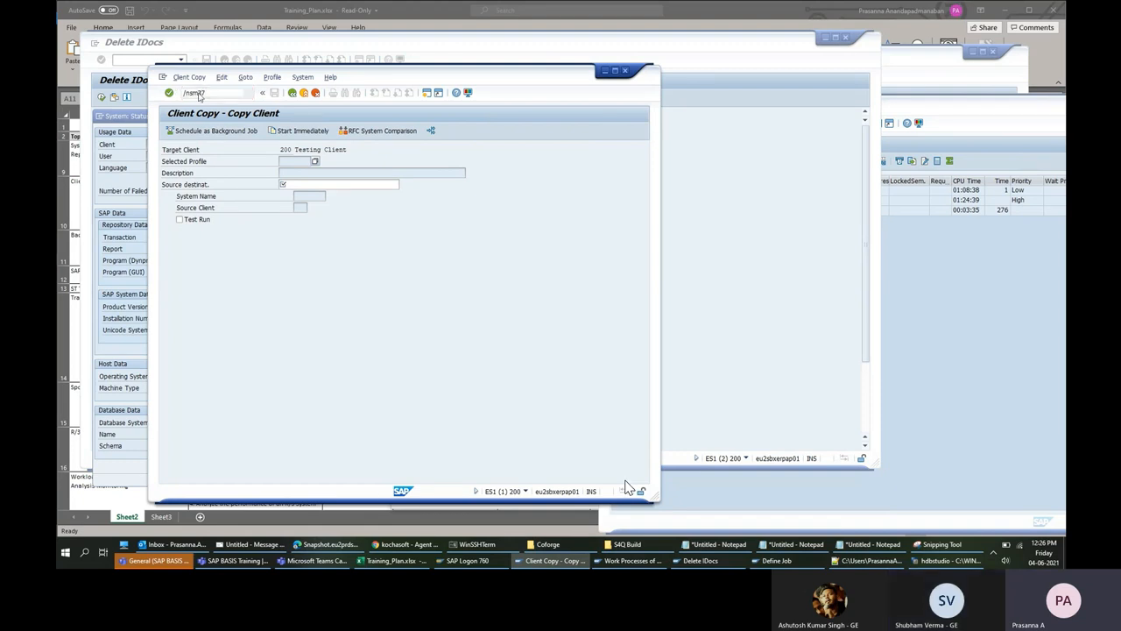
pyautogui.press('Return')
pyautogui.write('ZTESTJOB')
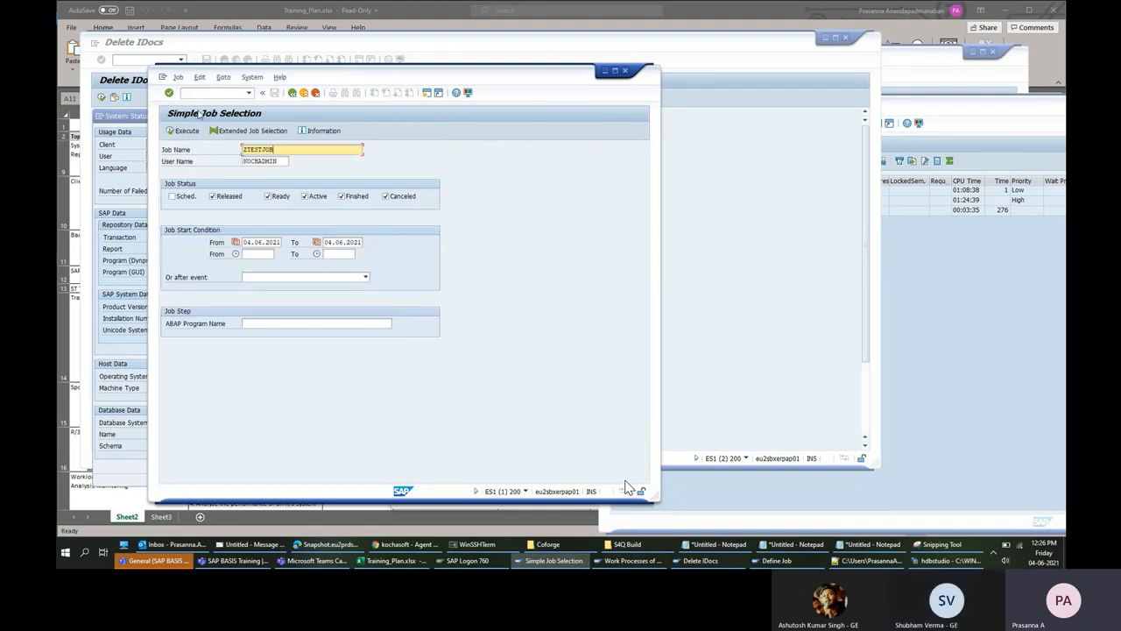
pyautogui.click(182, 200)
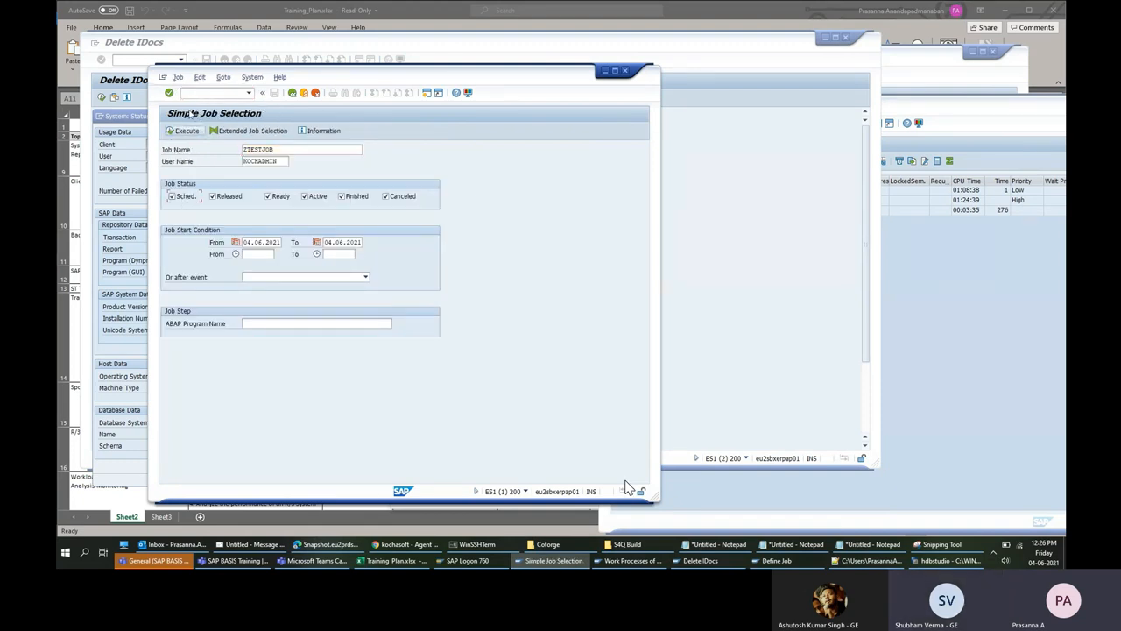
pyautogui.click(191, 133)
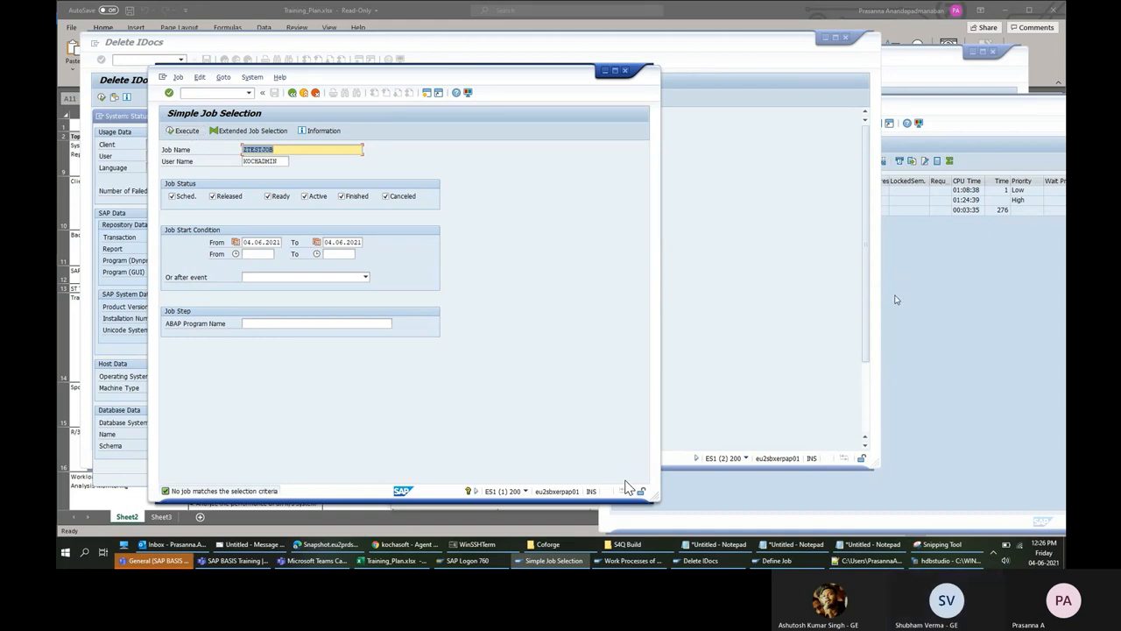
pyautogui.click(701, 561)
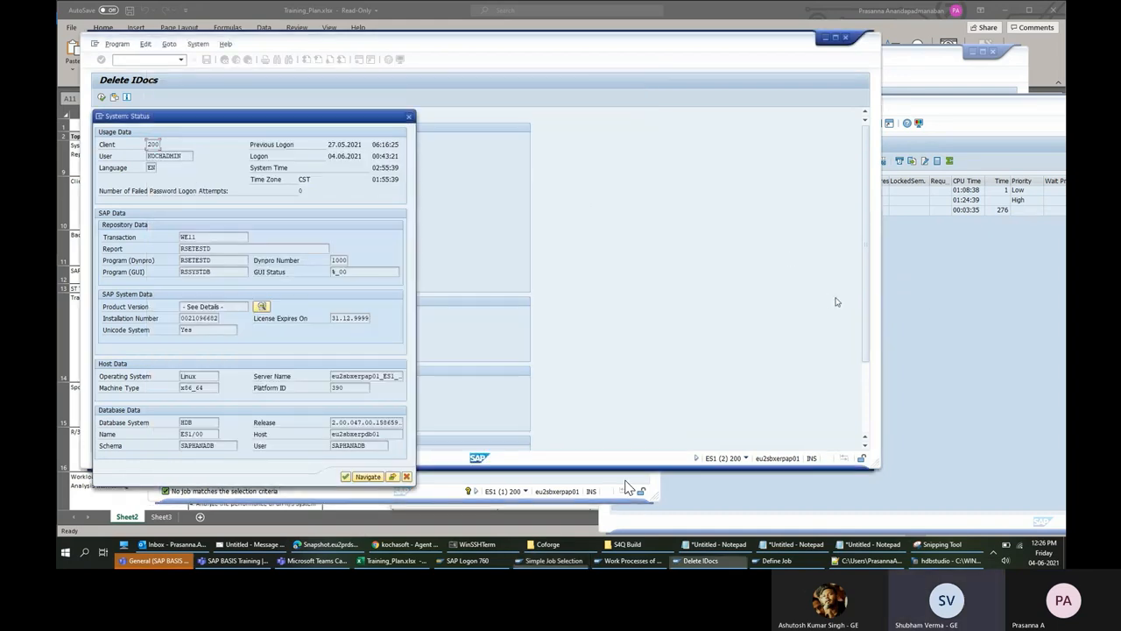
# Save the job ZTESTJOB with its scheduled start and refresh its status in the job overview.
pyautogui.click(777, 562)
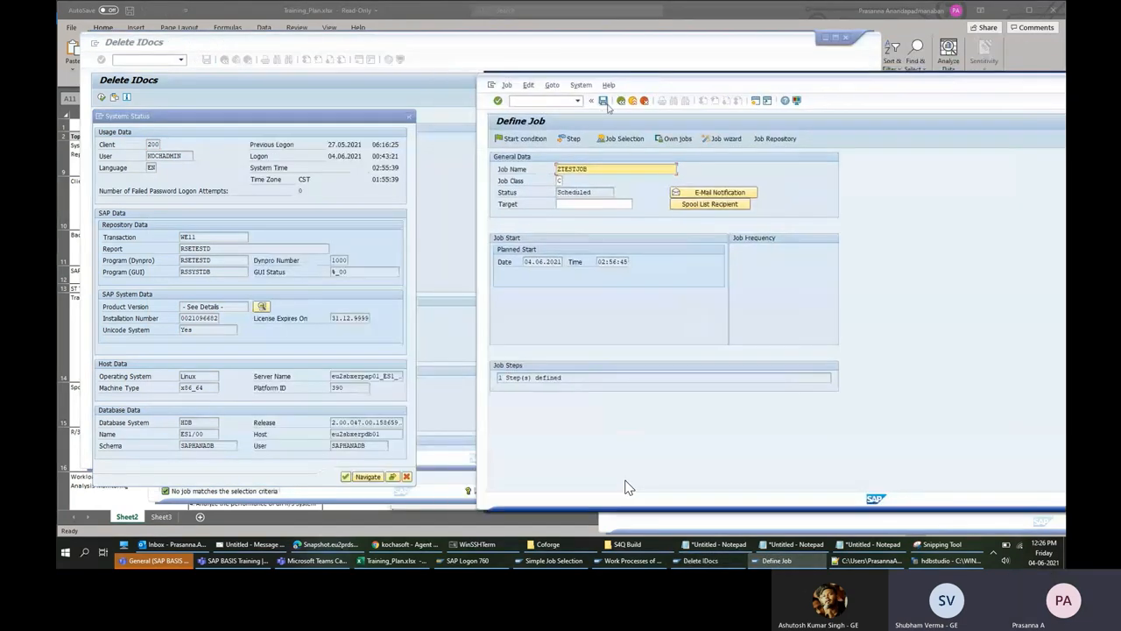
pyautogui.click(602, 100)
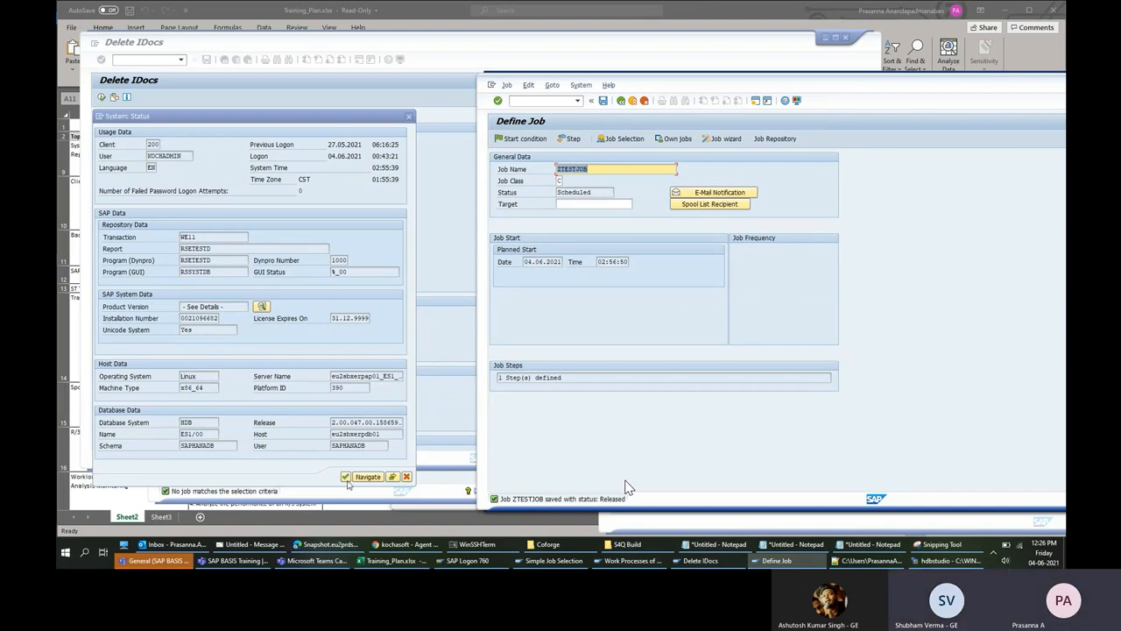
pyautogui.click(552, 561)
pyautogui.click(184, 131)
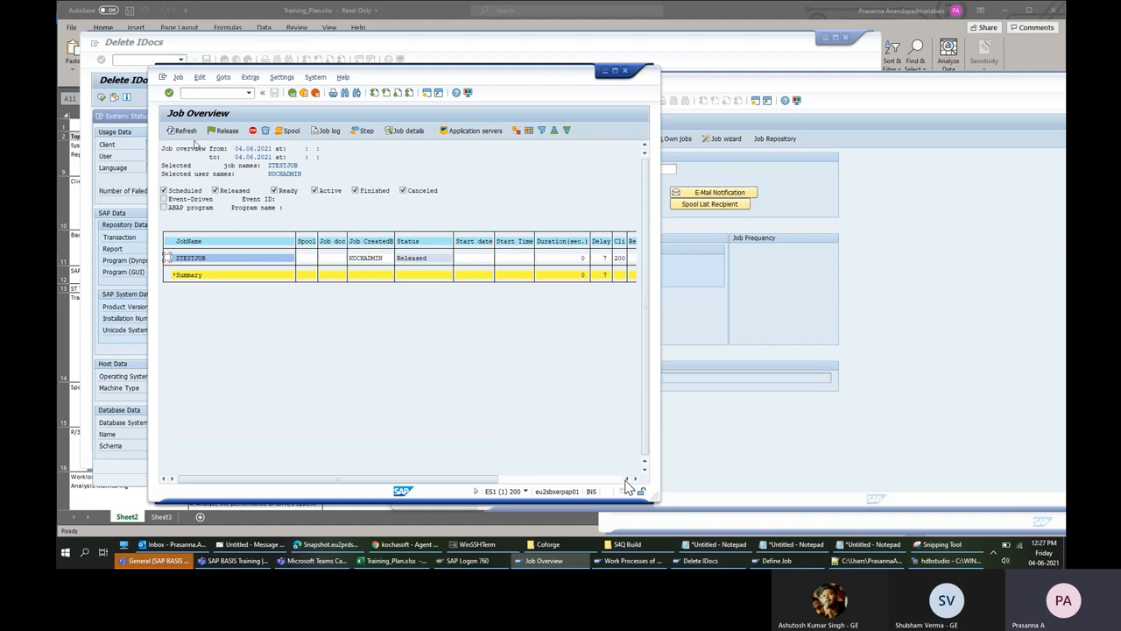
pyautogui.click(188, 133)
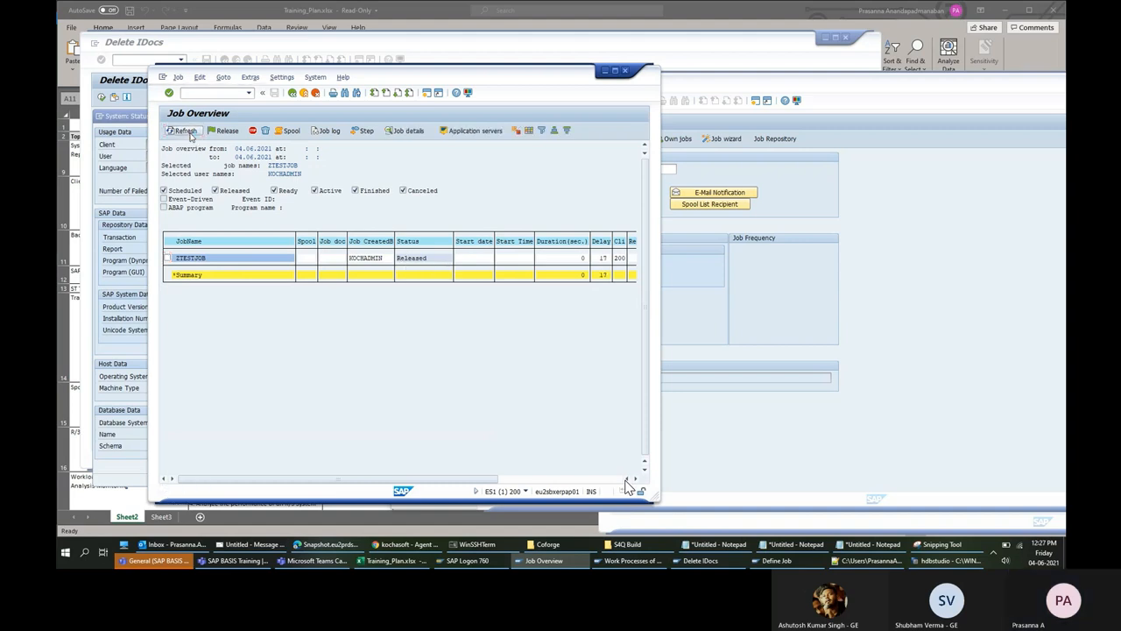
pyautogui.click(190, 135)
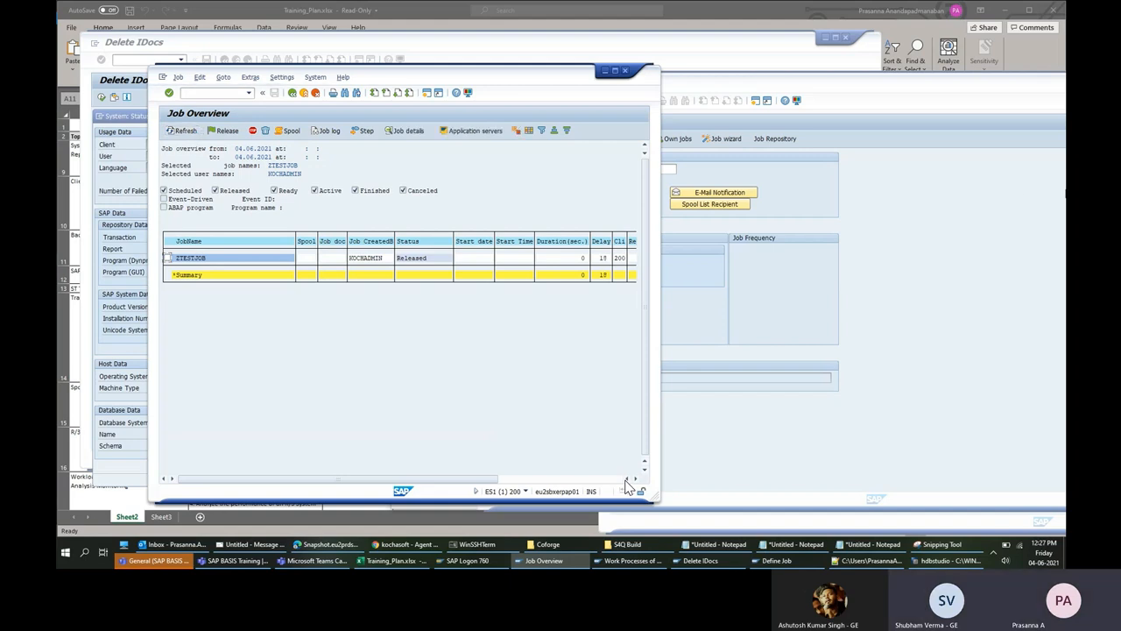
# Reopen the start condition of ZTESTJOB and mark it as a periodic job.
pyautogui.click(830, 78)
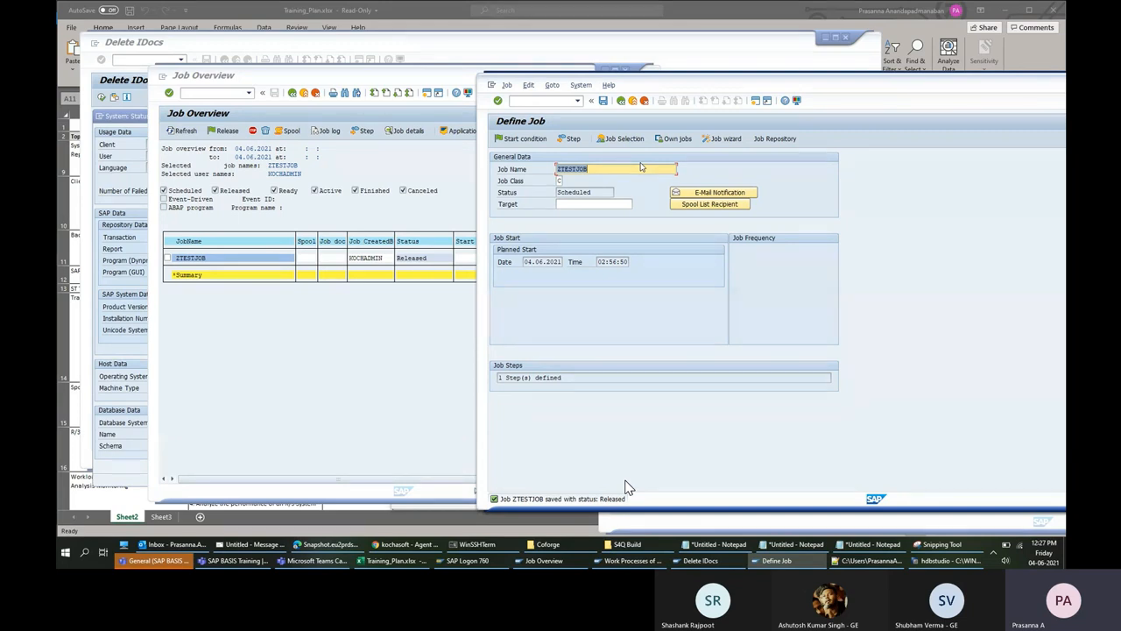
pyautogui.click(528, 143)
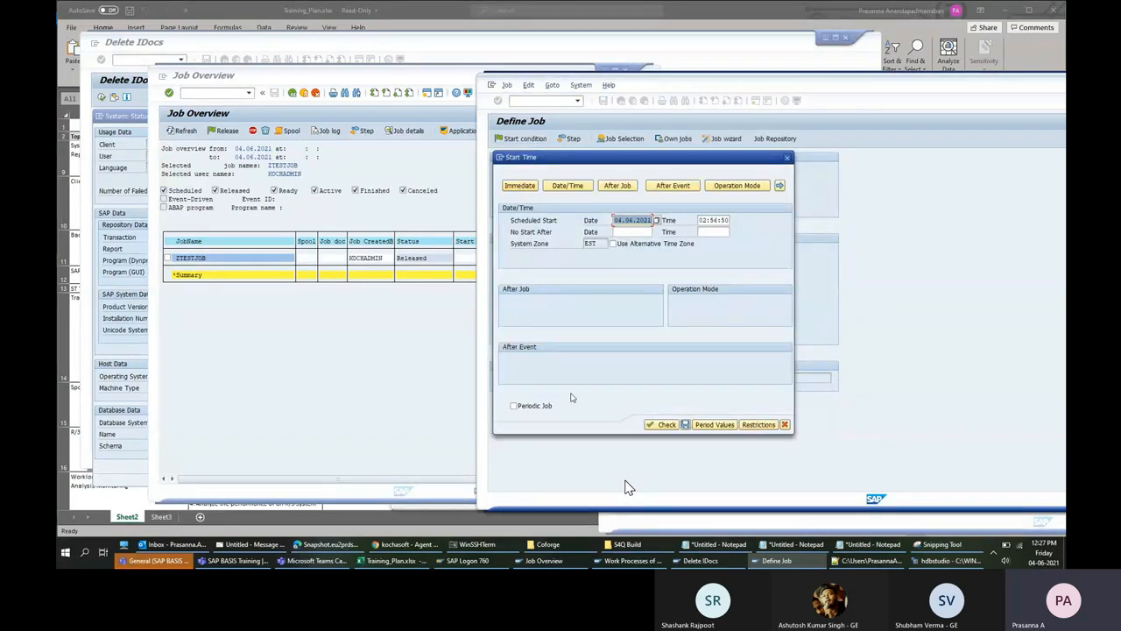
pyautogui.click(514, 406)
pyautogui.click(618, 232)
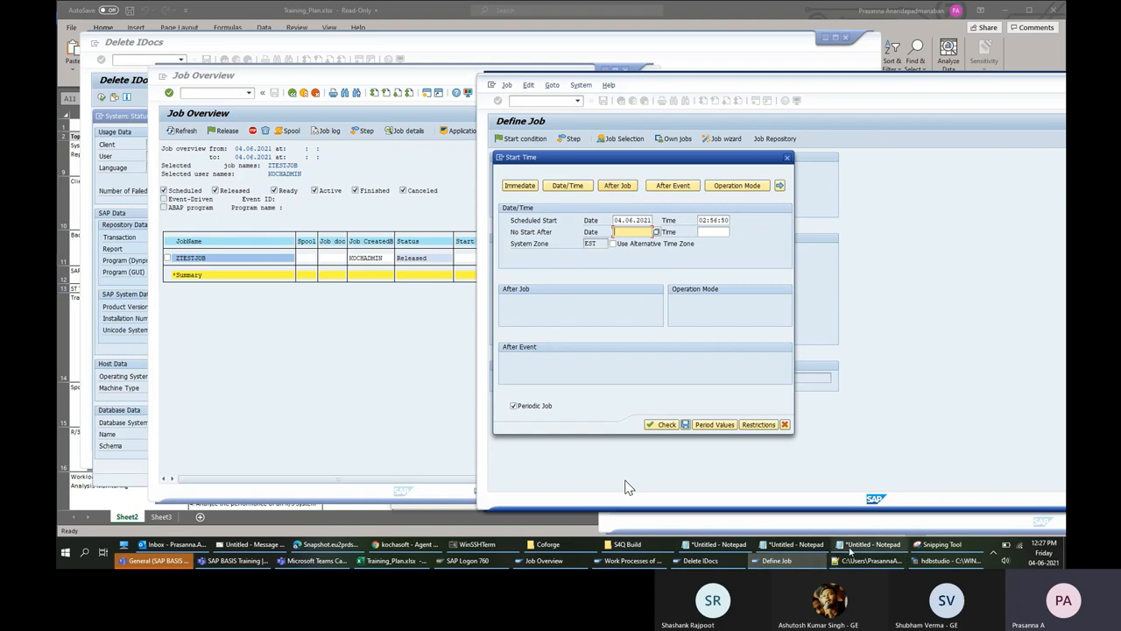
# In the Notepad training notes, add the lines "1. consolidate" and "2. Create a report" below the background processing line.
pyautogui.hotkey('alt', 'Tab')
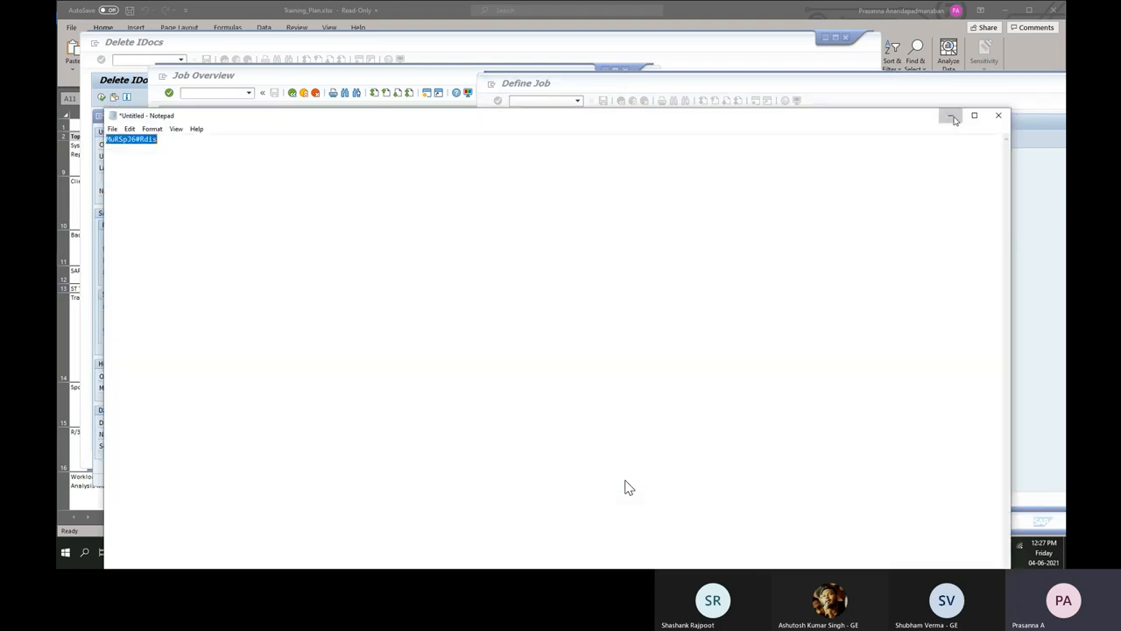
pyautogui.hotkey('alt', 'Tab')
pyautogui.hotkey('alt', 'Tab')
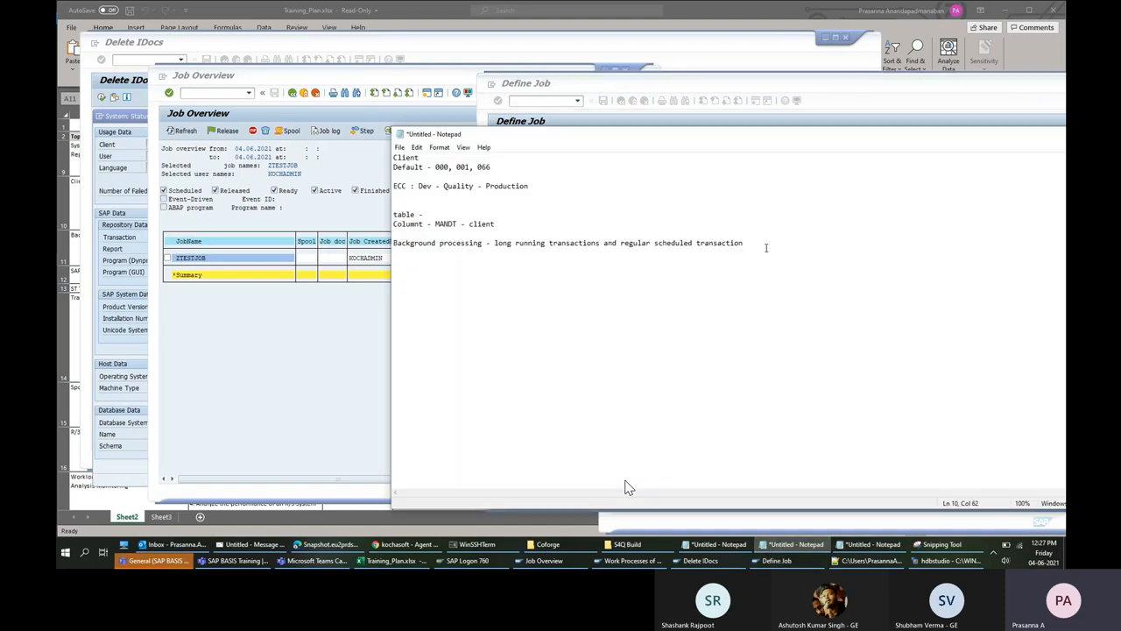
pyautogui.click(766, 244)
pyautogui.press('Return')
pyautogui.write('1. consoli')
pyautogui.write('date ')
pyautogui.write('2. Create a re')
pyautogui.write('port')
pyautogui.moveTo(471, 281); pyautogui.dragTo(383, 281)
pyautogui.moveTo(464, 271); pyautogui.dragTo(382, 272)
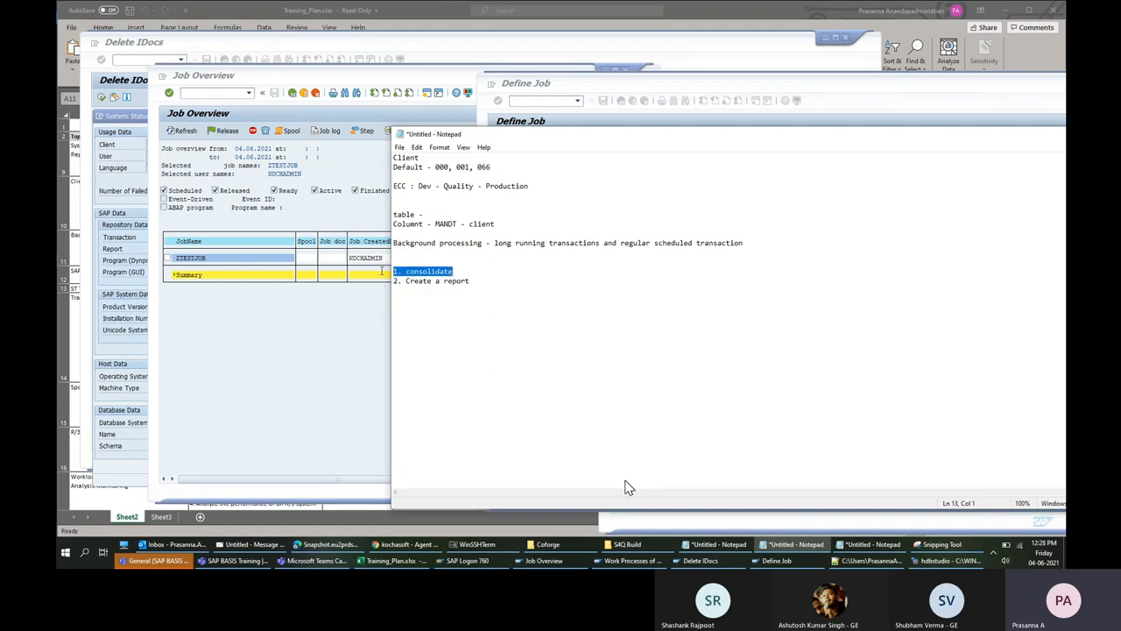
# Append the time "- 7PM" to the consolidate line and "- 8Pm" to the report line of the notes.
pyautogui.click(477, 272)
pyautogui.write('- 7')
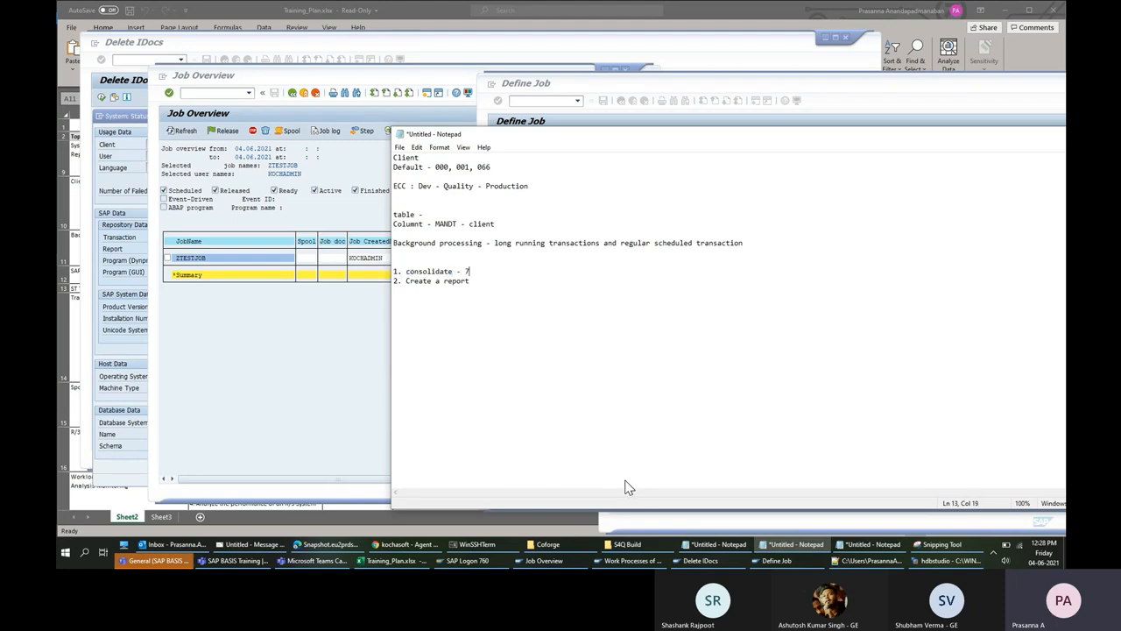
pyautogui.write('PM')
pyautogui.press('Down')
pyautogui.write('-')
pyautogui.press('Up')
pyautogui.hotkey('shift', 'Left')
pyautogui.hotkey('shift', 'Left')
pyautogui.hotkey('shift', 'Left')
pyautogui.click(545, 268)
pyautogui.hotkey('shift', 'Left')
pyautogui.hotkey('shift', 'Left')
pyautogui.hotkey('shift', 'Left')
pyautogui.click(488, 280)
pyautogui.write('8 ')
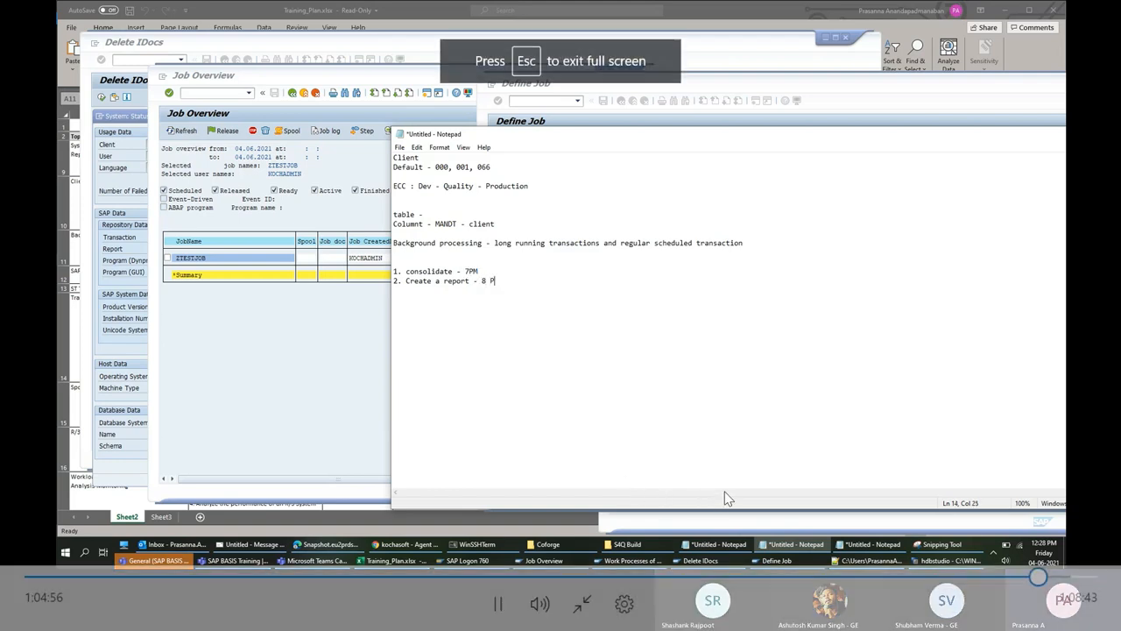
pyautogui.write('Pm')
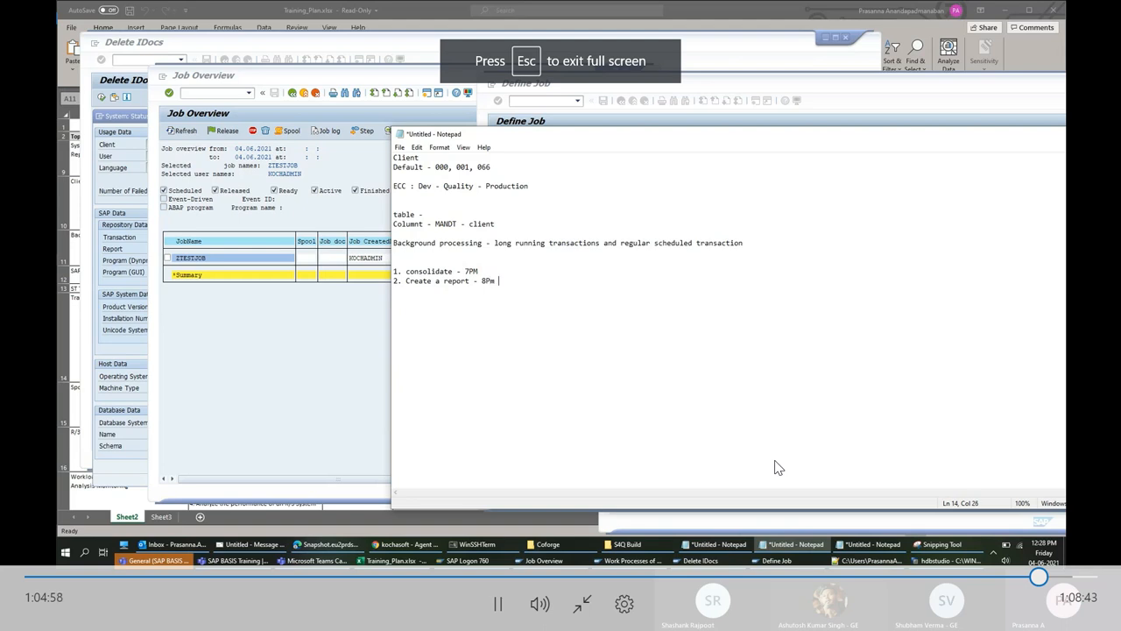
pyautogui.press('Up')
pyautogui.hotkey('shift', 'Left')
pyautogui.hotkey('shift', 'Left')
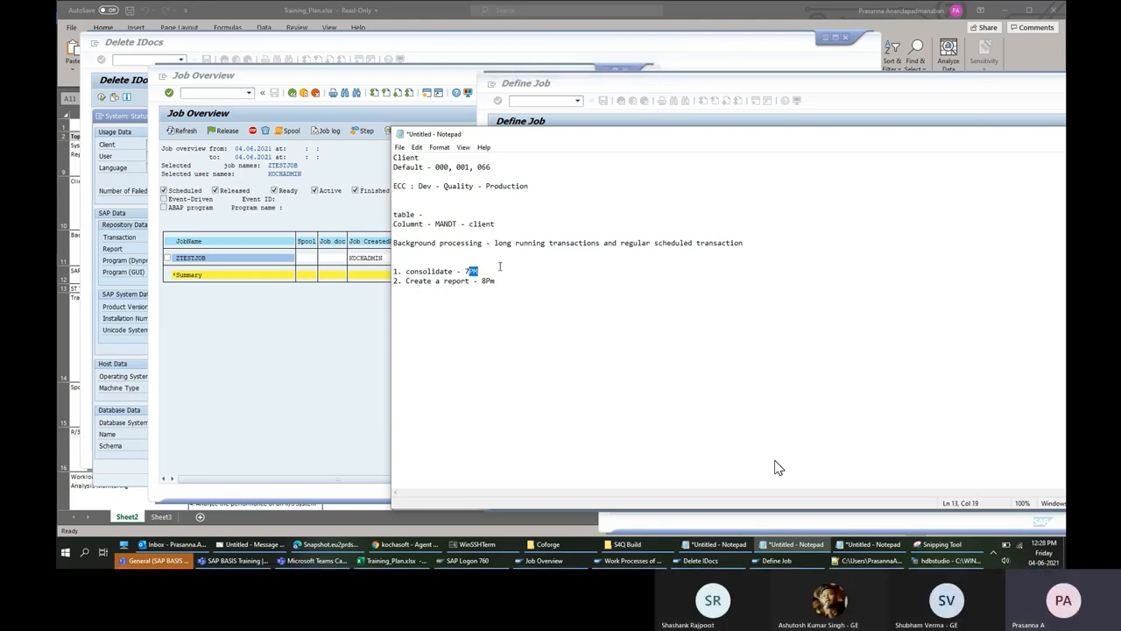
pyautogui.press('Up')
pyautogui.click(469, 281)
pyautogui.moveTo(469, 281); pyautogui.dragTo(406, 281)
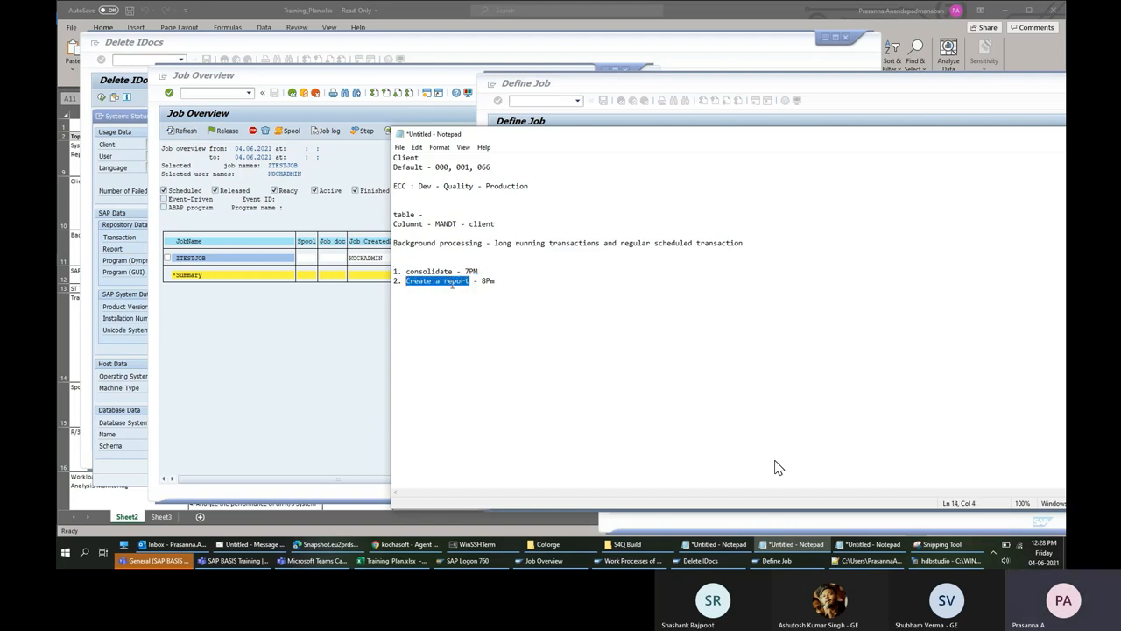
pyautogui.moveTo(478, 271); pyautogui.dragTo(456, 272)
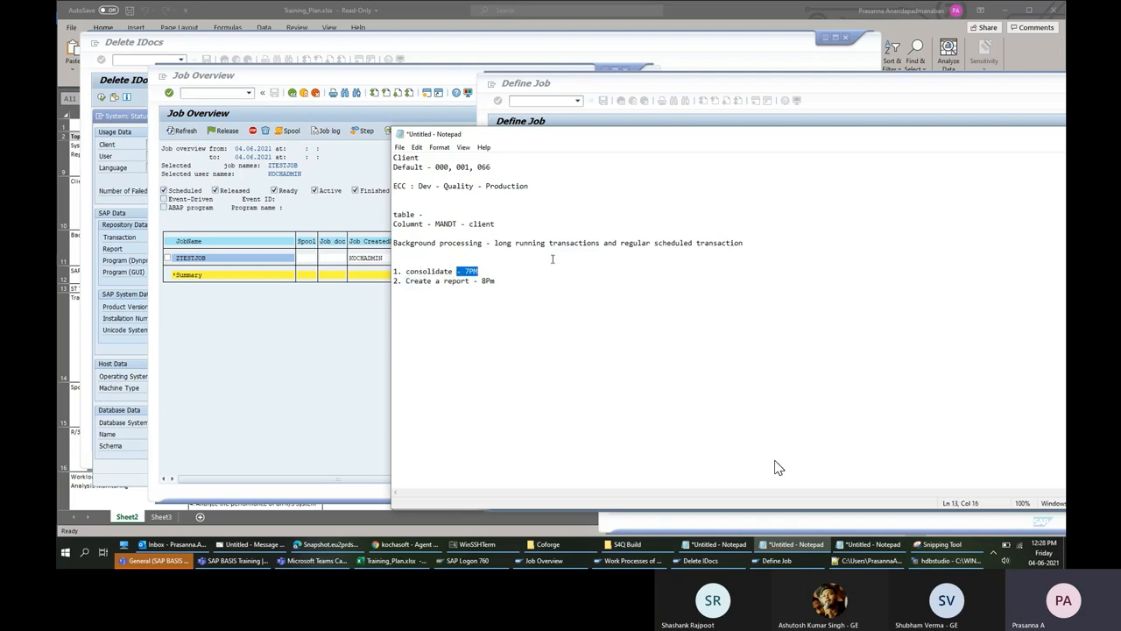
pyautogui.click(493, 275)
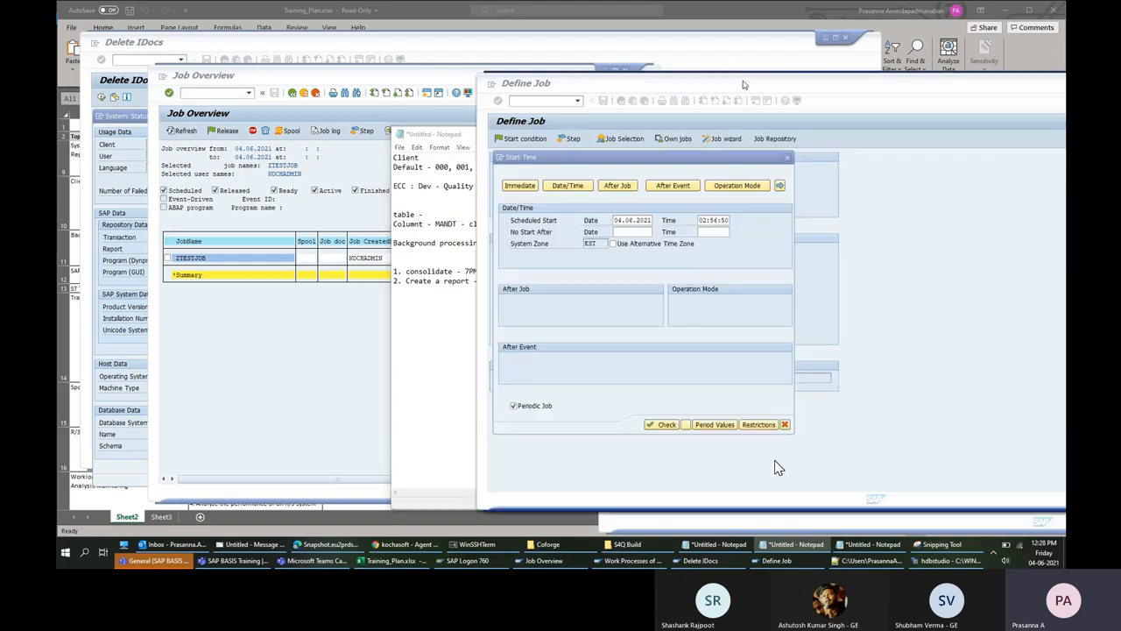
# Back in SAP, switch the job's start condition to After Job and enable the status-dependent start.
pyautogui.click(741, 83)
pyautogui.click(615, 187)
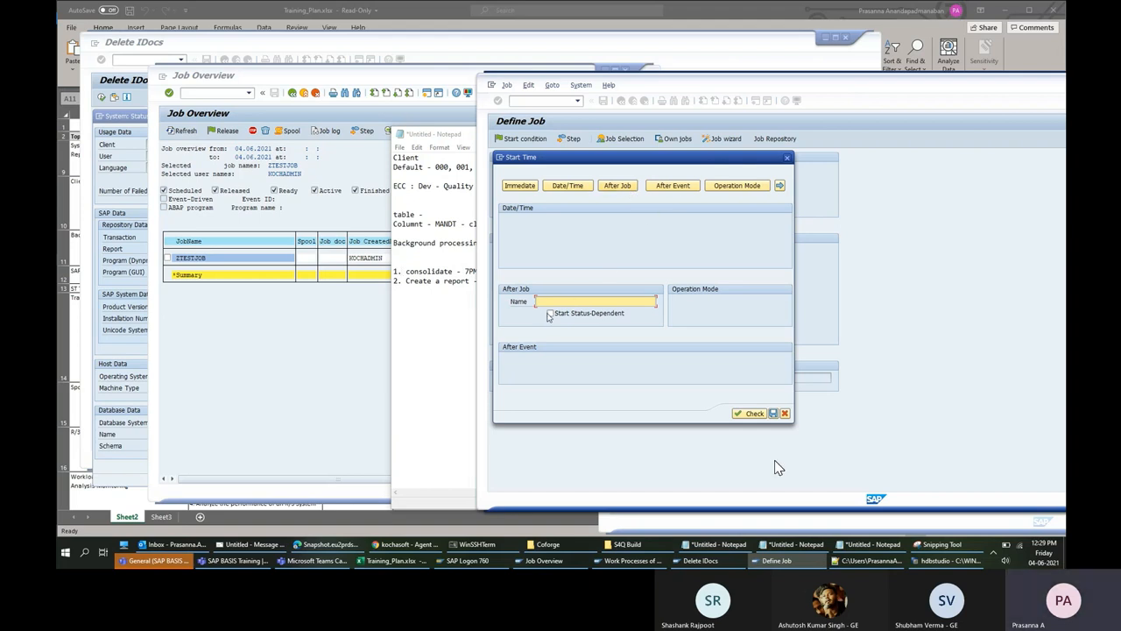
pyautogui.click(551, 313)
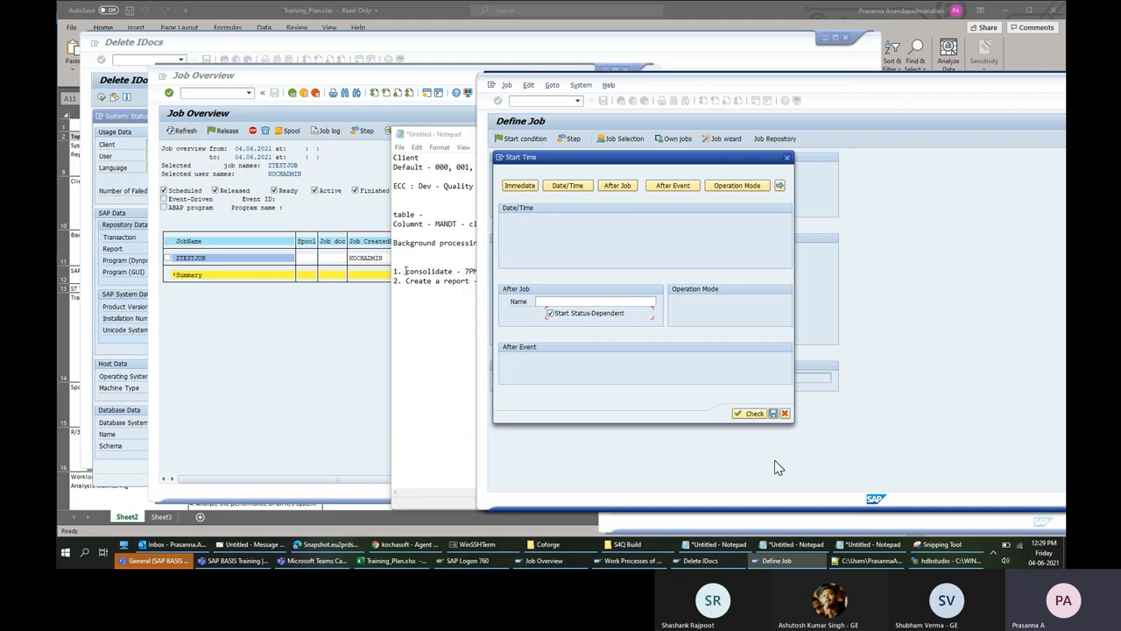
pyautogui.doubleClick(419, 281)
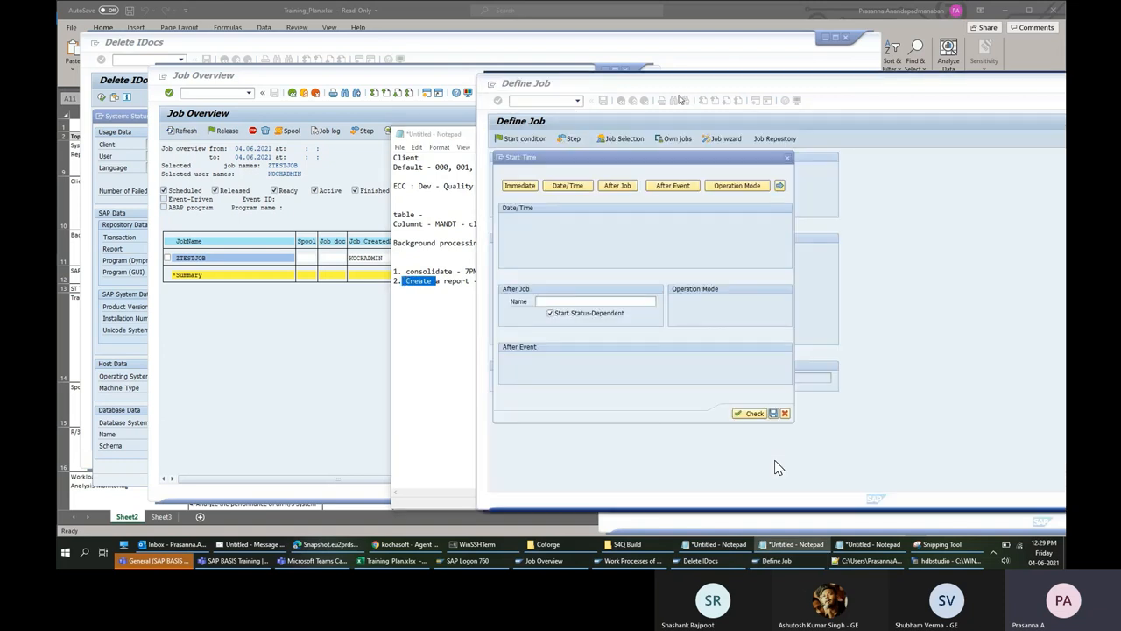
pyautogui.click(679, 81)
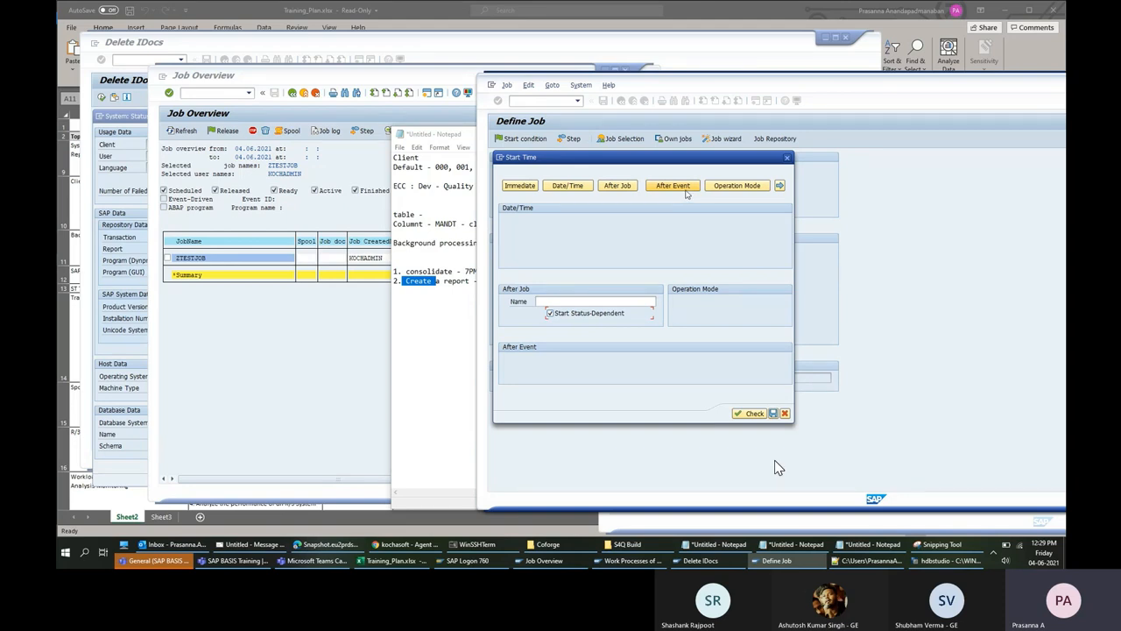
# Show the After Event and workday start options, and close the start condition without saving.
pyautogui.click(688, 189)
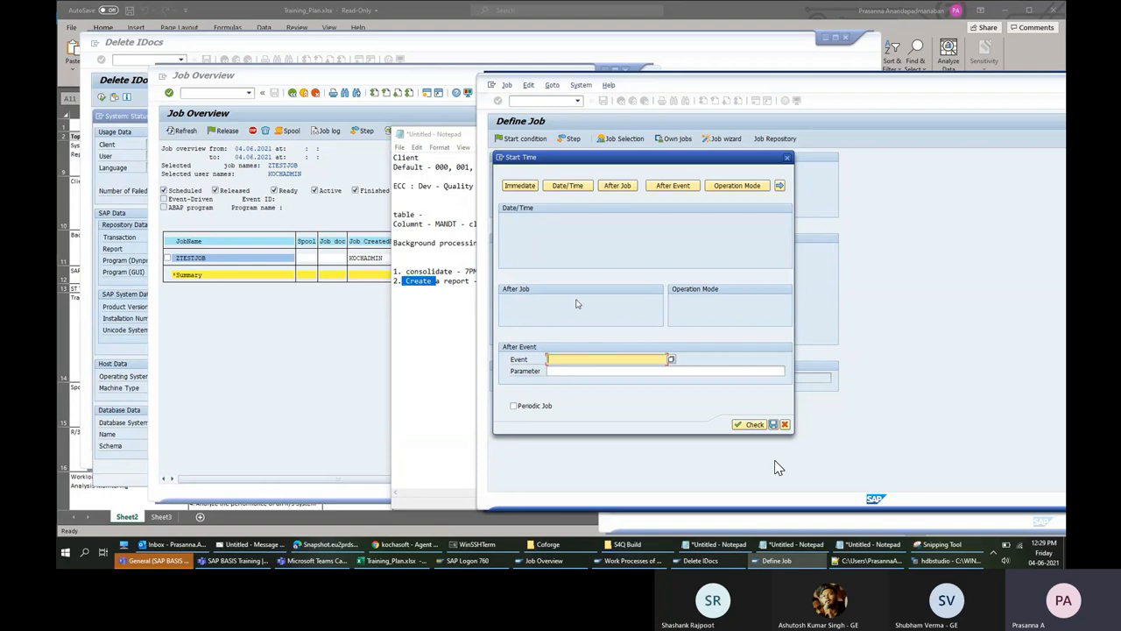
pyautogui.click(780, 186)
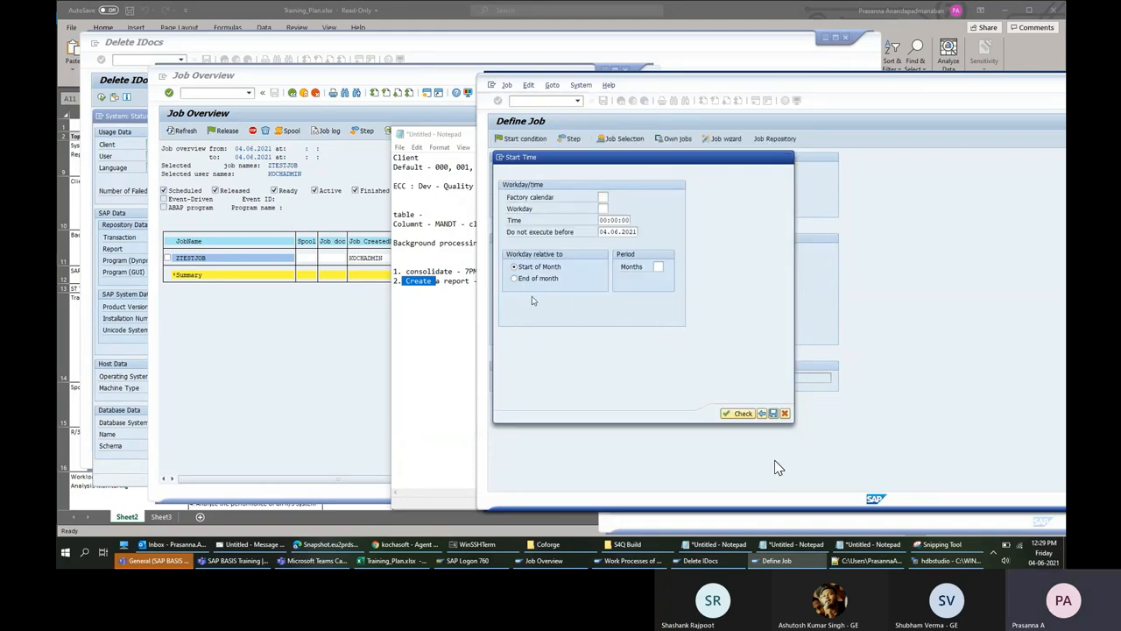
pyautogui.click(786, 158)
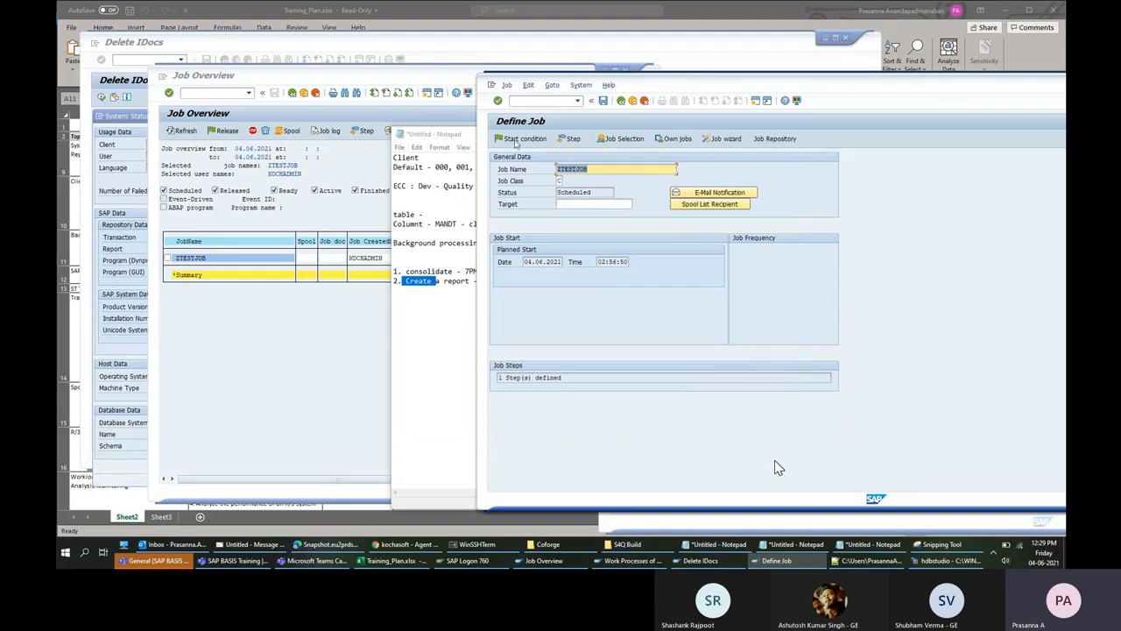
# Display the step list of ZTESTJOB and open step 1 with program RSETESTD for editing.
pyautogui.moveTo(761, 85); pyautogui.dragTo(616, 39)
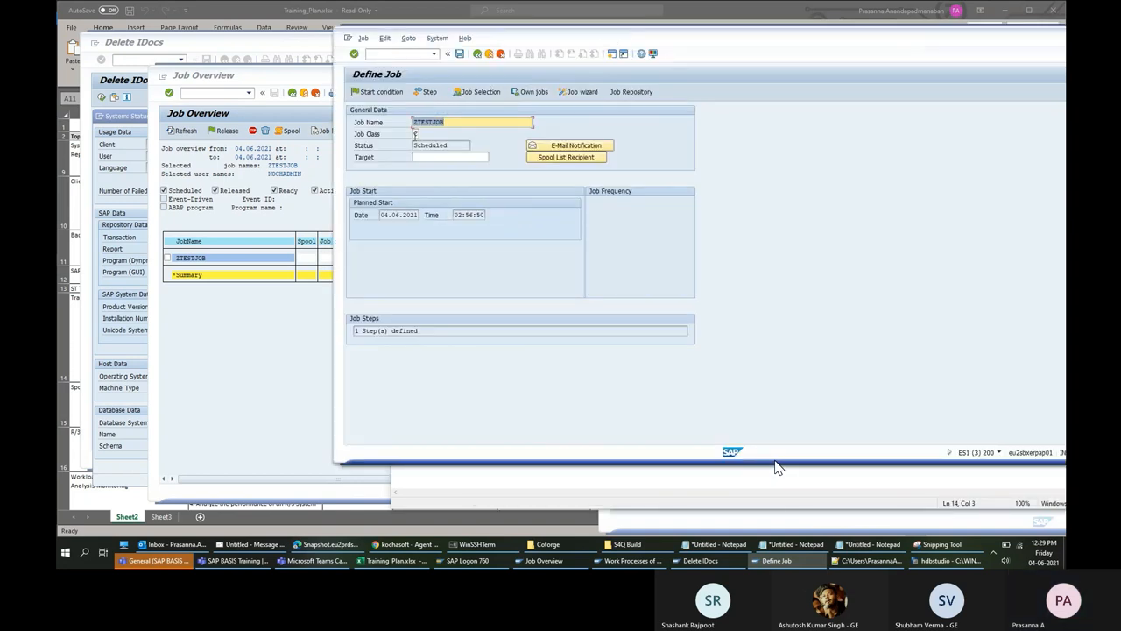
pyautogui.click(453, 124)
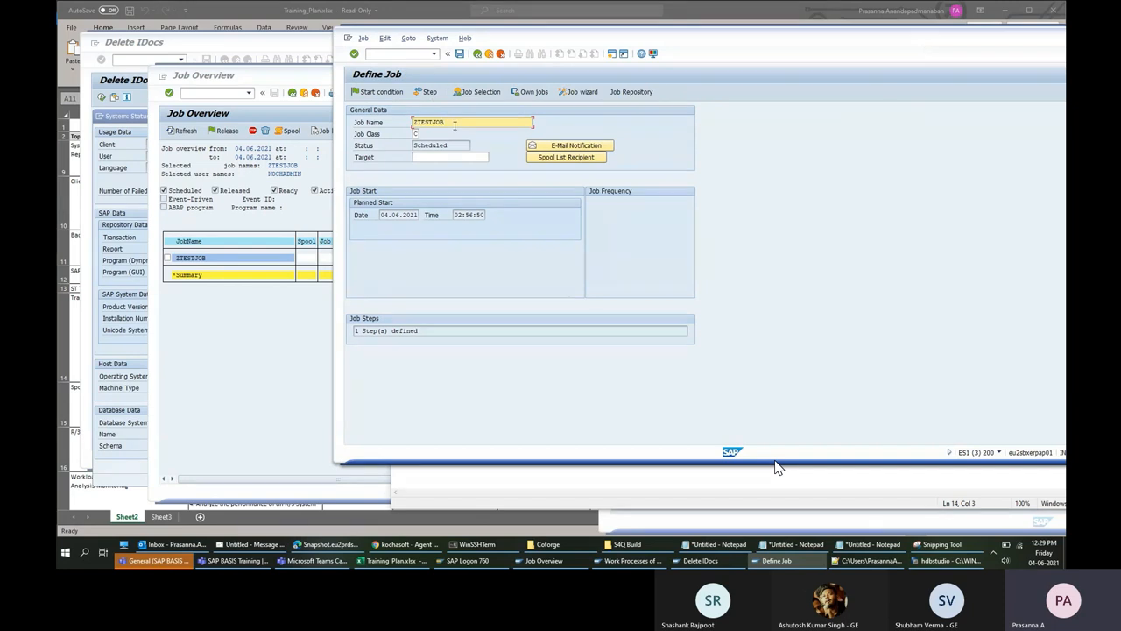
pyautogui.click(429, 92)
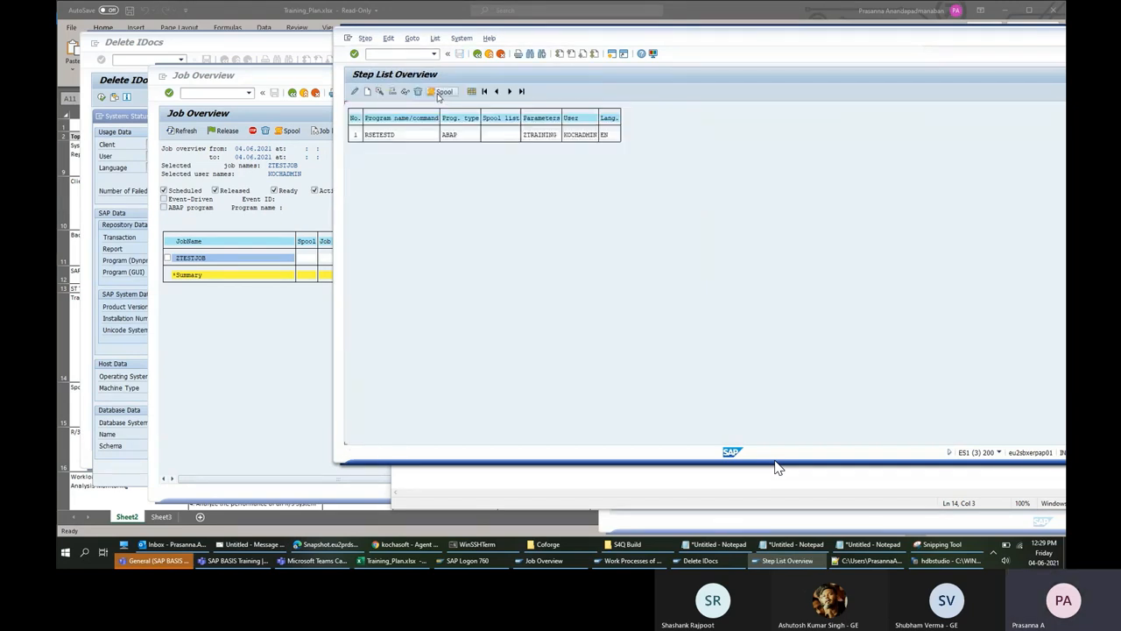
pyautogui.click(355, 93)
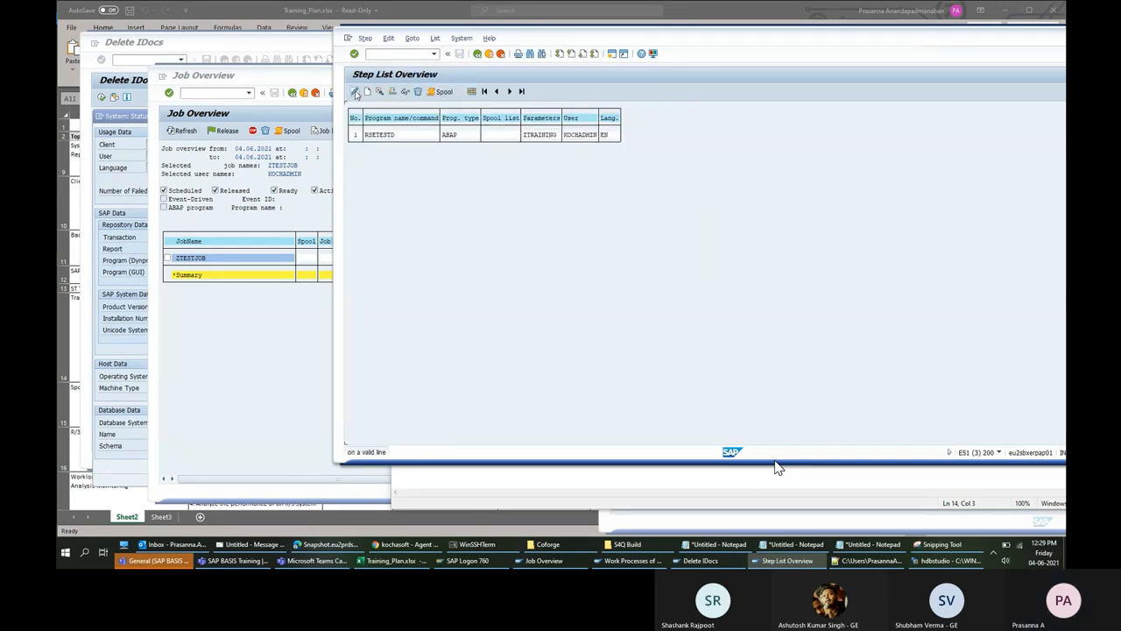
pyautogui.click(369, 135)
pyautogui.click(355, 92)
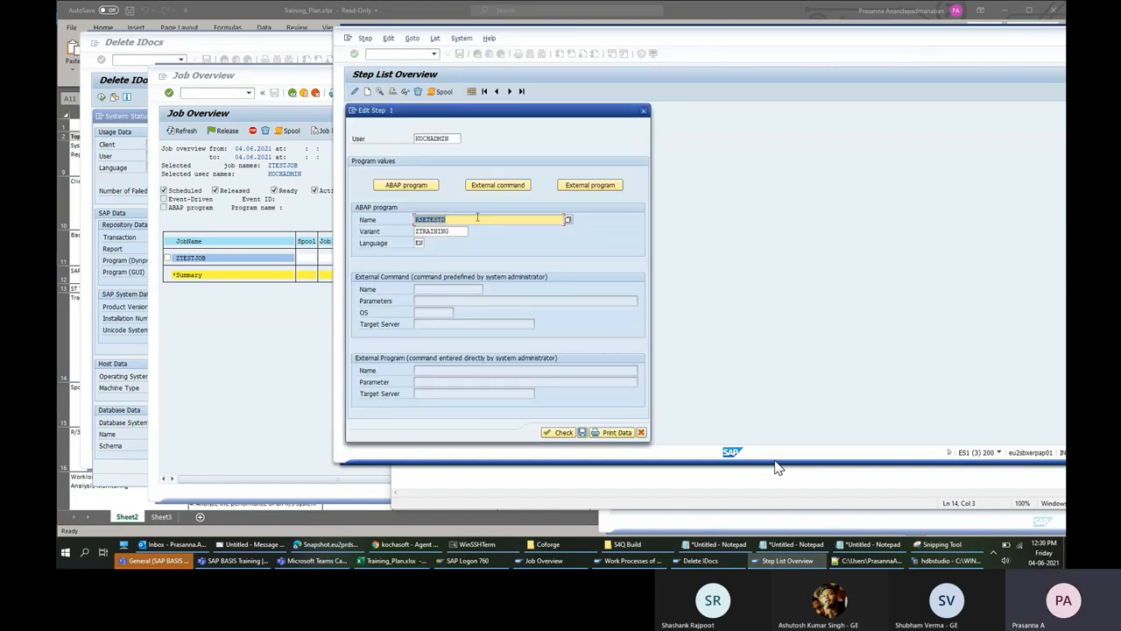
# Examine the ABAP program and external command fields of step 1, and switch to Microsoft Teams.
pyautogui.click(462, 232)
pyautogui.click(464, 218)
pyautogui.click(448, 288)
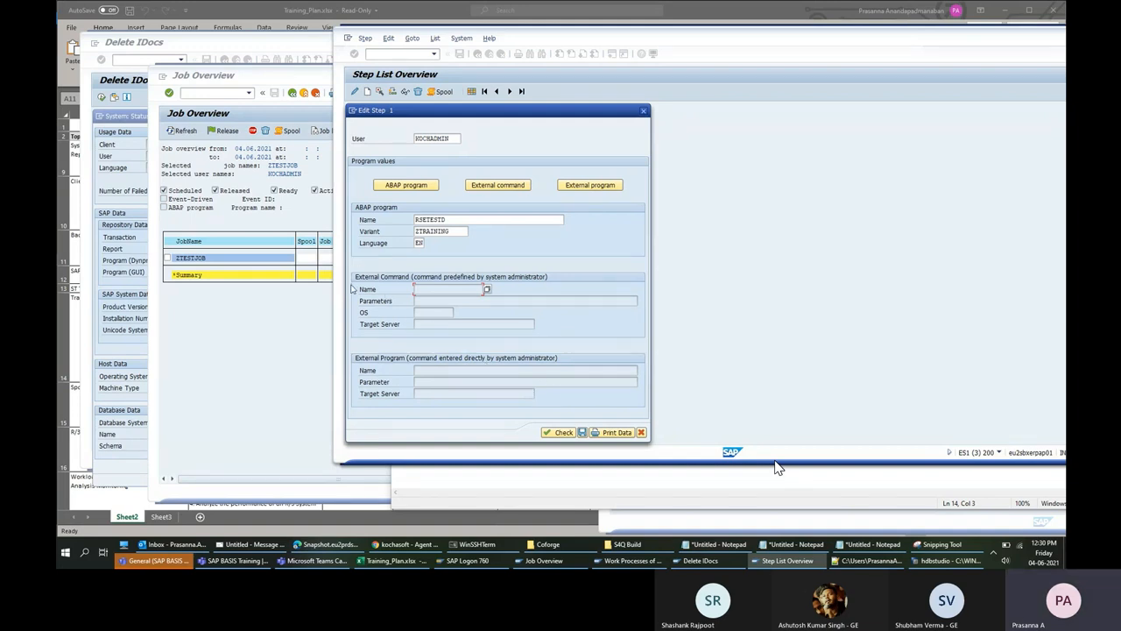
pyautogui.click(421, 313)
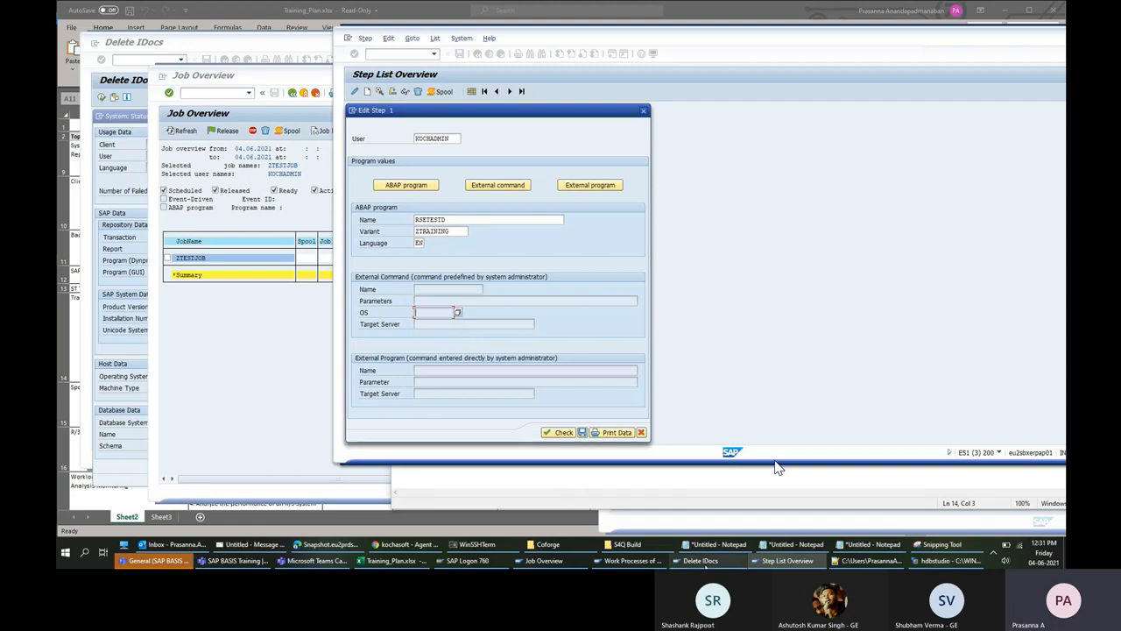
pyautogui.moveTo(704, 564)
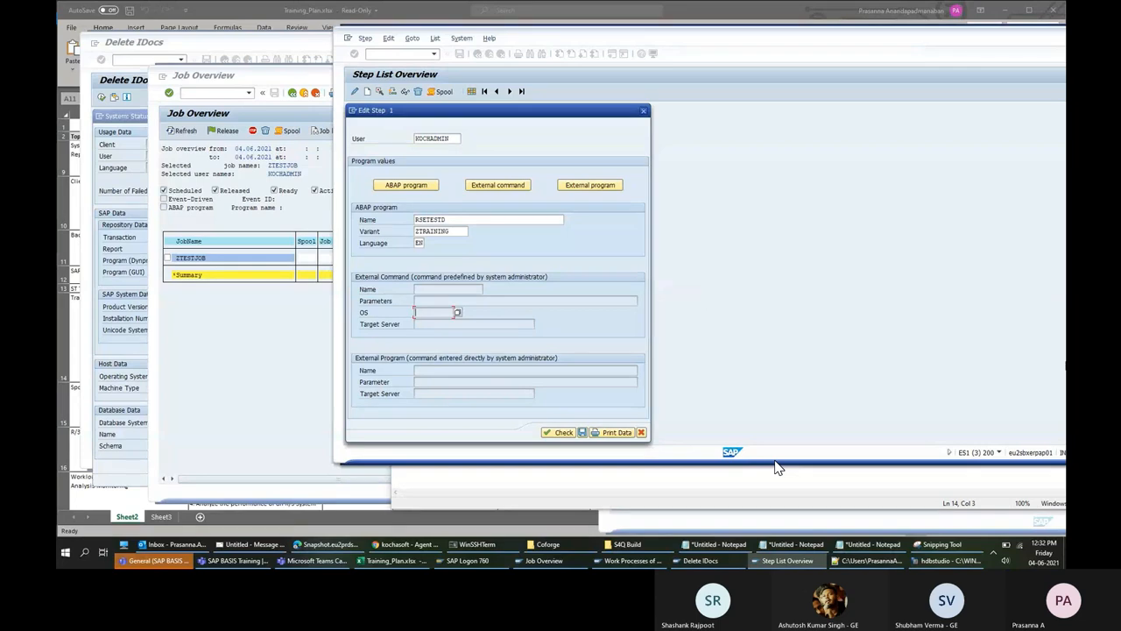
pyautogui.click(322, 563)
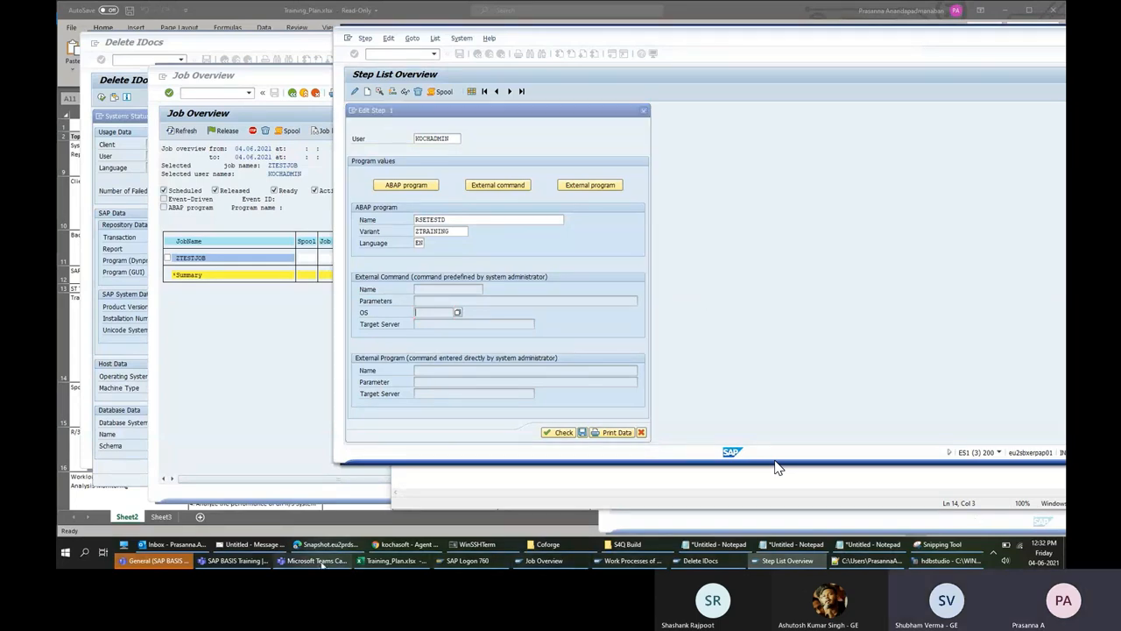